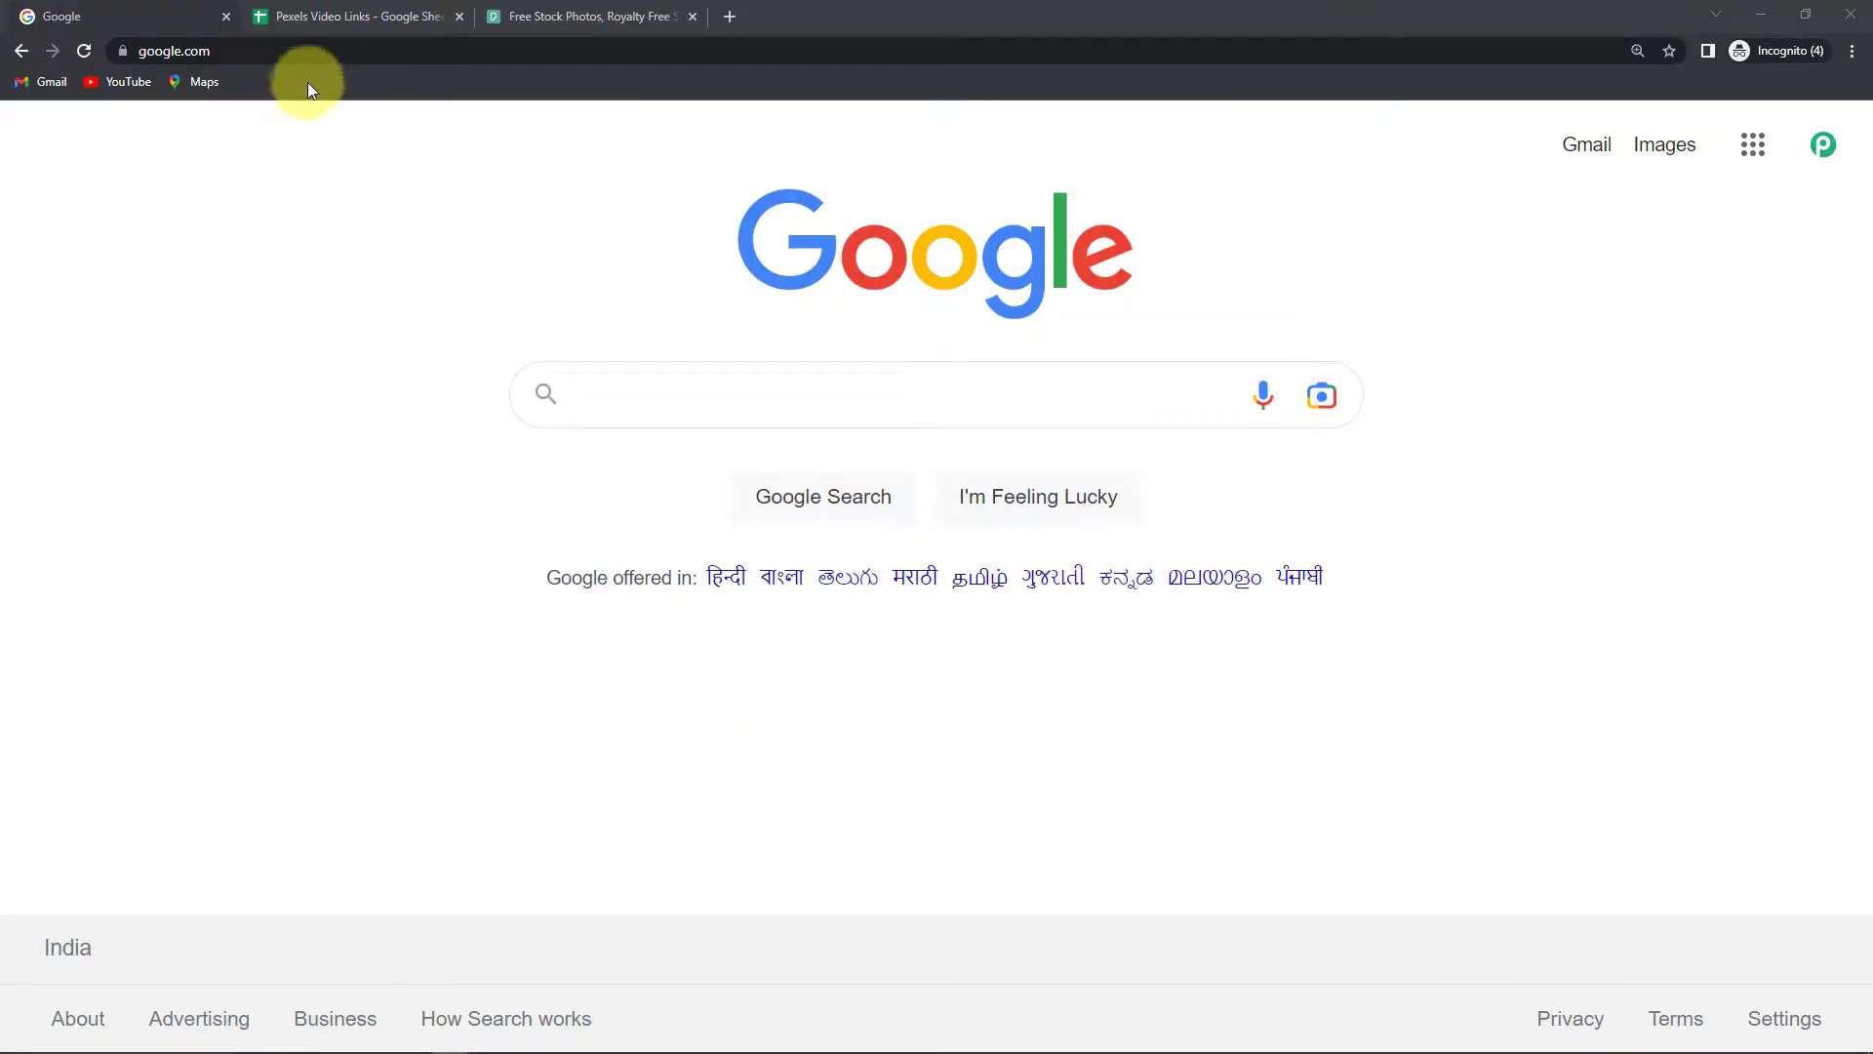
Step: Go to the Pabbly Connect website, sign in to the account and open the Pabbly Connect dashboard
{"action": "left_click", "coordinate": [315, 52]}
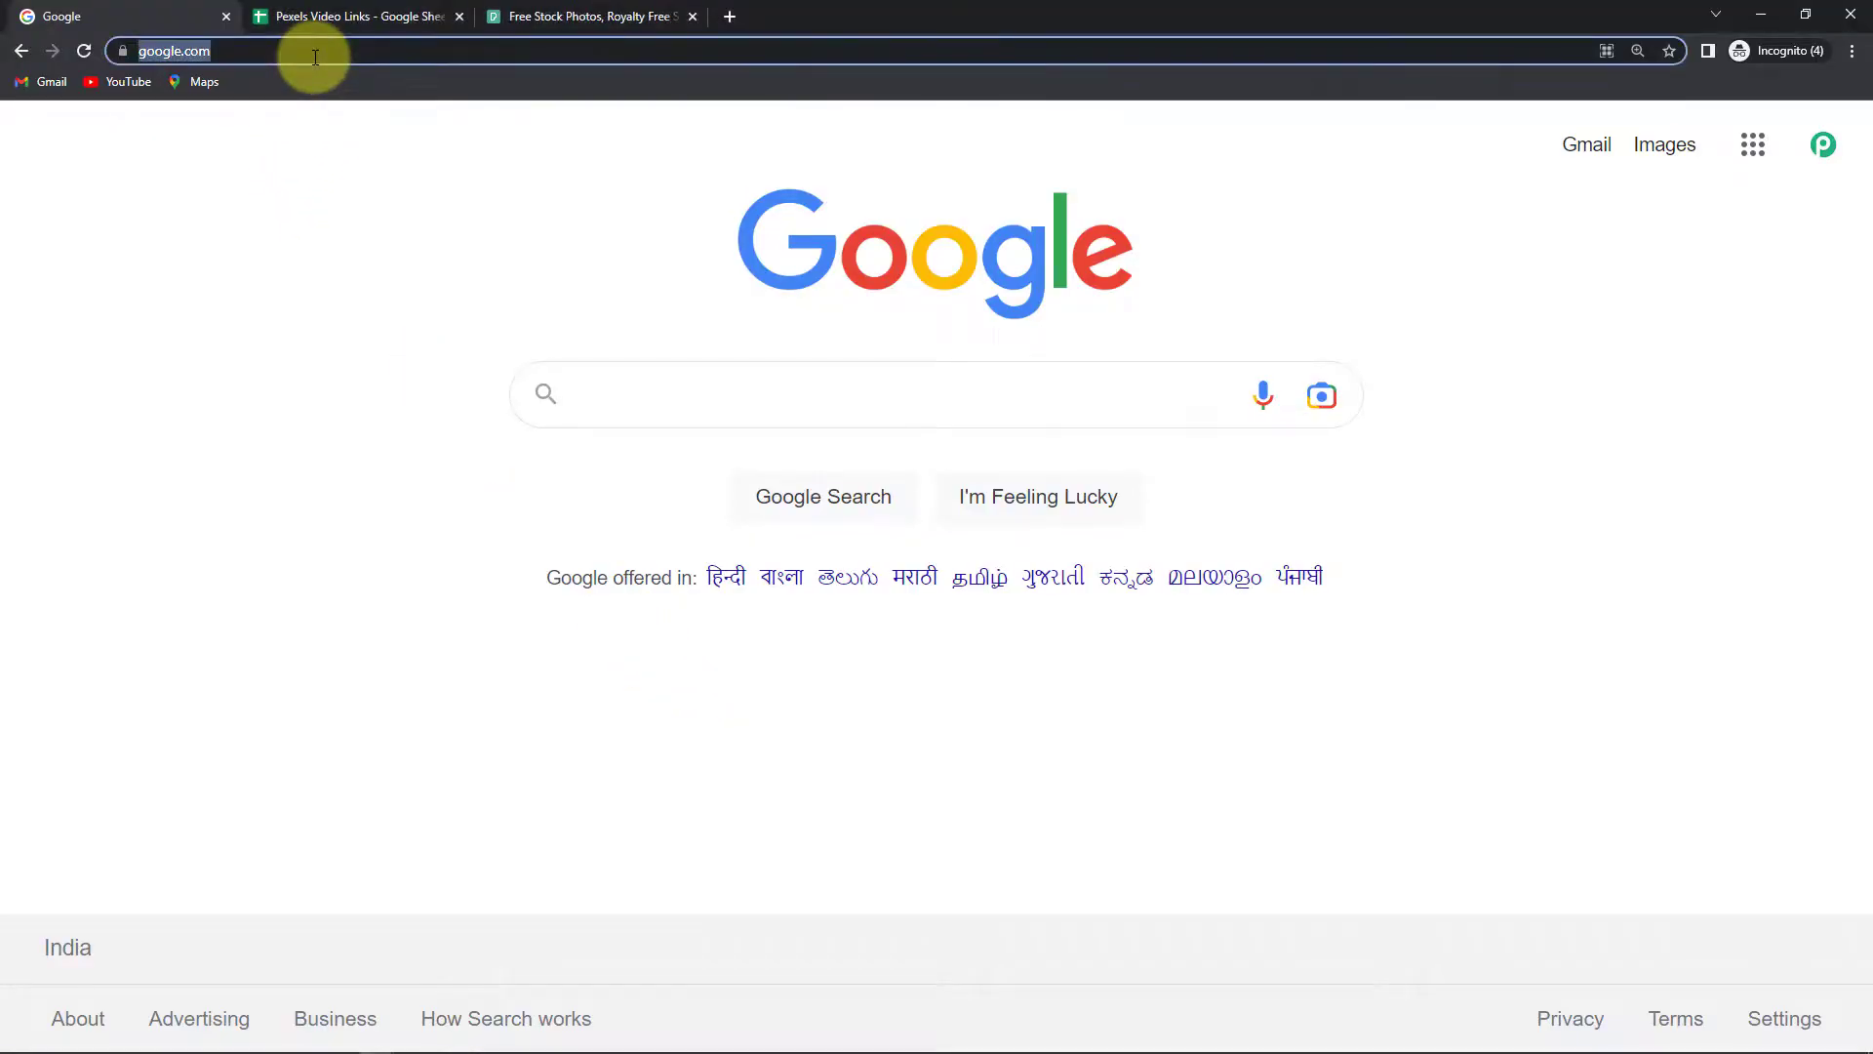
{"action": "type", "text": "pabbly"}
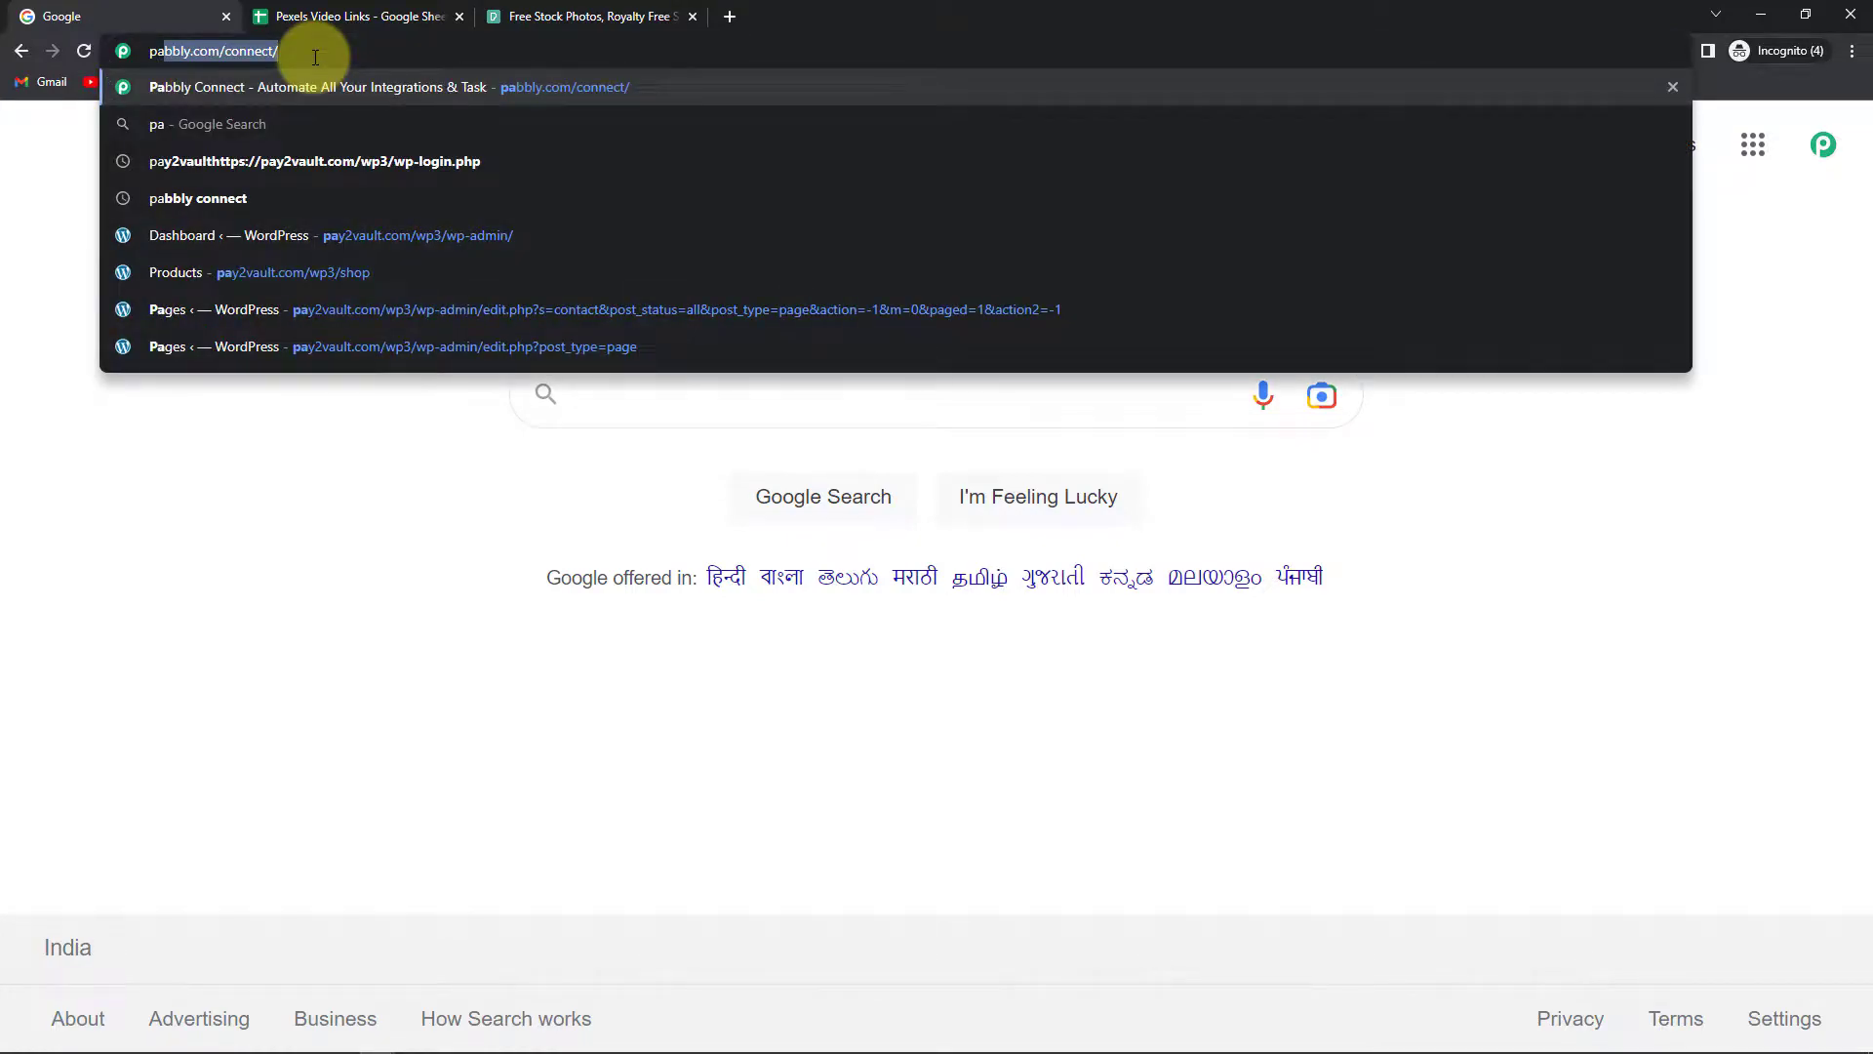
{"action": "key", "text": "Return"}
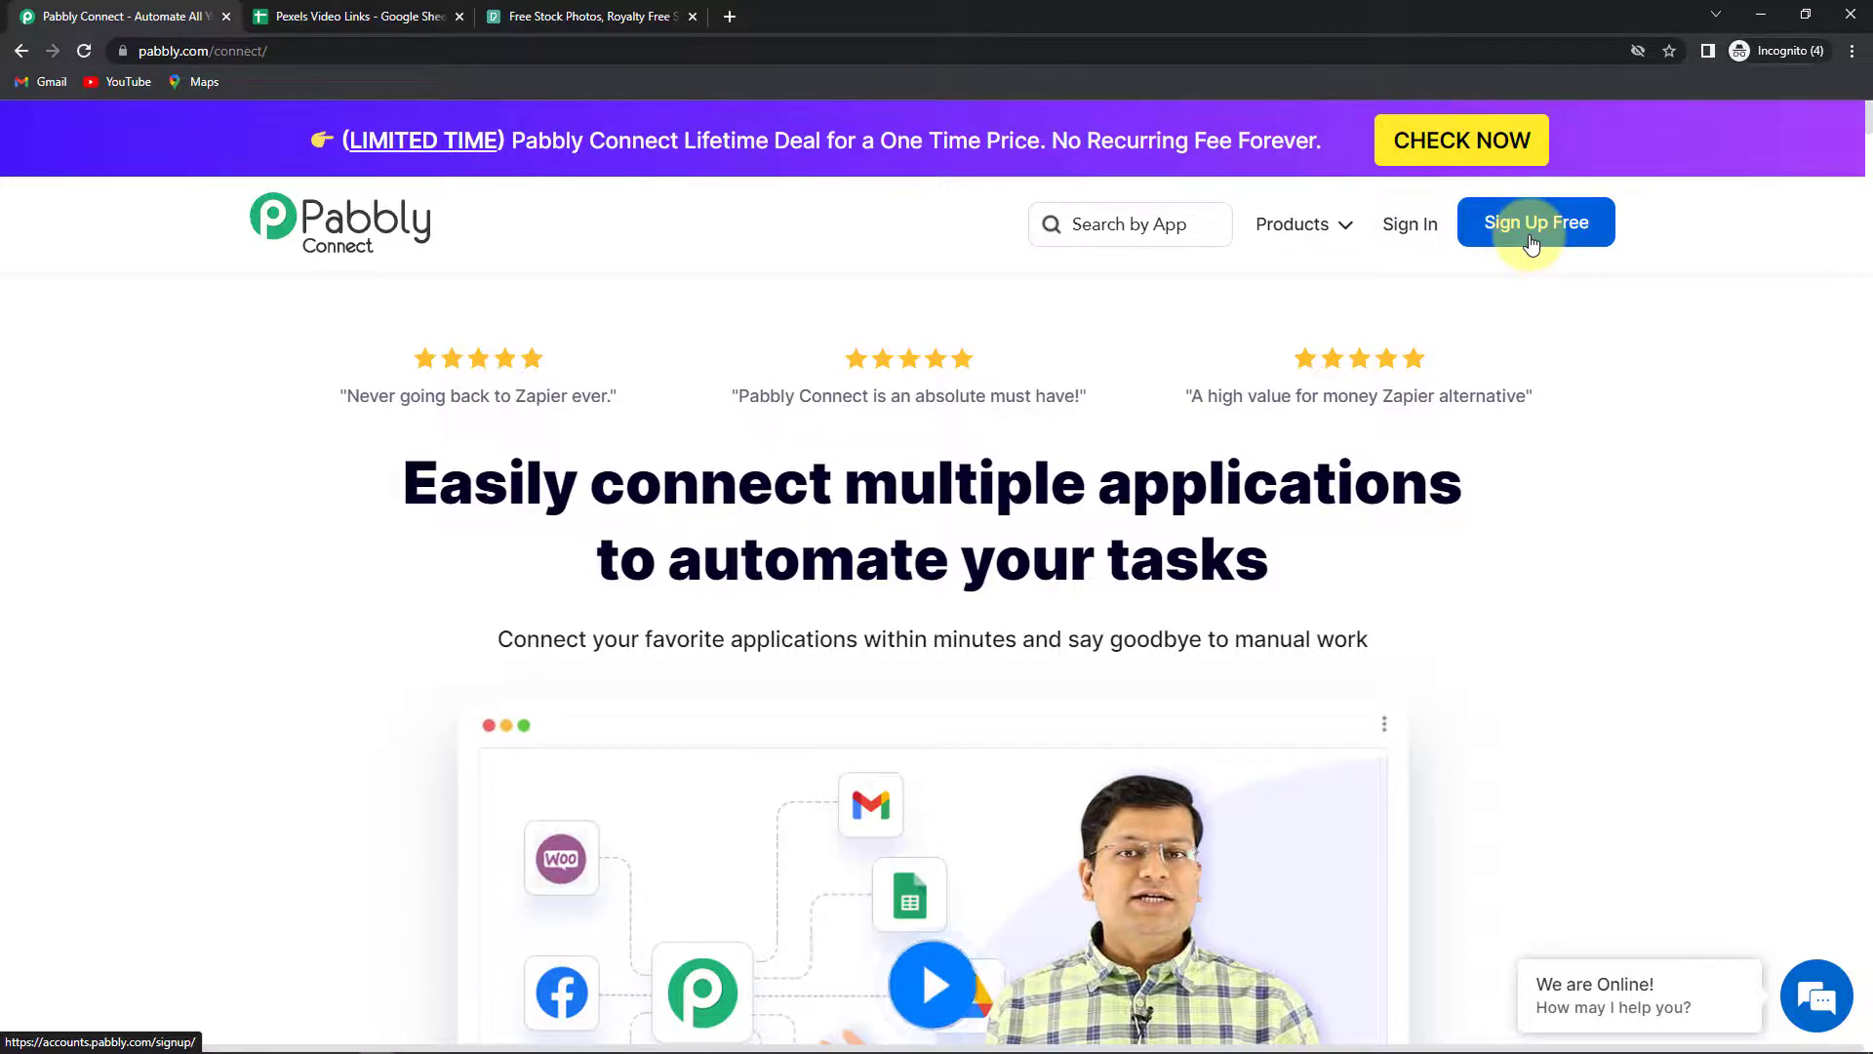
{"action": "left_click", "coordinate": [1409, 226]}
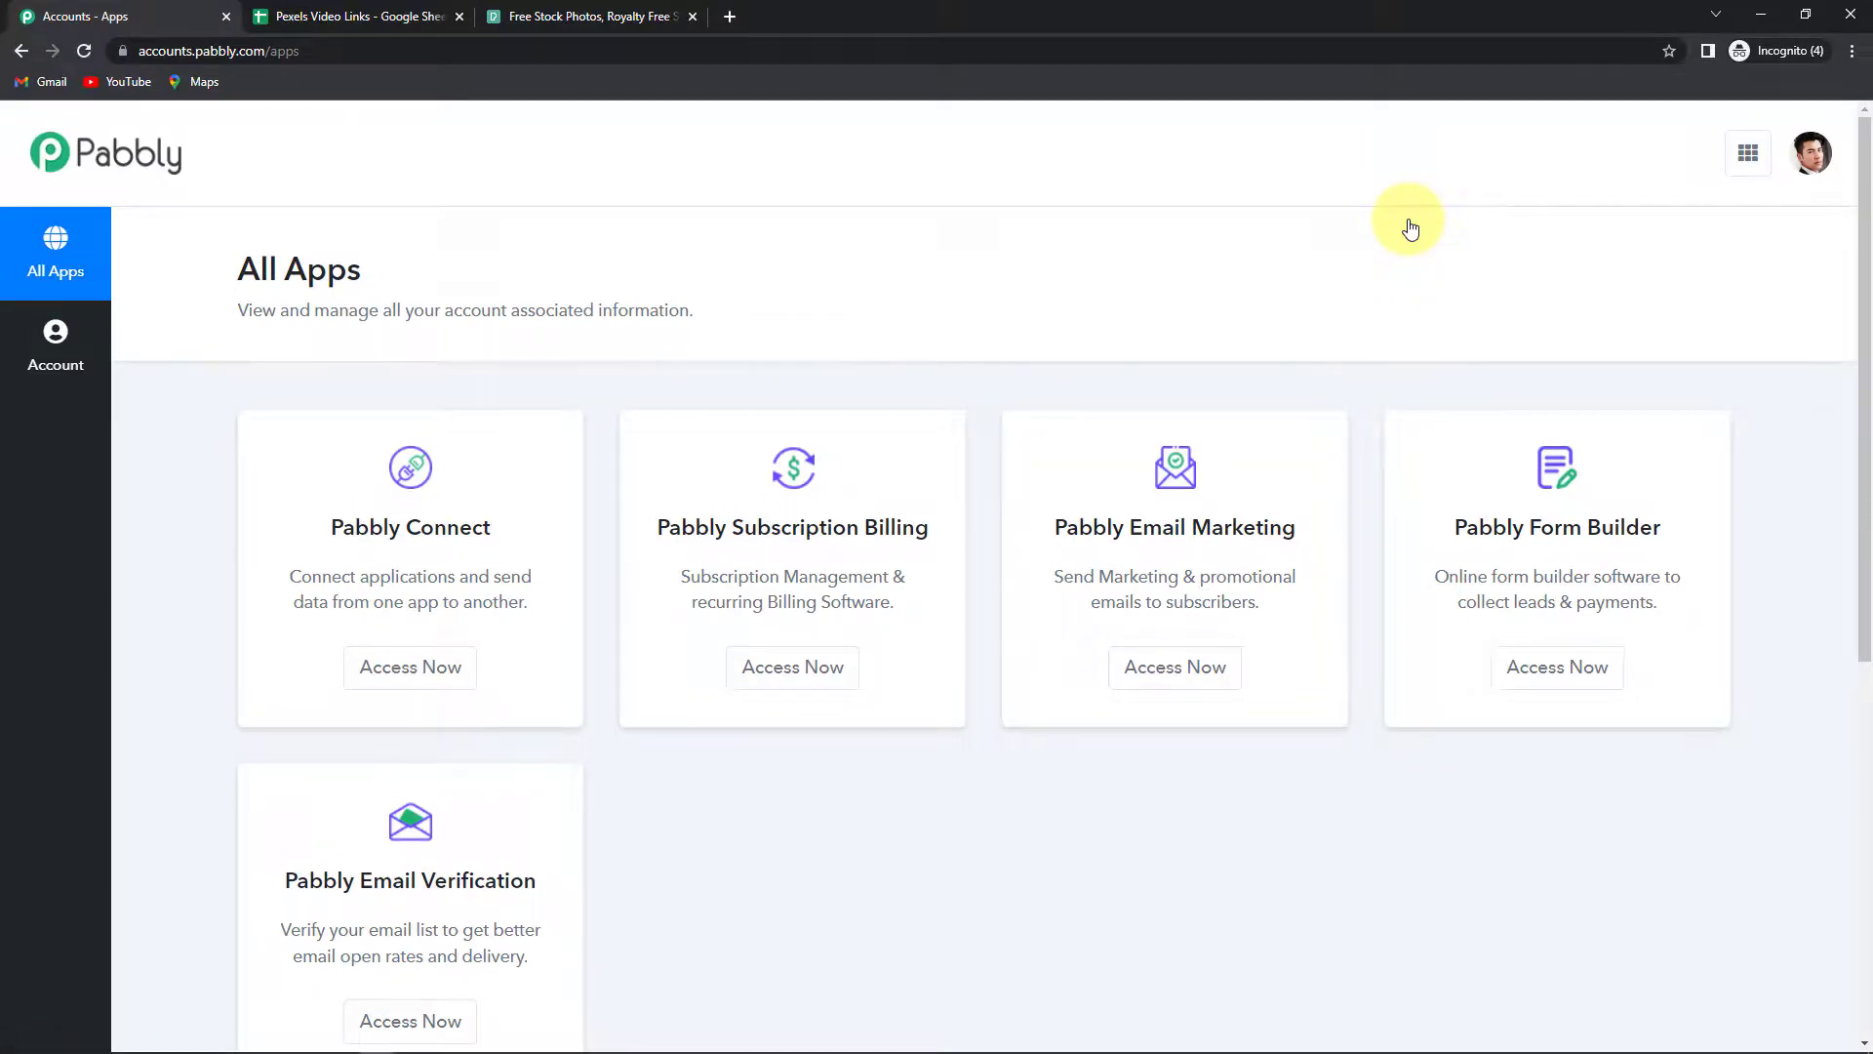
{"action": "left_click", "coordinate": [415, 673]}
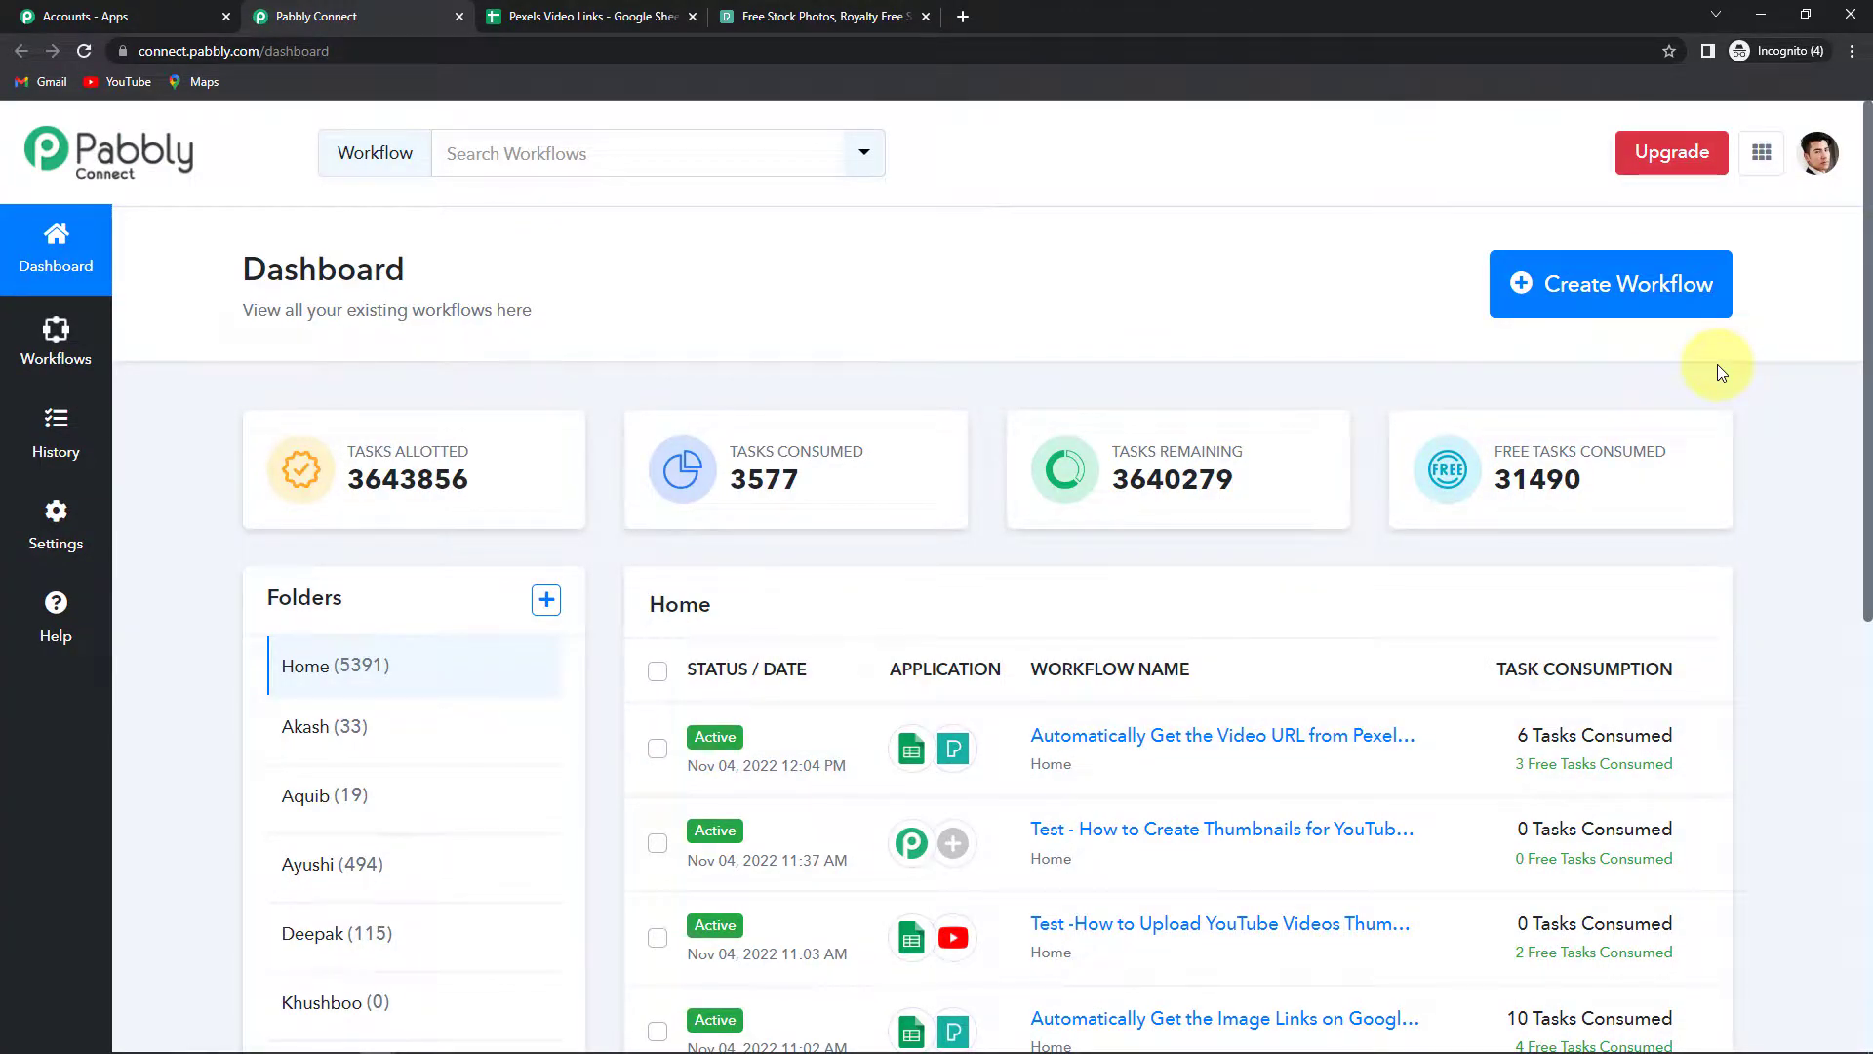
Step: Create a workflow named "Automatically Get the Video URL on Google Sheets through Pexels"
{"action": "left_click", "coordinate": [1601, 293]}
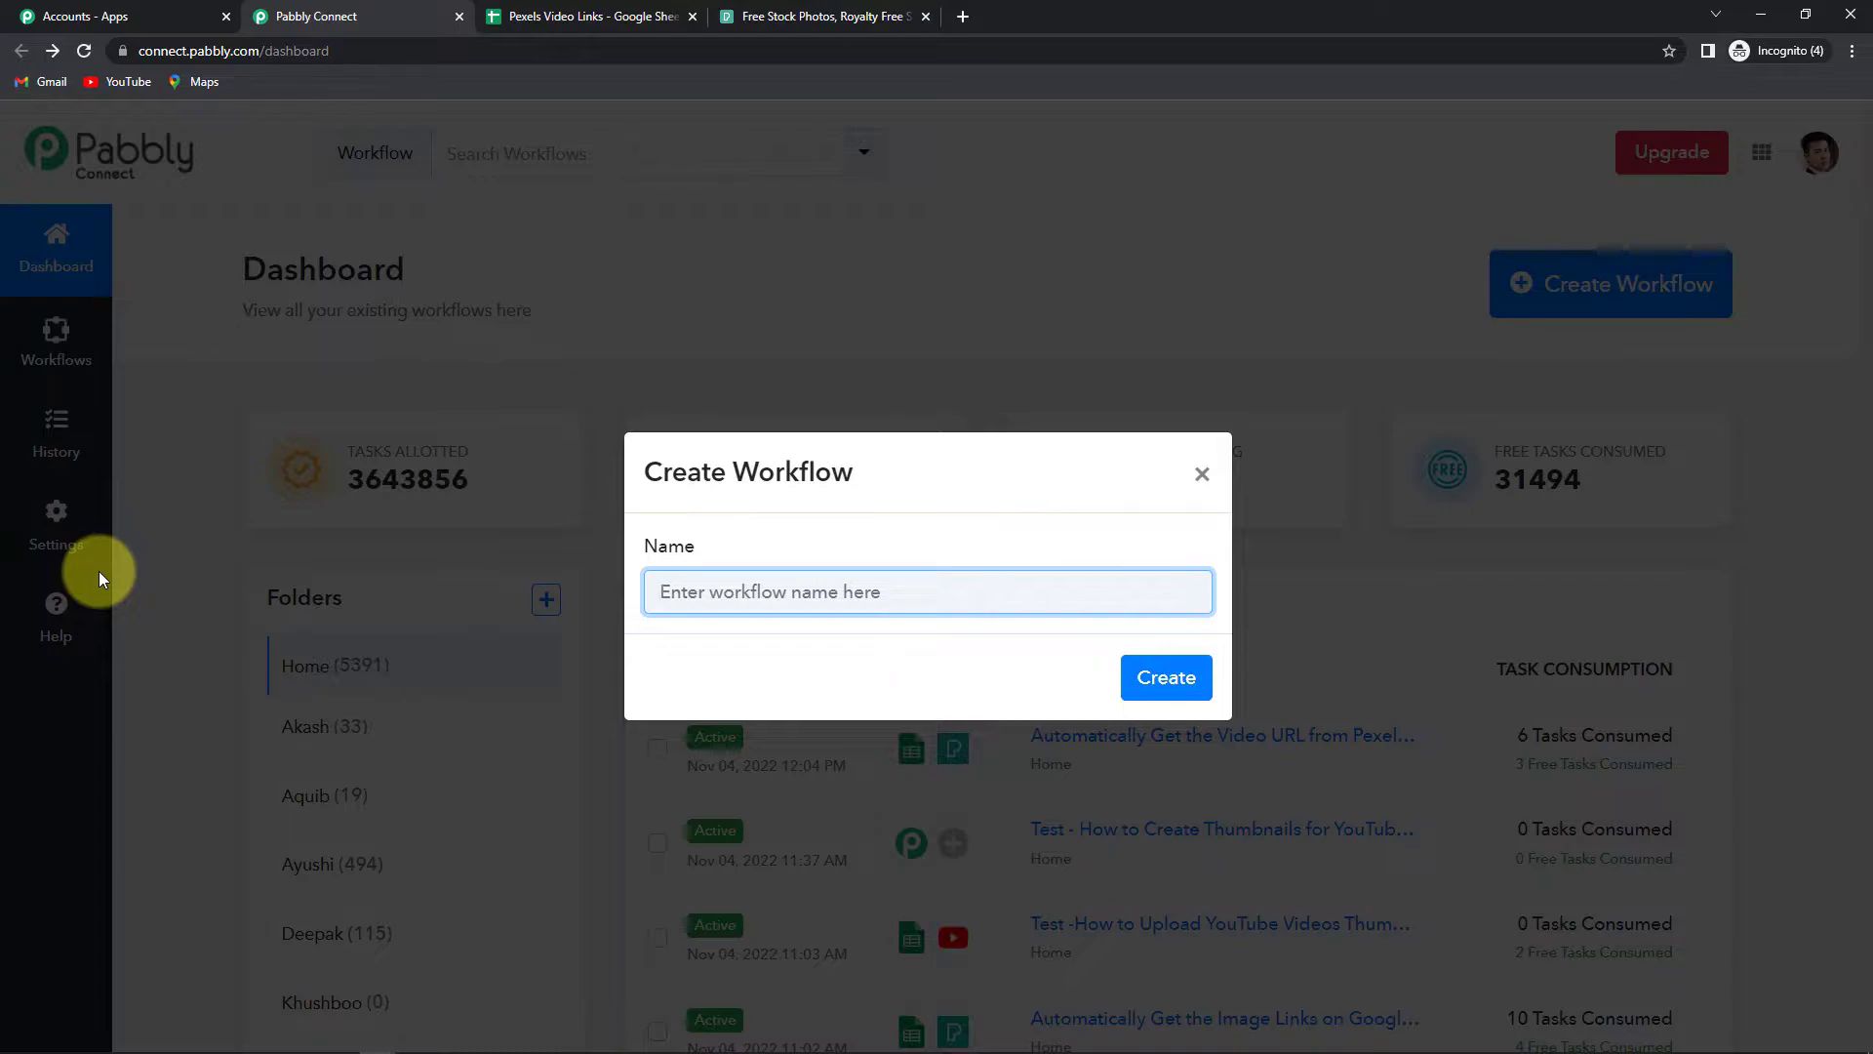
{"action": "type", "text": "Automatically Get the Video URL on Google Sheets through Pexels"}
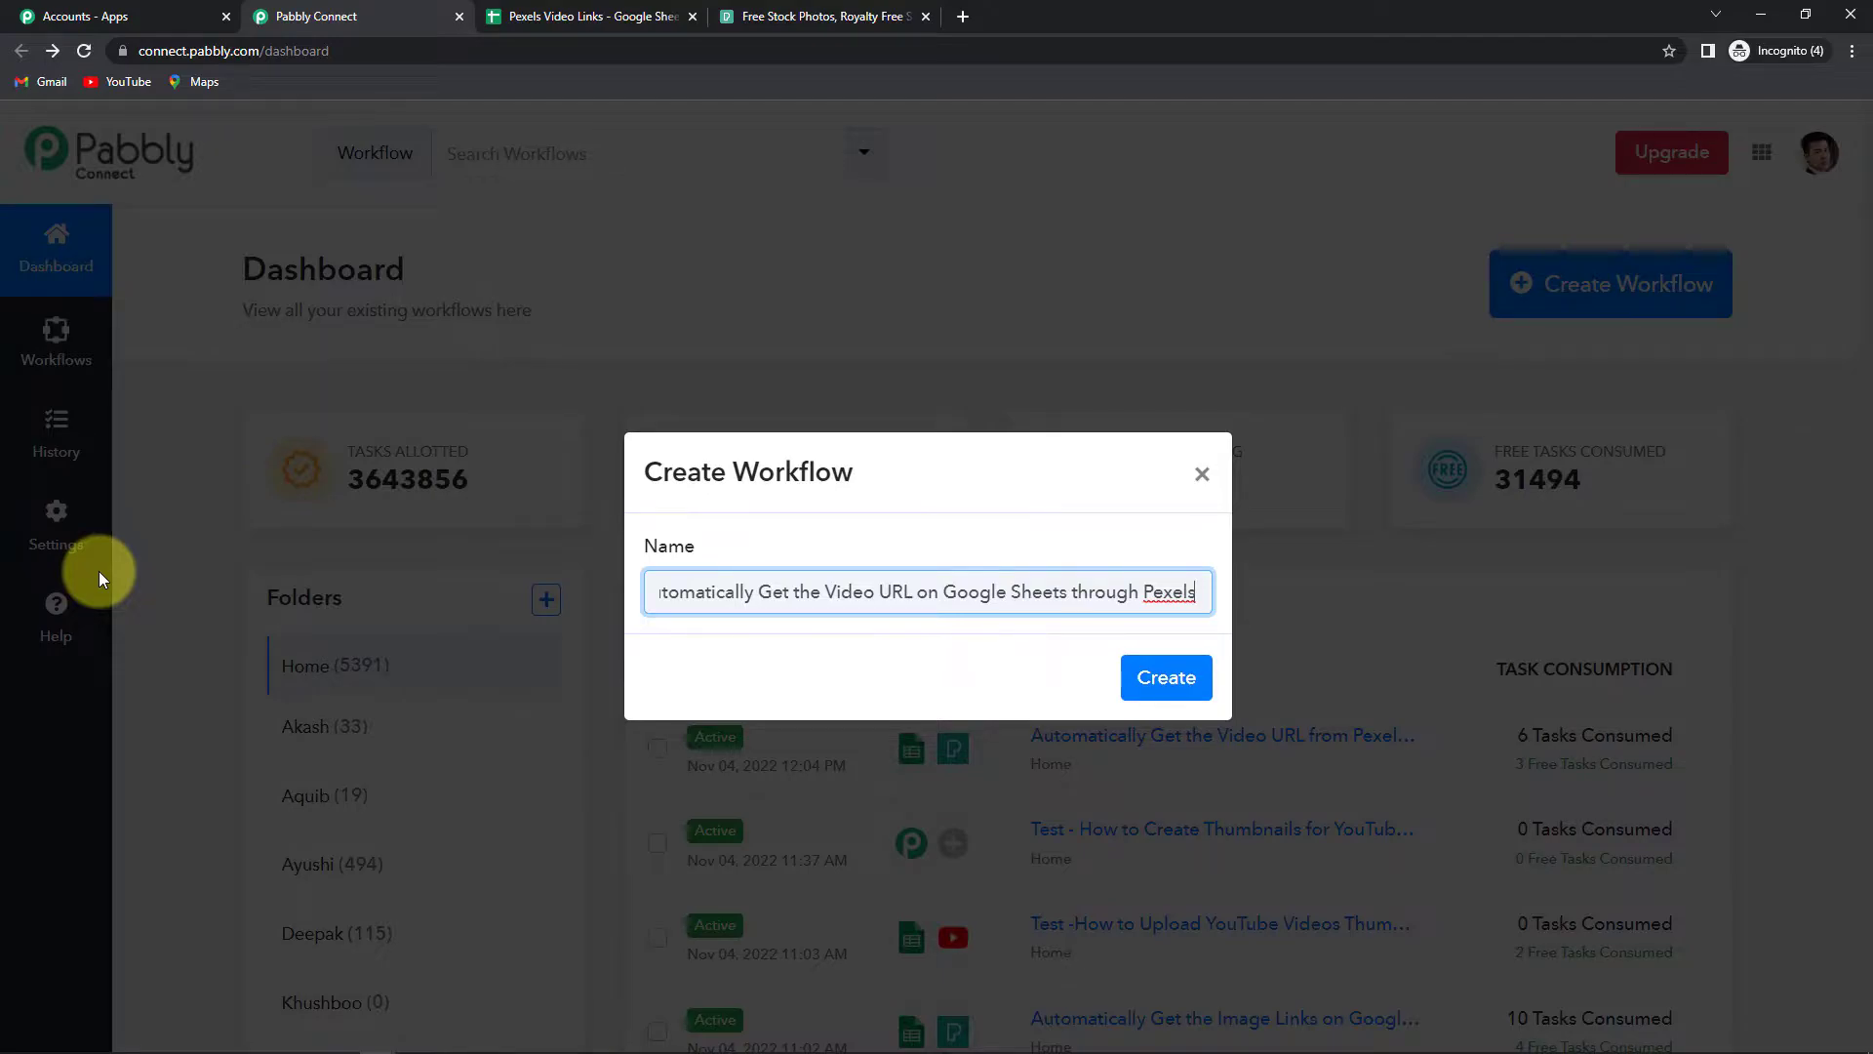
{"action": "left_click", "coordinate": [1161, 680]}
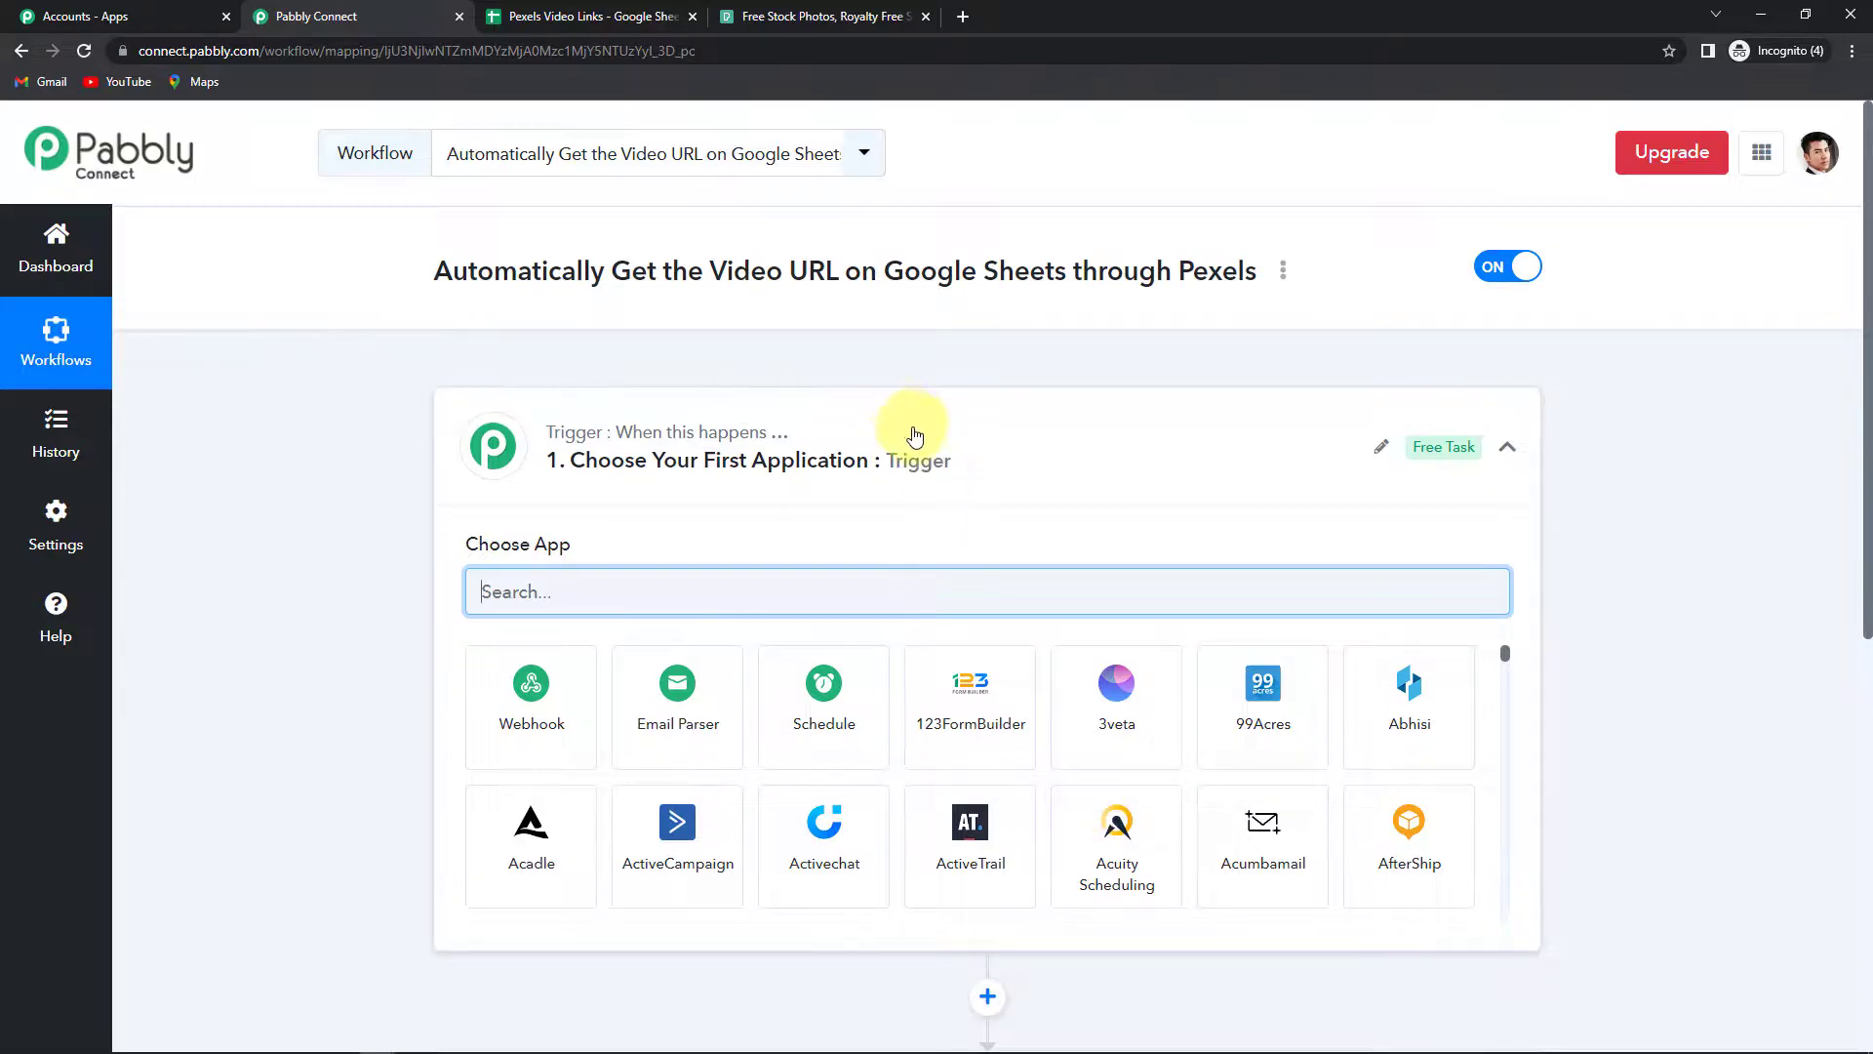
Step: Examine the trigger and action sections of the new workflow
{"action": "scroll", "coordinate": [902, 688], "scroll_direction": "down", "scroll_amount": 1}
{"action": "scroll", "coordinate": [903, 687], "scroll_direction": "down", "scroll_amount": 2}
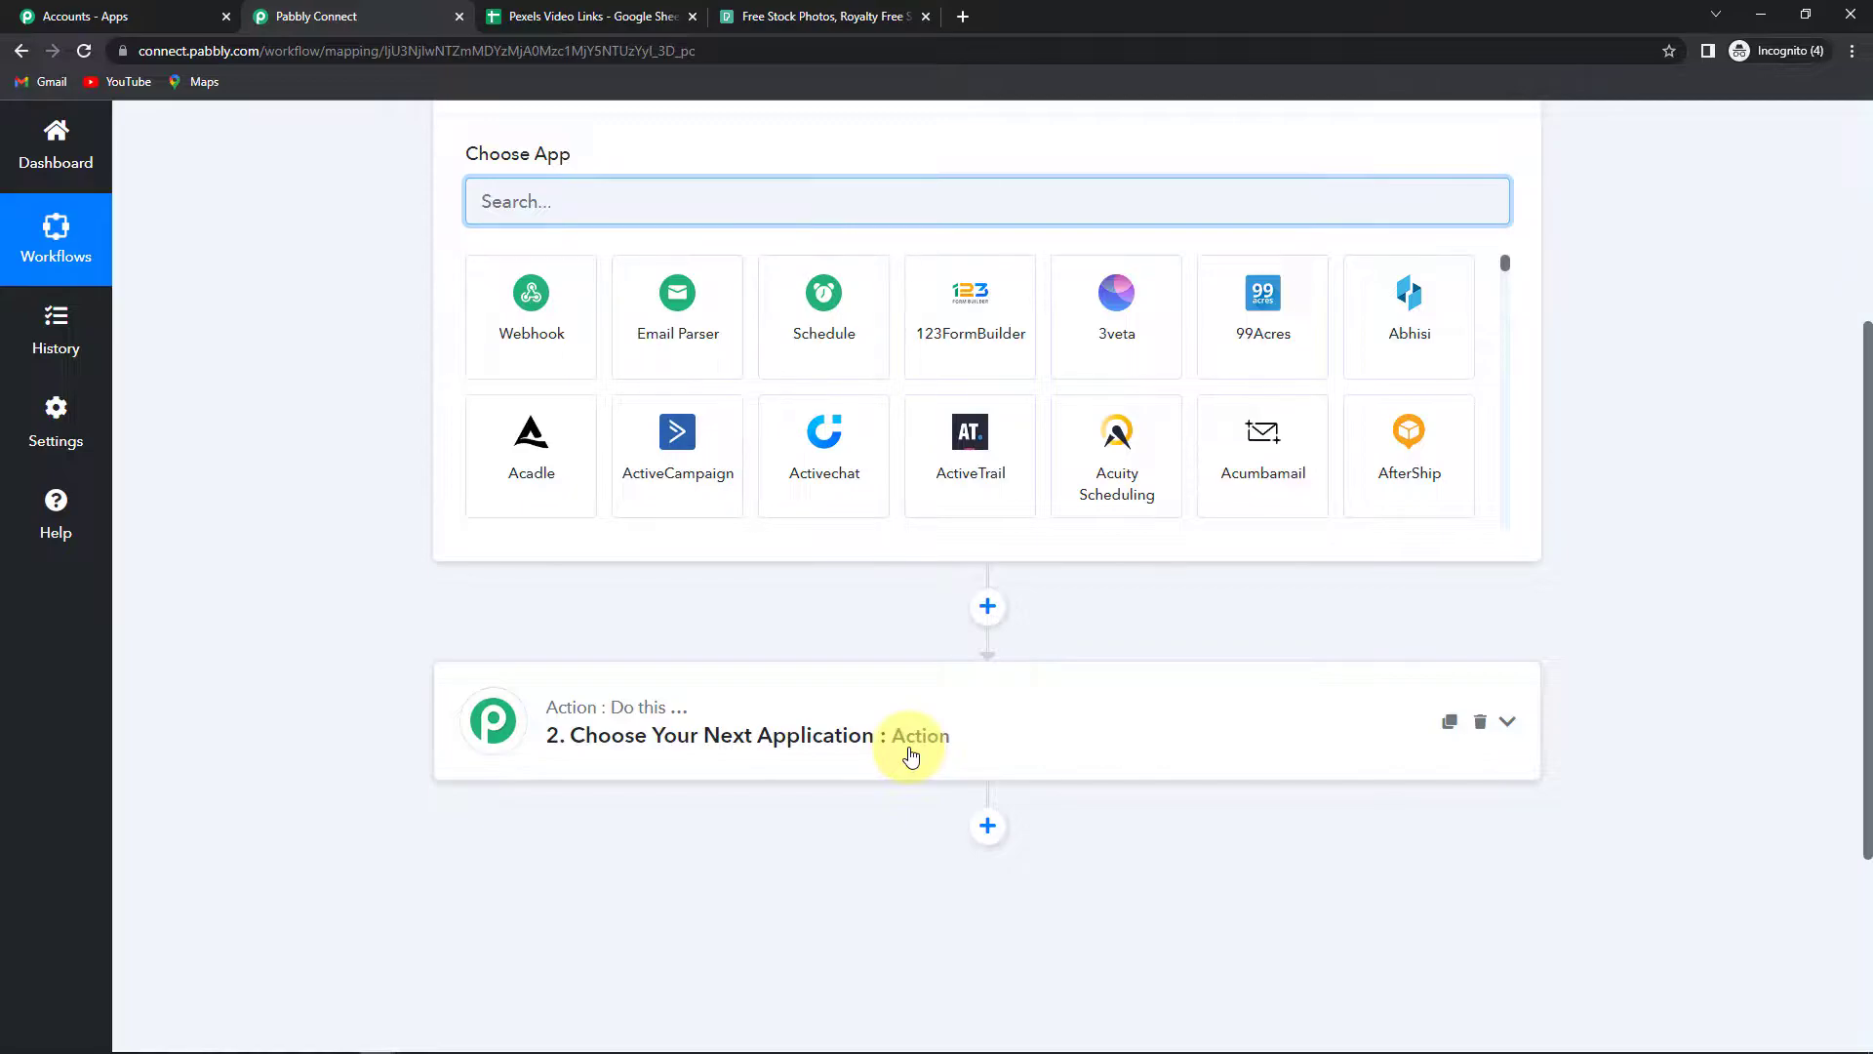
{"action": "scroll", "coordinate": [910, 756], "scroll_direction": "up", "scroll_amount": 3}
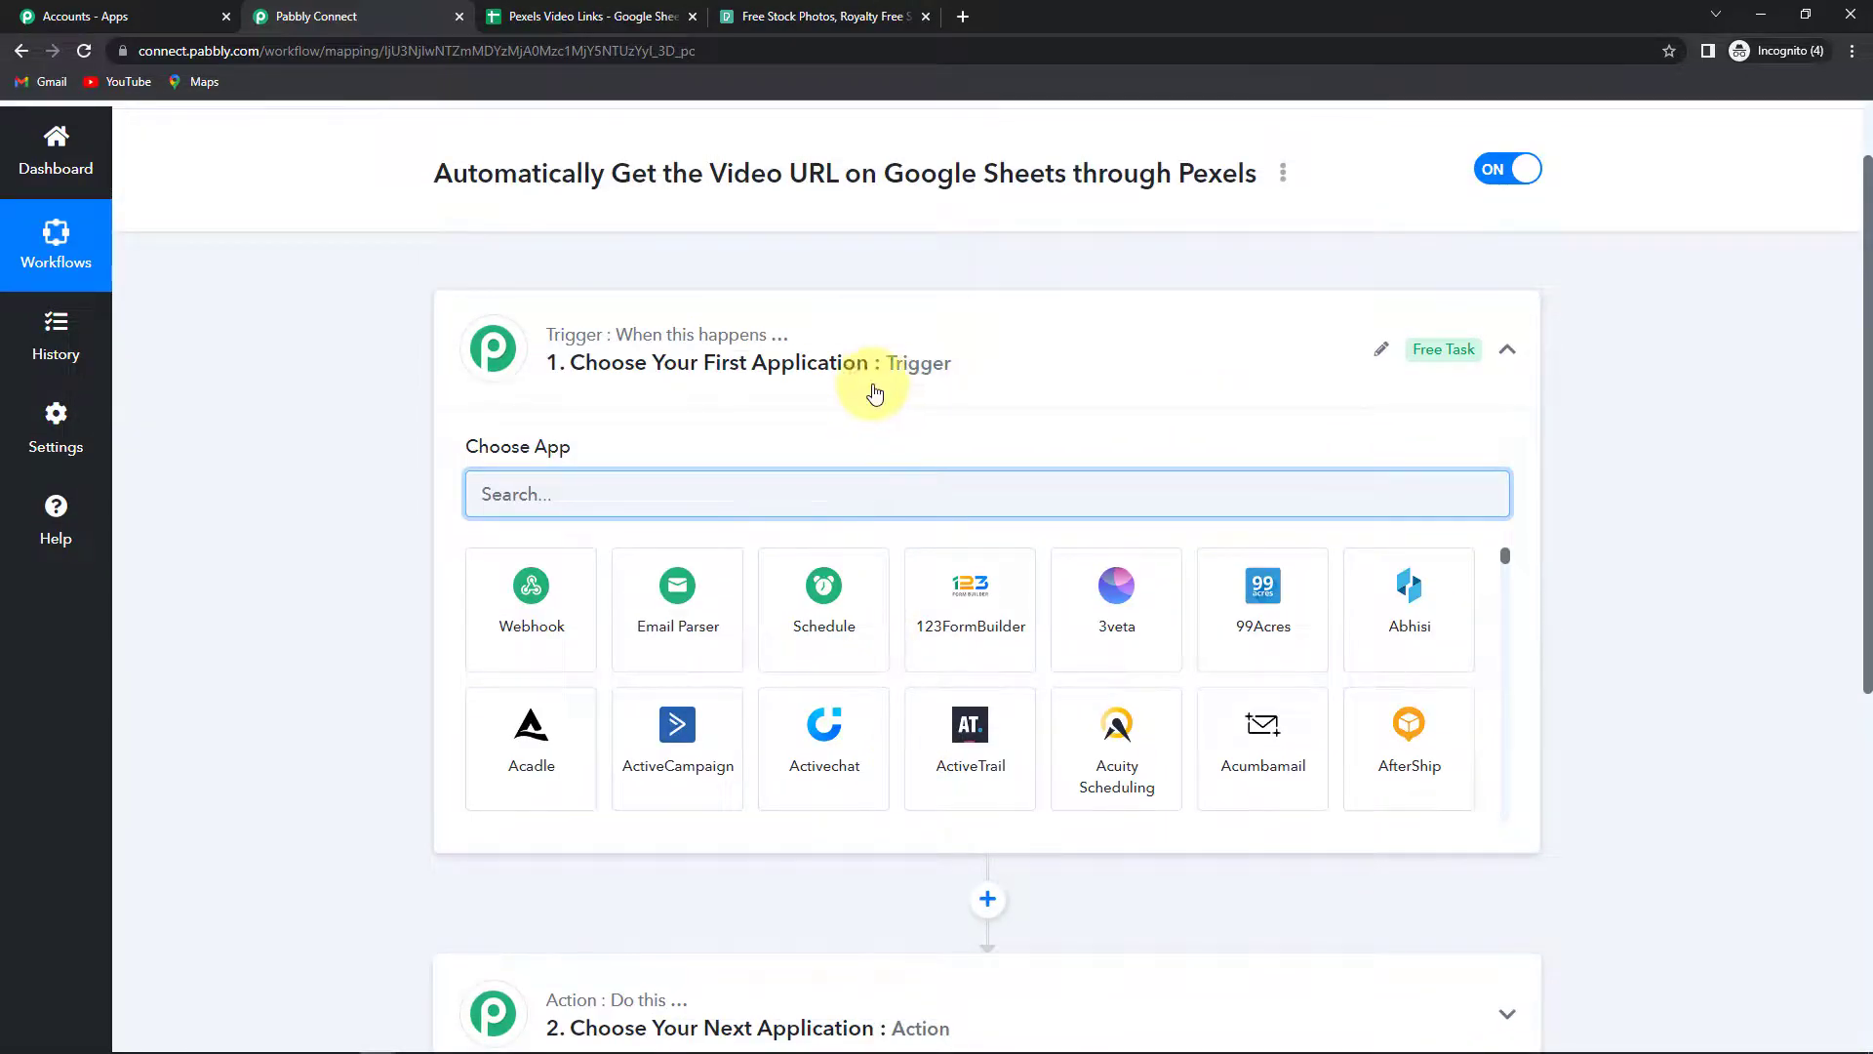
{"action": "scroll", "coordinate": [782, 703], "scroll_direction": "down", "scroll_amount": 3}
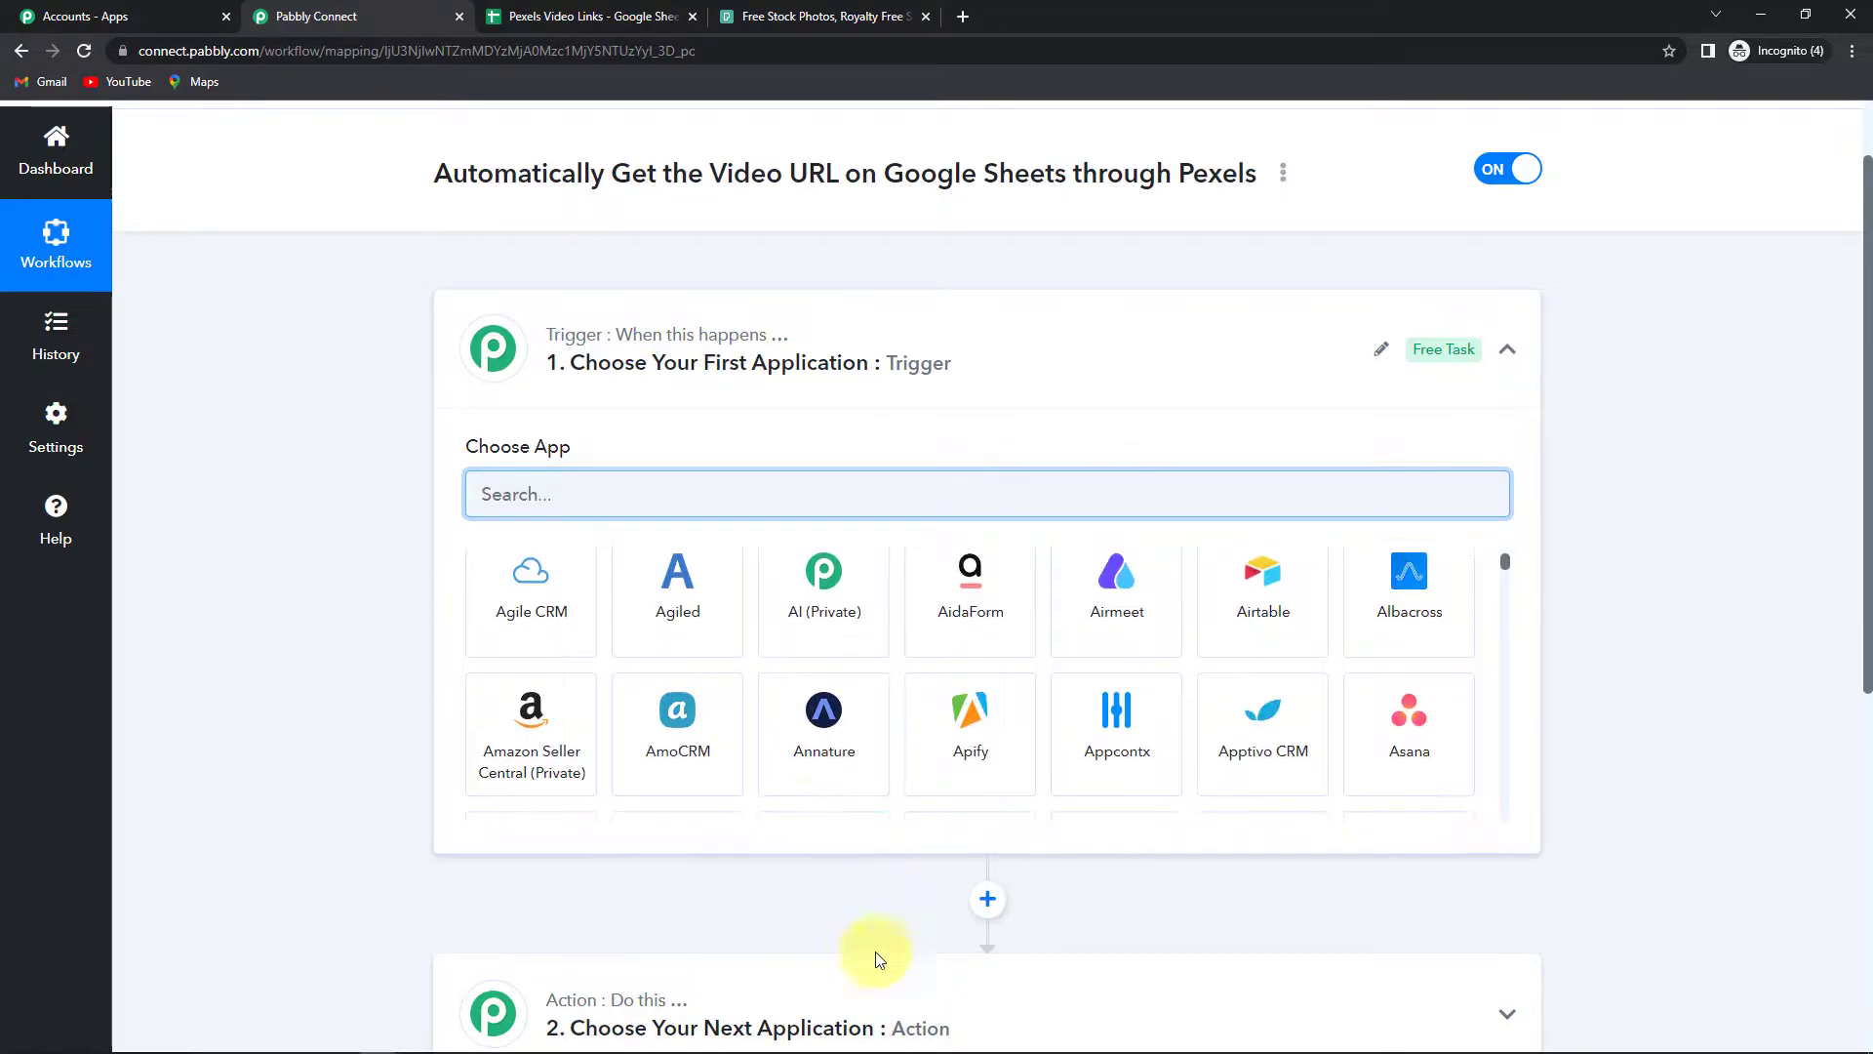
{"action": "scroll", "coordinate": [878, 975], "scroll_direction": "down", "scroll_amount": 2}
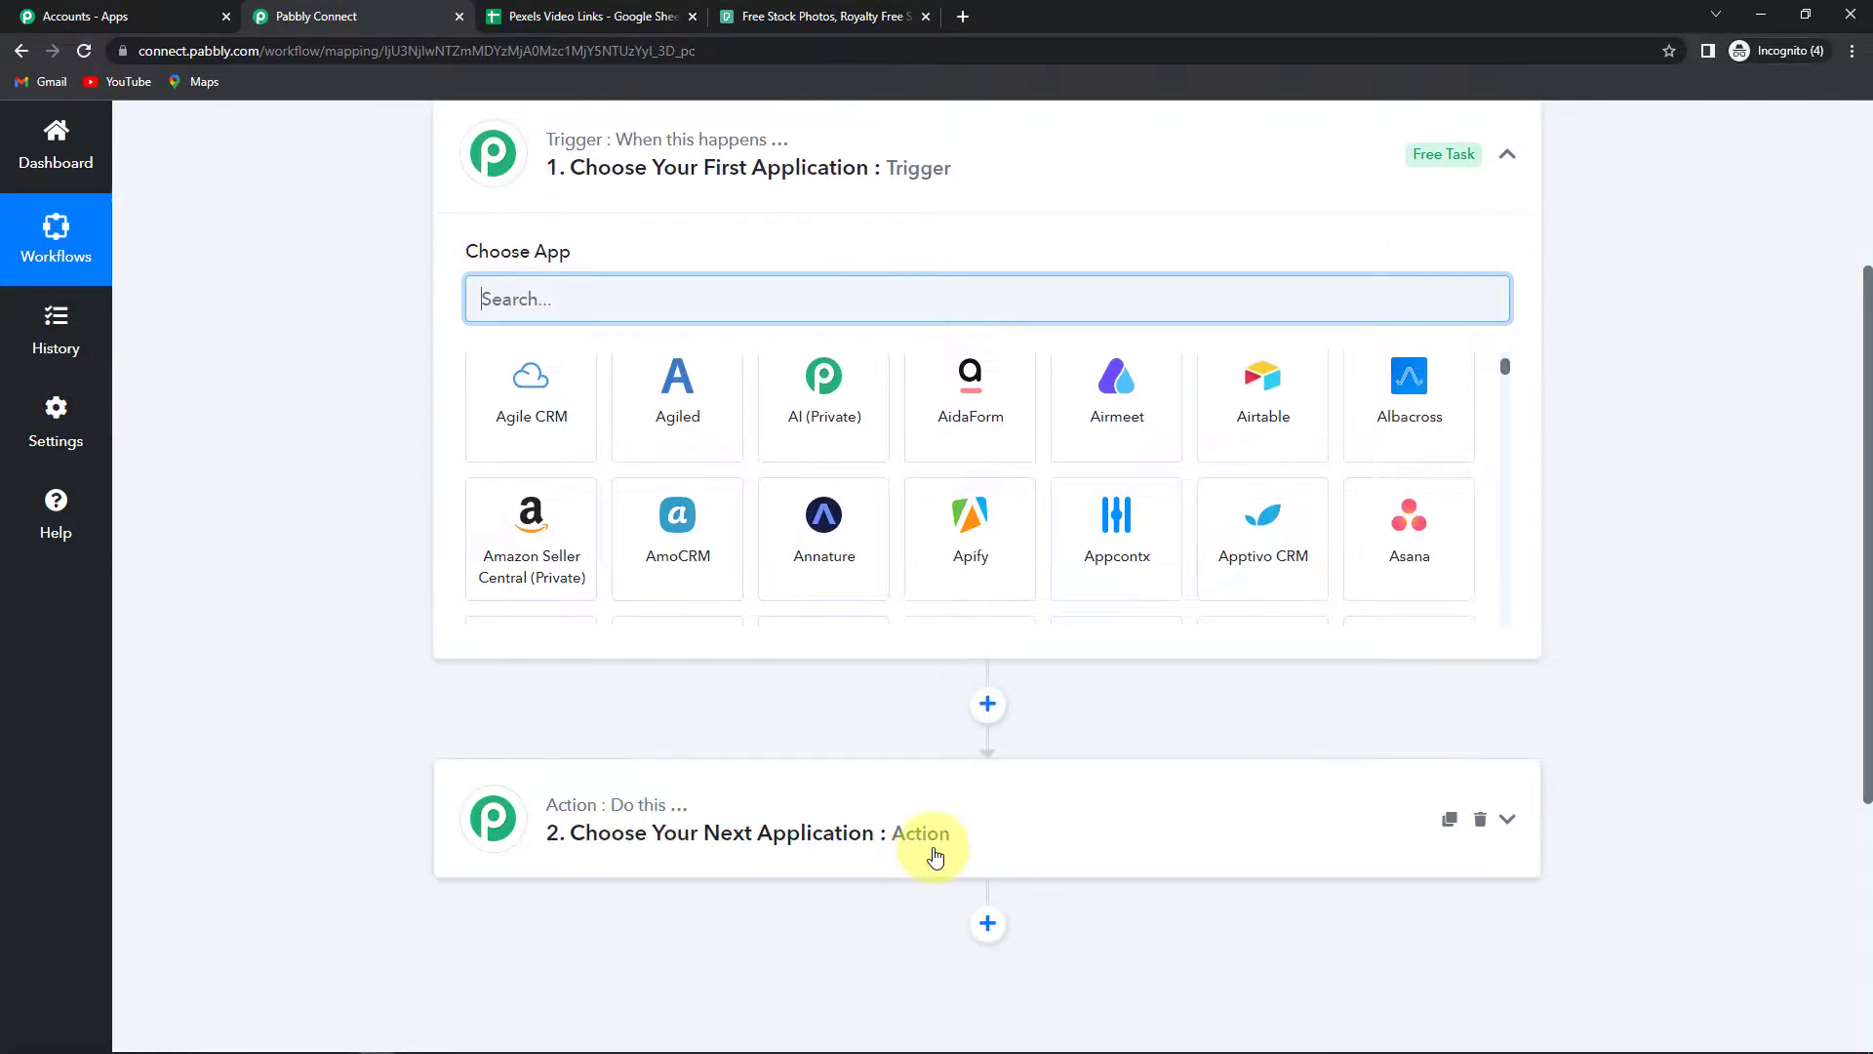
{"action": "scroll", "coordinate": [934, 855], "scroll_direction": "up", "scroll_amount": 1}
{"action": "scroll", "coordinate": [935, 856], "scroll_direction": "up", "scroll_amount": 3}
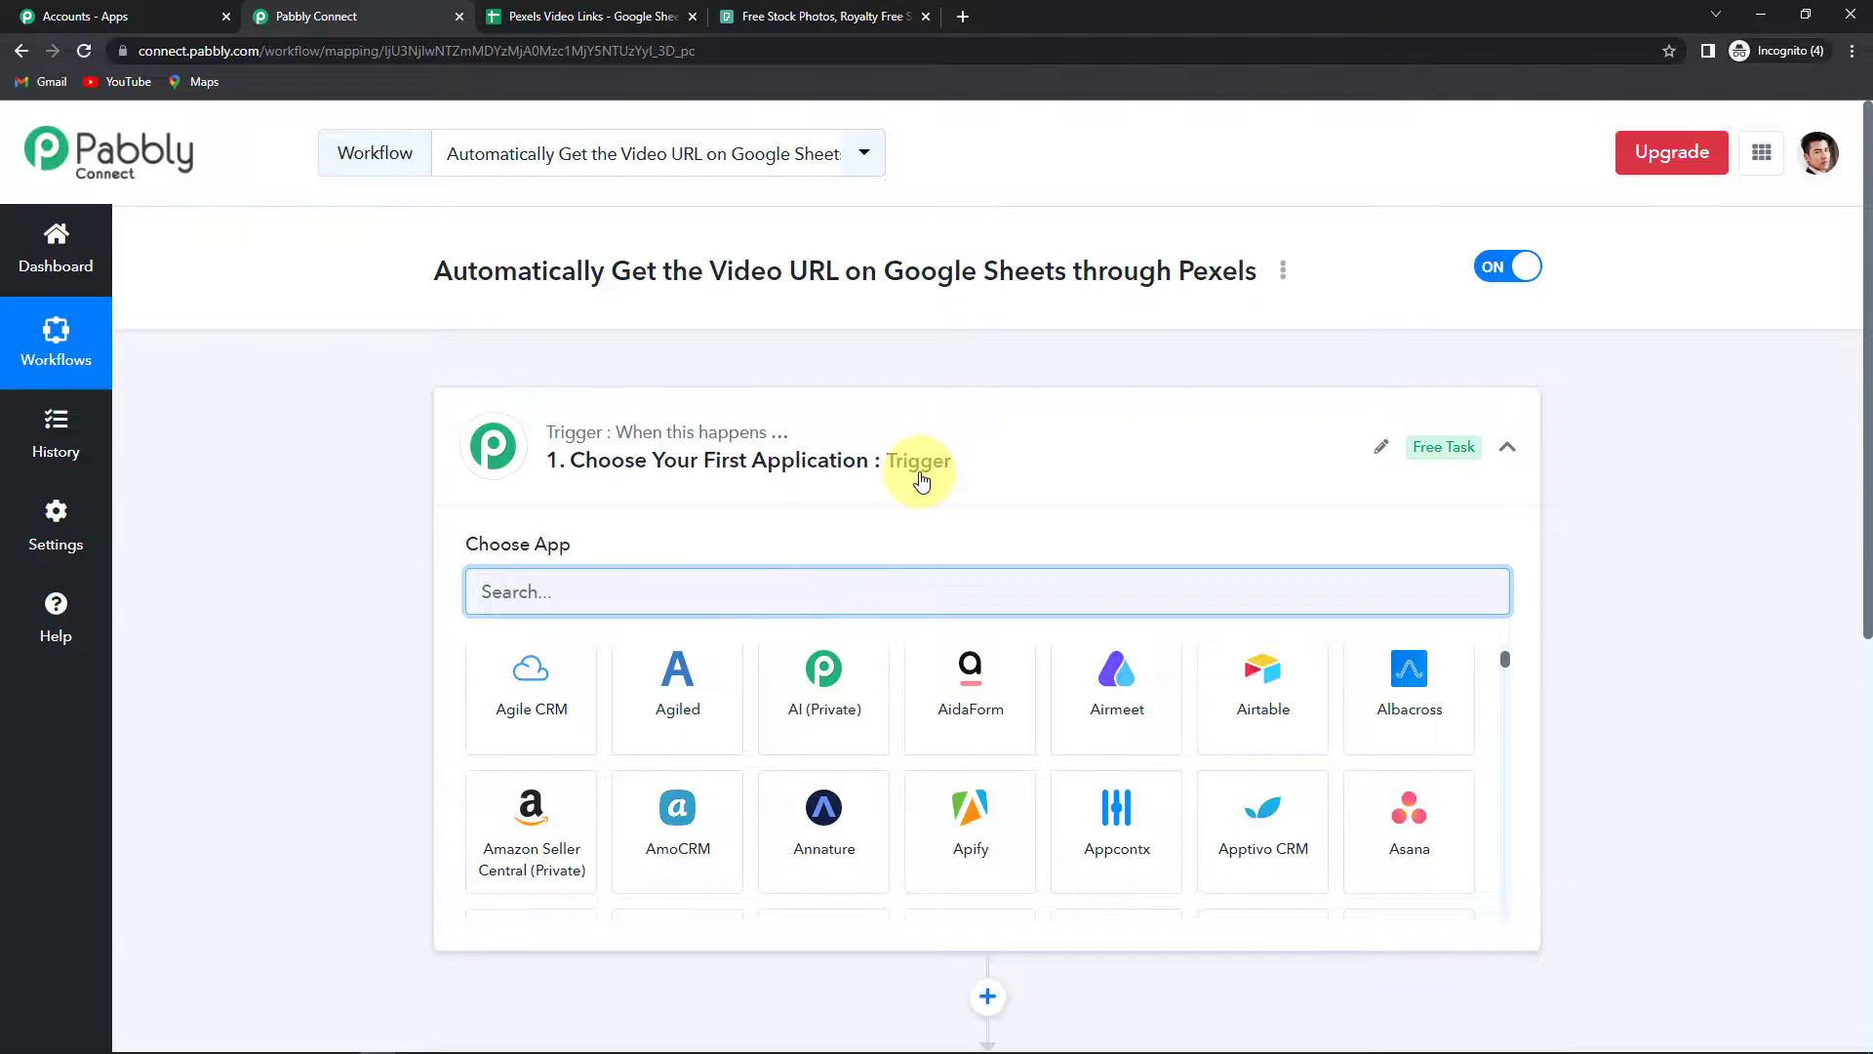
{"action": "scroll", "coordinate": [689, 774], "scroll_direction": "down", "scroll_amount": 1}
Step: Set the workflow trigger to Google Sheets with the event New or Updated Spreadsheet Row
{"action": "left_click", "coordinate": [712, 593]}
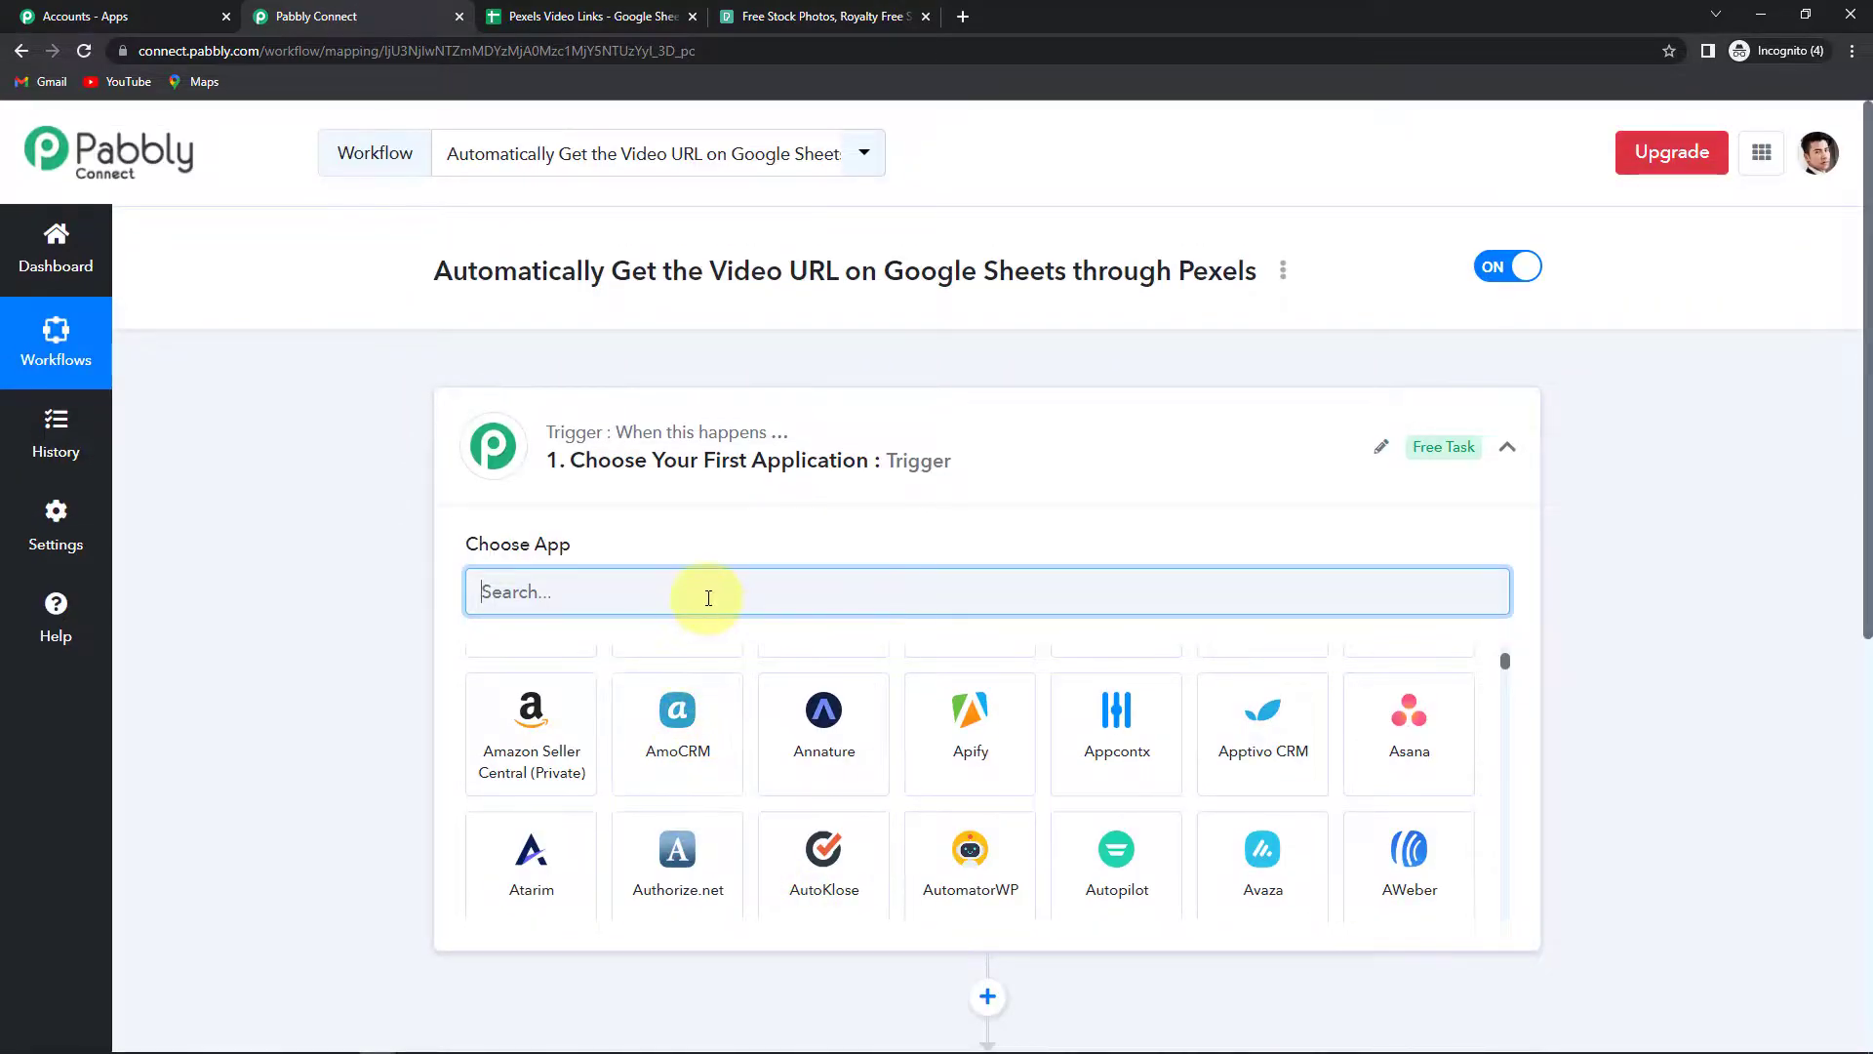
{"action": "type", "text": "google"}
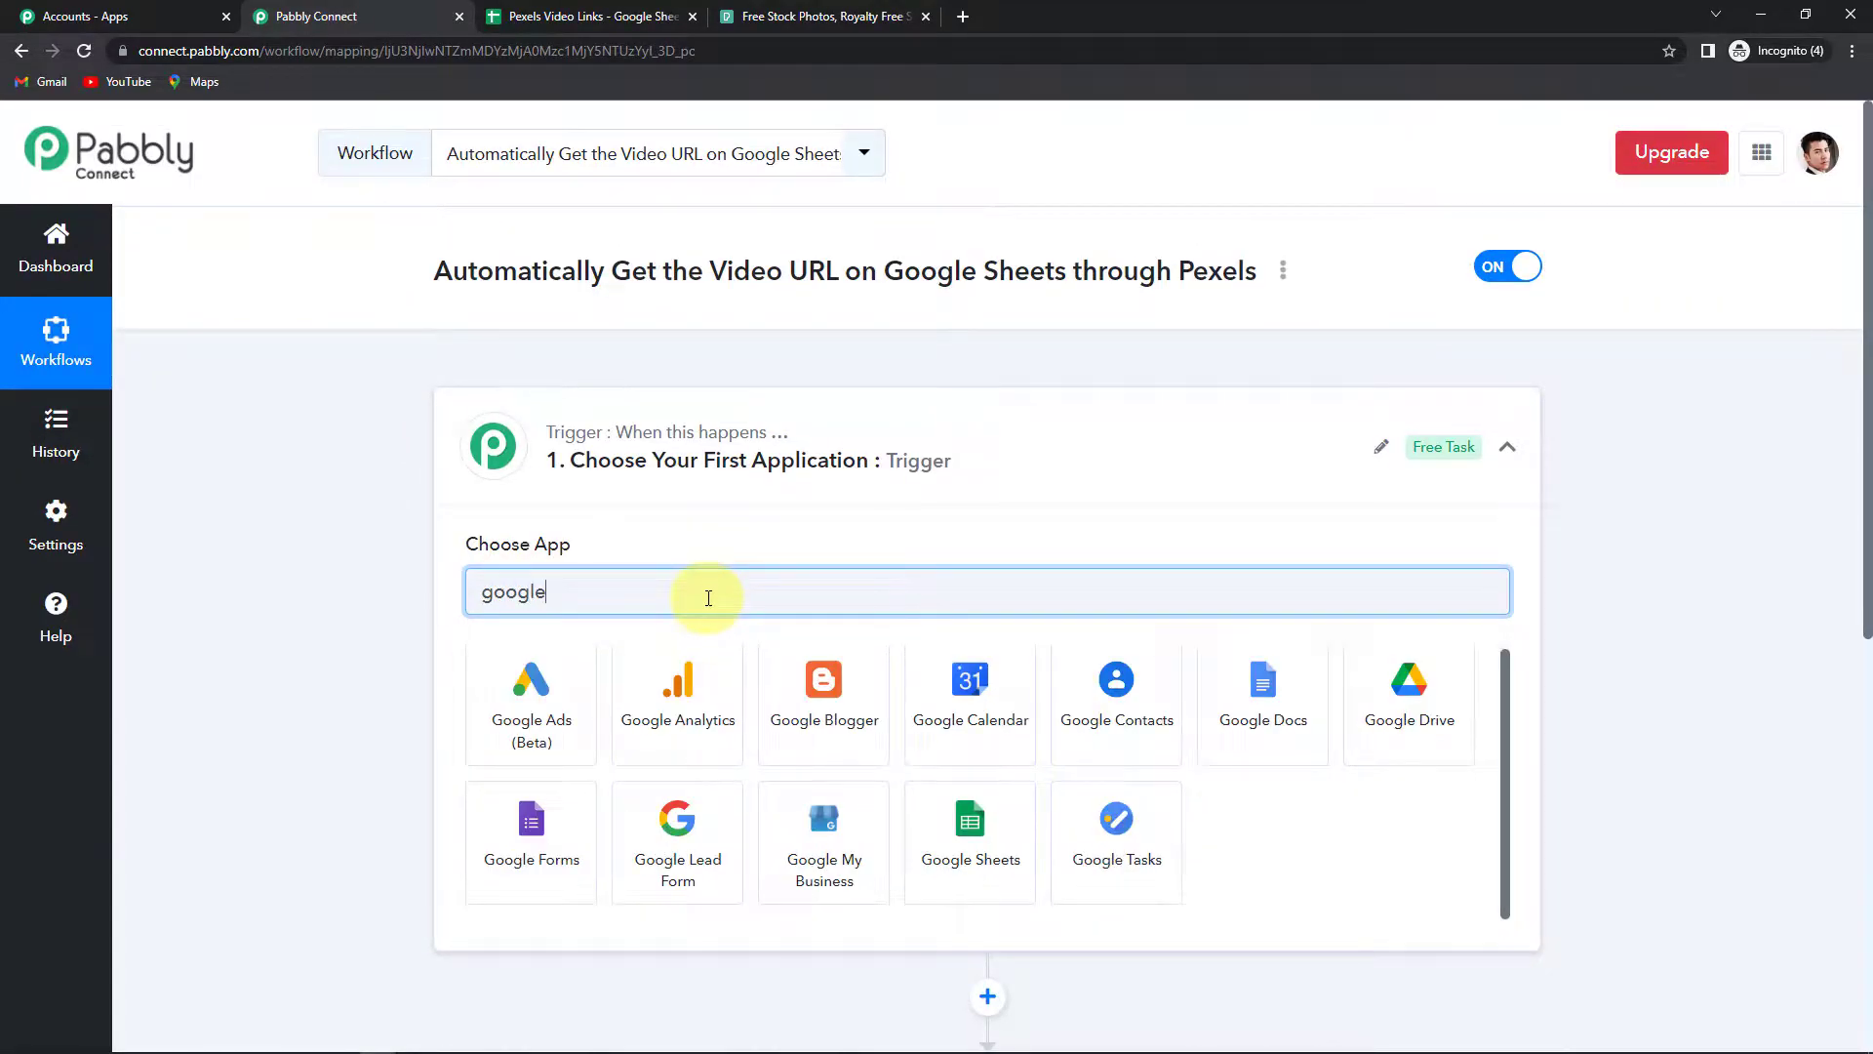
{"action": "left_click", "coordinate": [991, 847]}
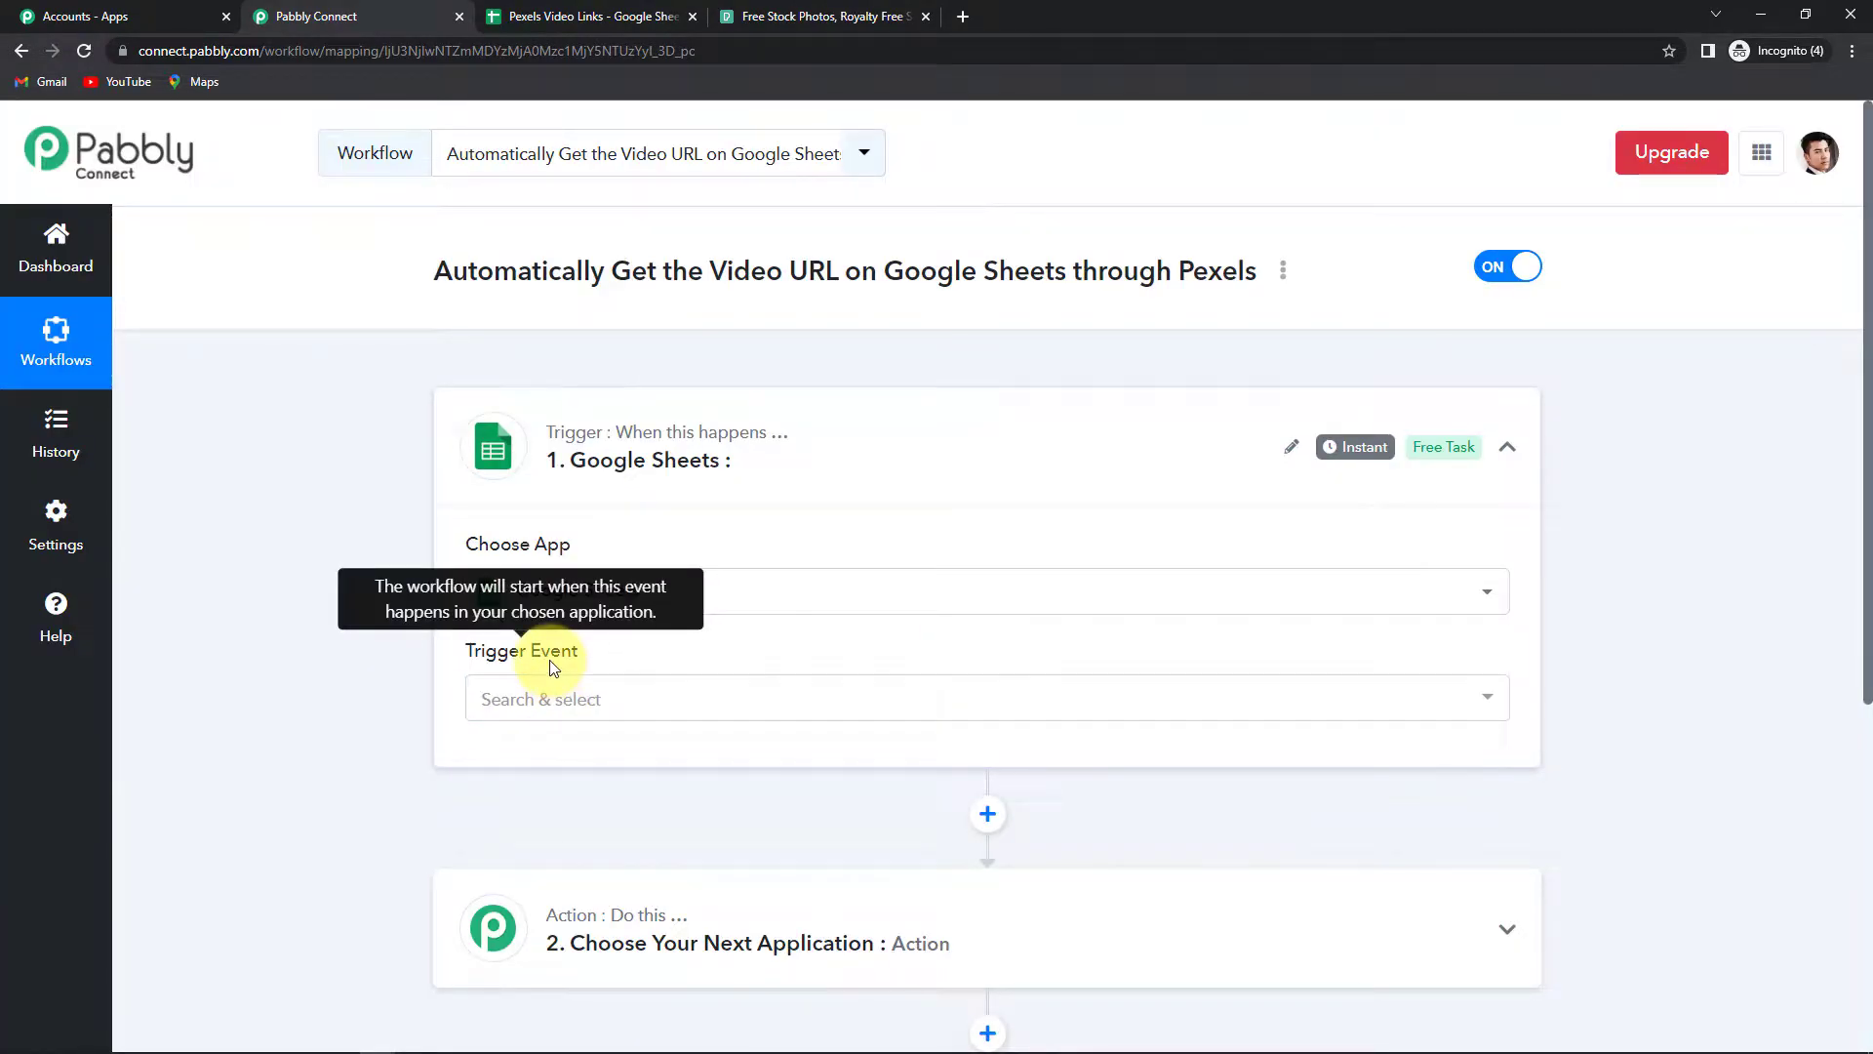
{"action": "left_click", "coordinate": [551, 699]}
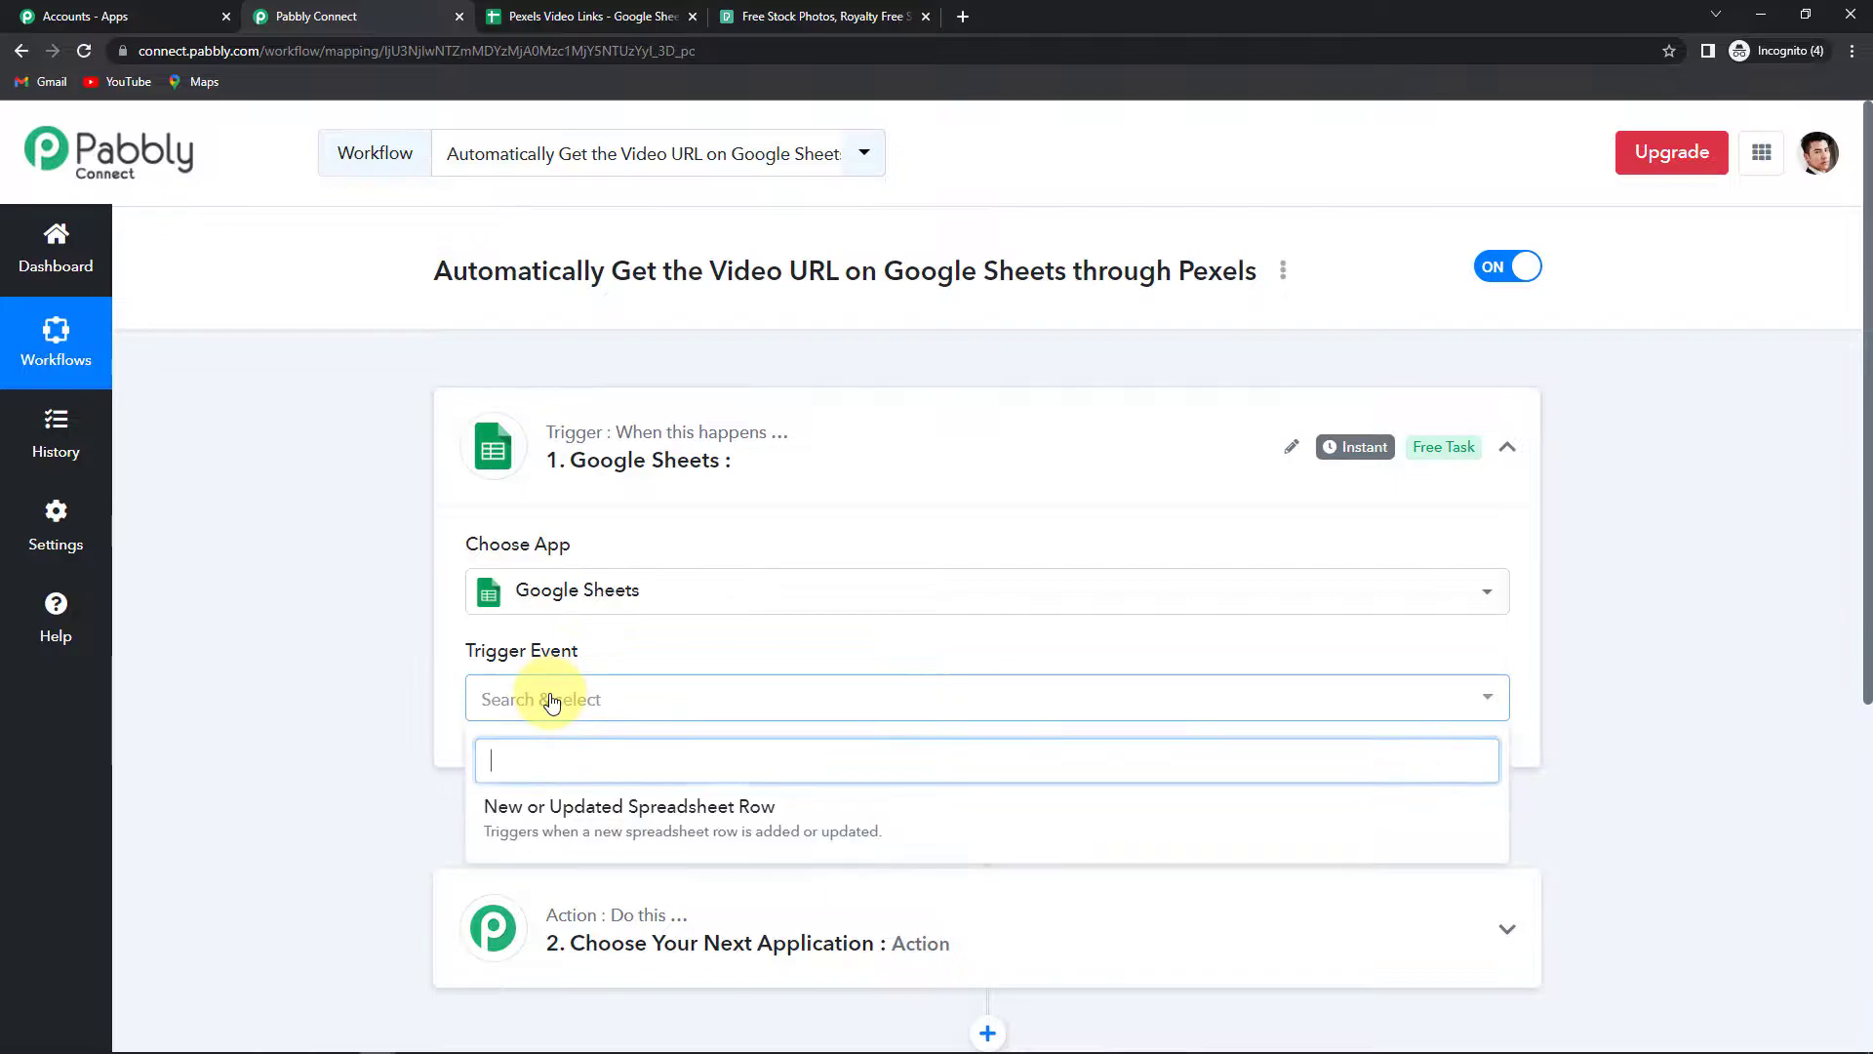
{"action": "left_click", "coordinate": [561, 823]}
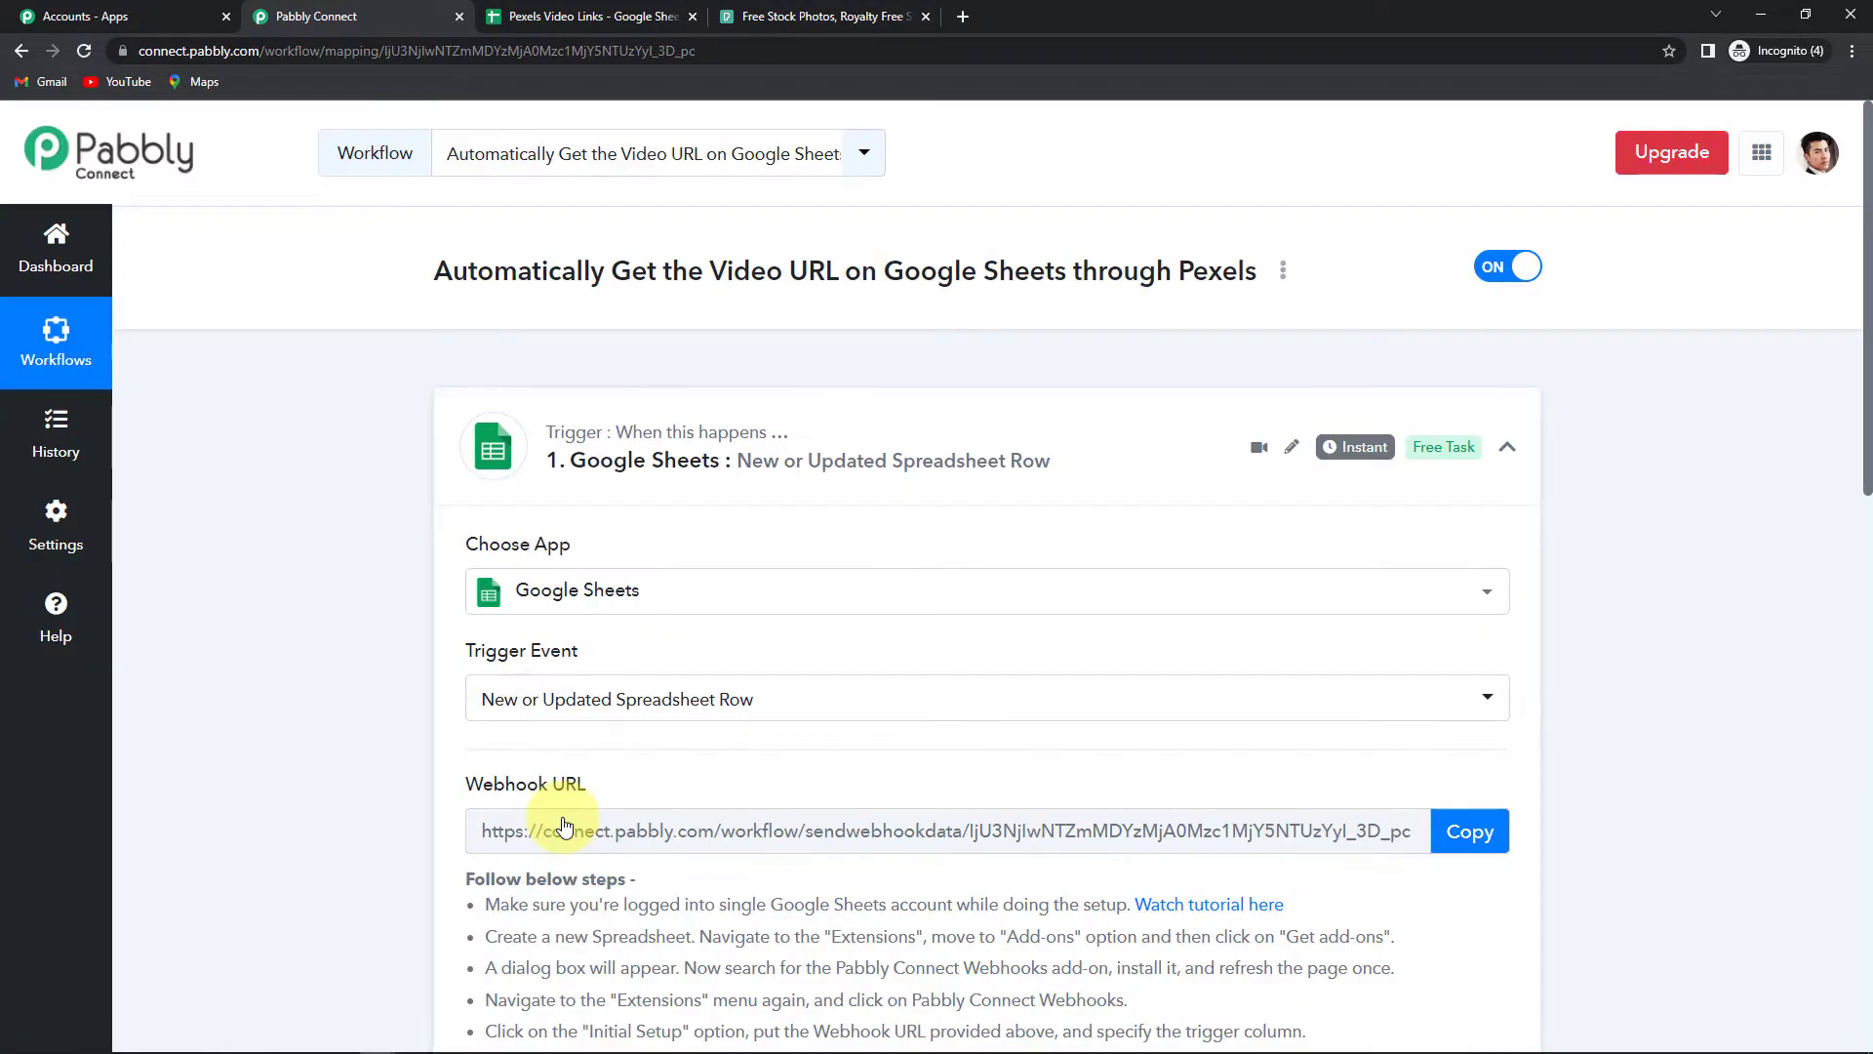
Step: Copy the trigger's webhook URL and review the Google Sheets setup instructions beneath it
{"action": "scroll", "coordinate": [1173, 764], "scroll_direction": "down", "scroll_amount": 1}
{"action": "scroll", "coordinate": [1173, 764], "scroll_direction": "down", "scroll_amount": 2}
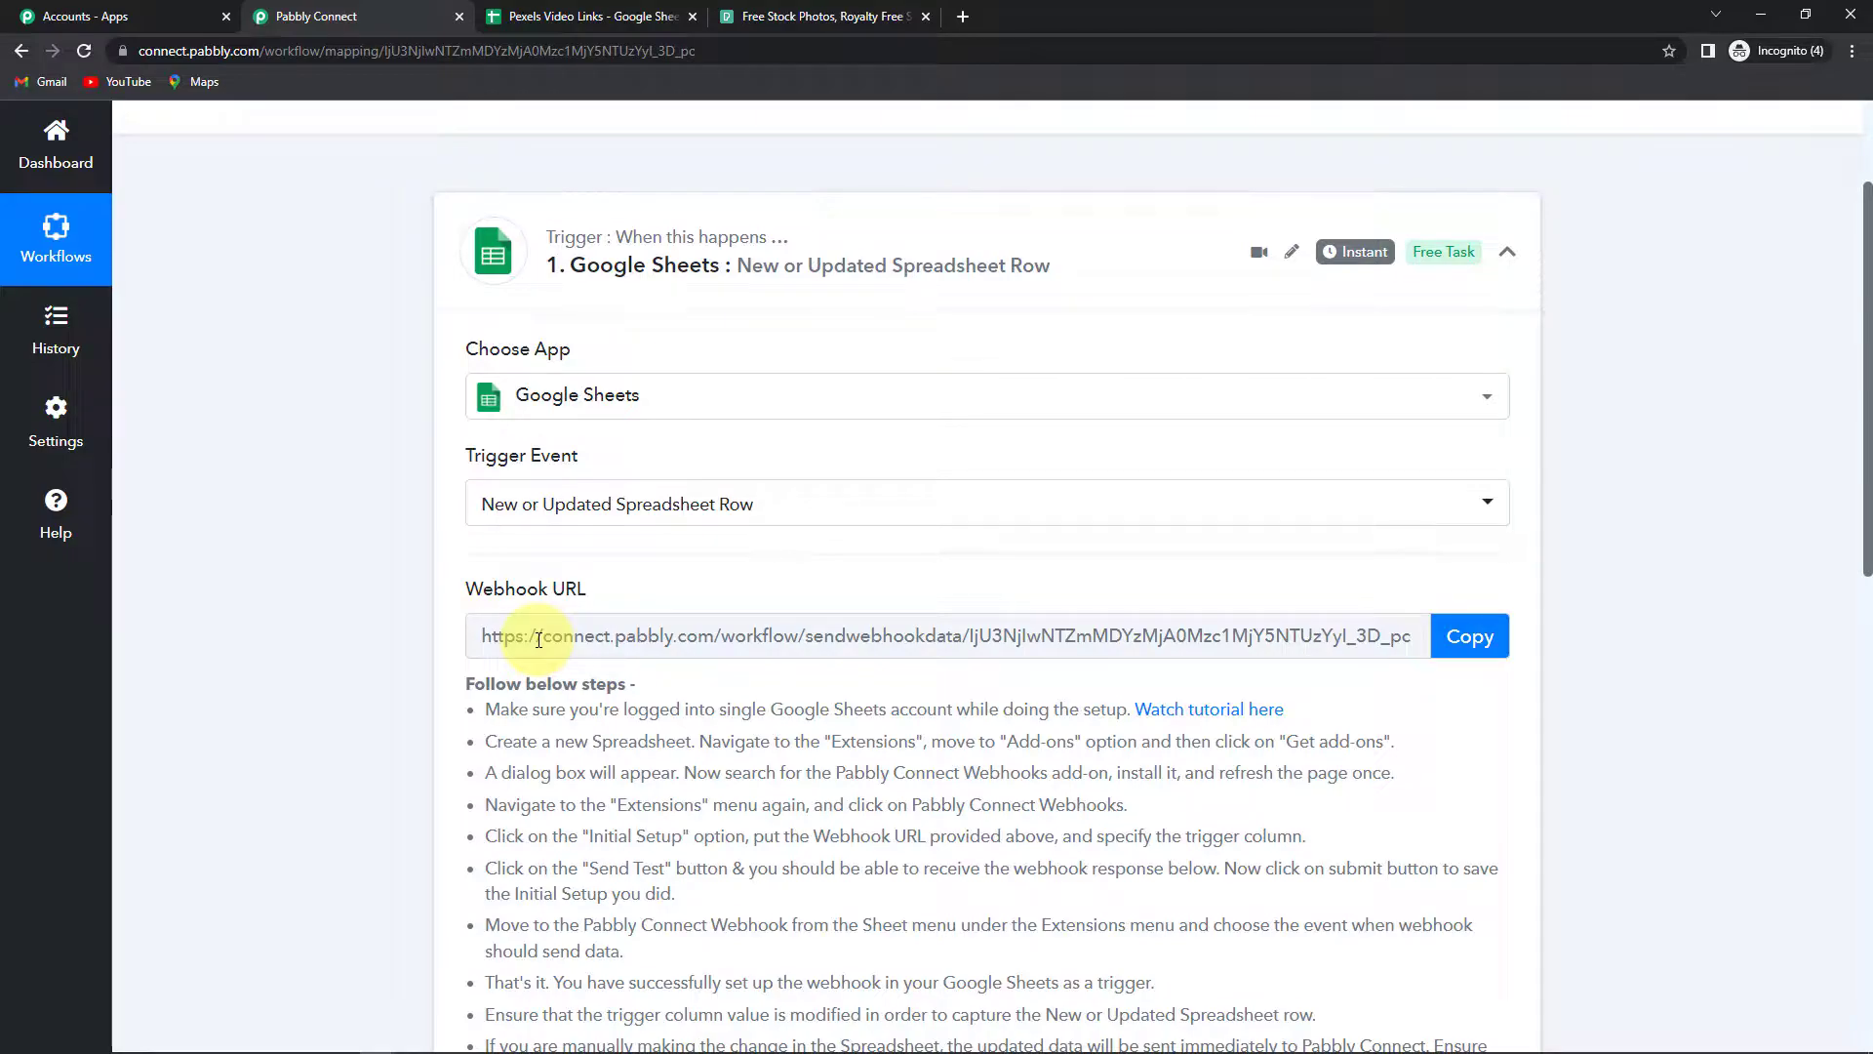
{"action": "left_click", "coordinate": [1483, 636]}
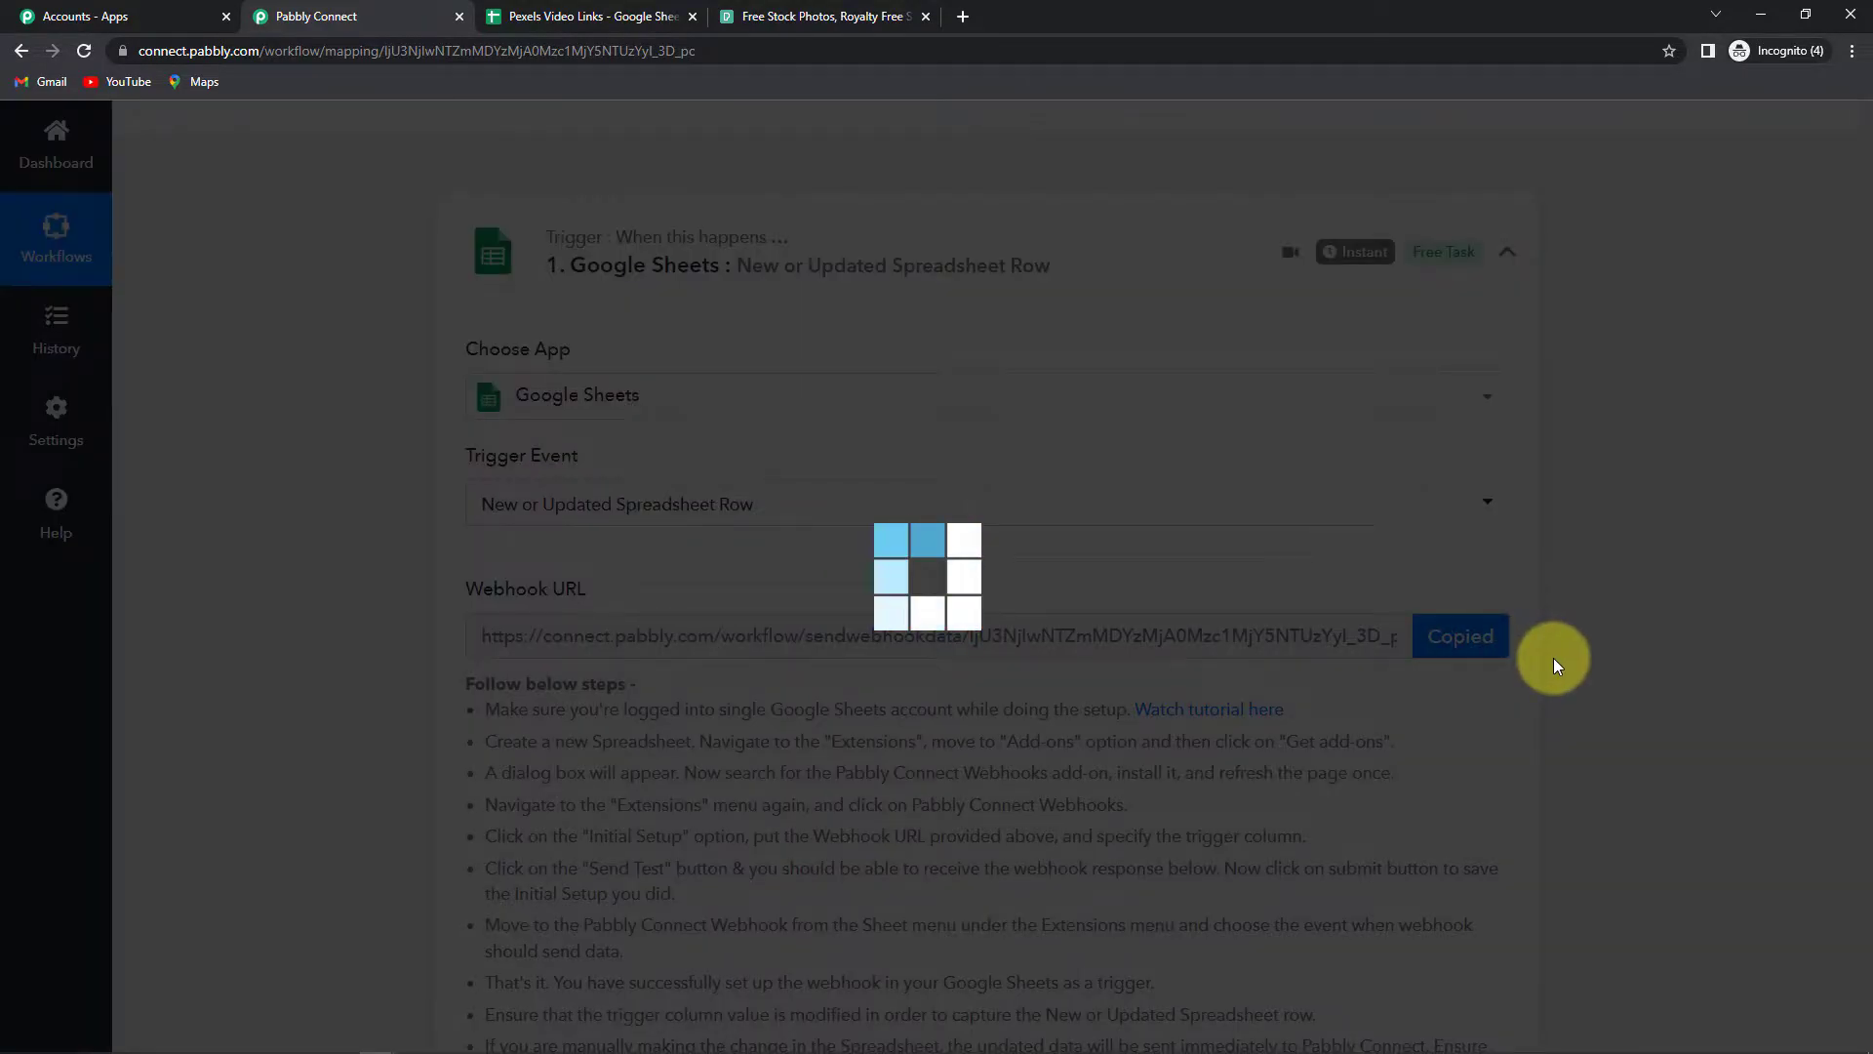
{"action": "scroll", "coordinate": [1553, 657], "scroll_direction": "down", "scroll_amount": 3}
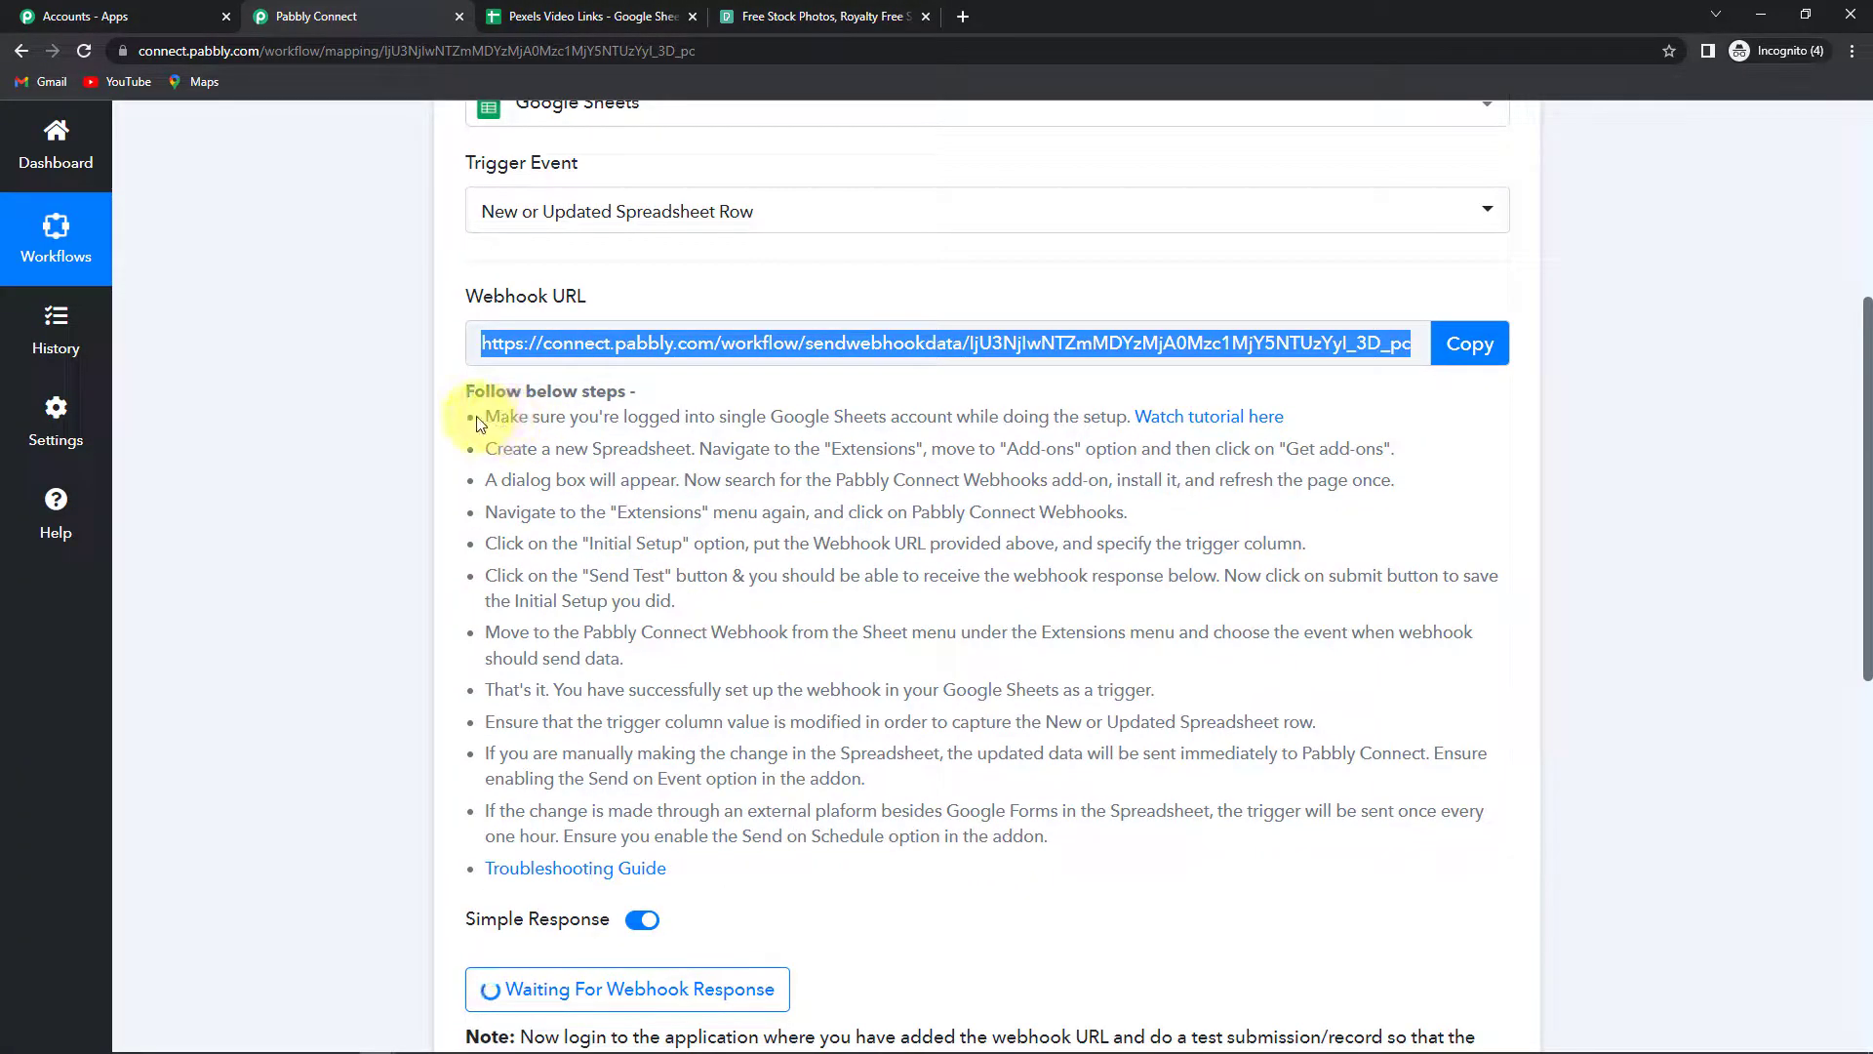
{"action": "left_click_drag", "start_coordinate": [485, 416], "coordinate": [1185, 878]}
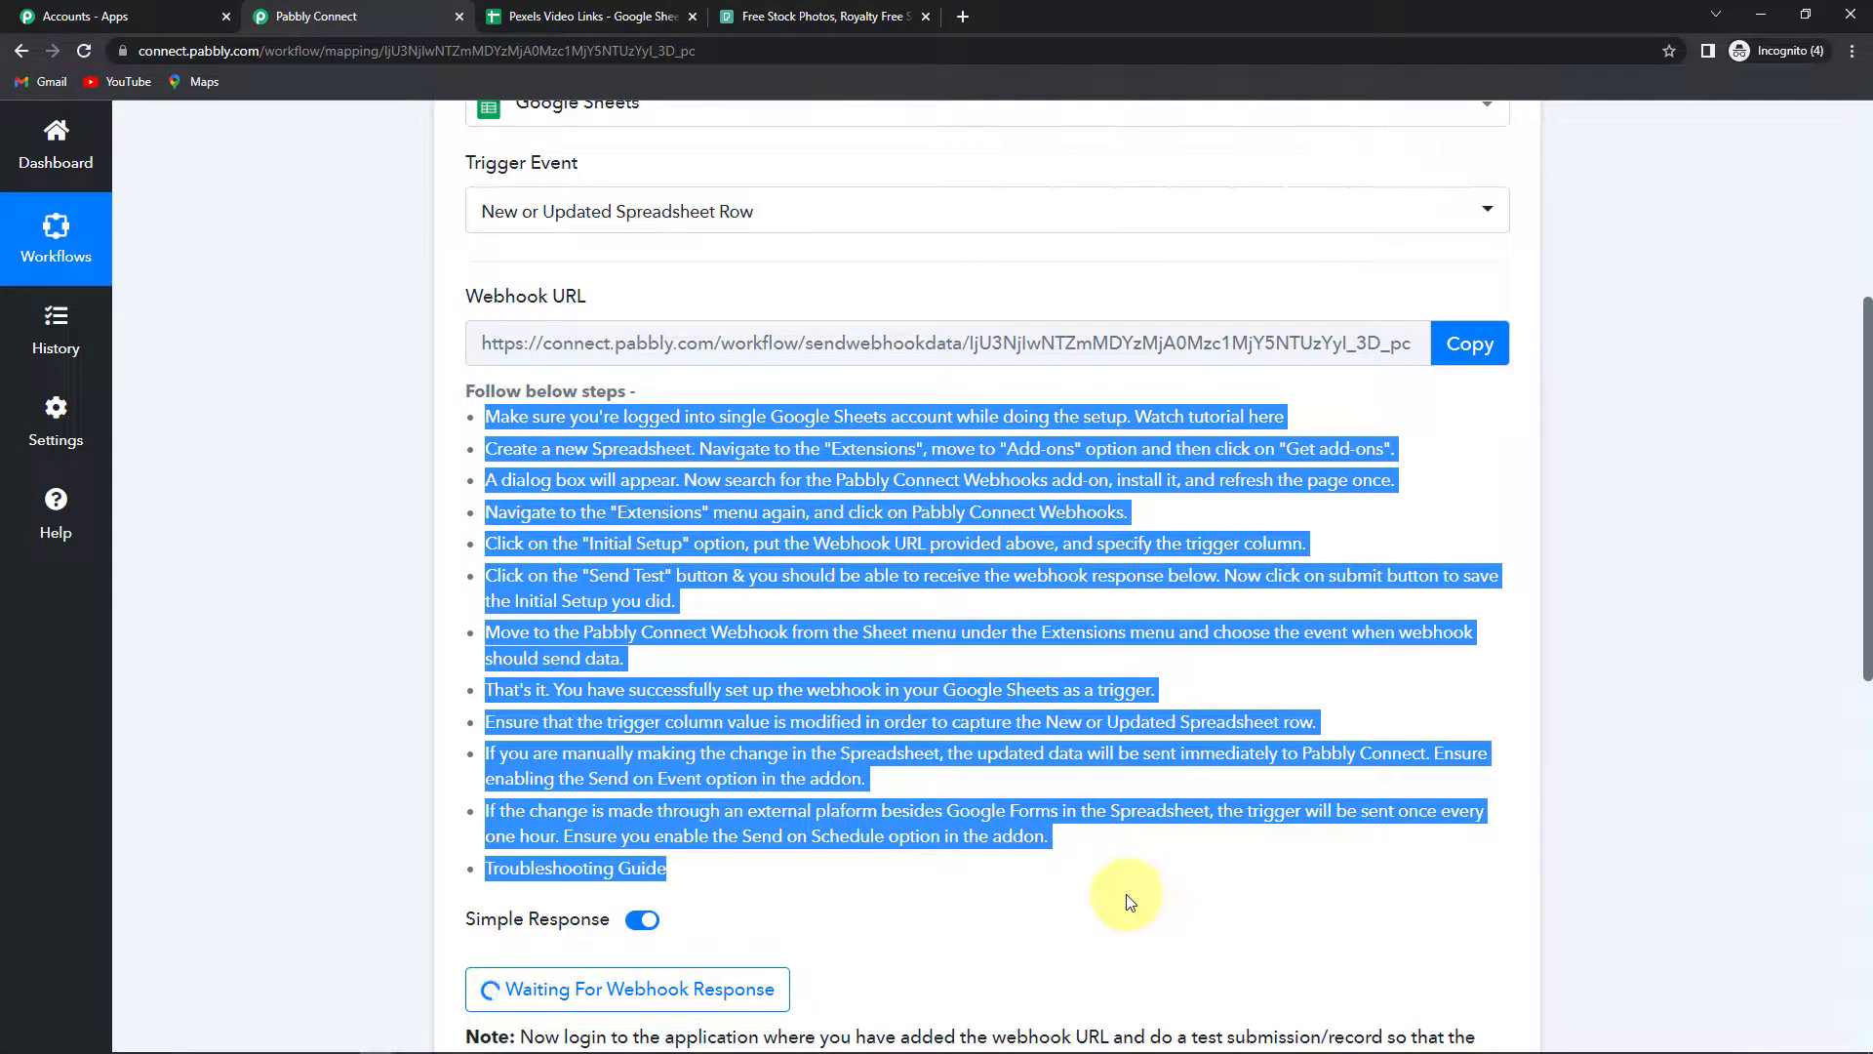
Step: In the Pexels Video Links spreadsheet, fill row 2 with title "How to automate business processes" and keywords "Sand Timer, clock, space"
{"action": "left_click", "coordinate": [588, 25]}
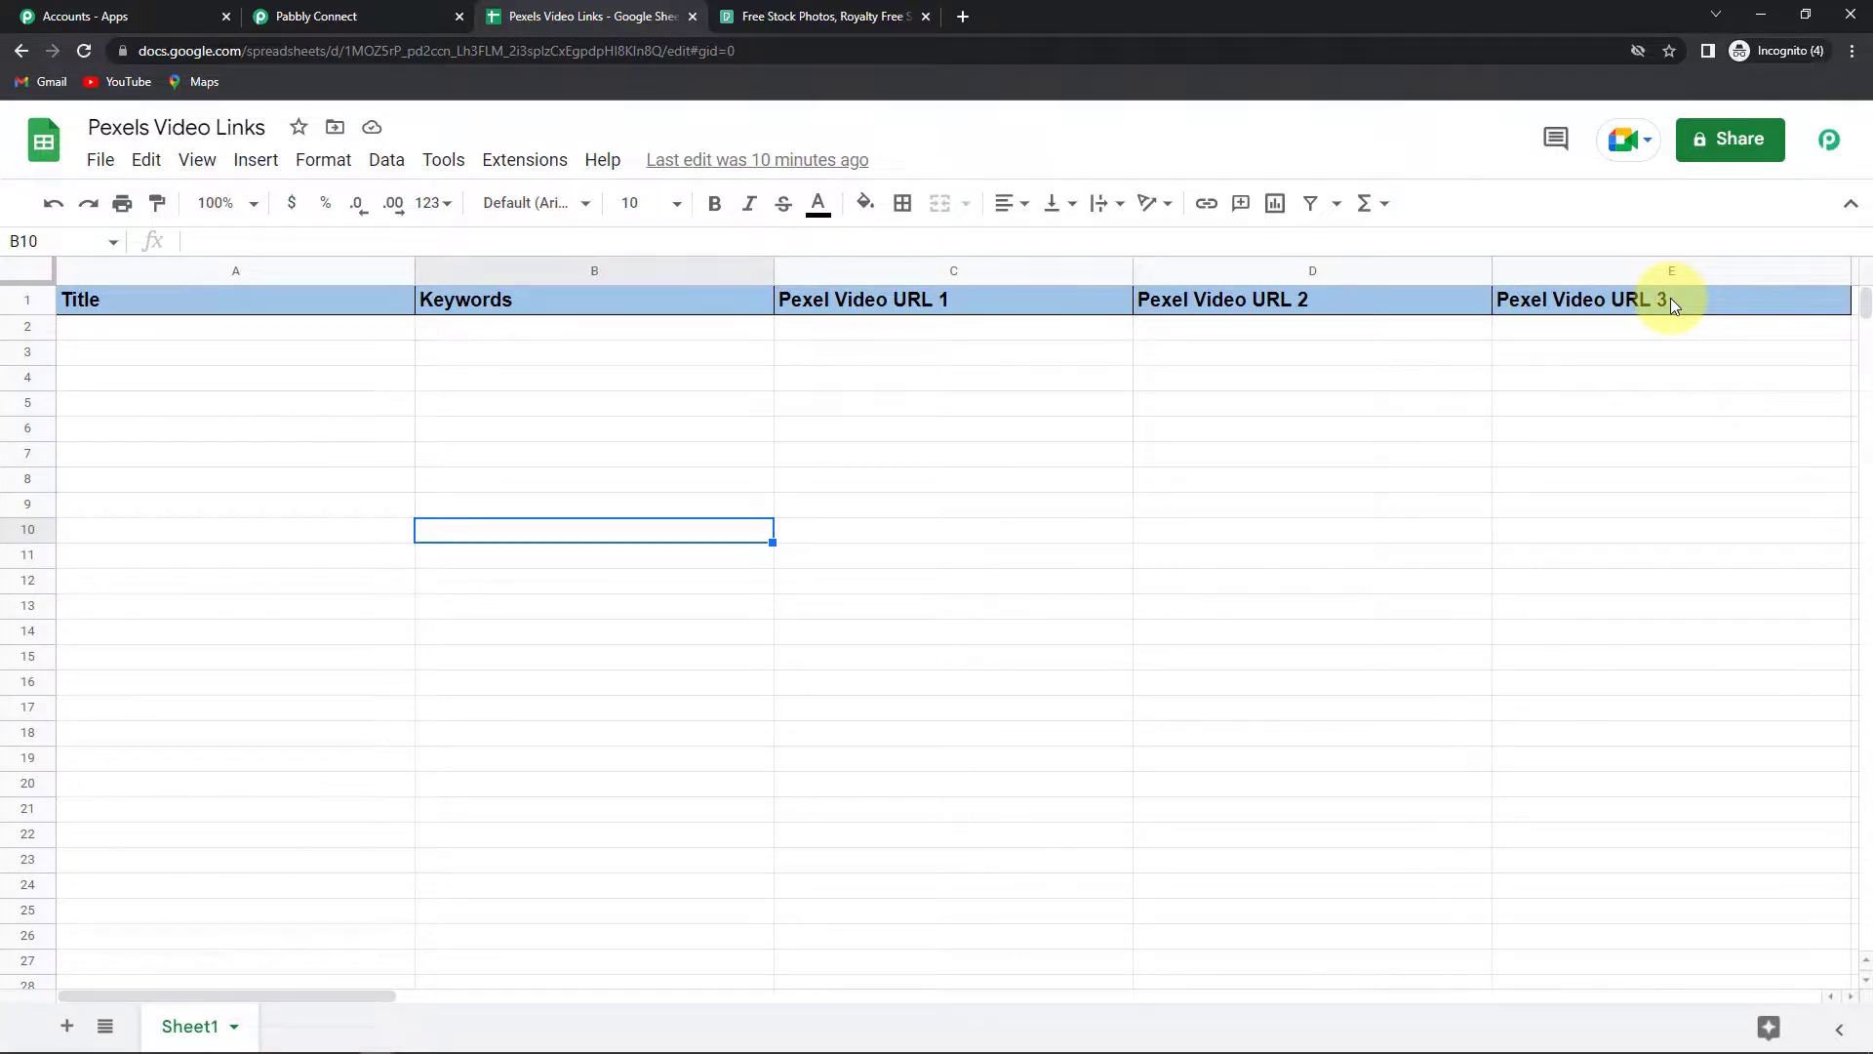
{"action": "left_click", "coordinate": [209, 338]}
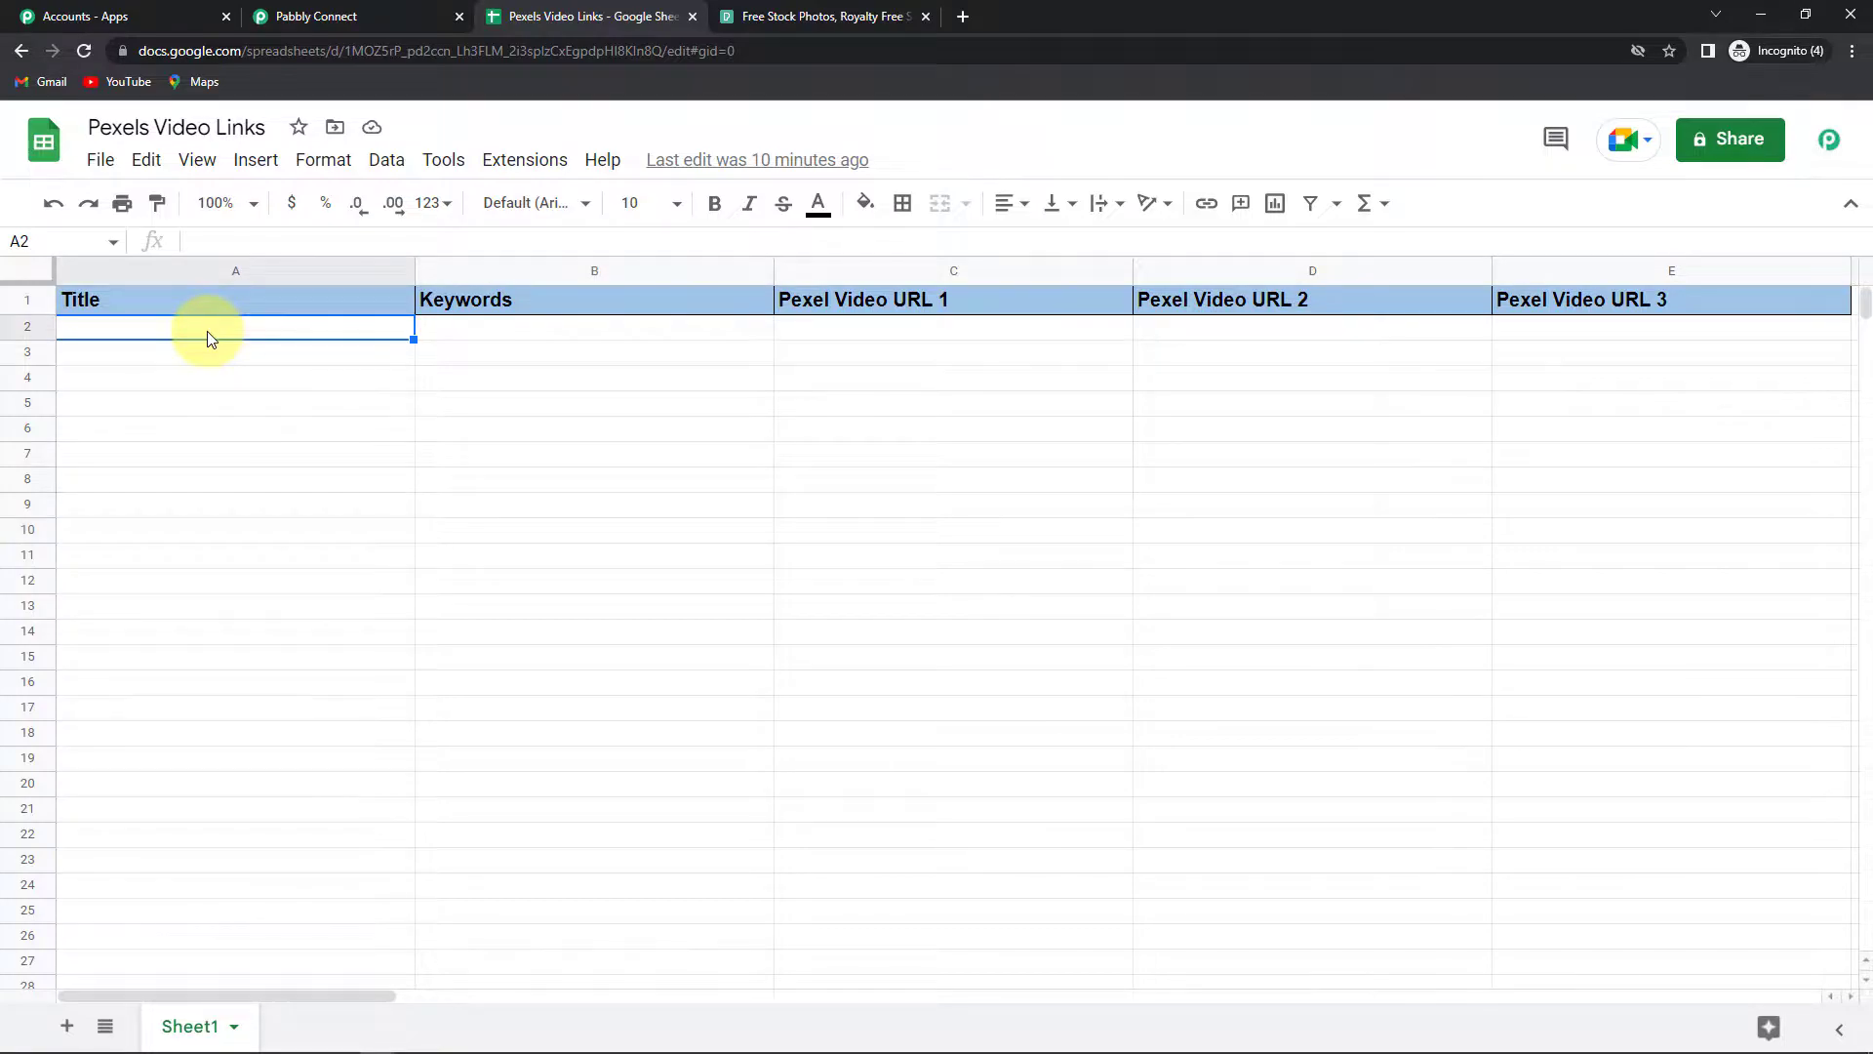
{"action": "type", "text": "How "}
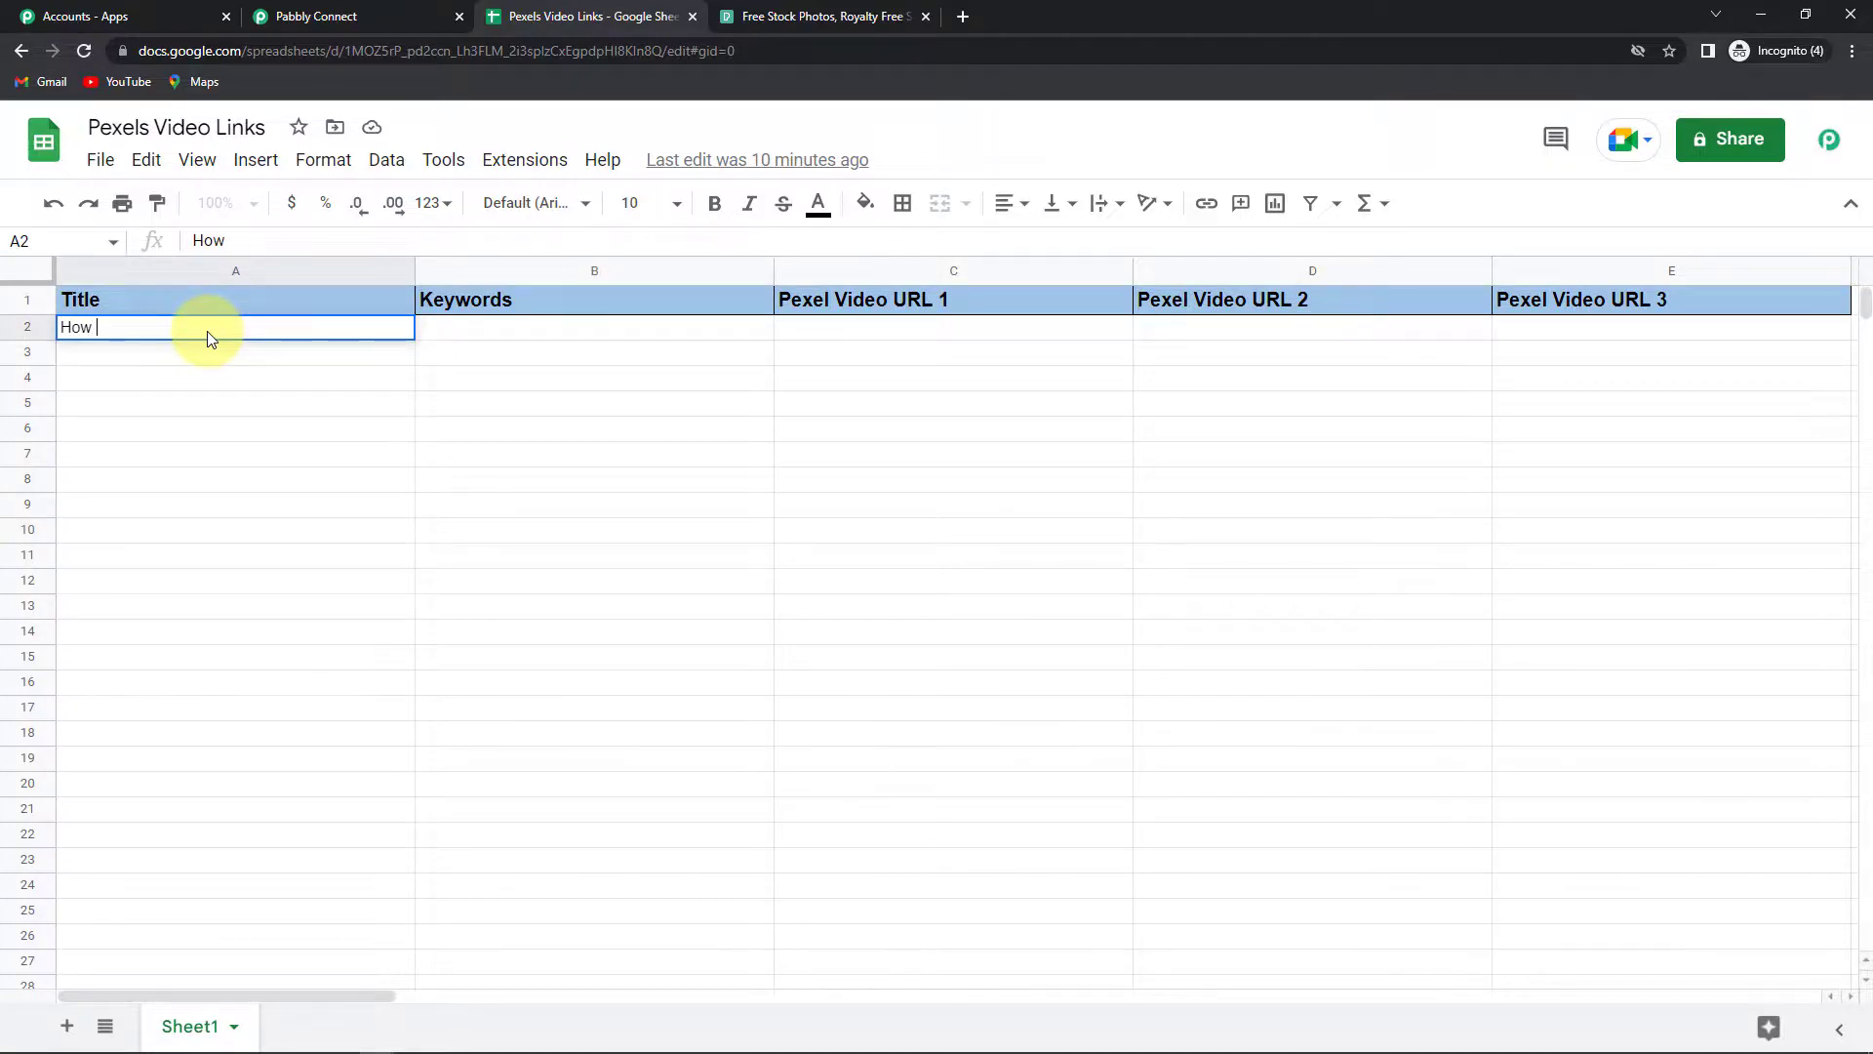
{"action": "type", "text": "to automate business processes"}
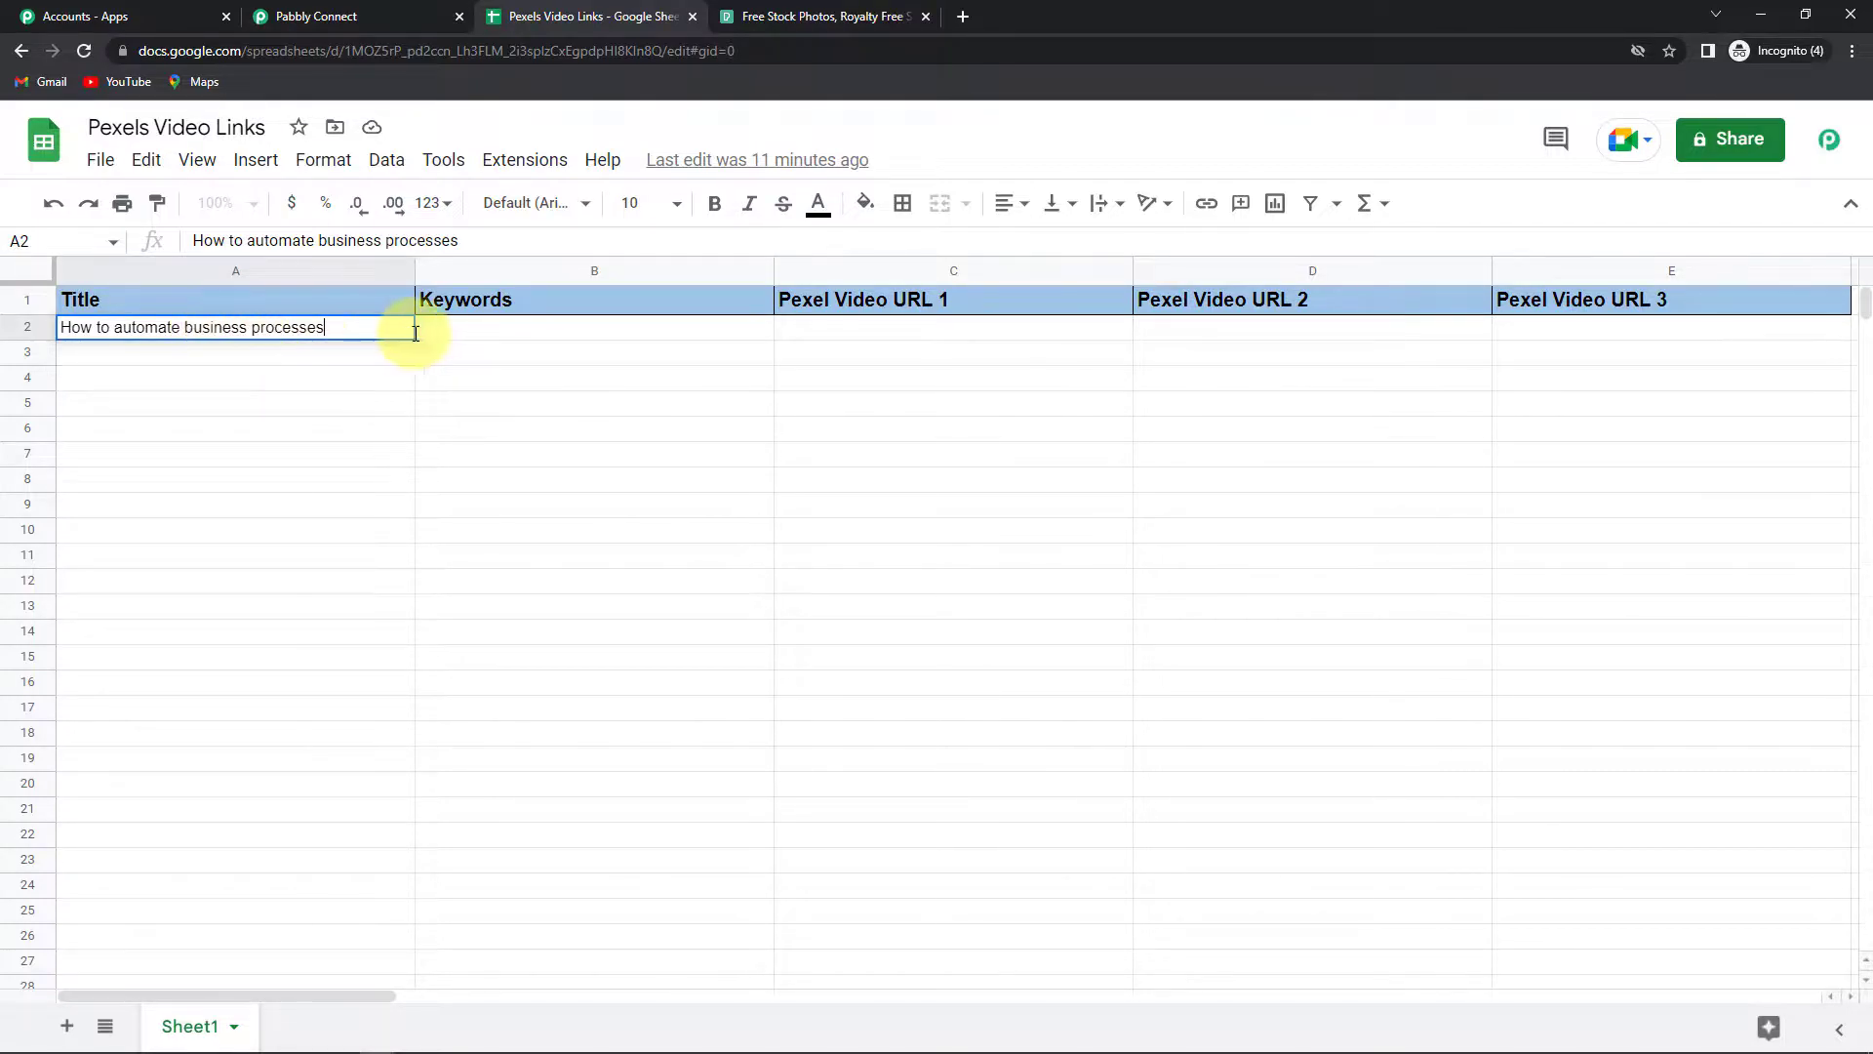
{"action": "left_click", "coordinate": [452, 335]}
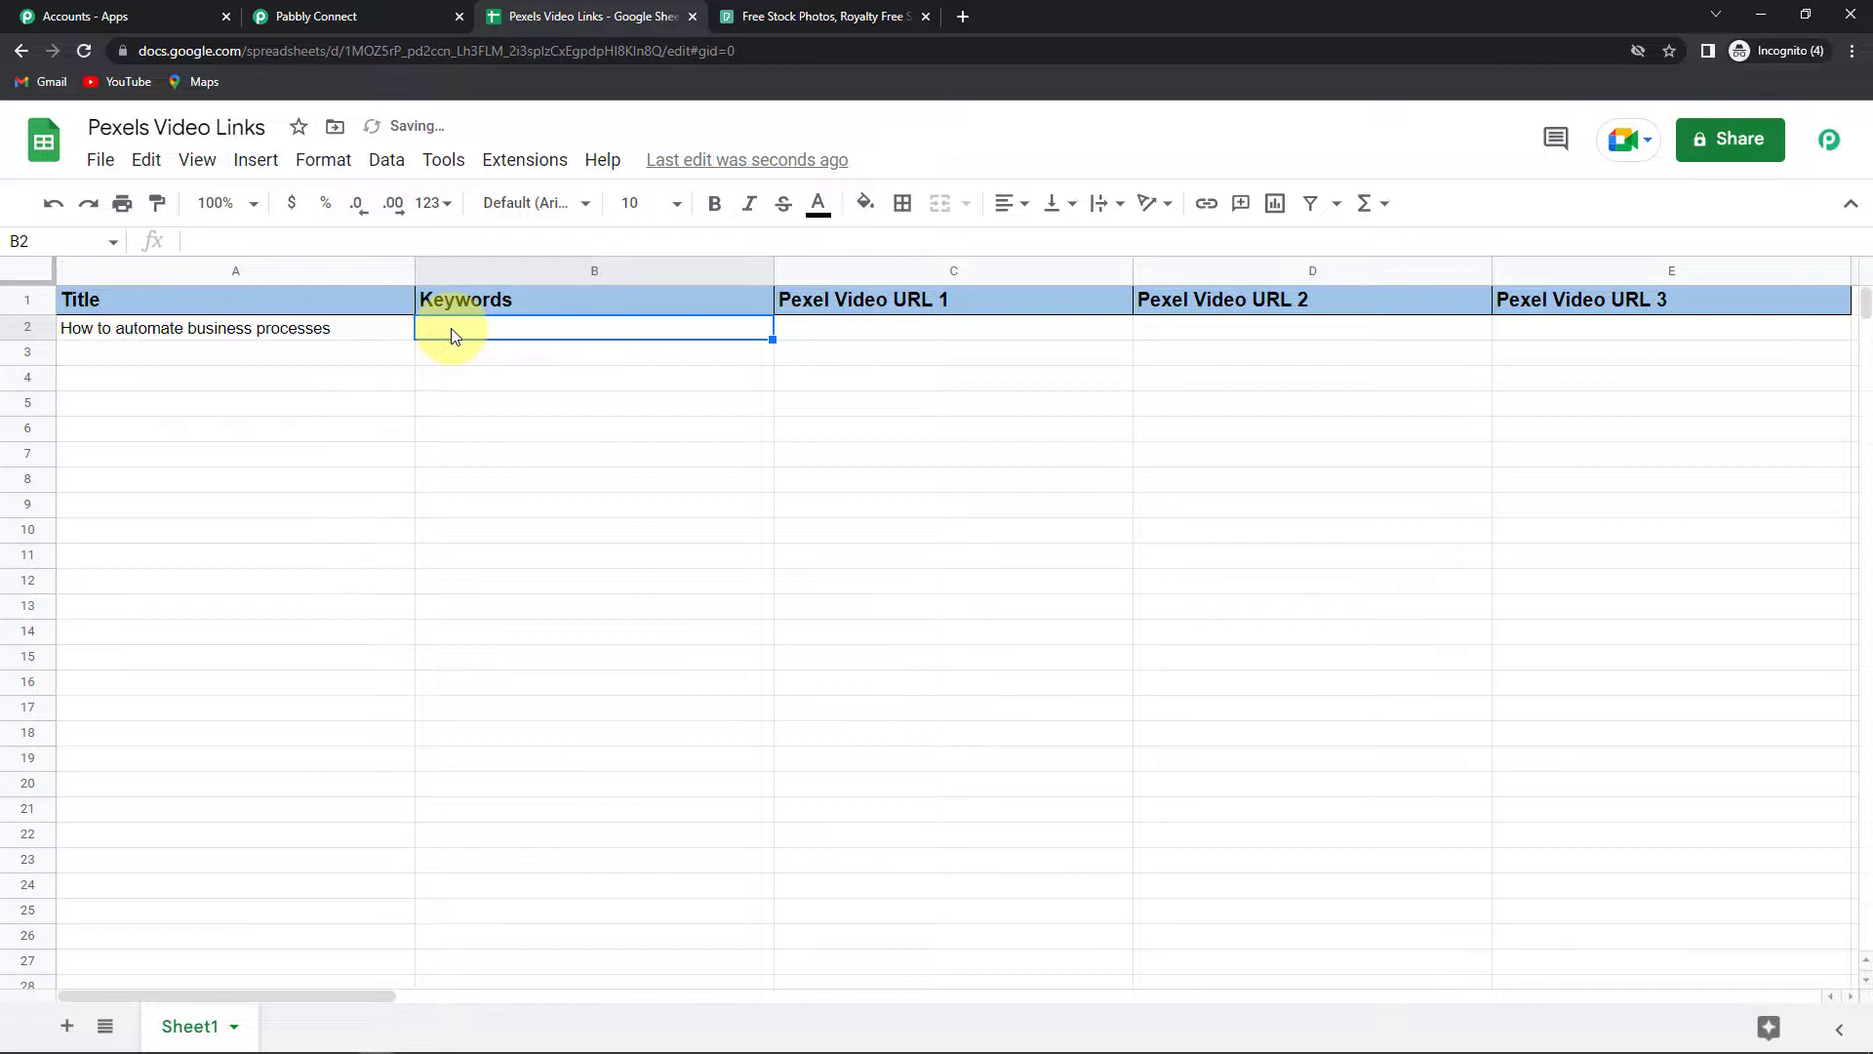
{"action": "type", "text": "San"}
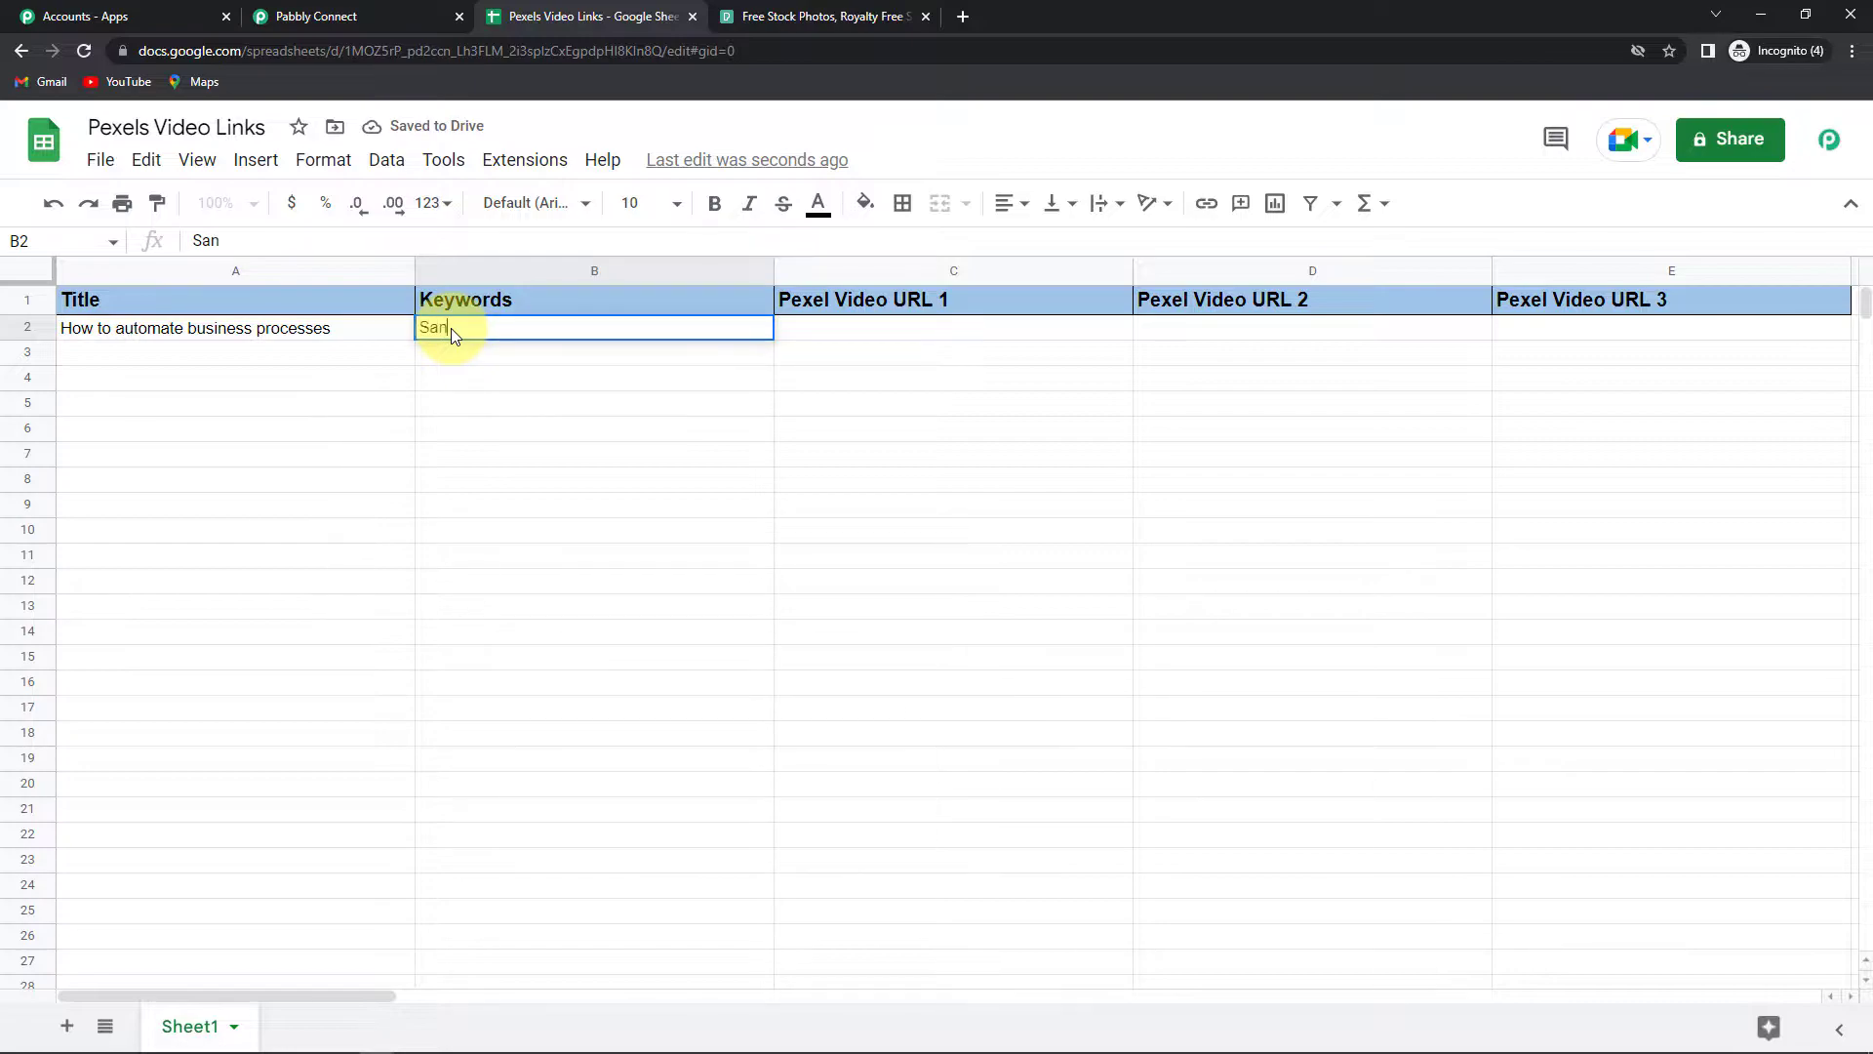
{"action": "type", "text": "d Timer, clock"}
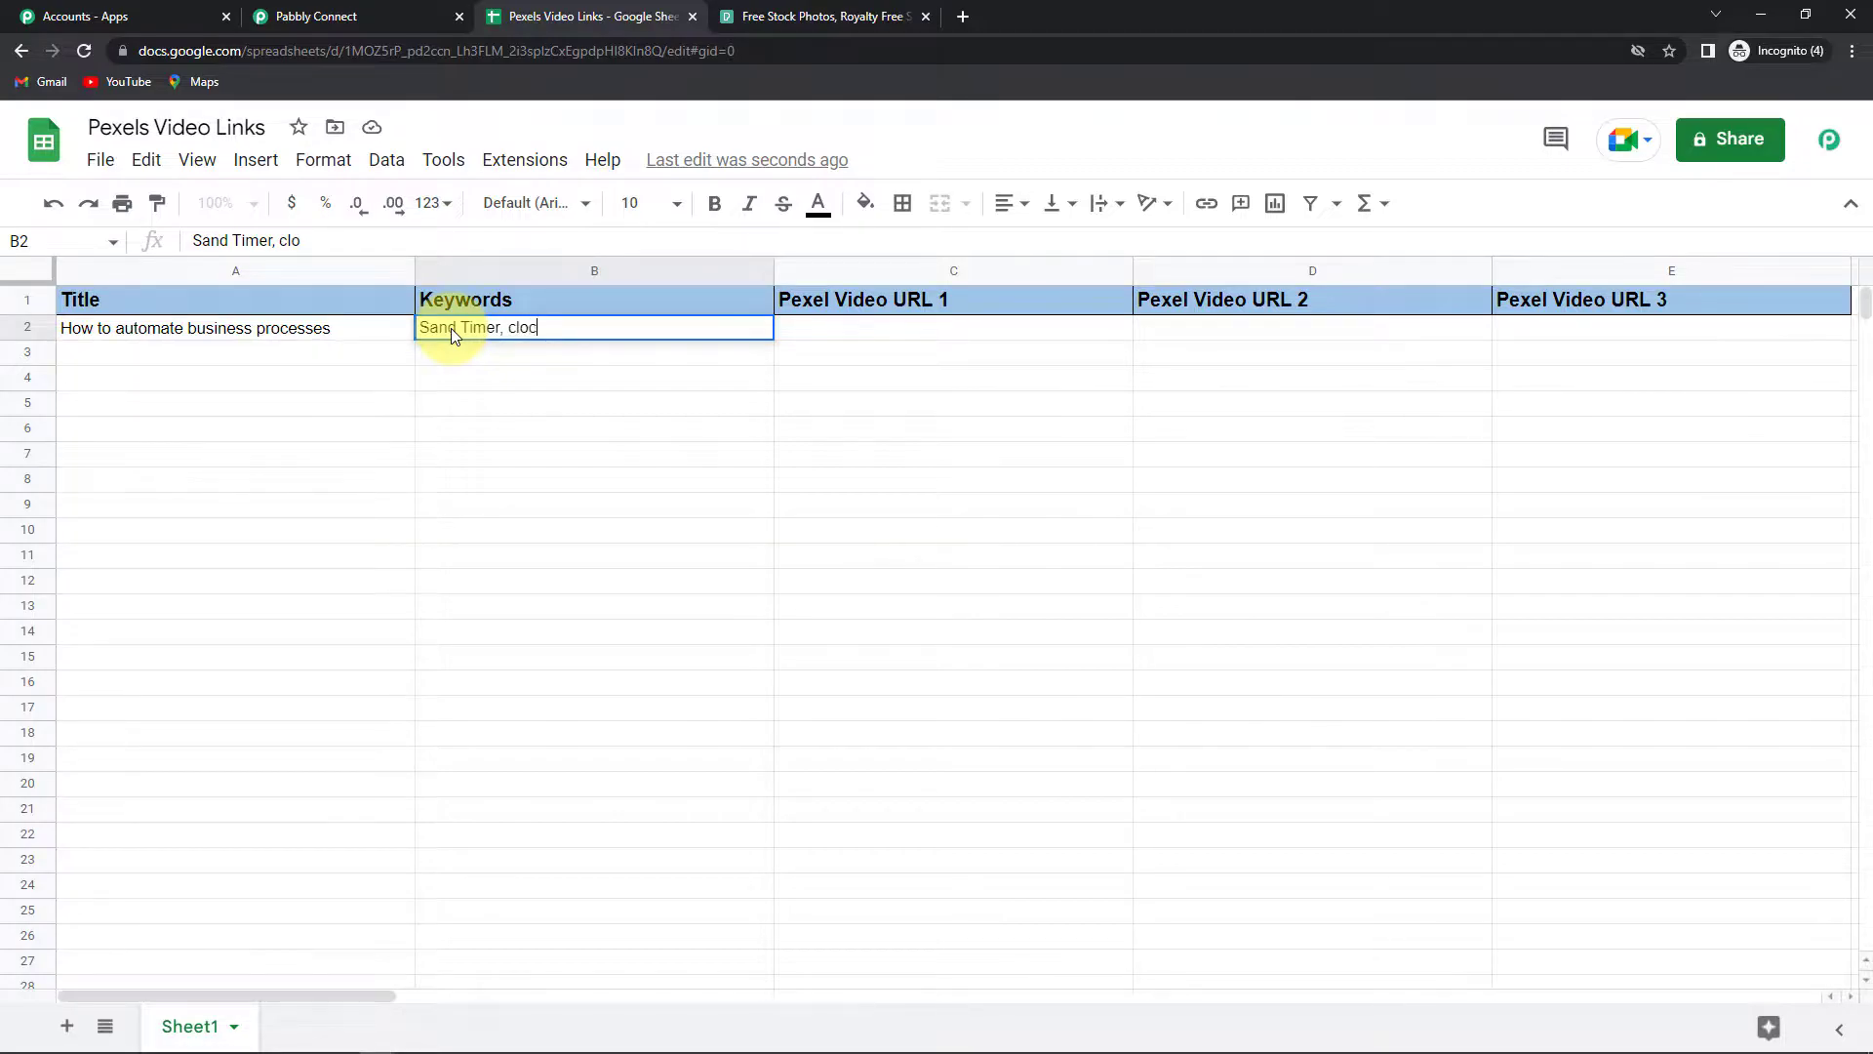
{"action": "type", "text": ", space"}
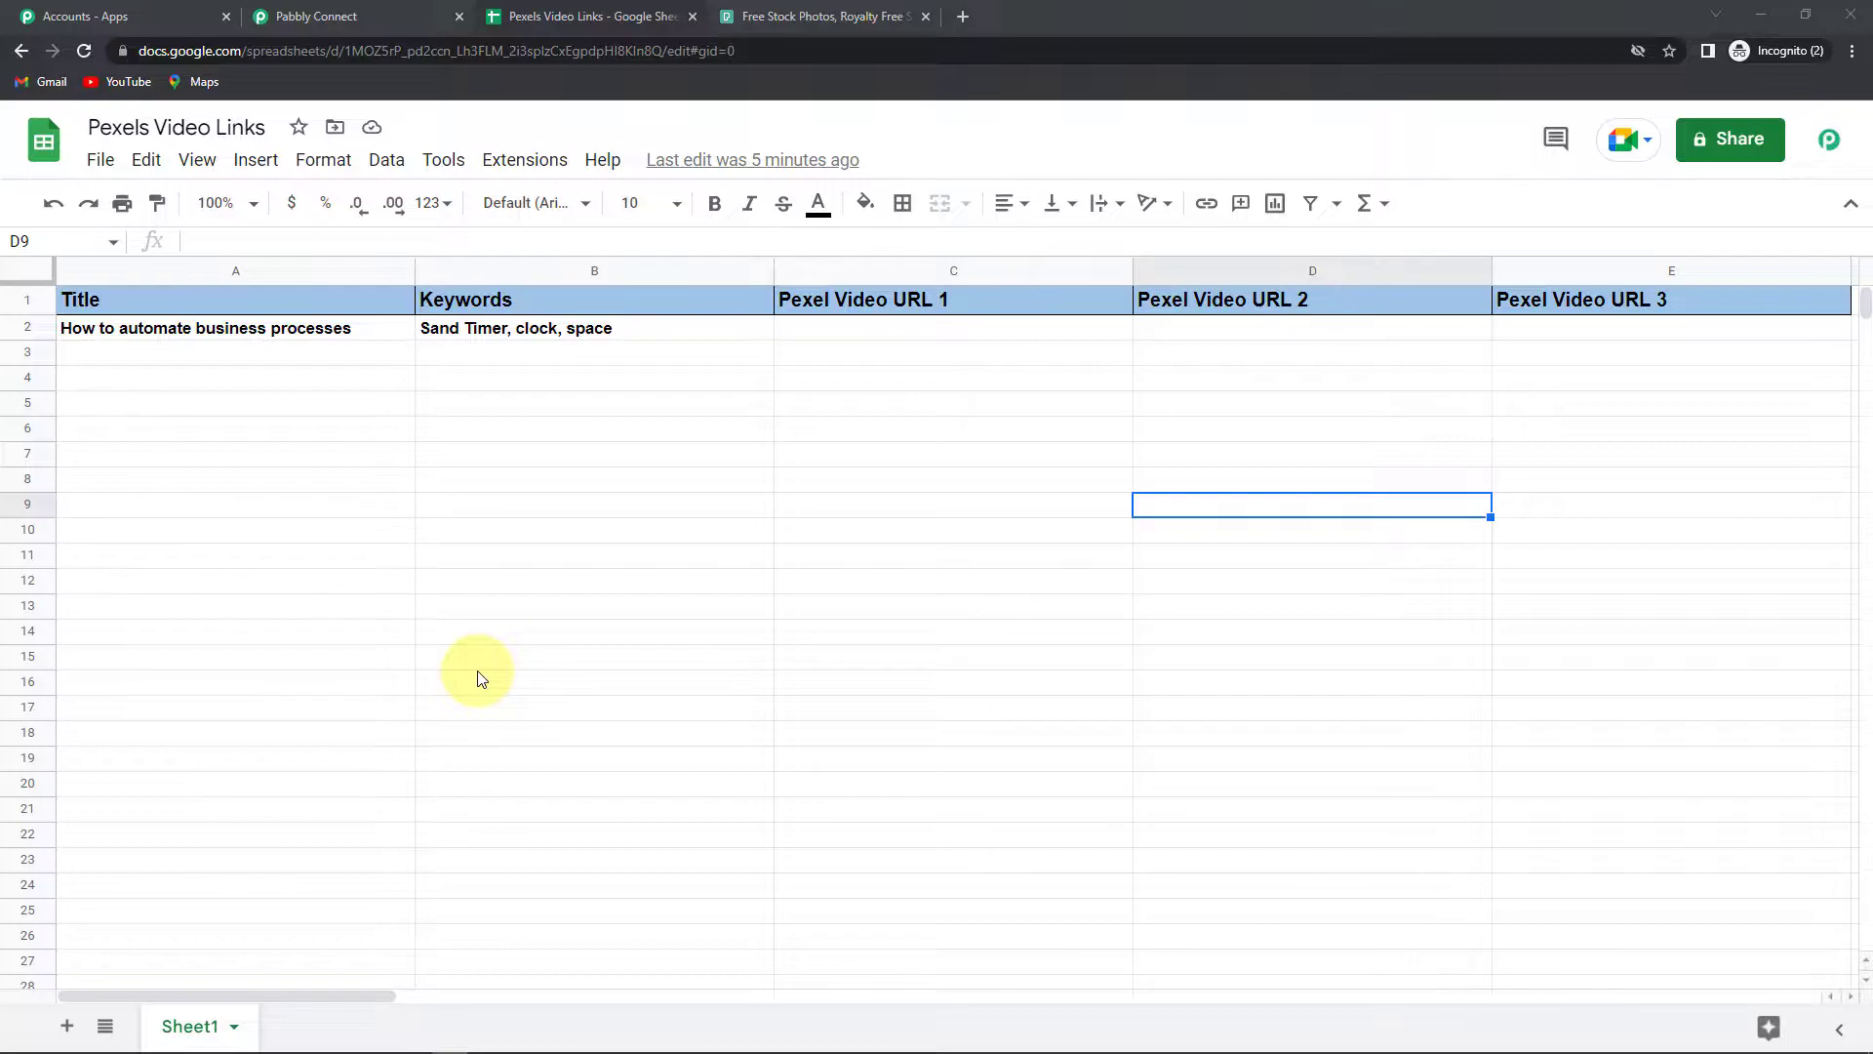
Step: Look up the Pabbly Connect Webhooks add-on in the Google Workspace Marketplace, then close the marketplace
{"action": "left_click", "coordinate": [531, 164]}
{"action": "mouse_move", "coordinate": [556, 202]}
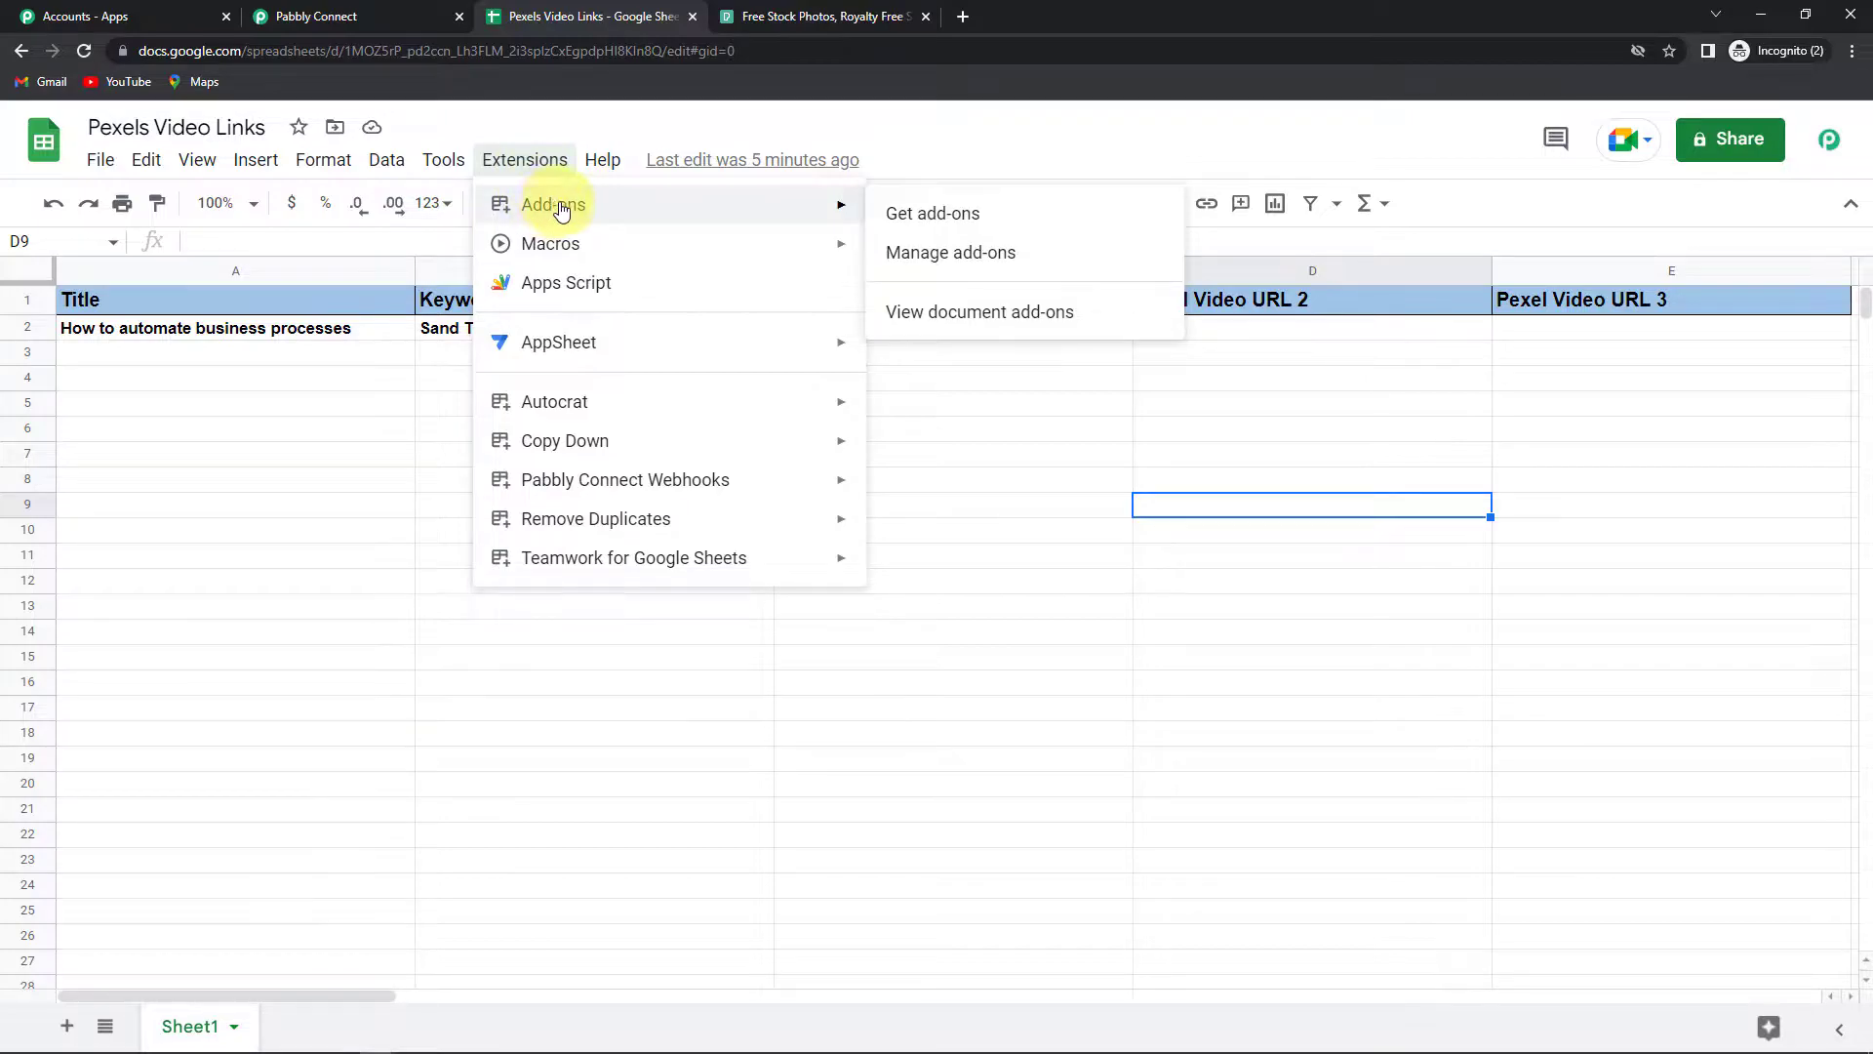
{"action": "left_click", "coordinate": [994, 218]}
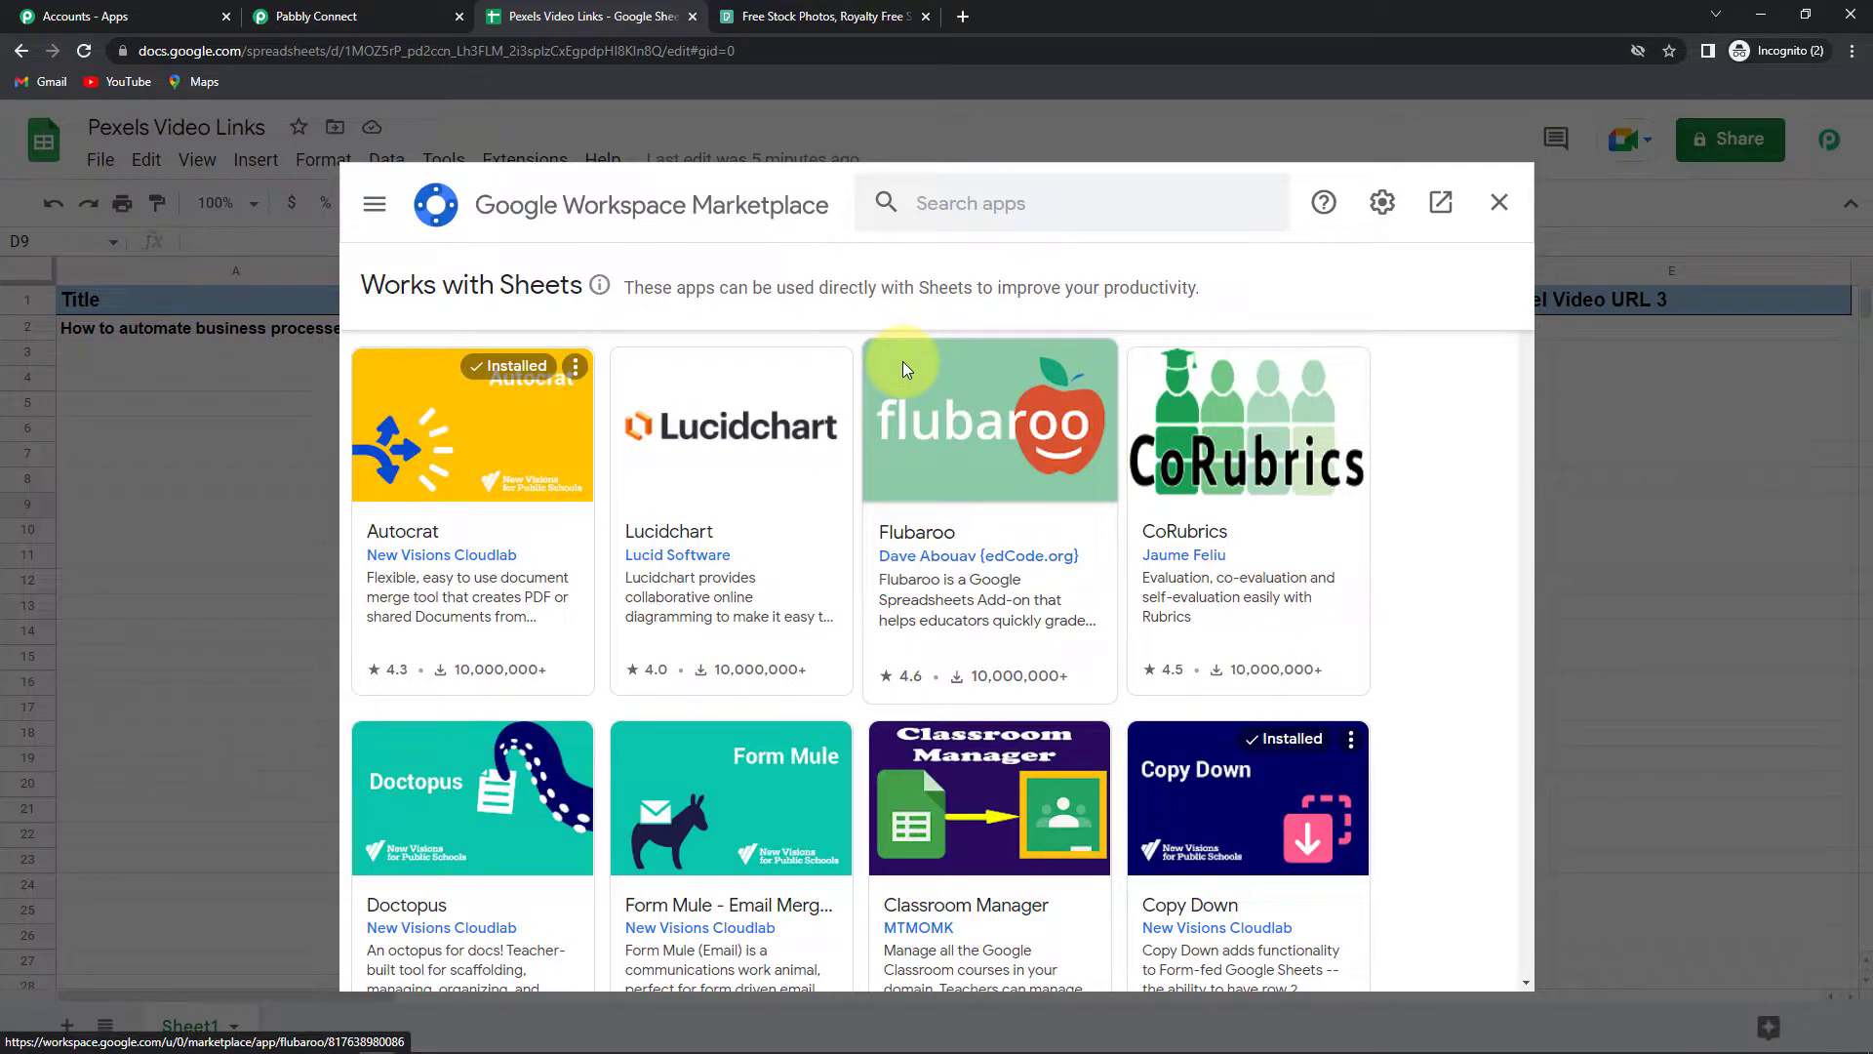
{"action": "left_click", "coordinate": [1002, 198]}
{"action": "type", "text": "pabbly"}
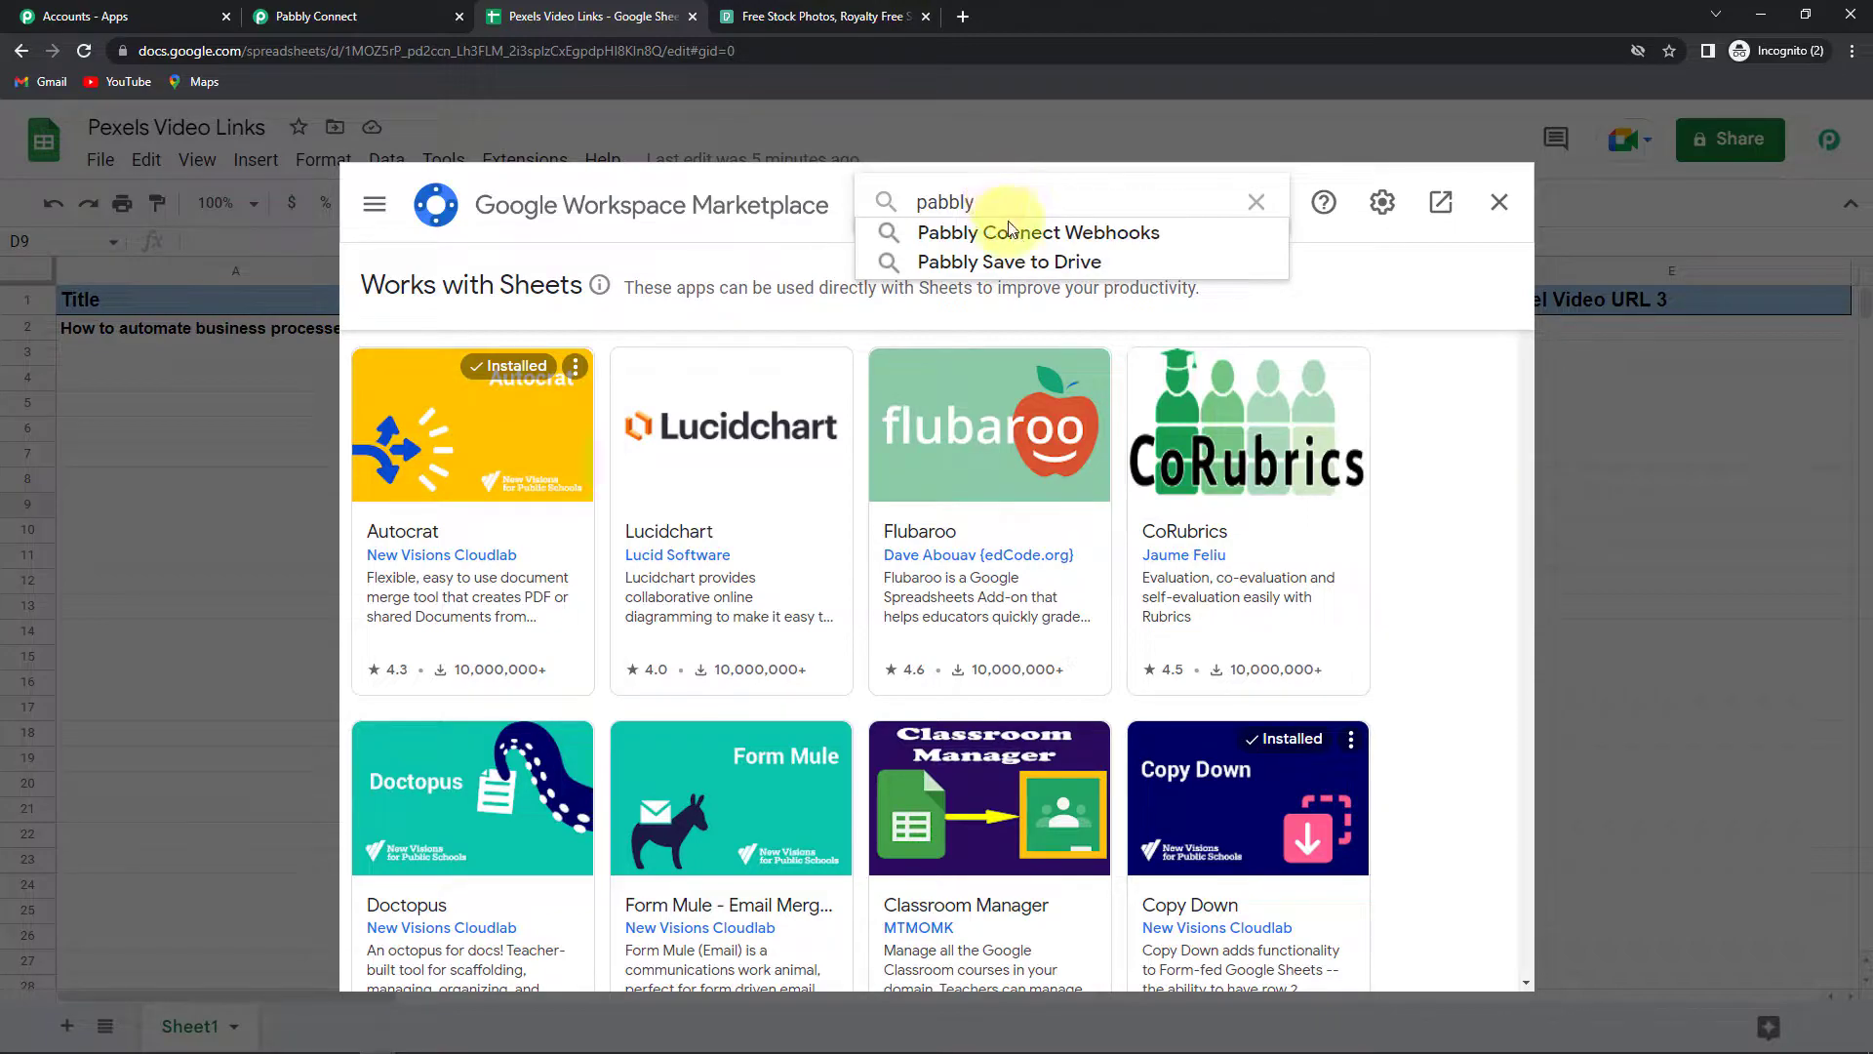
{"action": "left_click", "coordinate": [1016, 236]}
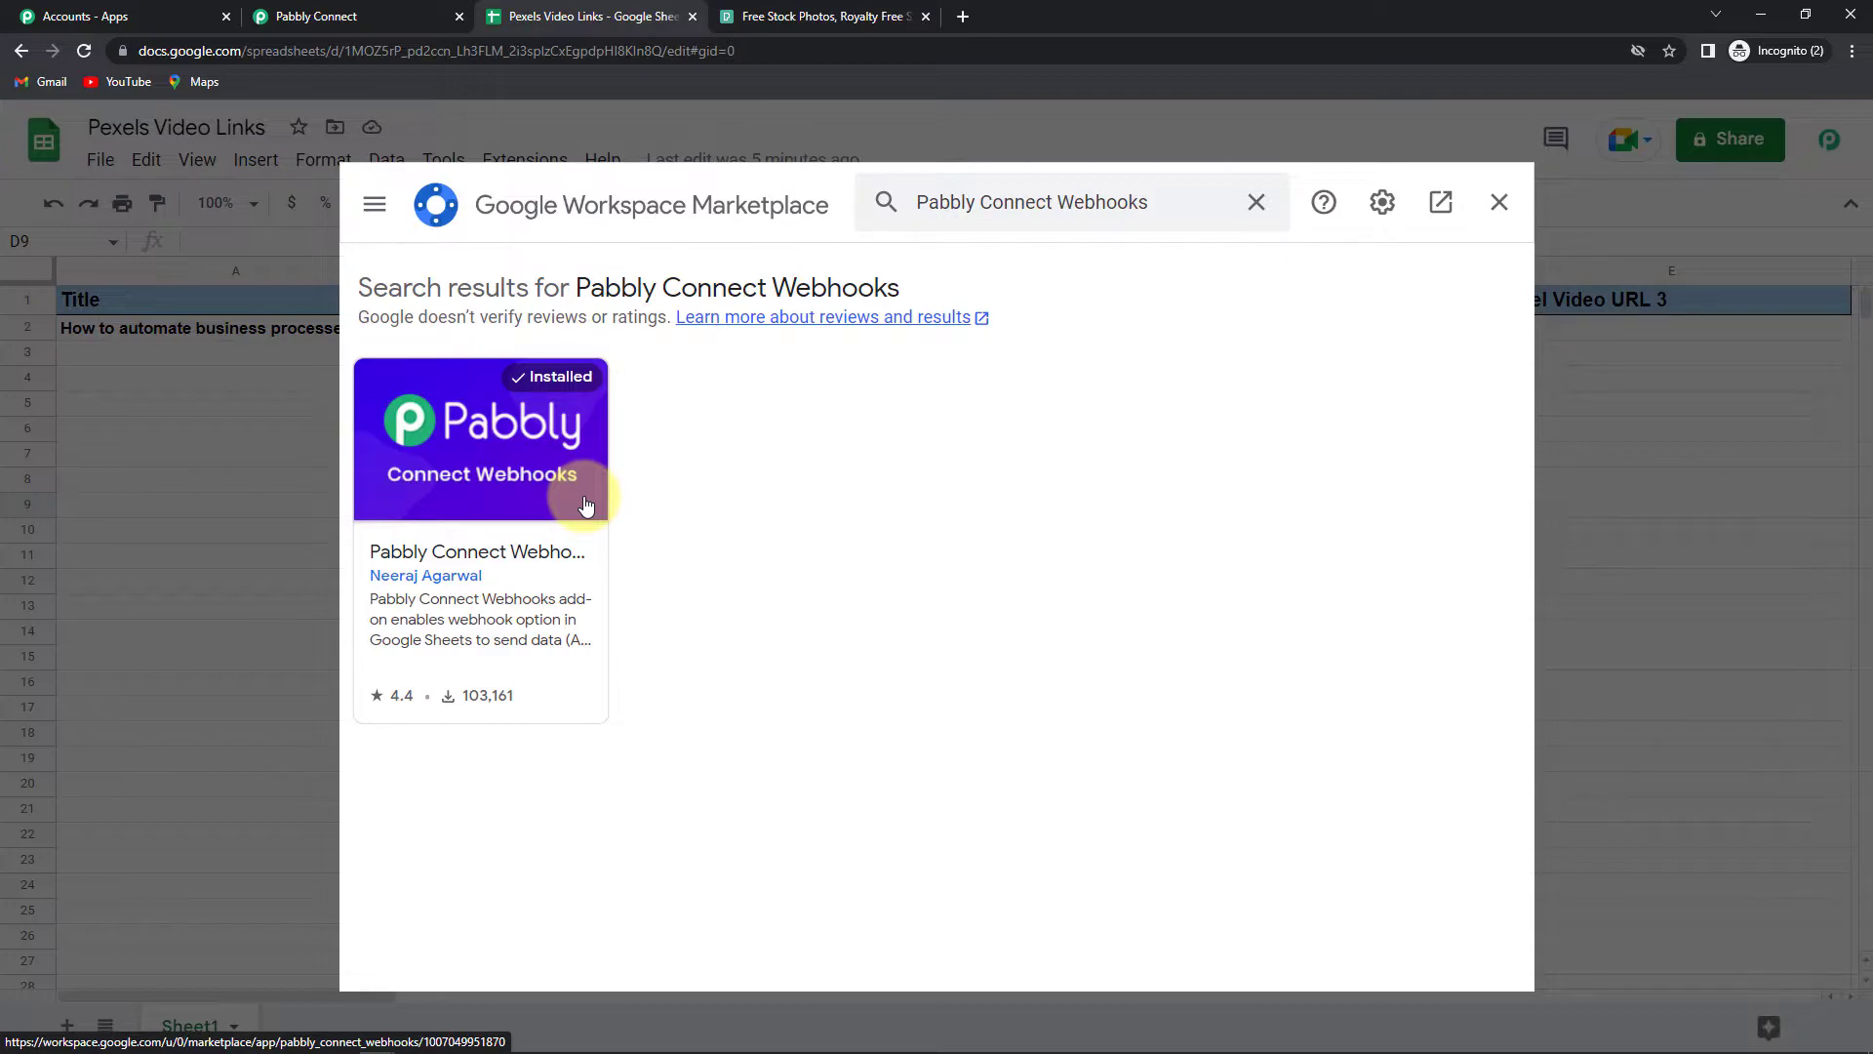
{"action": "left_click", "coordinate": [1498, 203]}
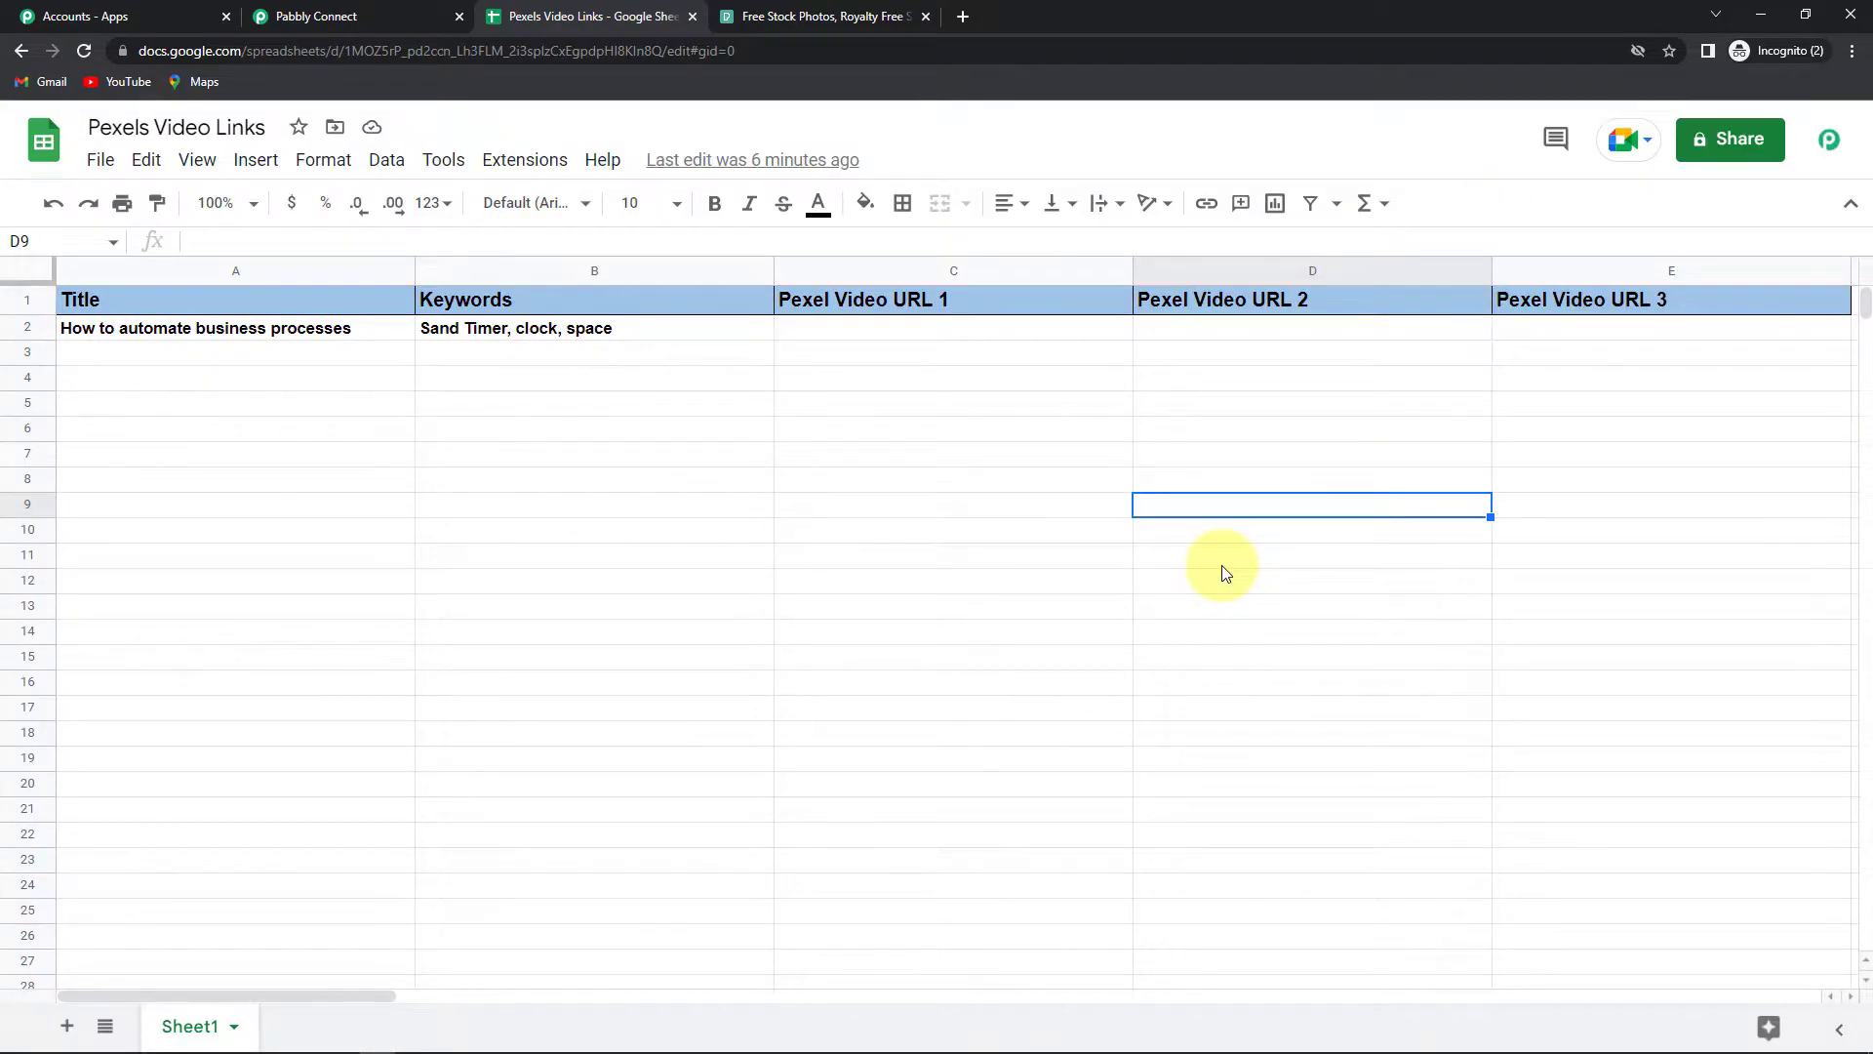
Step: Reload the Pexels Video Links spreadsheet and open the Initial Setup of the Pabbly Connect Webhooks add-on
{"action": "left_click", "coordinate": [84, 51]}
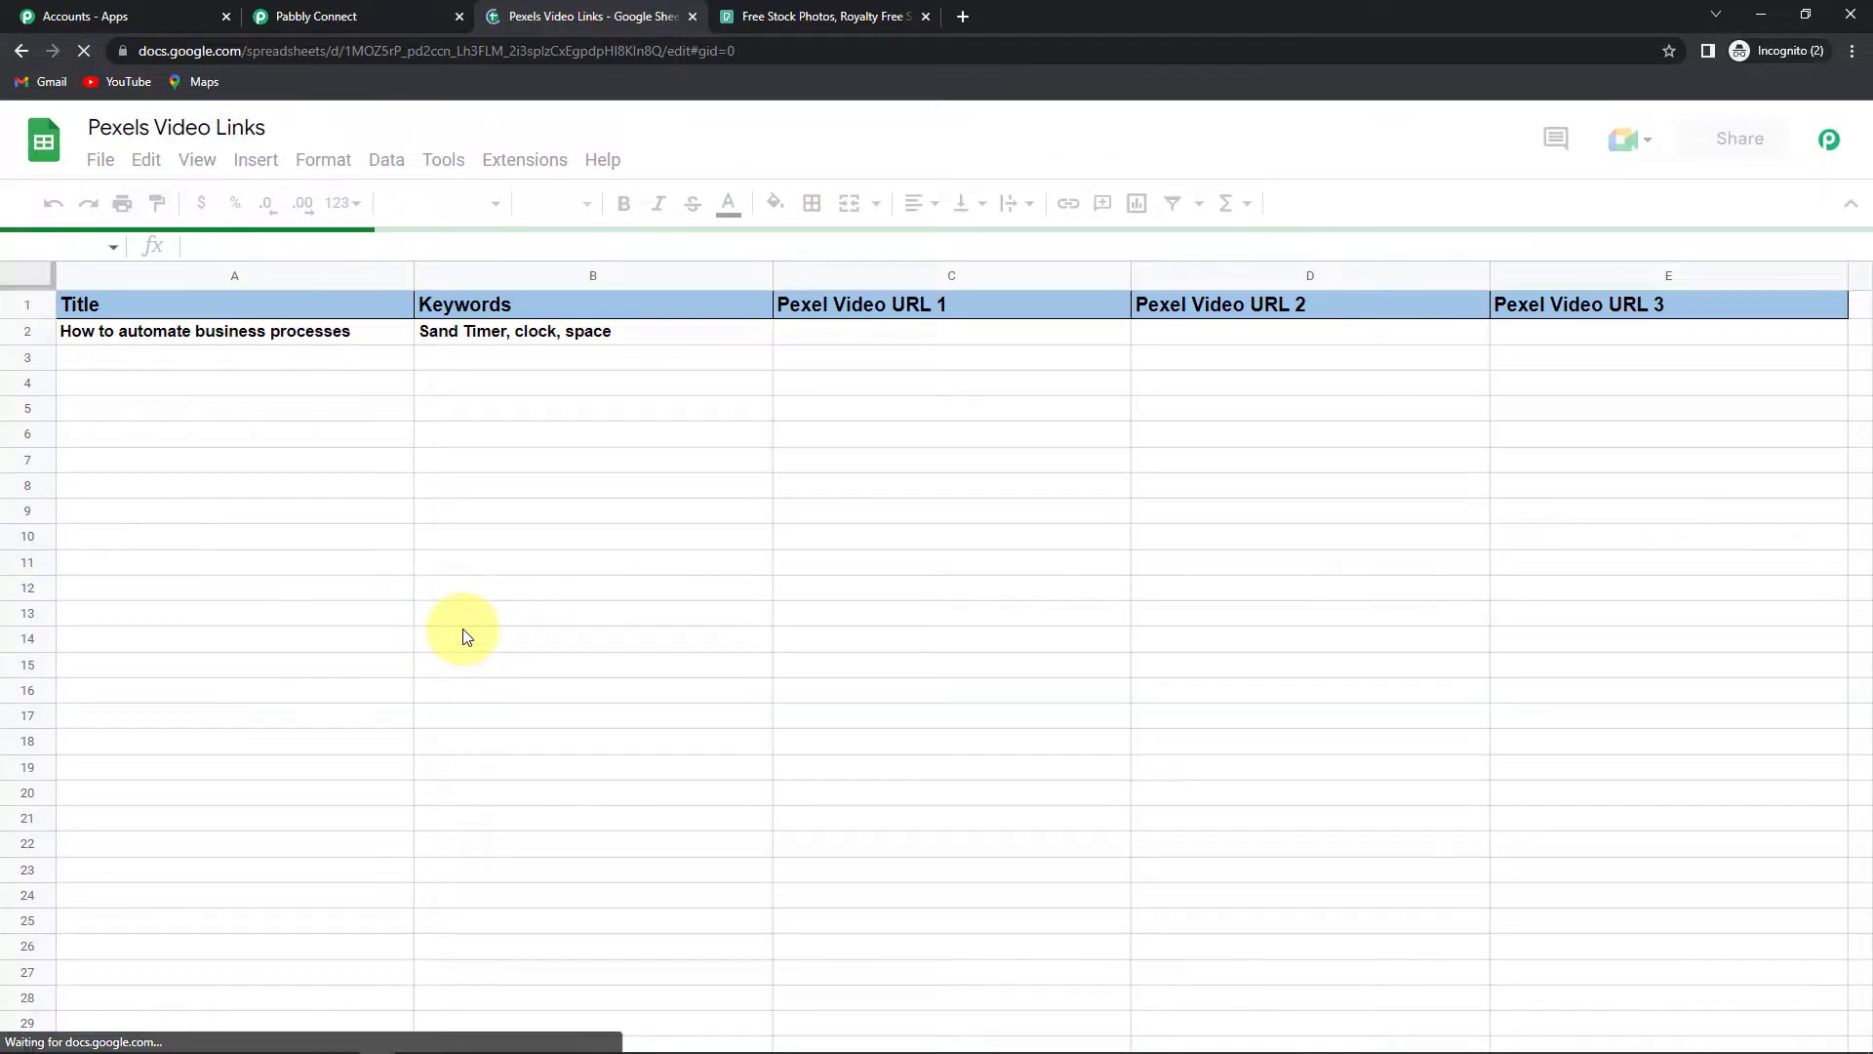
{"action": "left_click", "coordinate": [525, 162]}
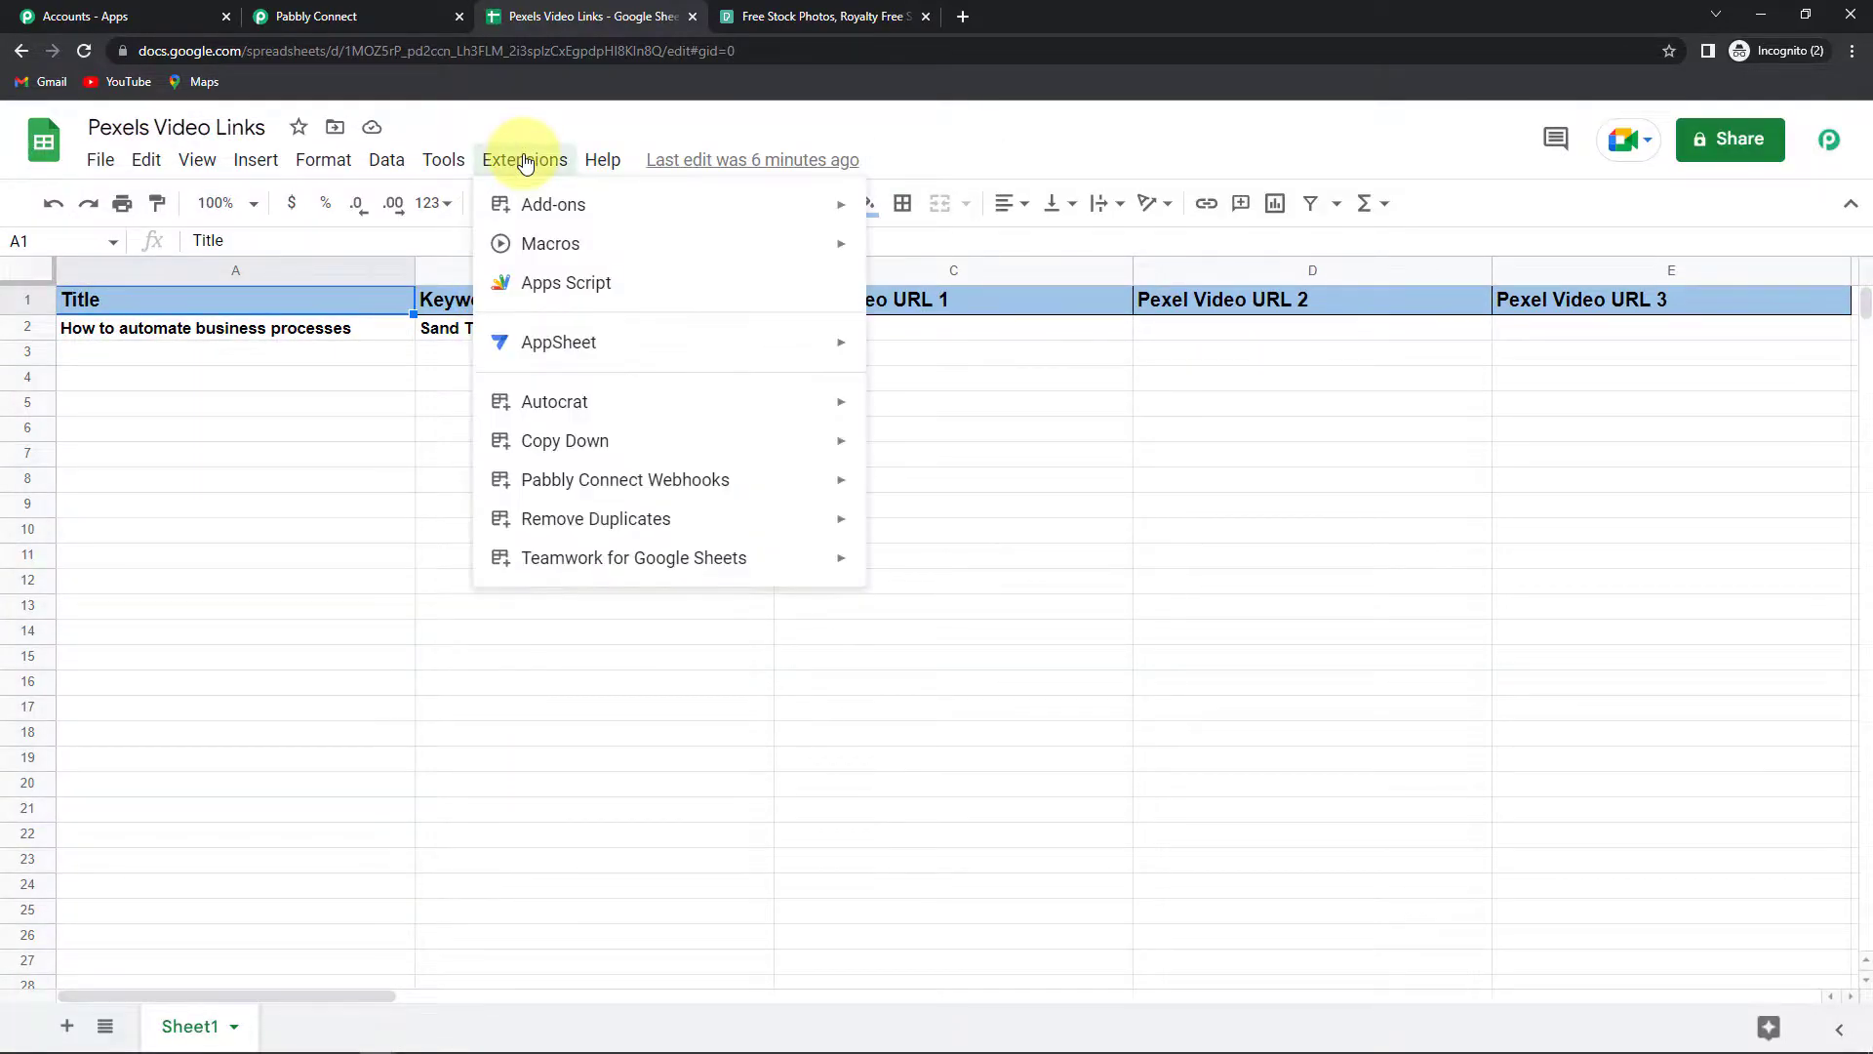
{"action": "mouse_move", "coordinate": [544, 491]}
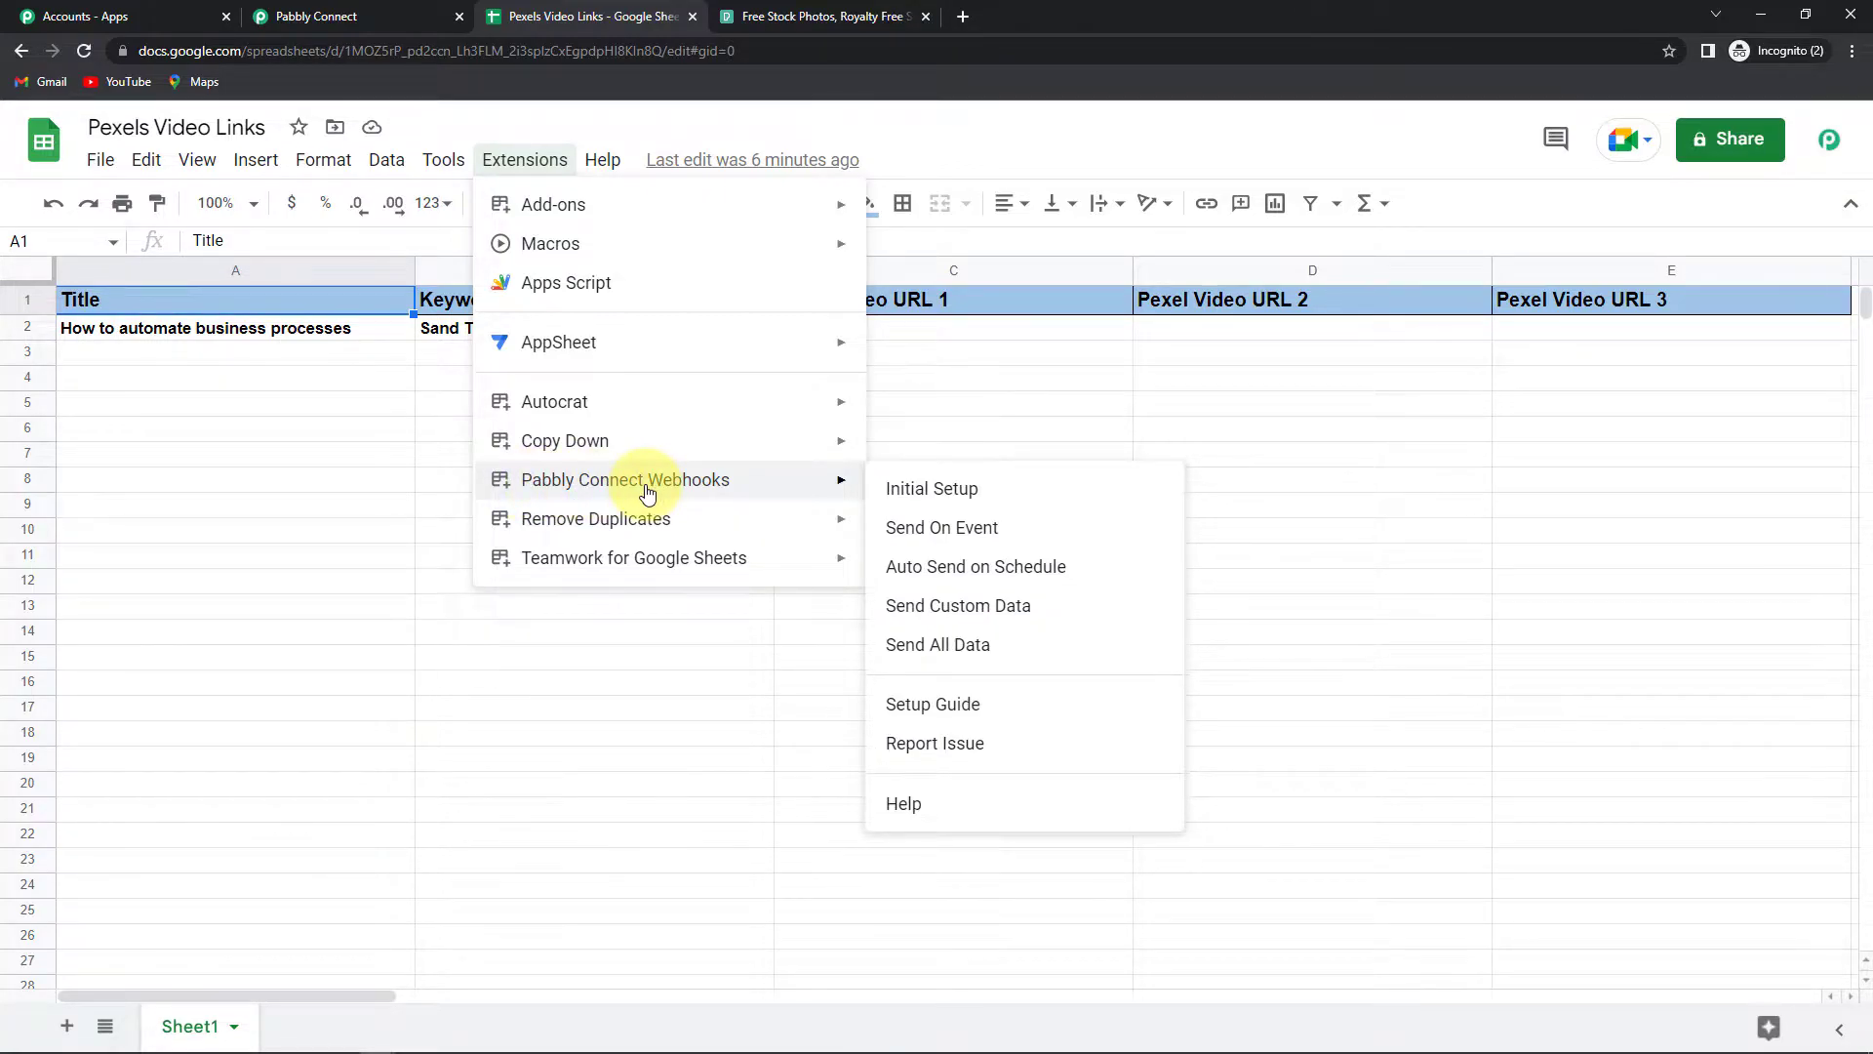
{"action": "left_click", "coordinate": [1005, 493]}
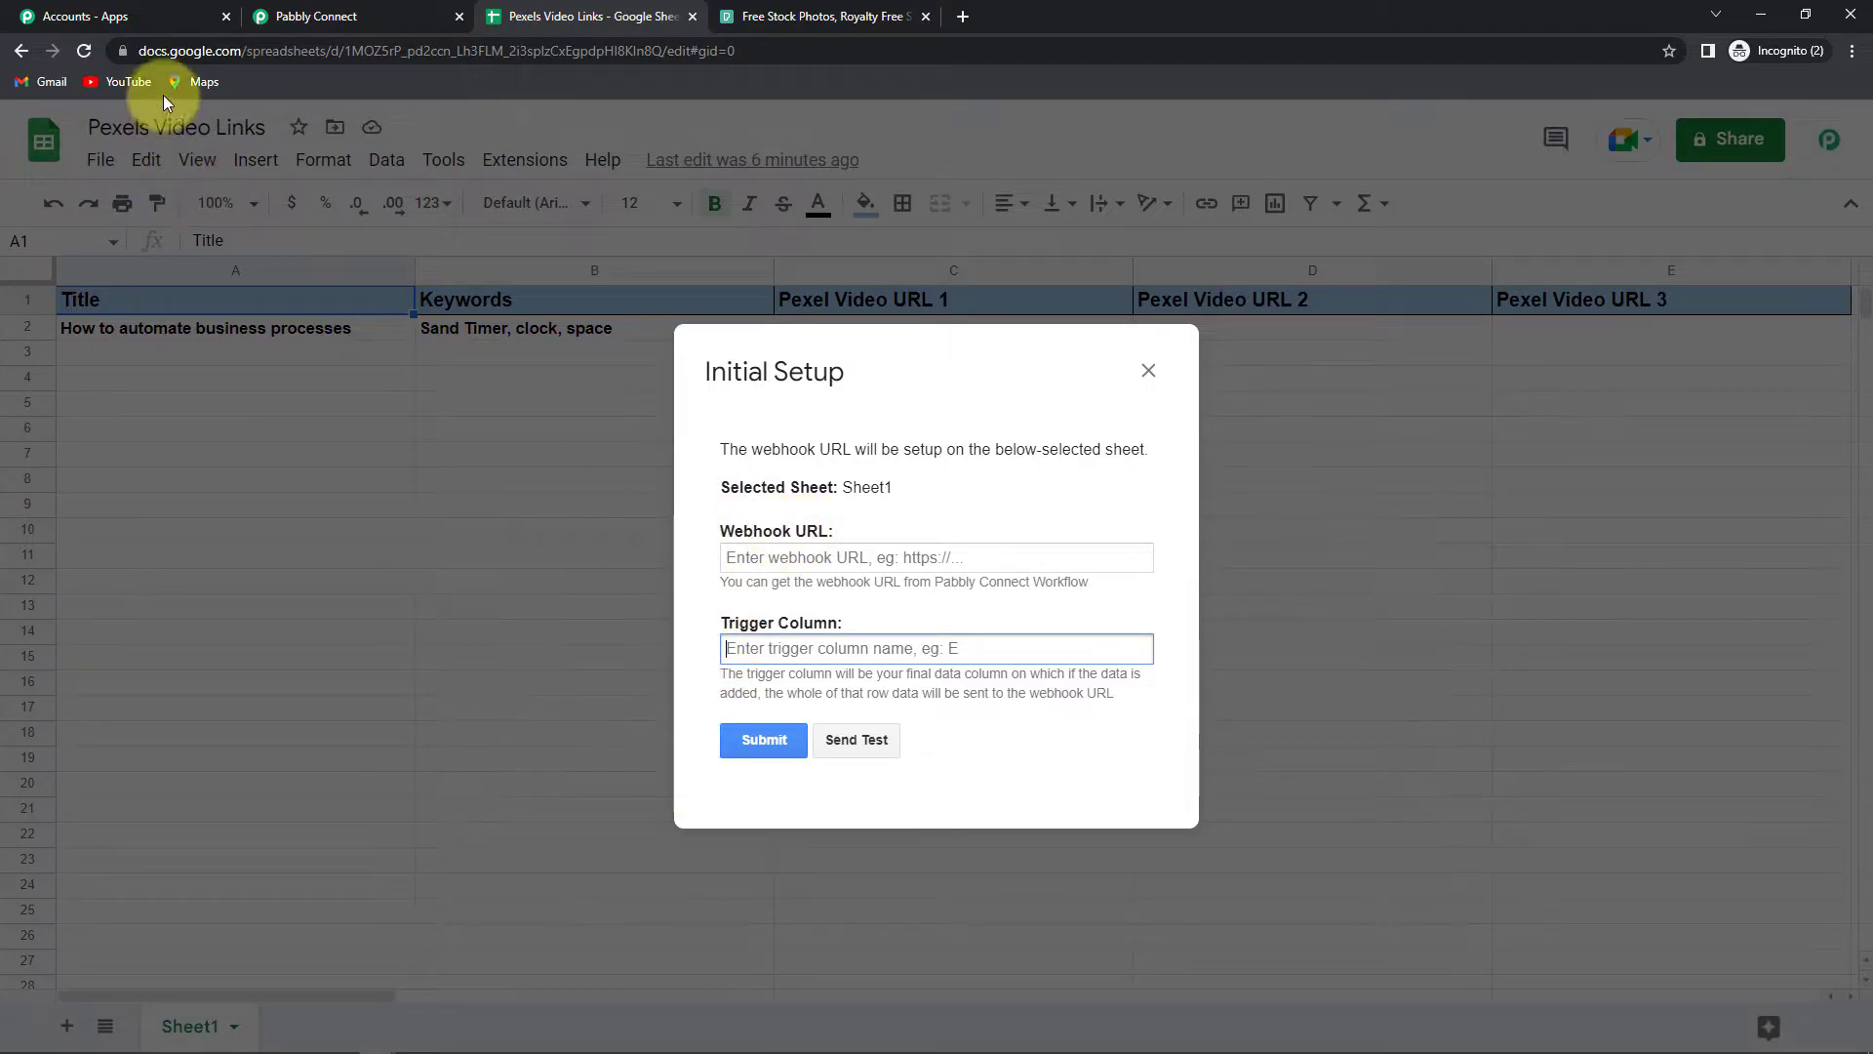
Step: Copy the trigger's webhook URL from Pabbly Connect and paste it as the webhook URL in the spreadsheet add-on's Initial Setup
{"action": "left_click", "coordinate": [327, 18]}
{"action": "left_click", "coordinate": [1471, 344]}
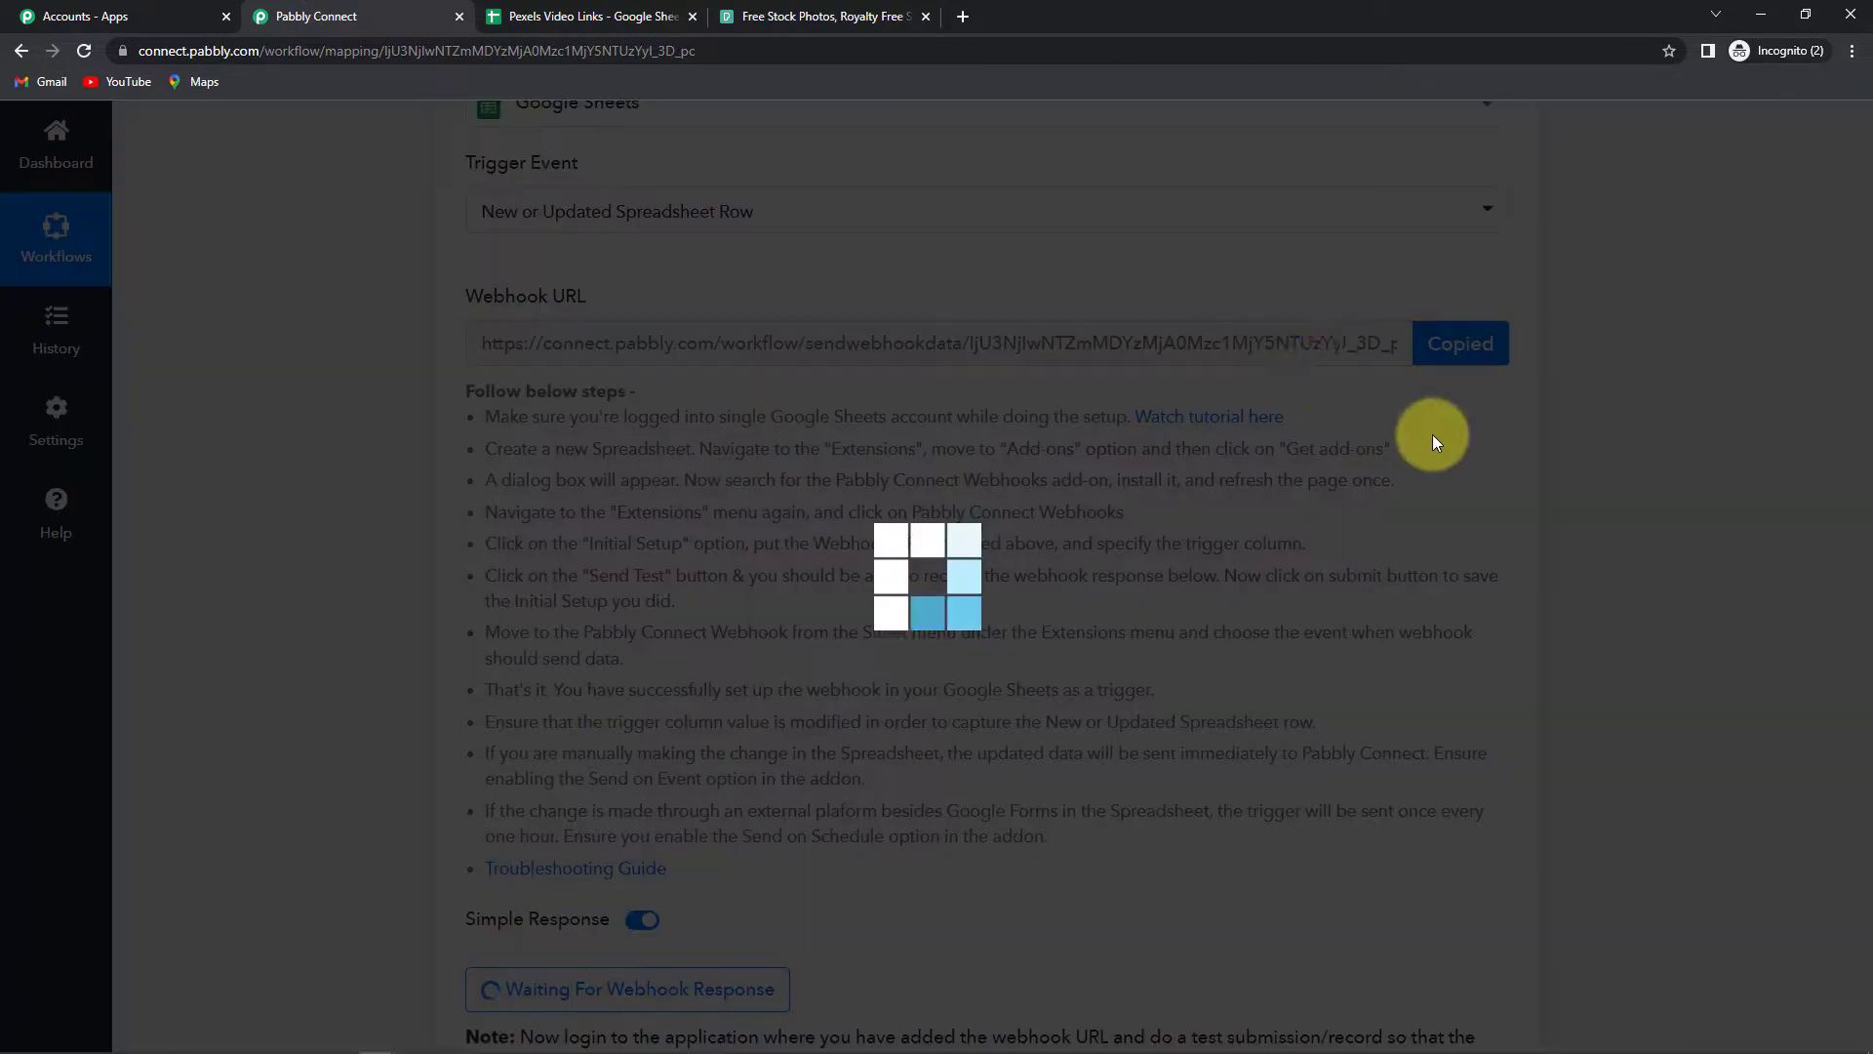
{"action": "left_click", "coordinate": [575, 17]}
{"action": "left_click", "coordinate": [742, 557]}
{"action": "key", "text": "ctrl+v"}
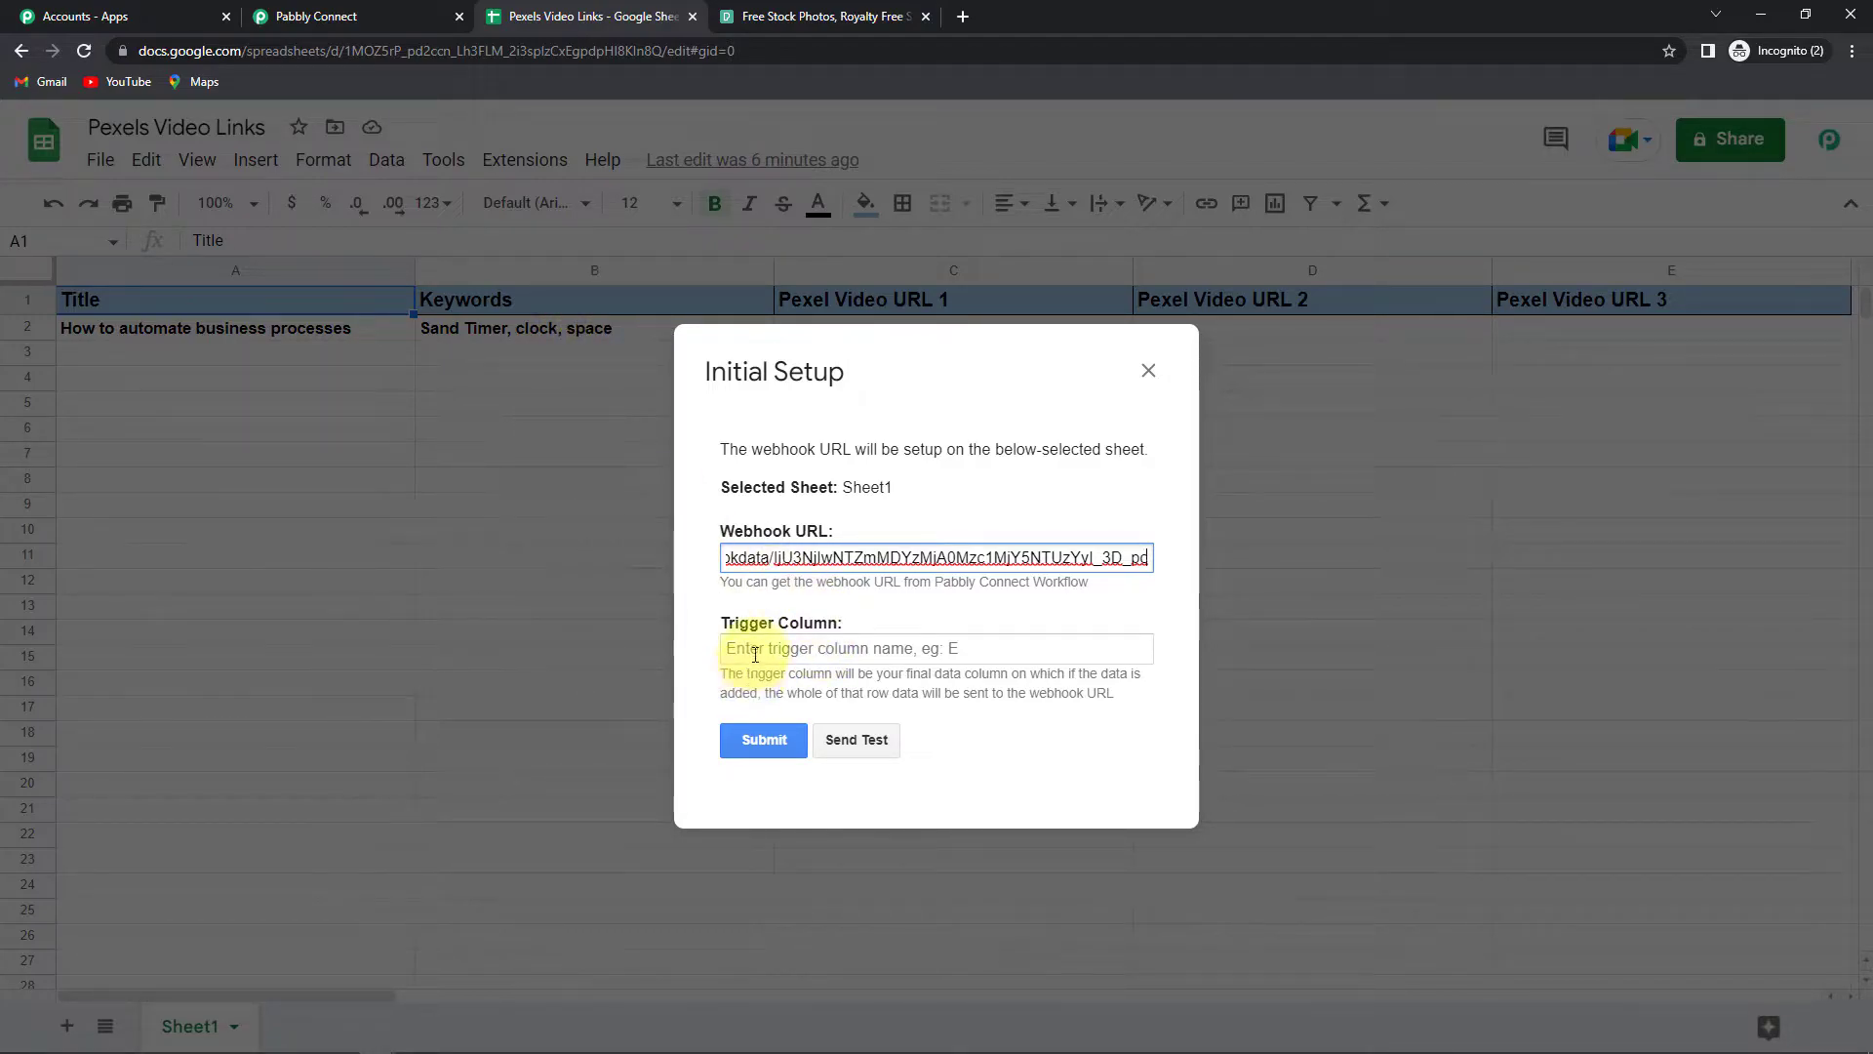
Step: Set the trigger column to B, send test data to the webhook and submit the Initial Setup
{"action": "left_click", "coordinate": [754, 652]}
{"action": "type", "text": "B"}
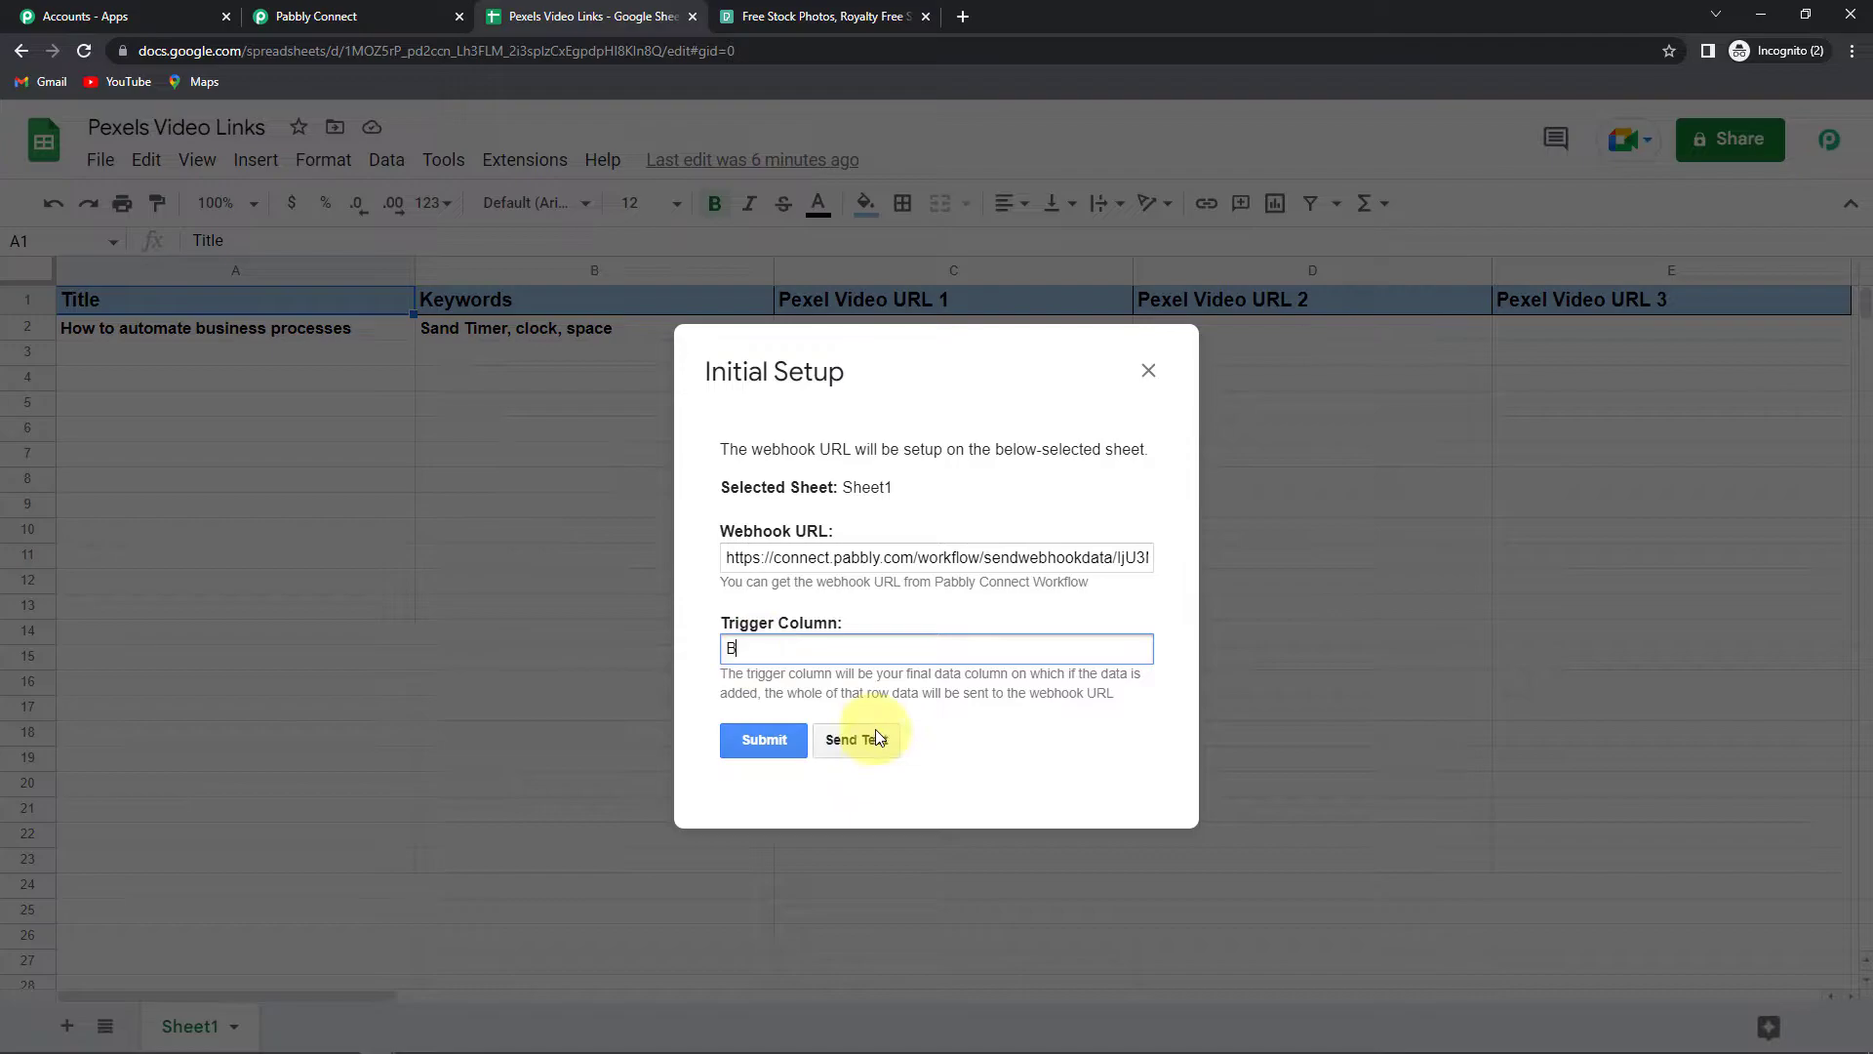
{"action": "left_click", "coordinate": [877, 753]}
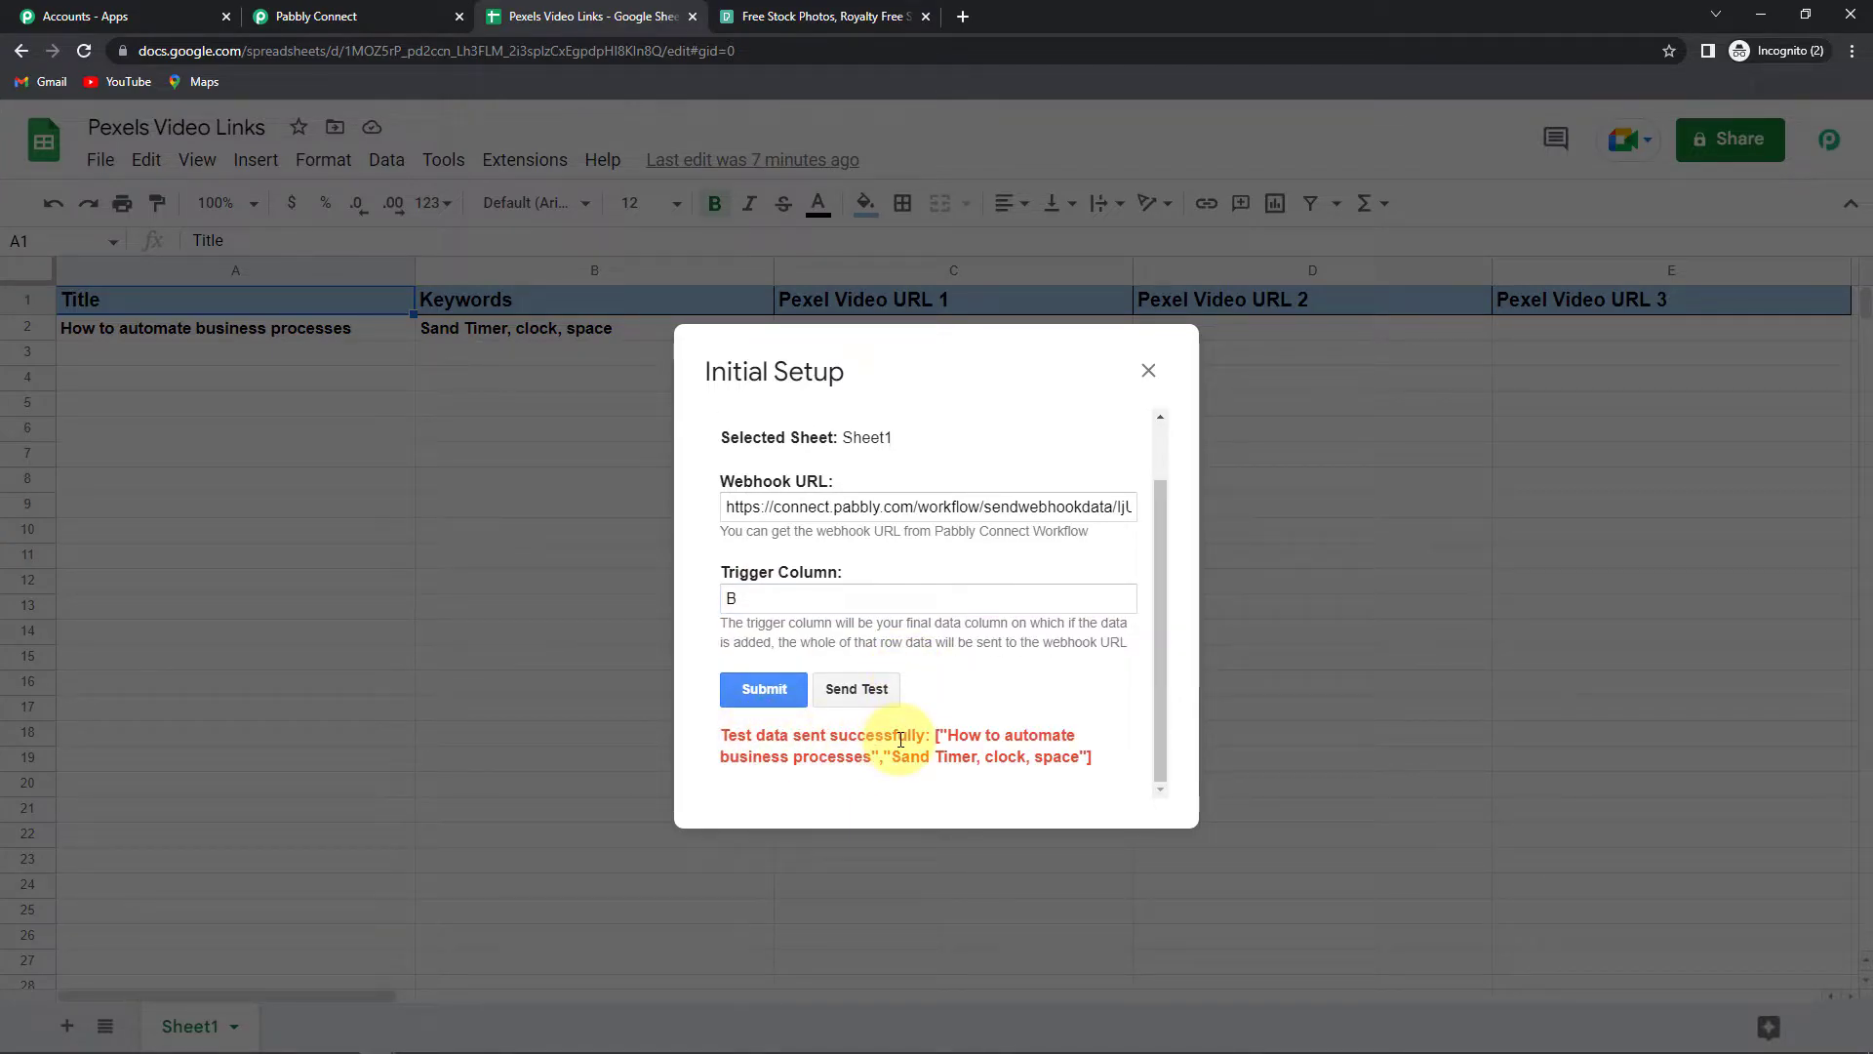
{"action": "left_click", "coordinate": [760, 692]}
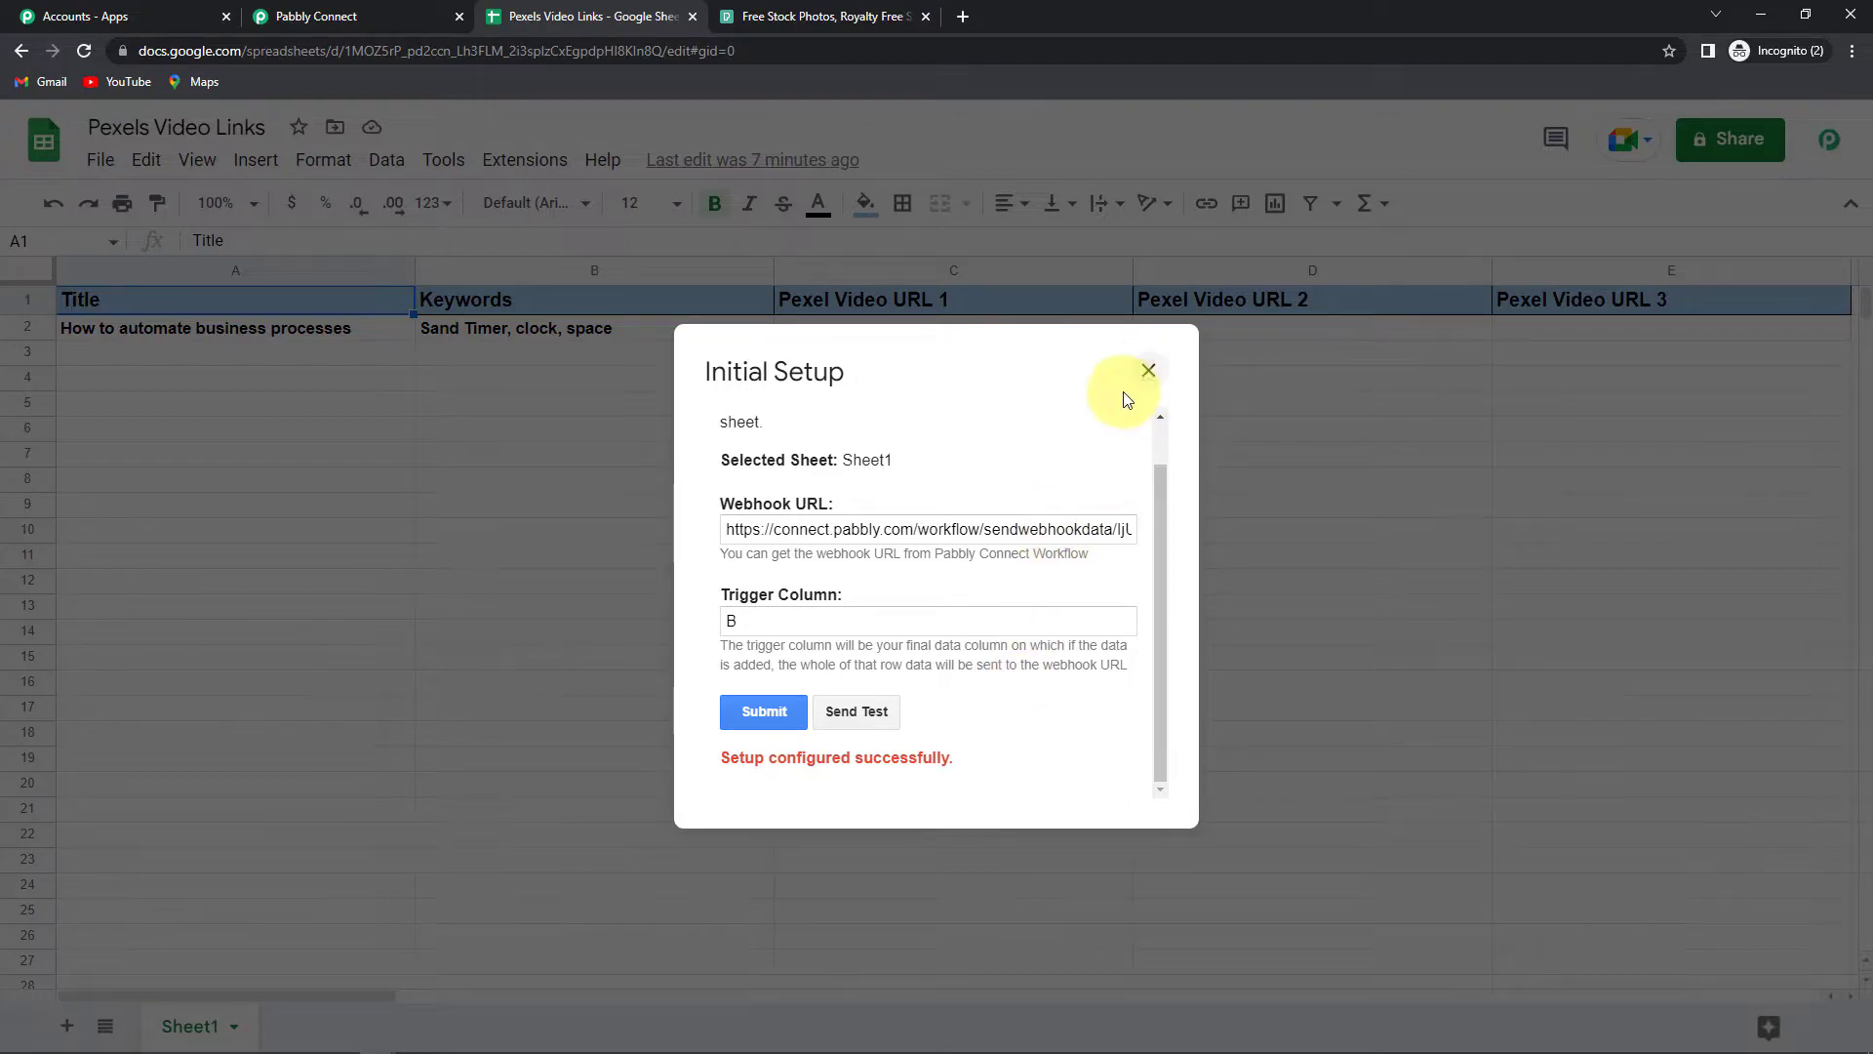
{"action": "left_click", "coordinate": [1147, 371]}
Step: Enable Send On Event for the sheet in the Pabbly Connect Webhooks add-on
{"action": "left_click", "coordinate": [517, 164]}
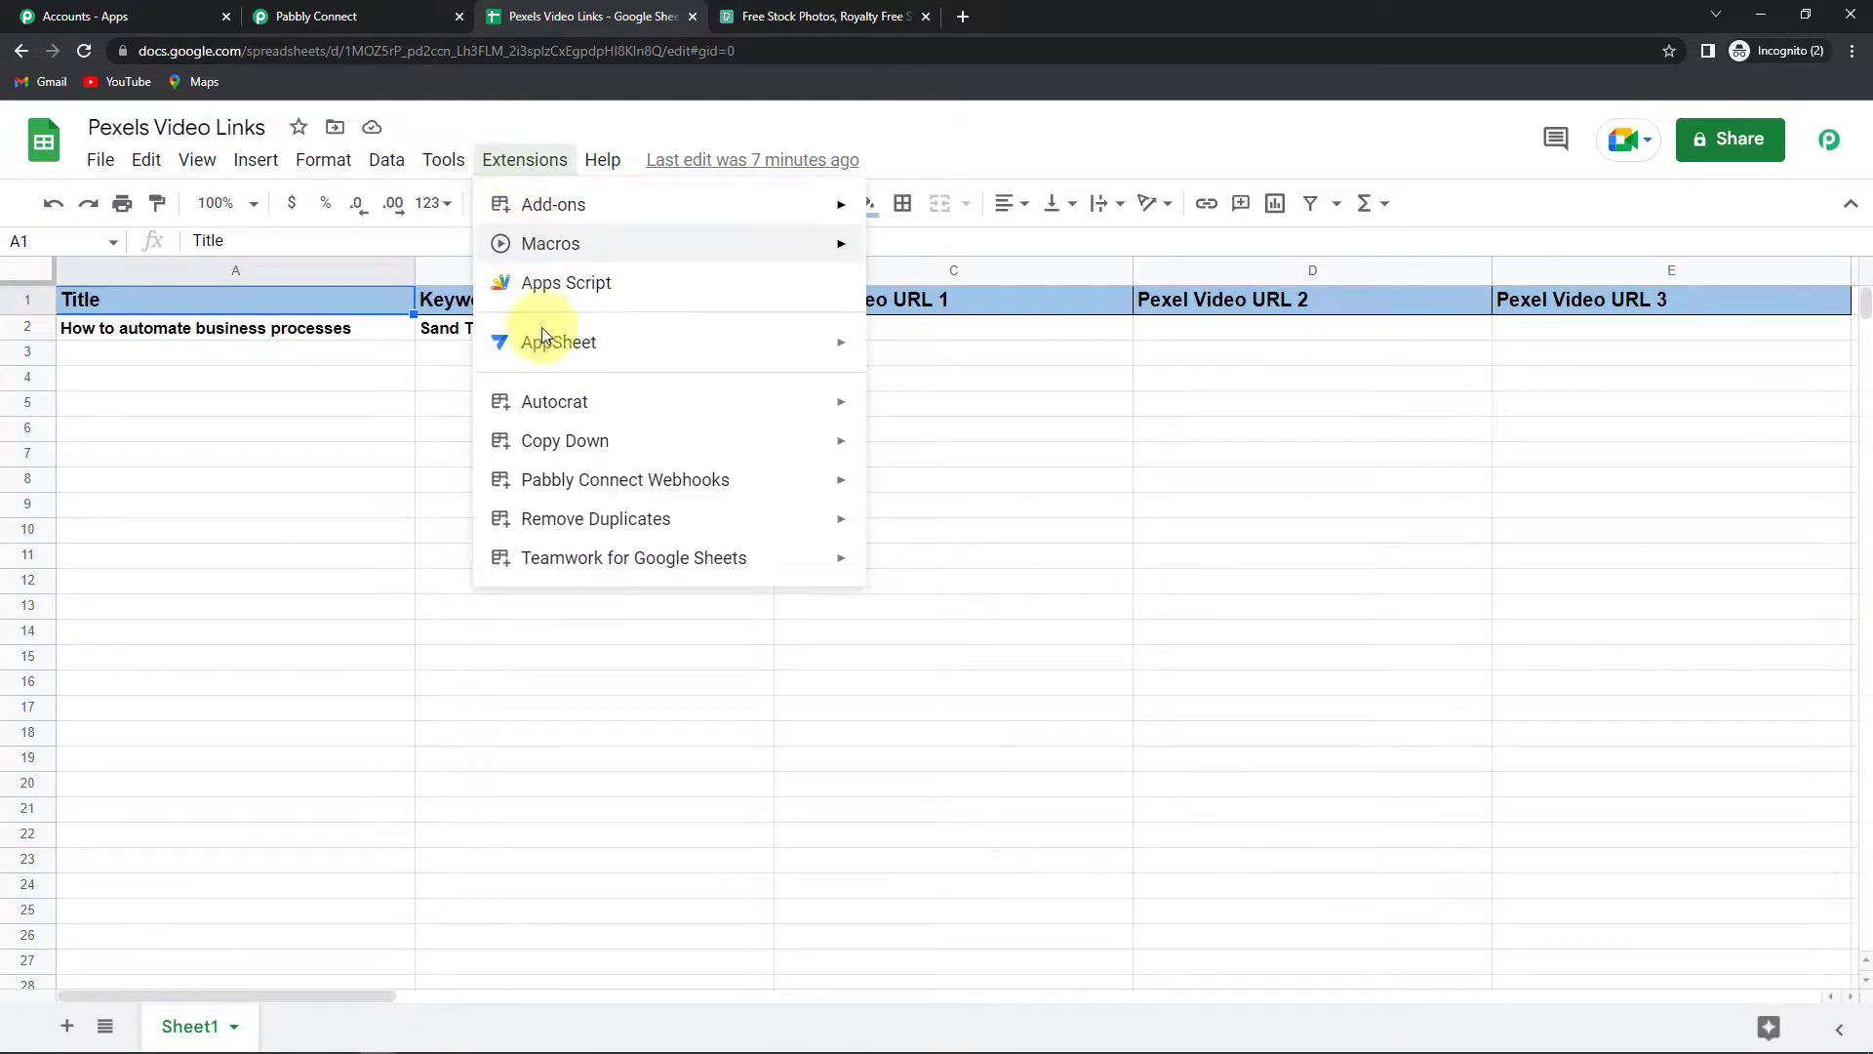
{"action": "mouse_move", "coordinate": [573, 481]}
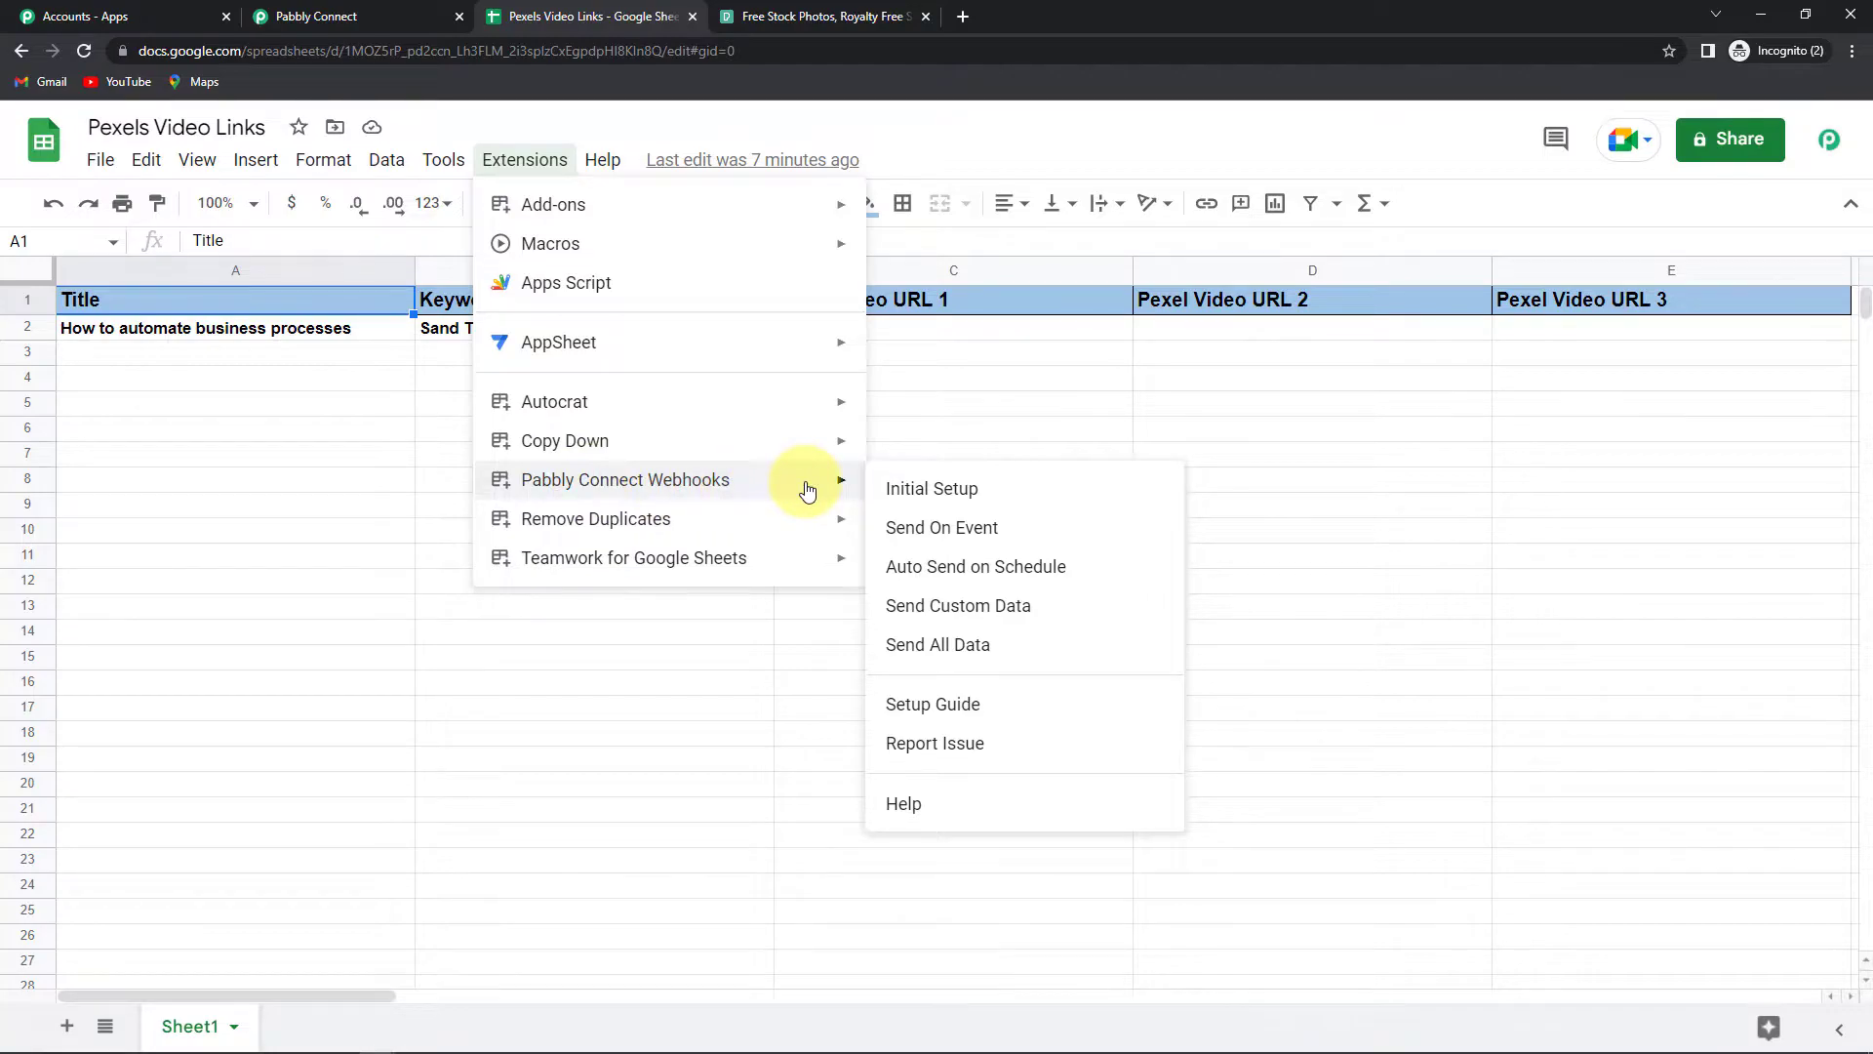
{"action": "left_click", "coordinate": [997, 533]}
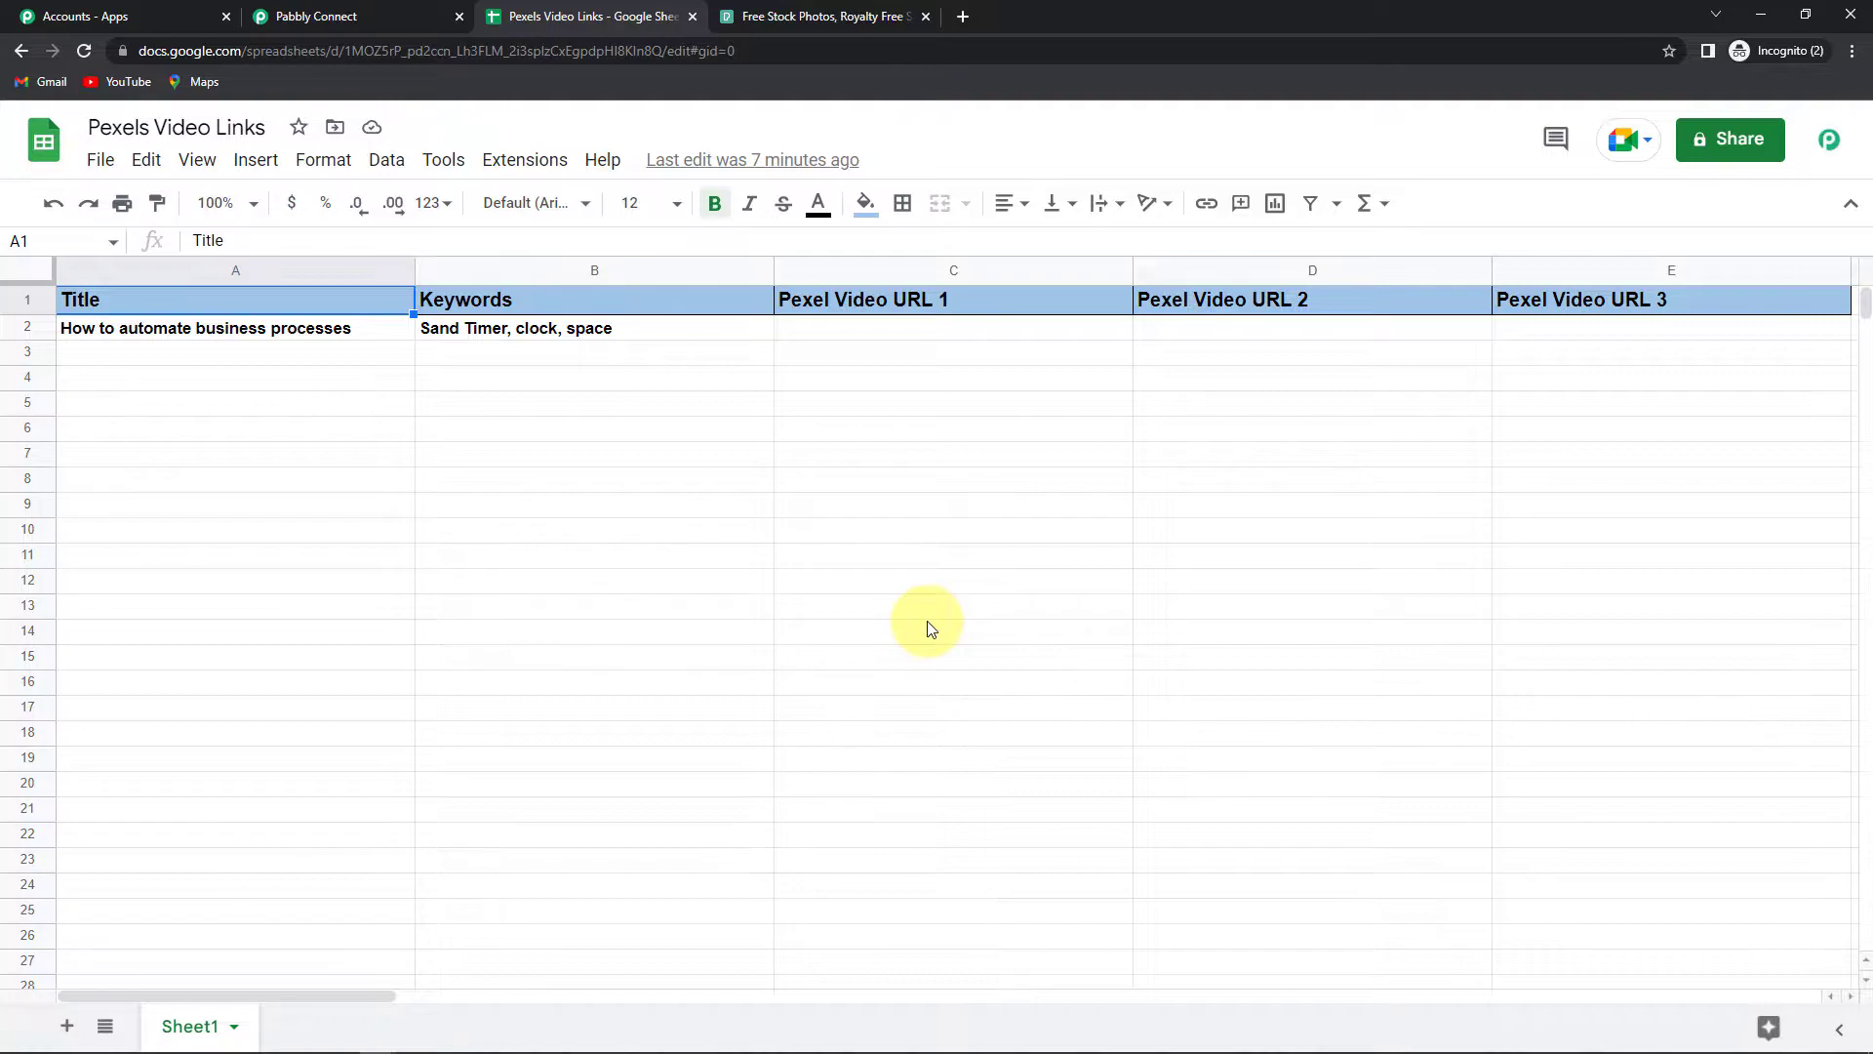
Step: Switch to Pabbly Connect and review the labels and values of the trigger's received webhook response
{"action": "left_click", "coordinate": [292, 17]}
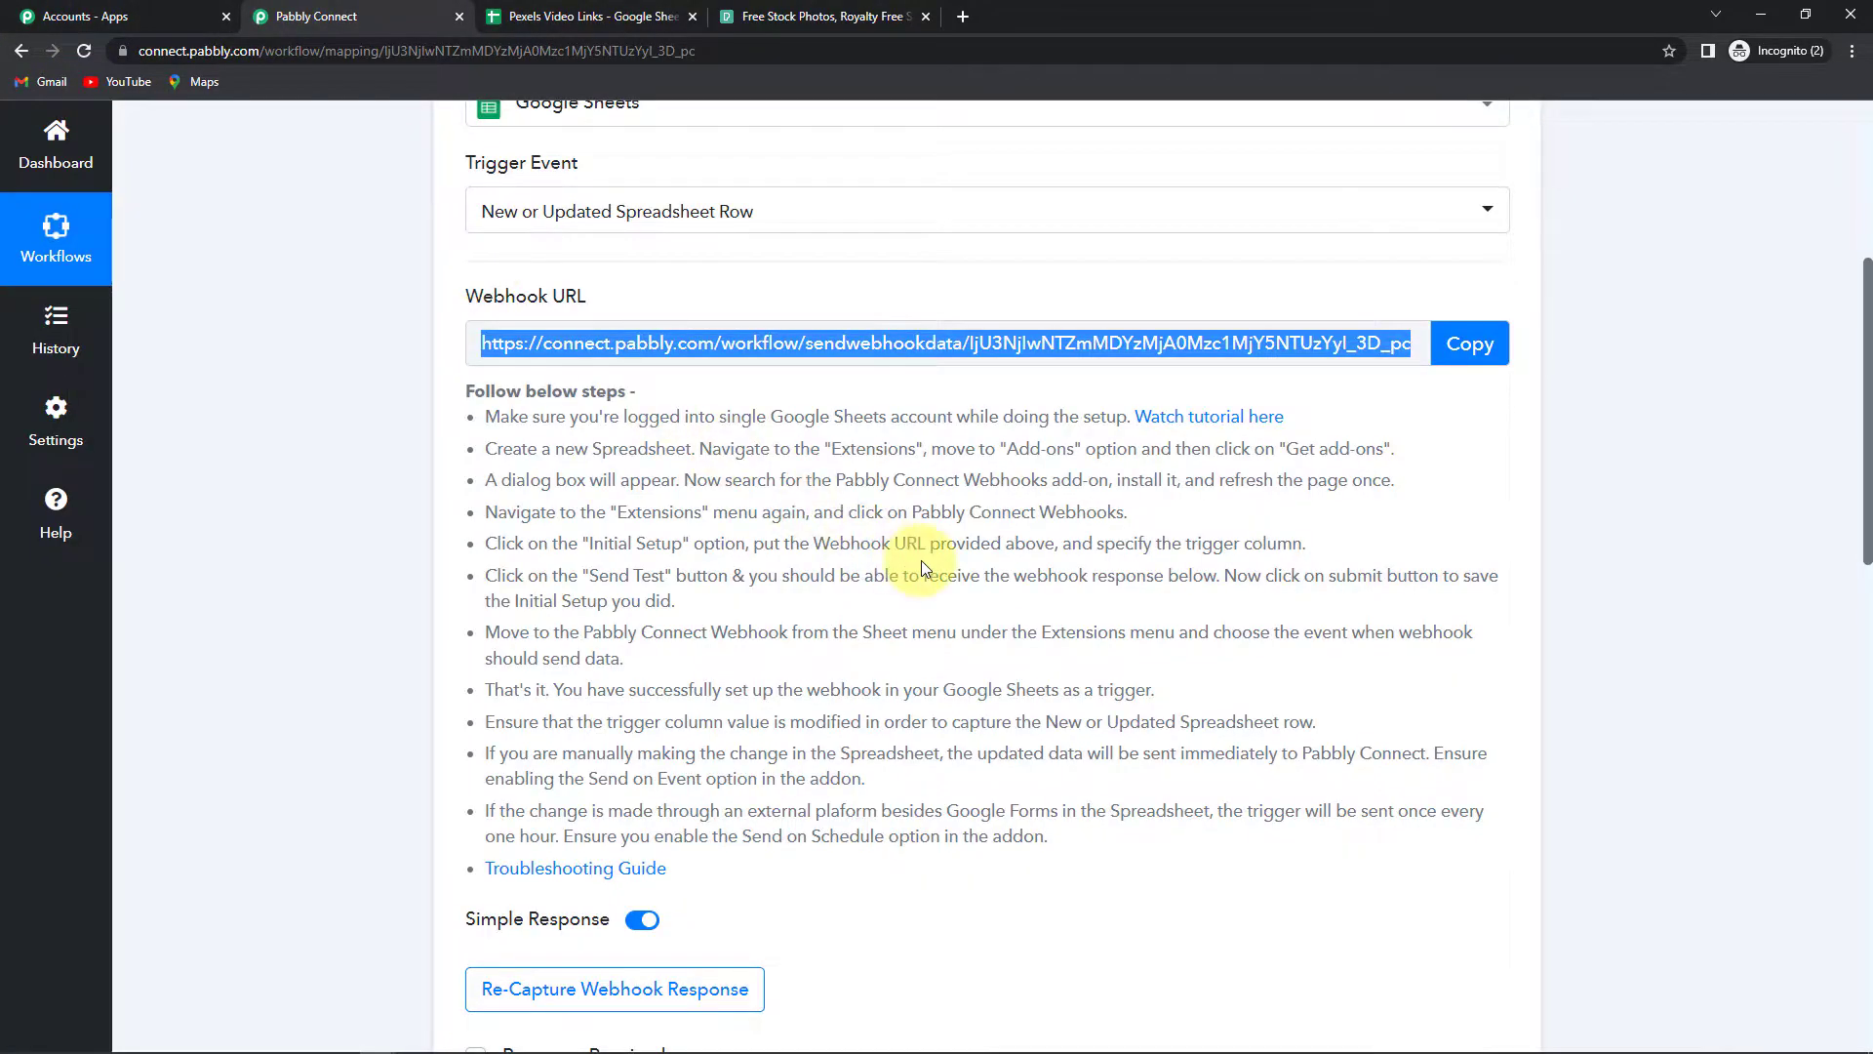
{"action": "scroll", "coordinate": [921, 560], "scroll_direction": "down", "scroll_amount": 7}
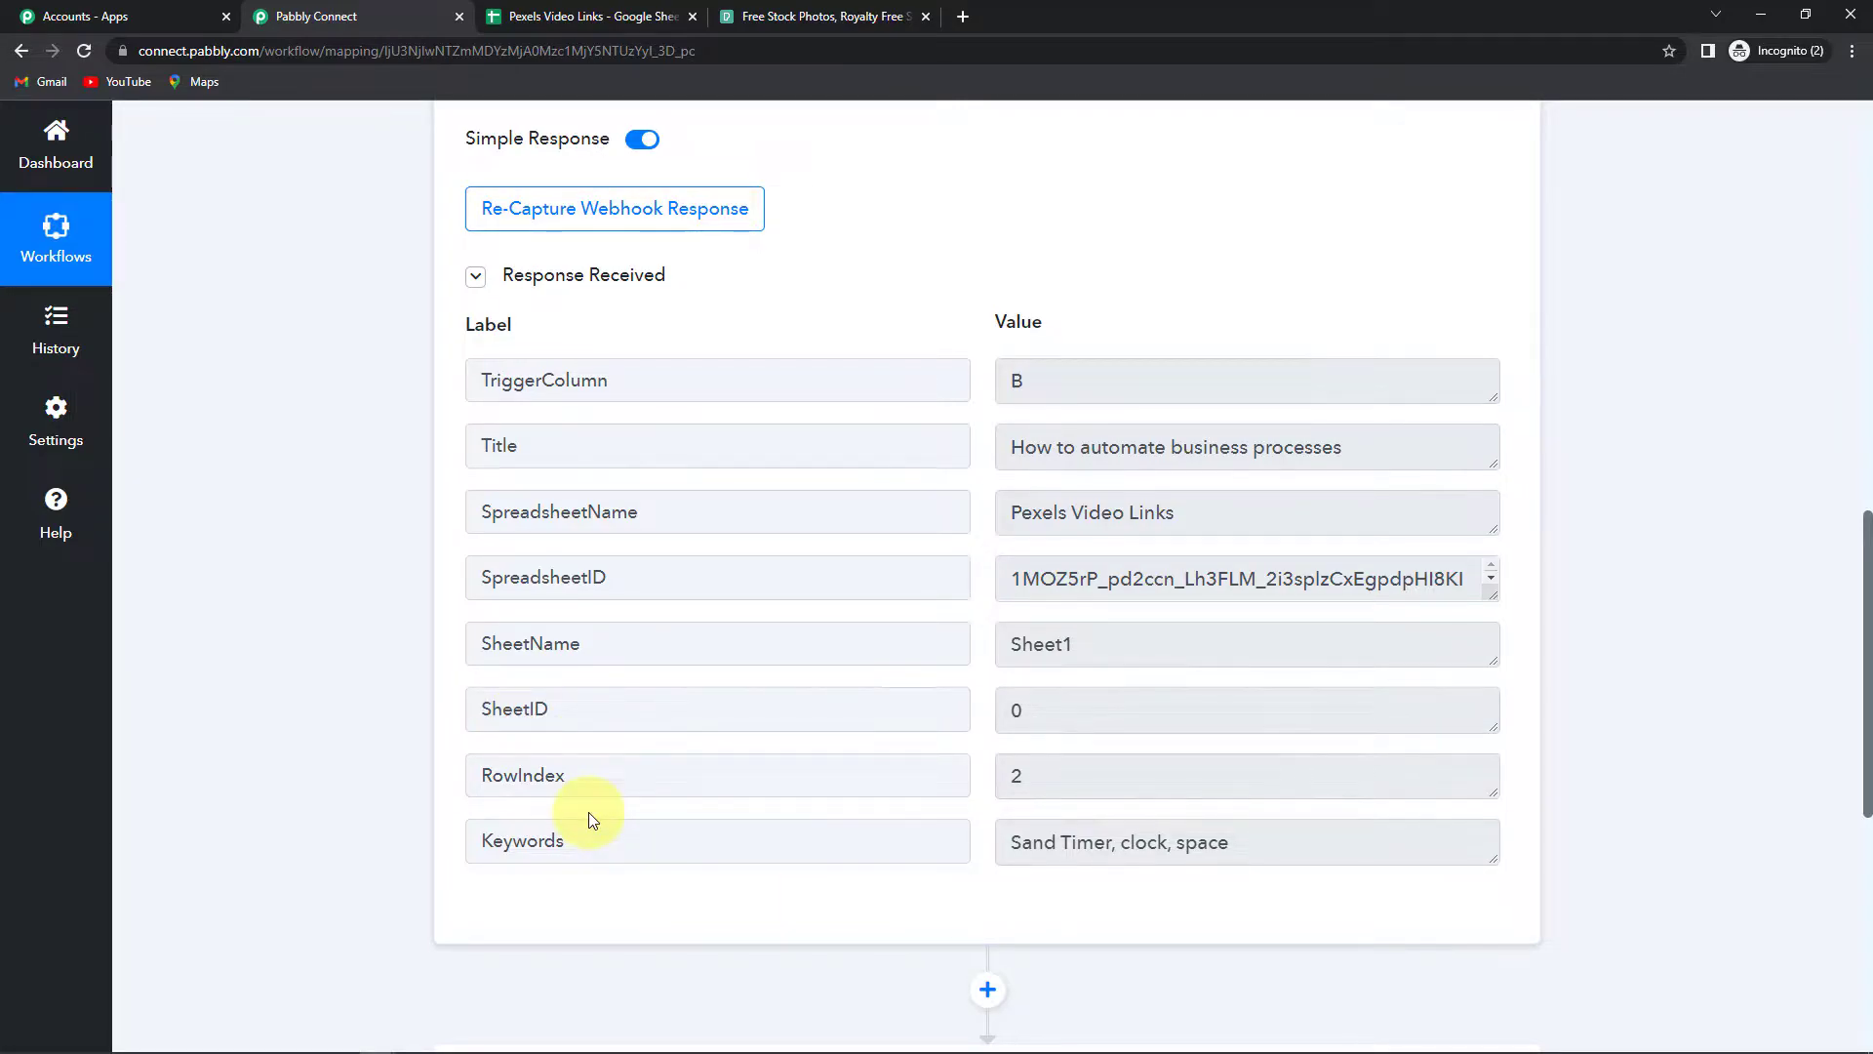
{"action": "scroll", "coordinate": [592, 820], "scroll_direction": "down", "scroll_amount": 3}
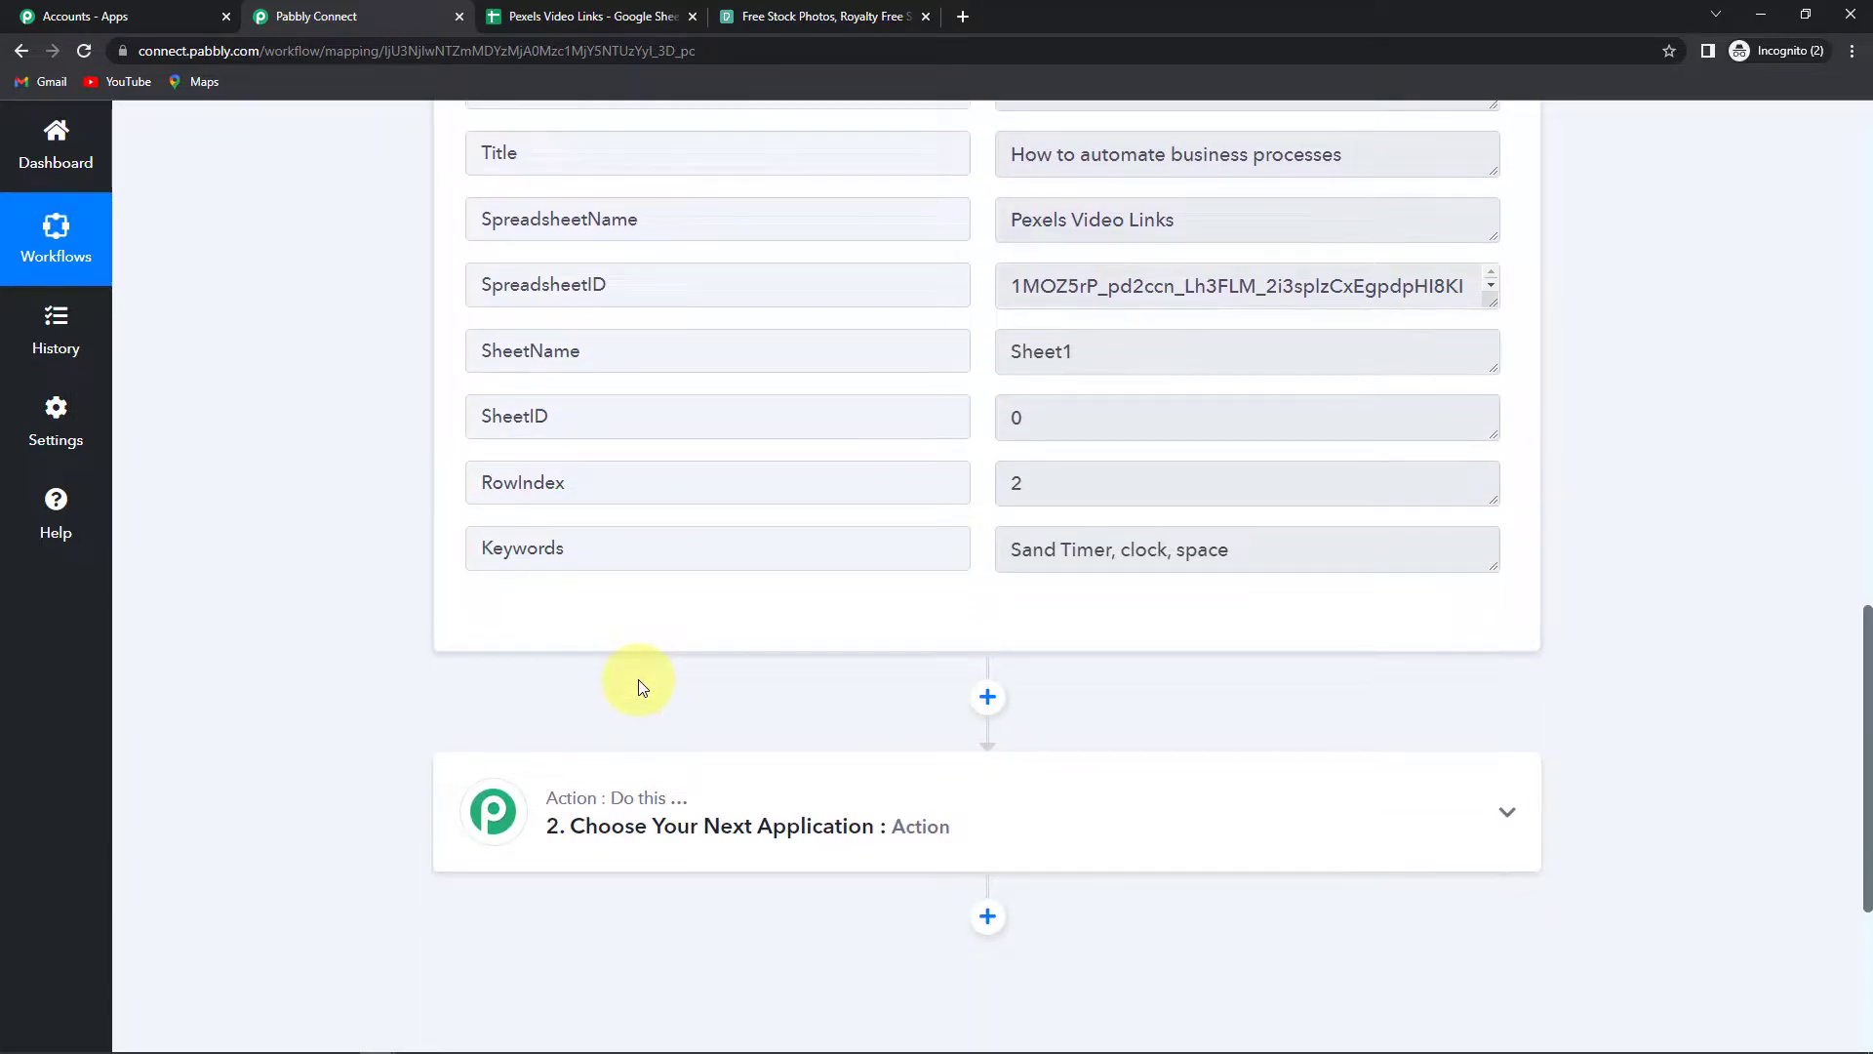
Step: Set the workflow's second step to the Pexels app with the action event Search for Videos
{"action": "scroll", "coordinate": [639, 687], "scroll_direction": "down", "scroll_amount": 3}
{"action": "left_click", "coordinate": [615, 541]}
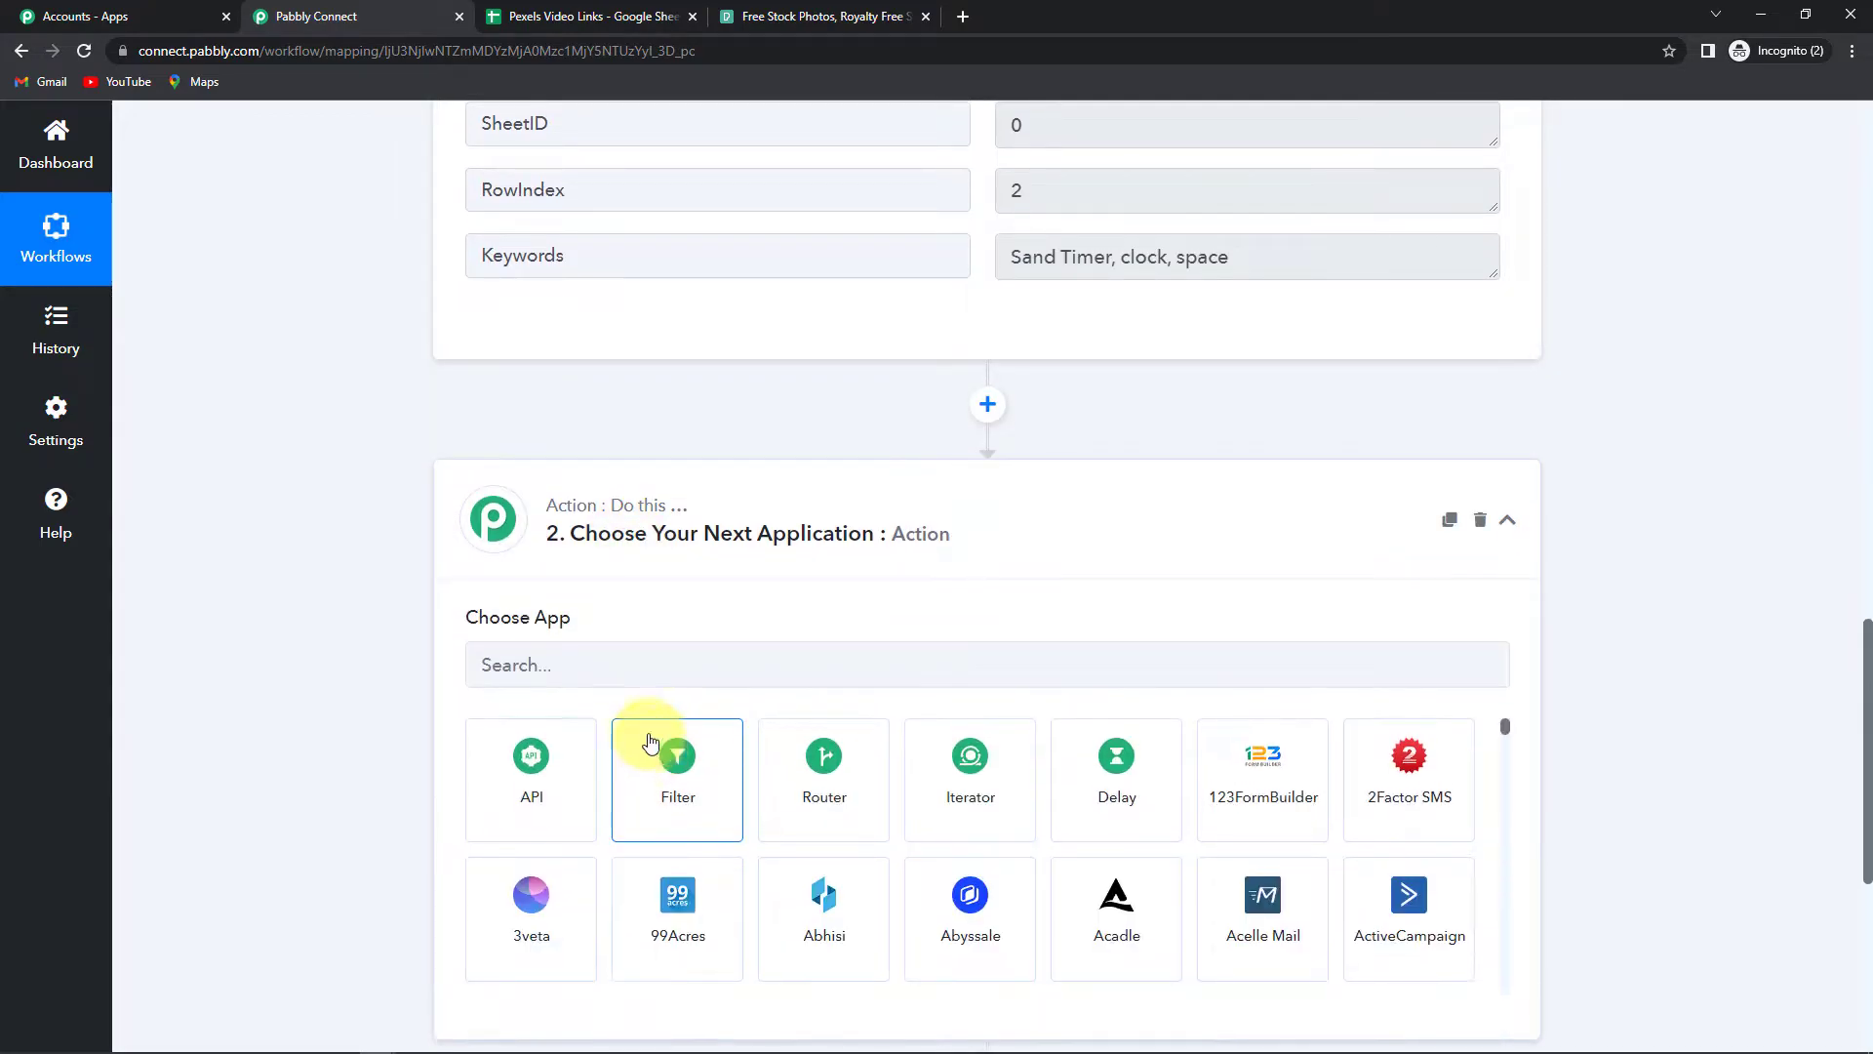
{"action": "left_click", "coordinate": [600, 670]}
{"action": "type", "text": "pexe"}
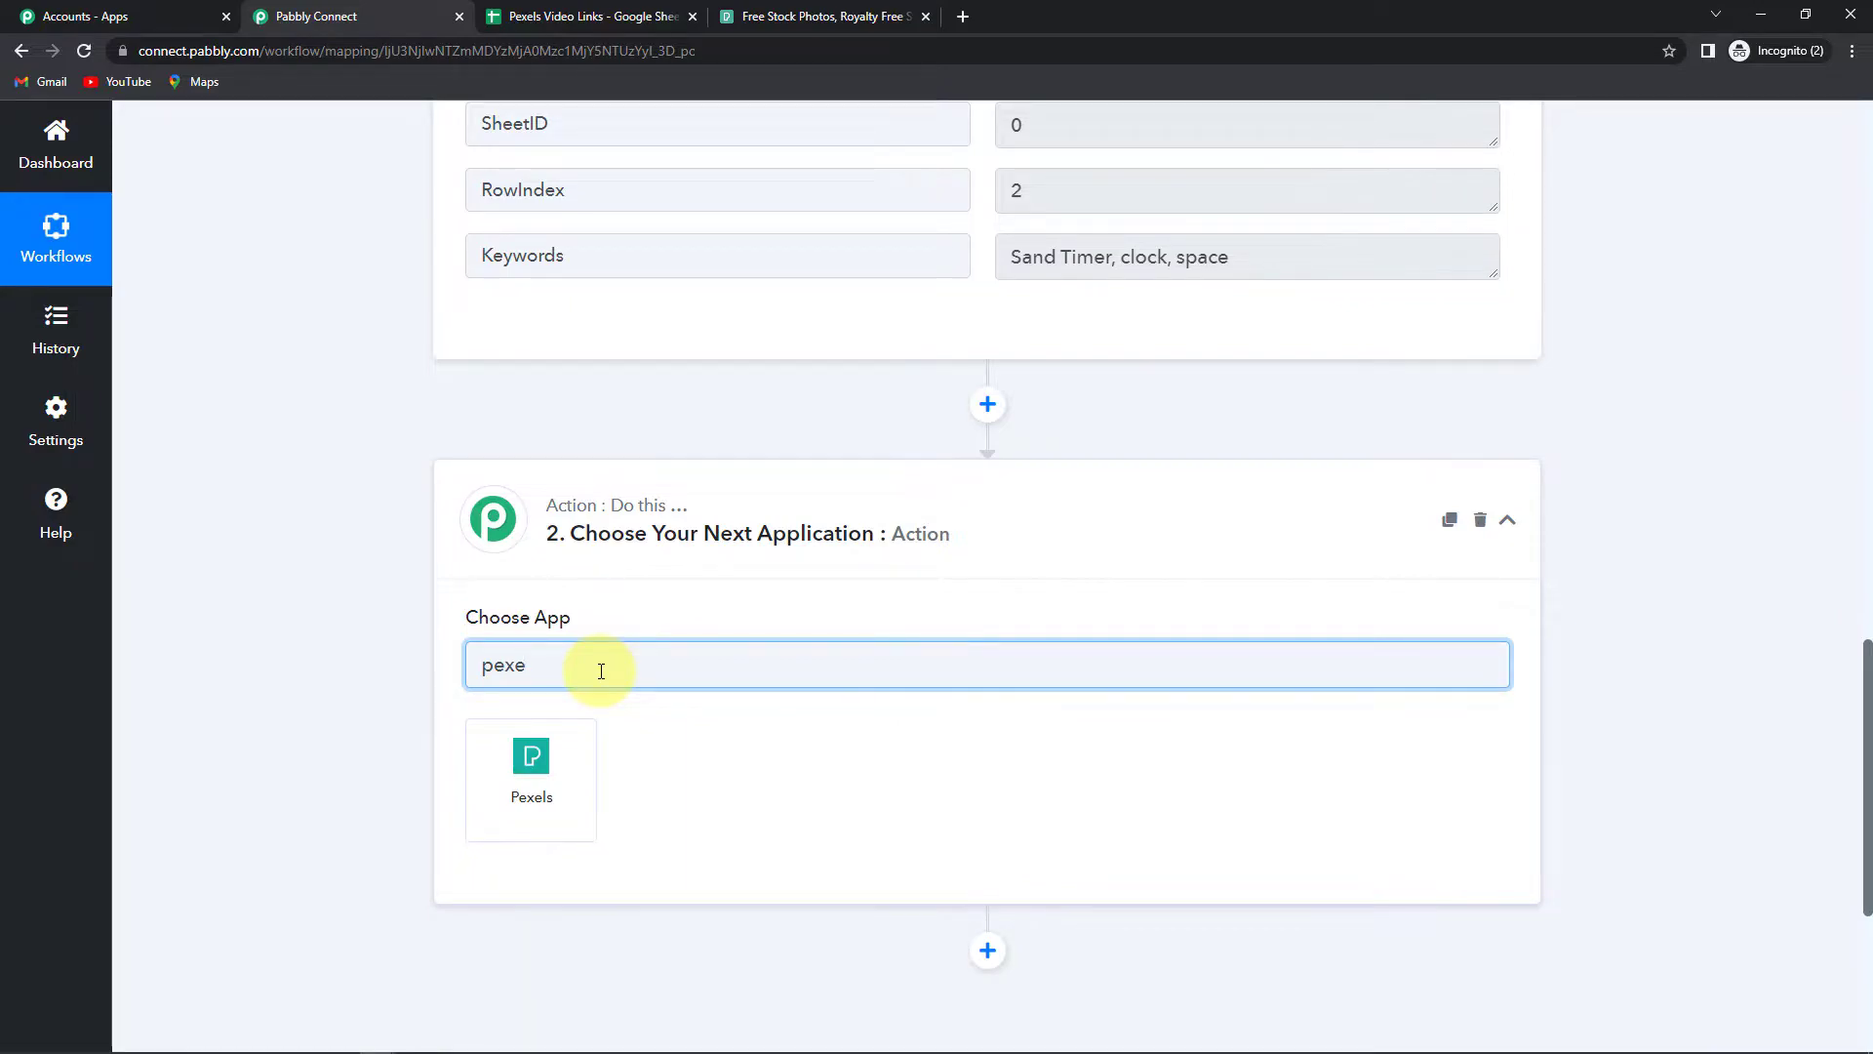
{"action": "left_click", "coordinate": [562, 759]}
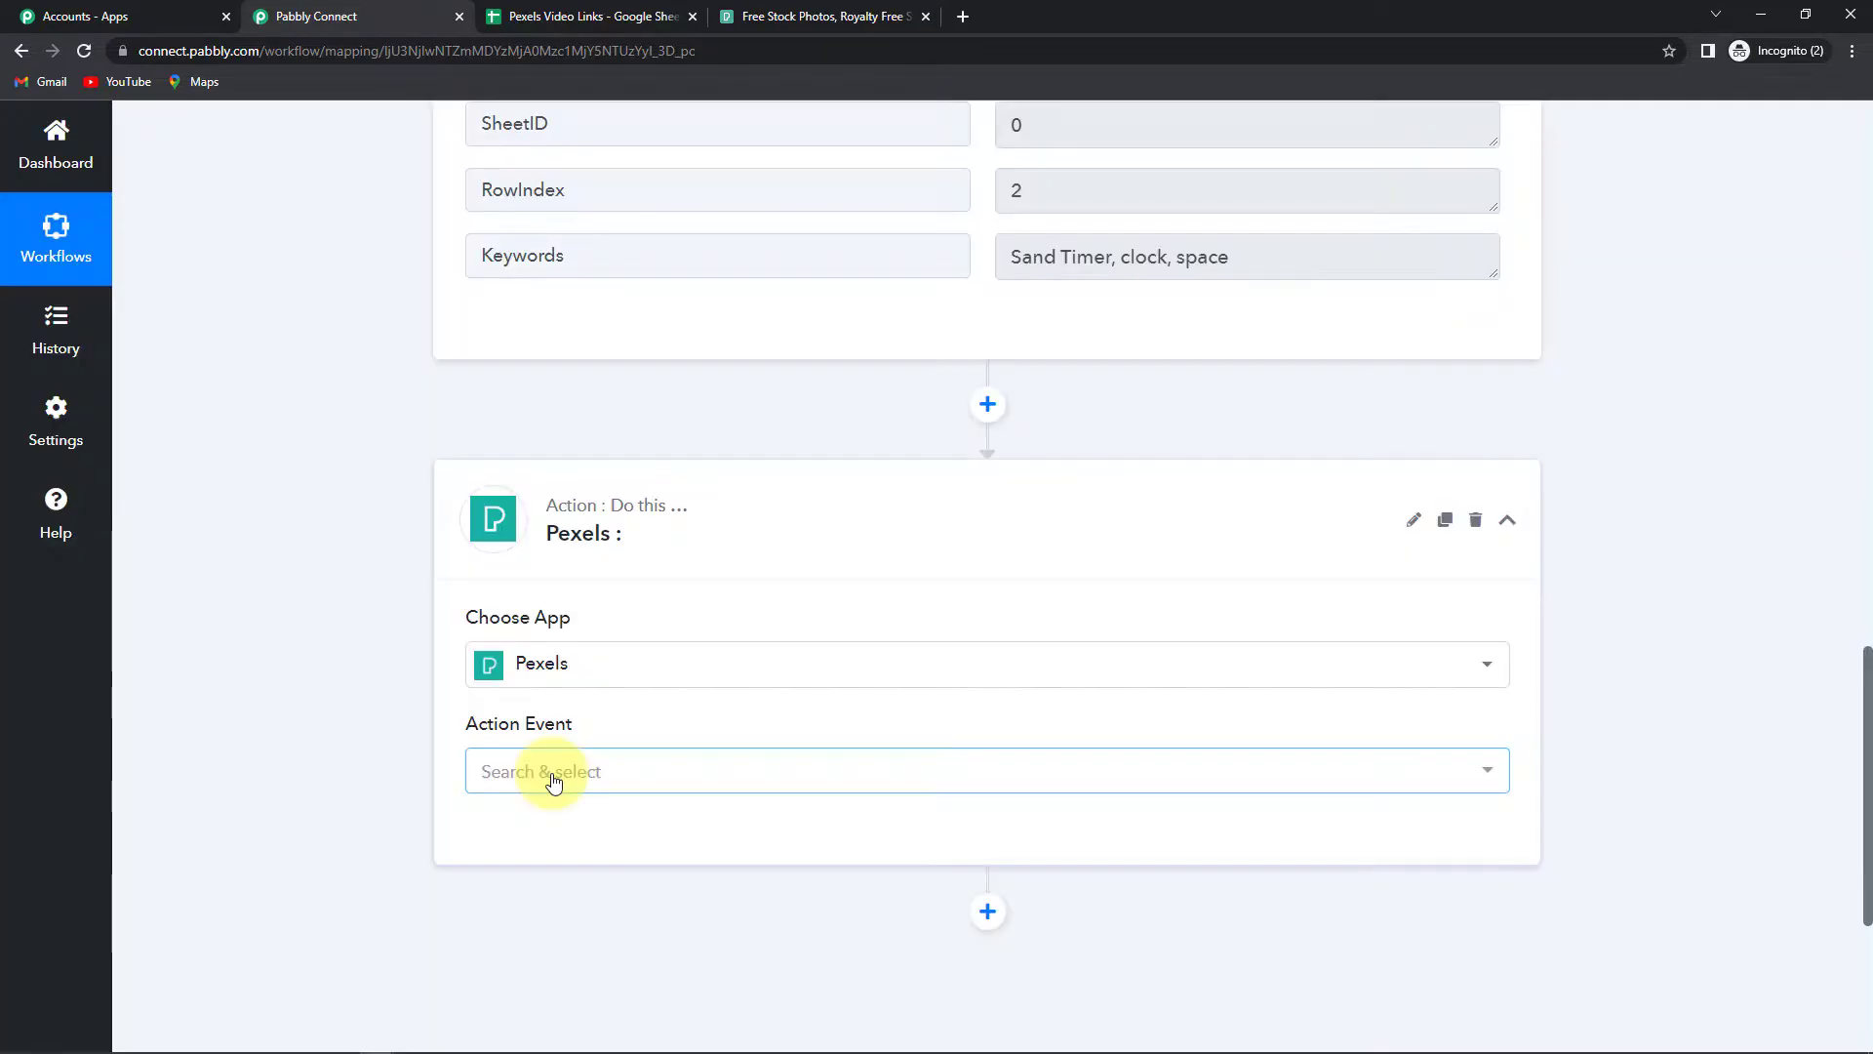
{"action": "left_click", "coordinate": [551, 776]}
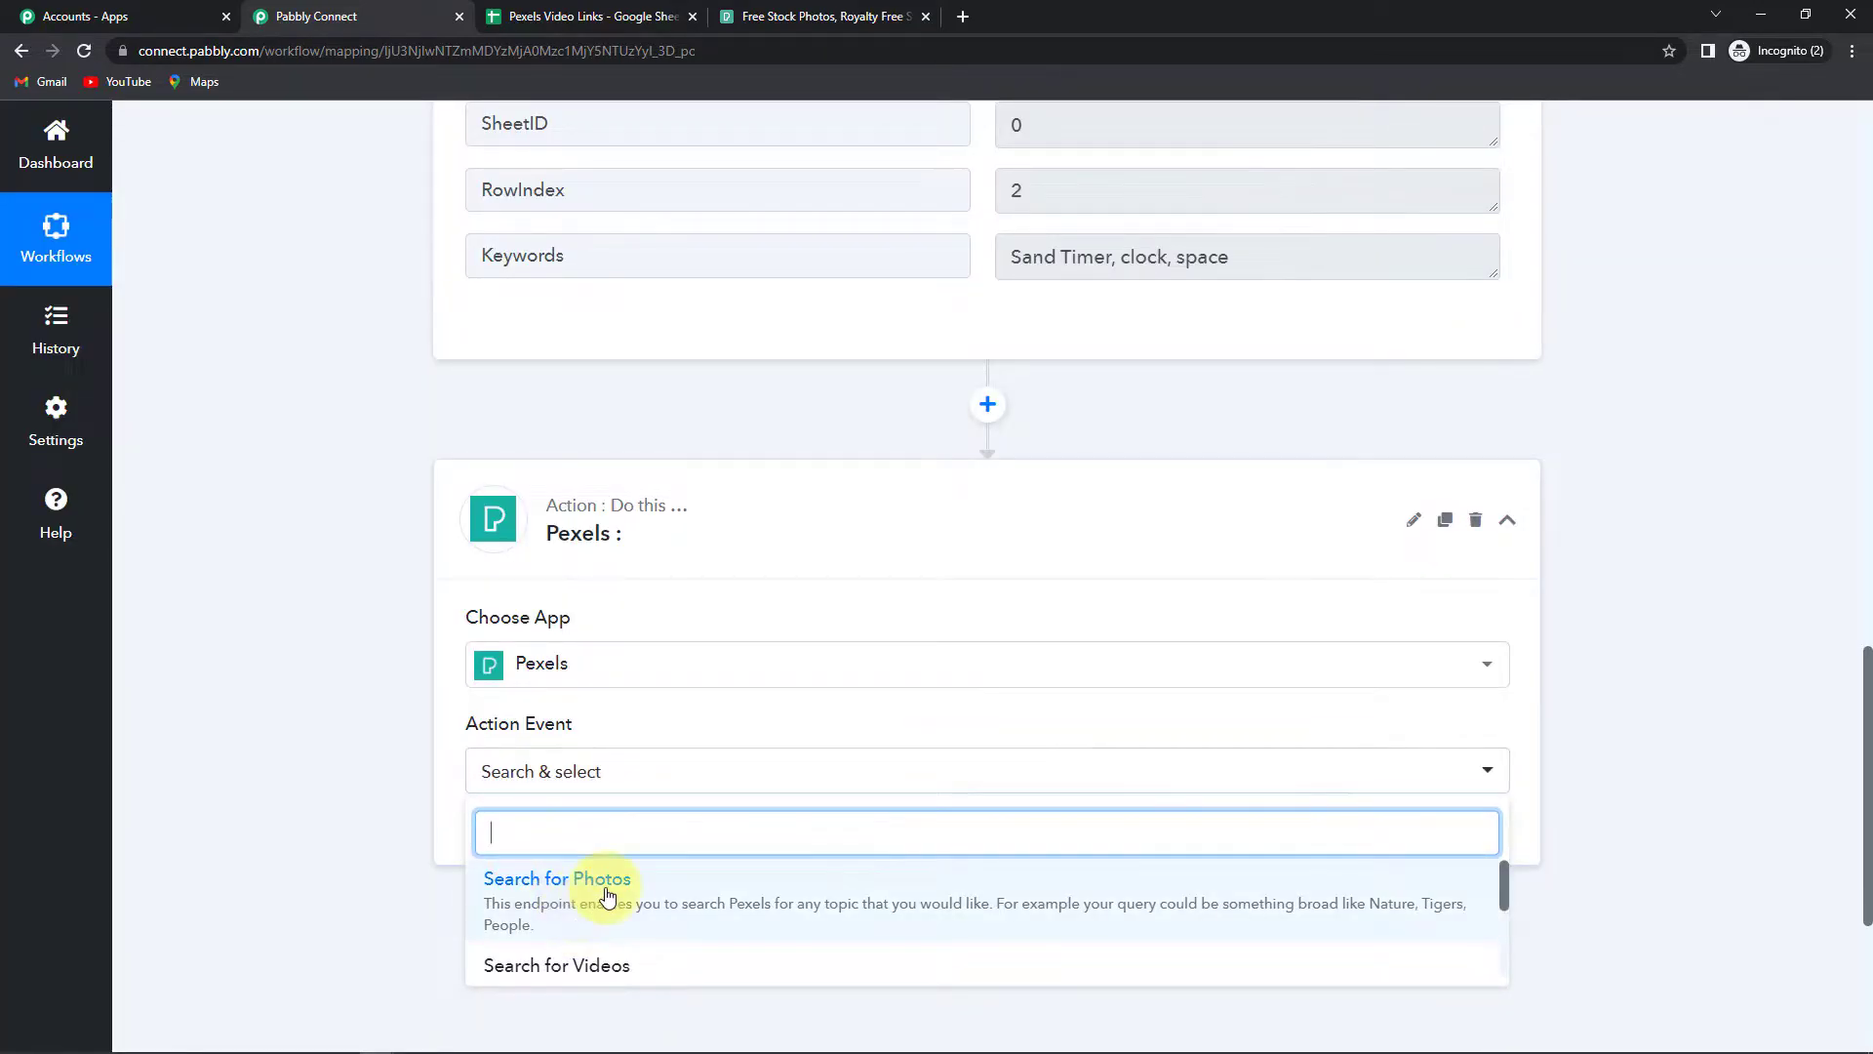
{"action": "scroll", "coordinate": [614, 953], "scroll_direction": "down", "scroll_amount": 1}
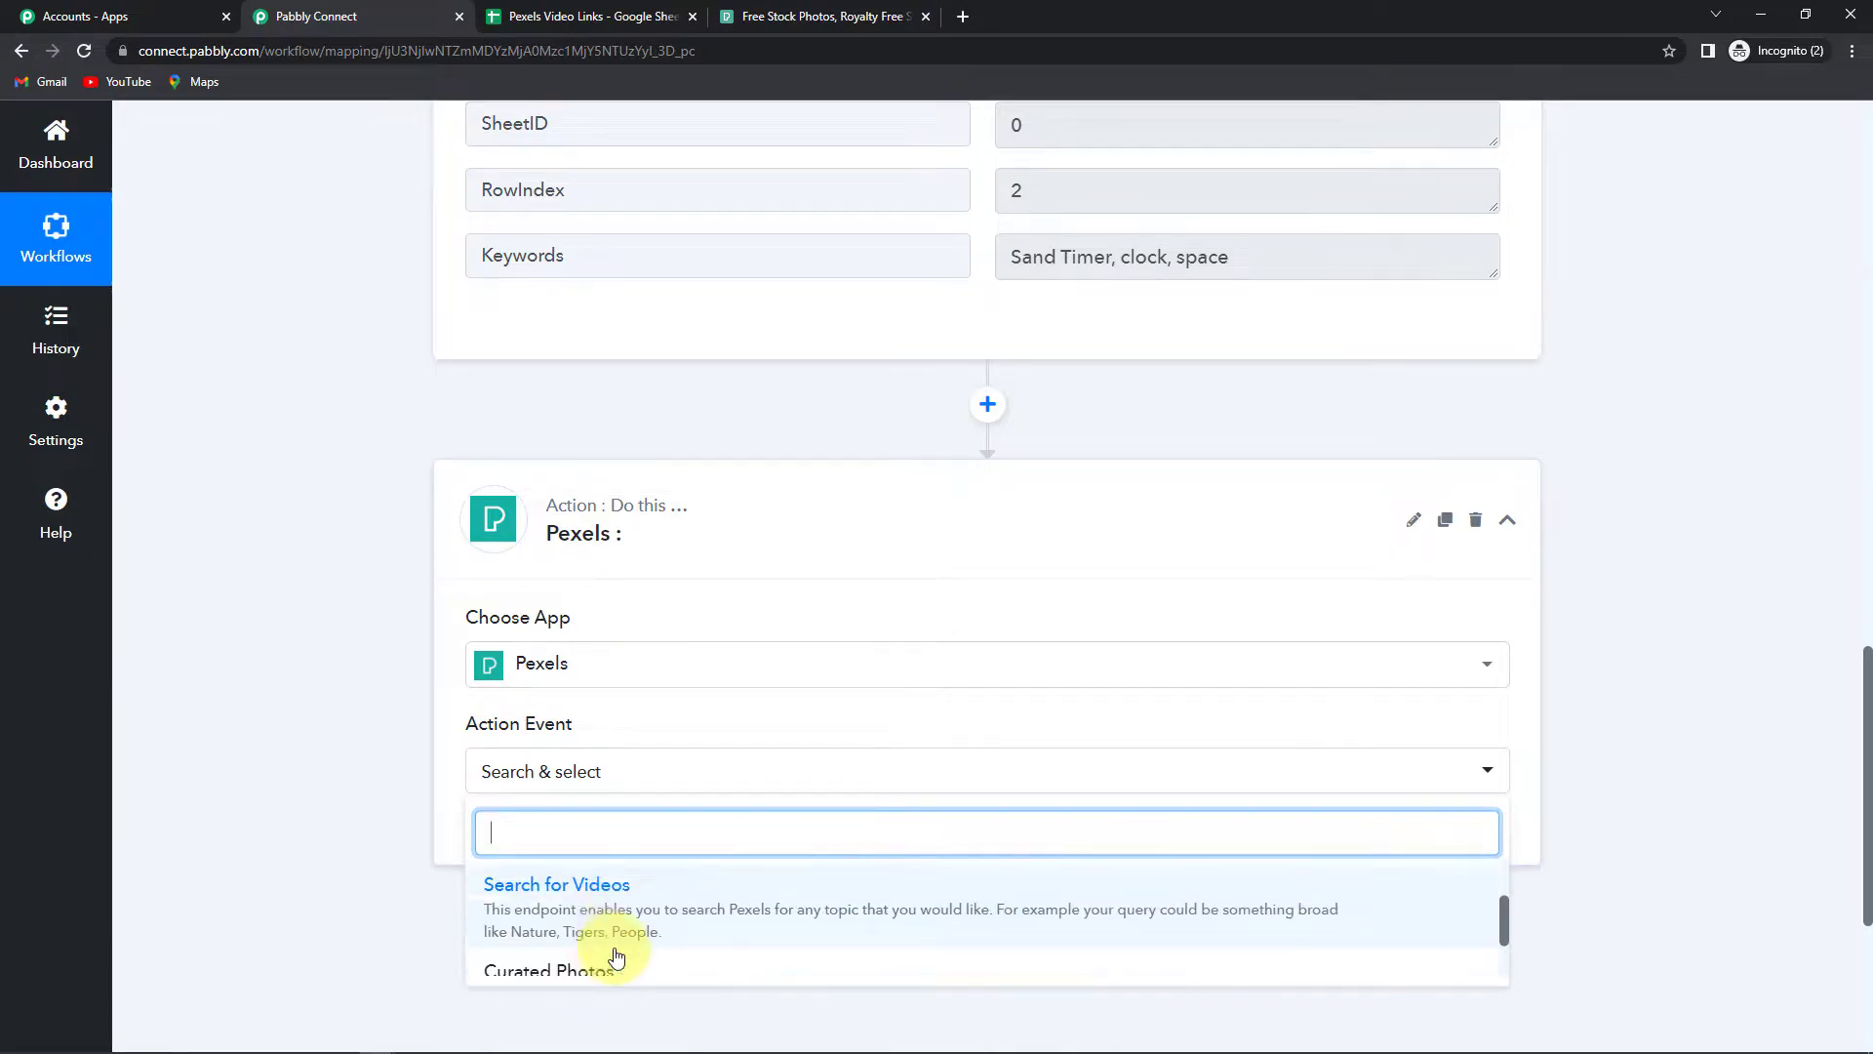
{"action": "left_click", "coordinate": [606, 928]}
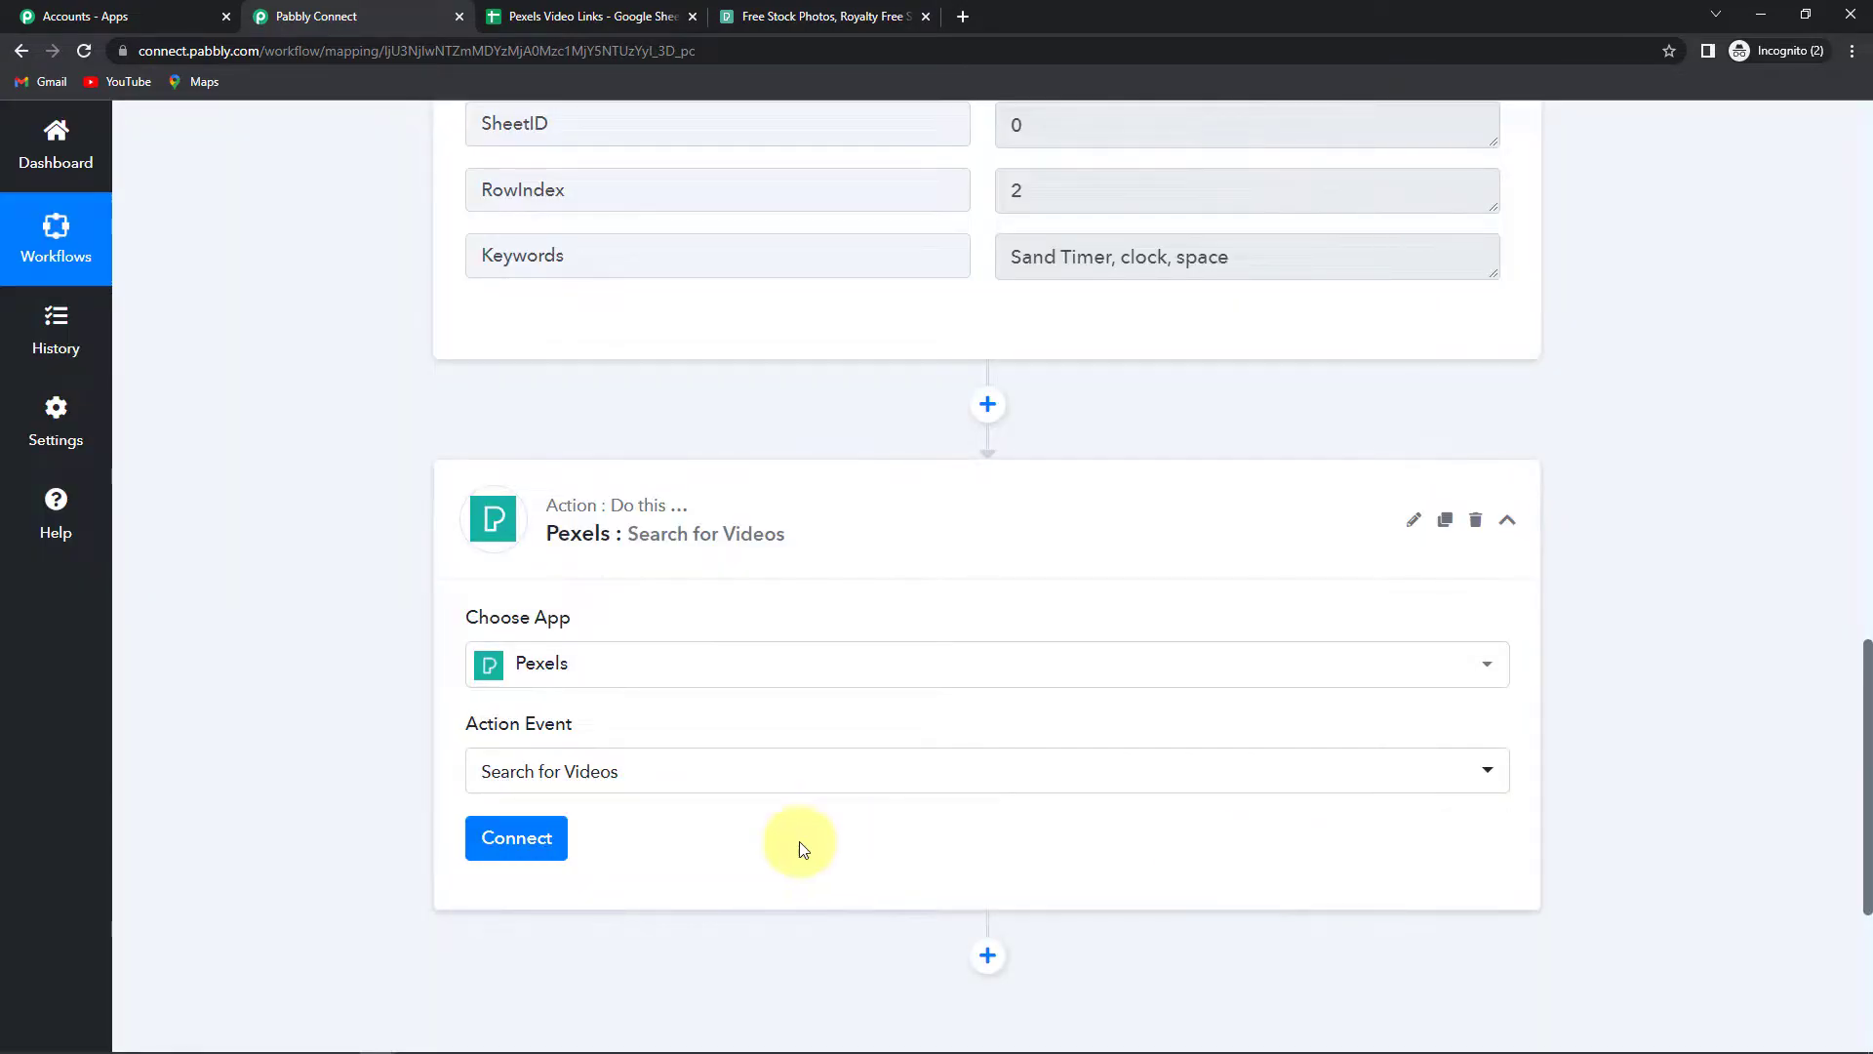
Step: Choose to add a new Pexels connection and open the Pexels page that provides the API key
{"action": "left_click", "coordinate": [503, 835]}
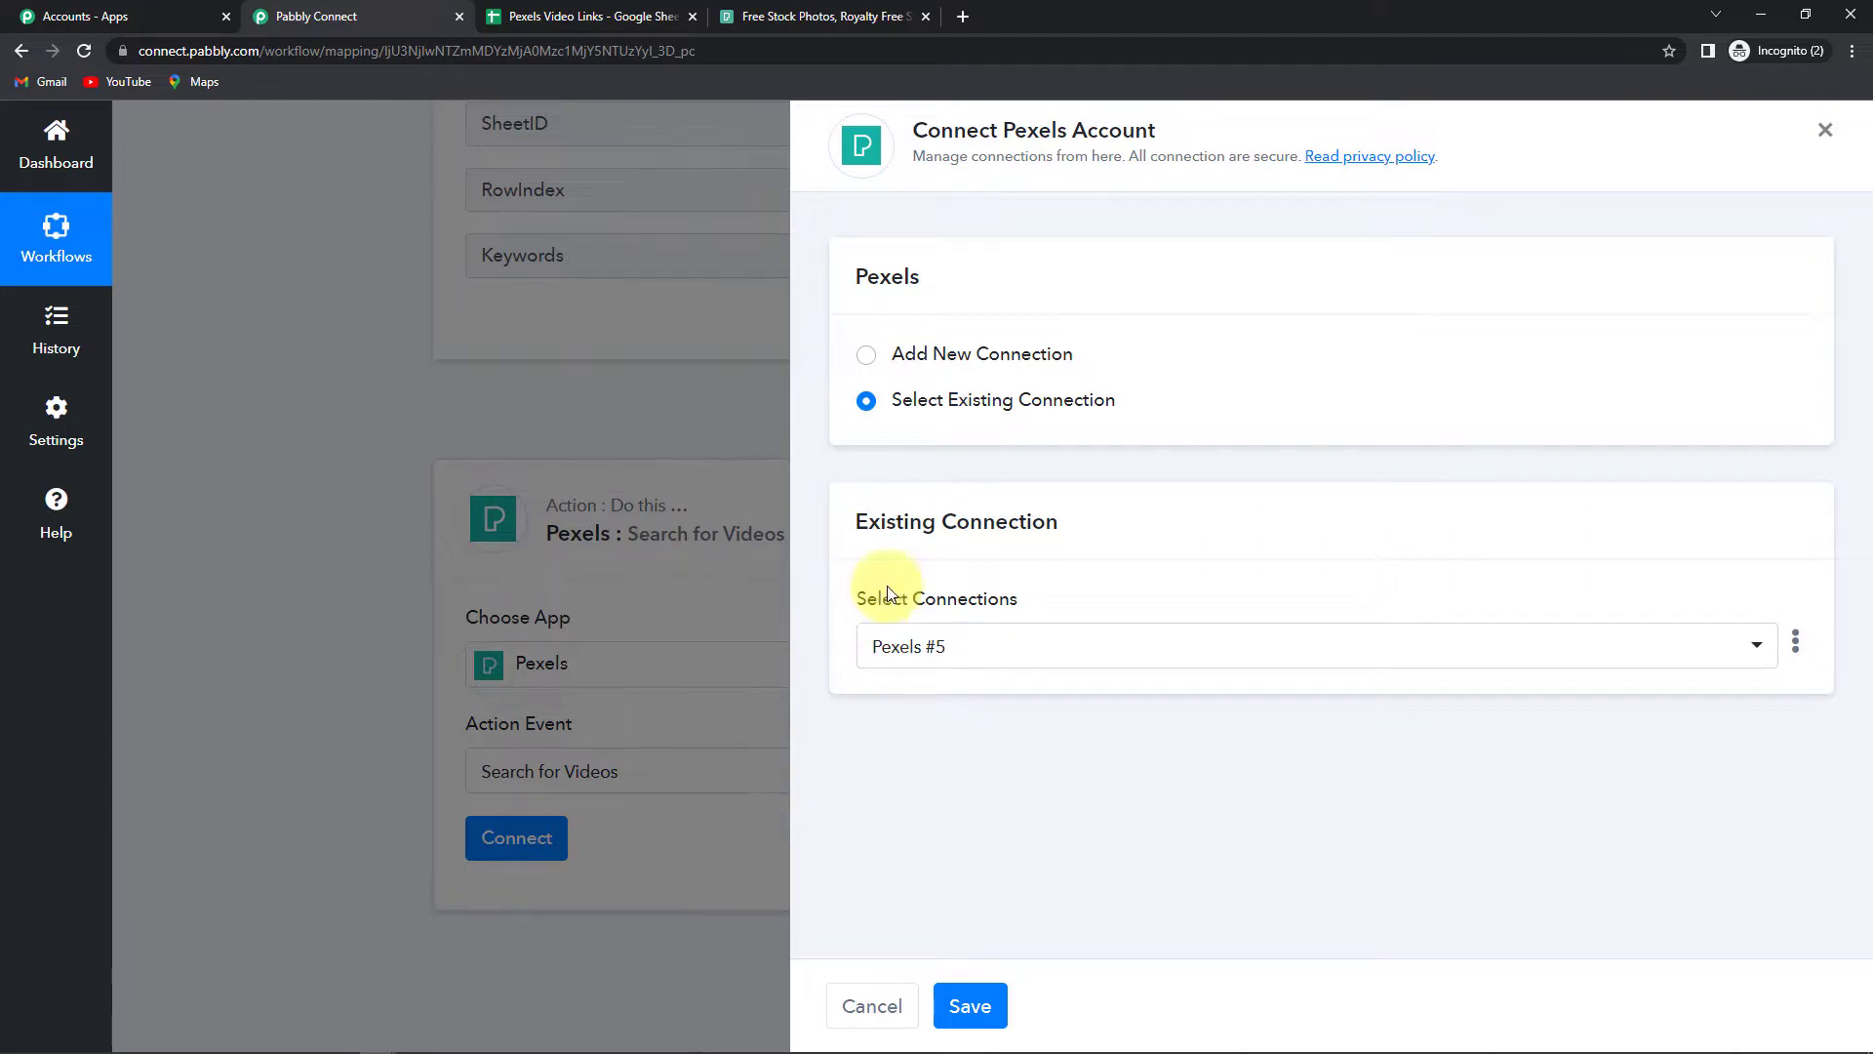
{"action": "left_click", "coordinate": [866, 357]}
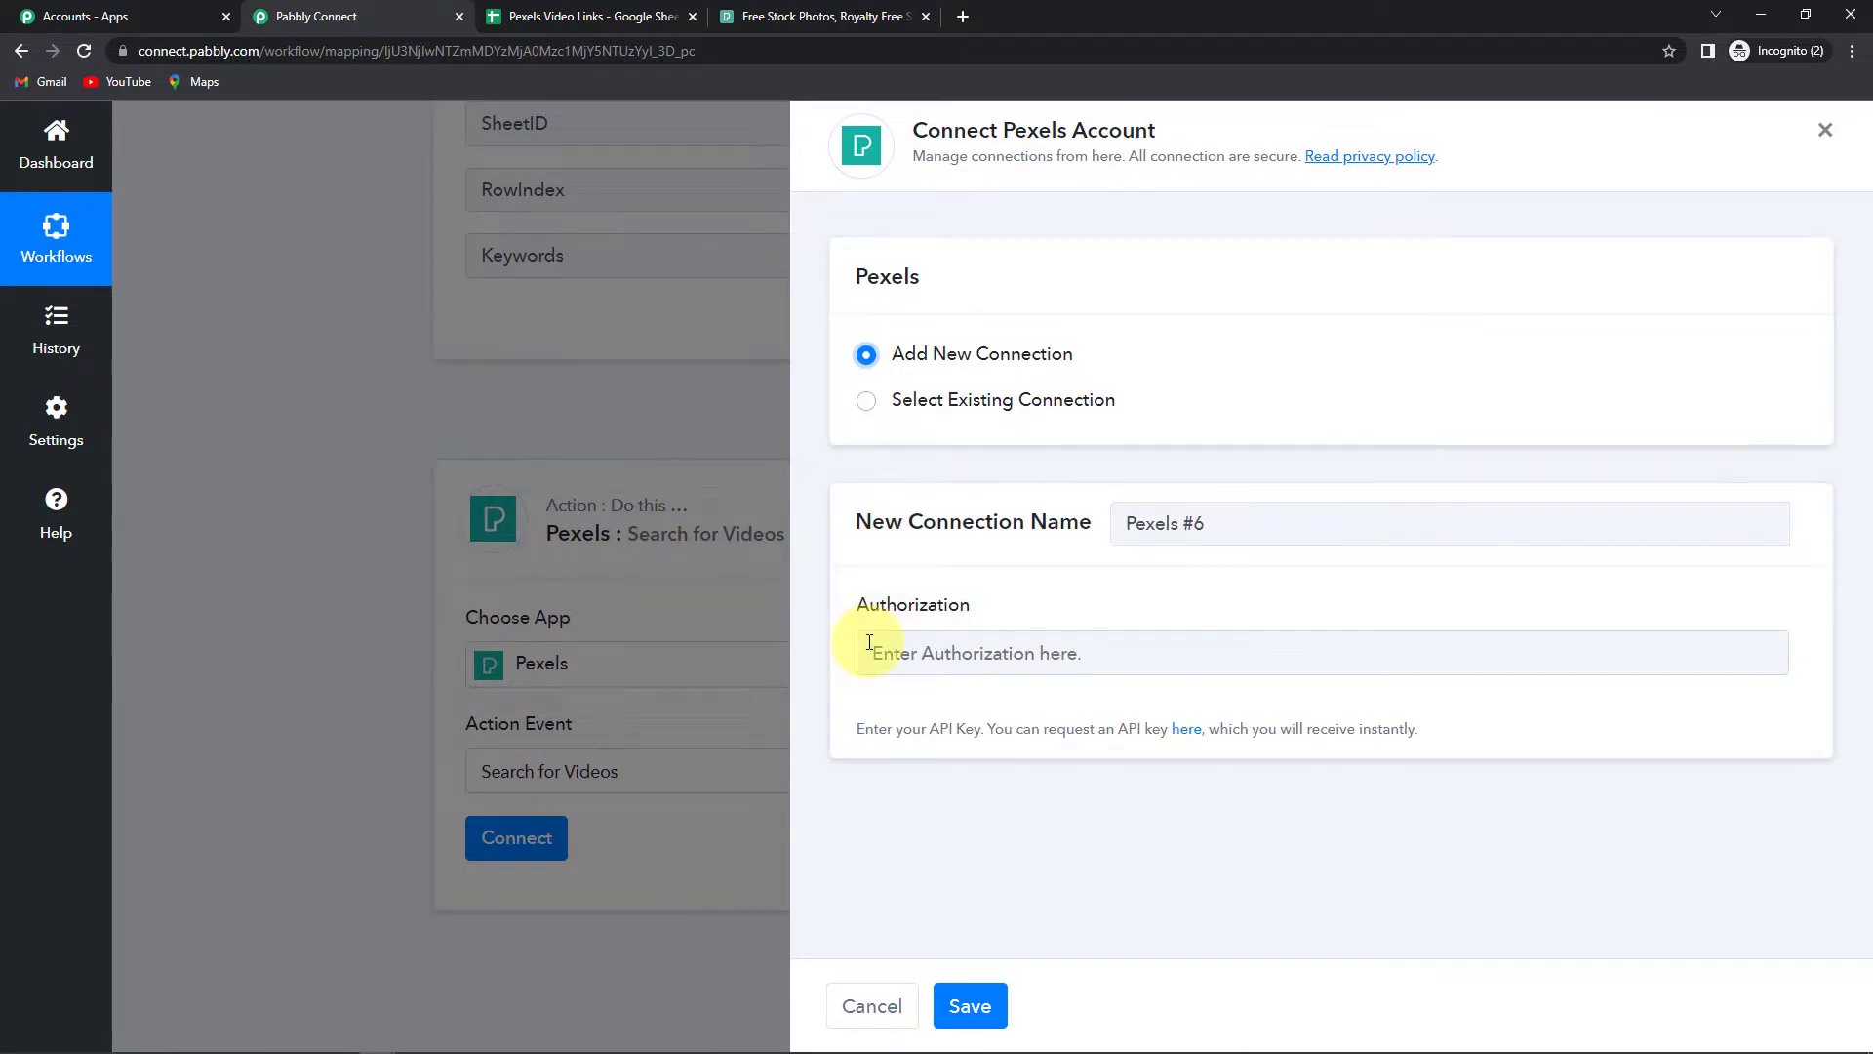
{"action": "left_click", "coordinate": [868, 650]}
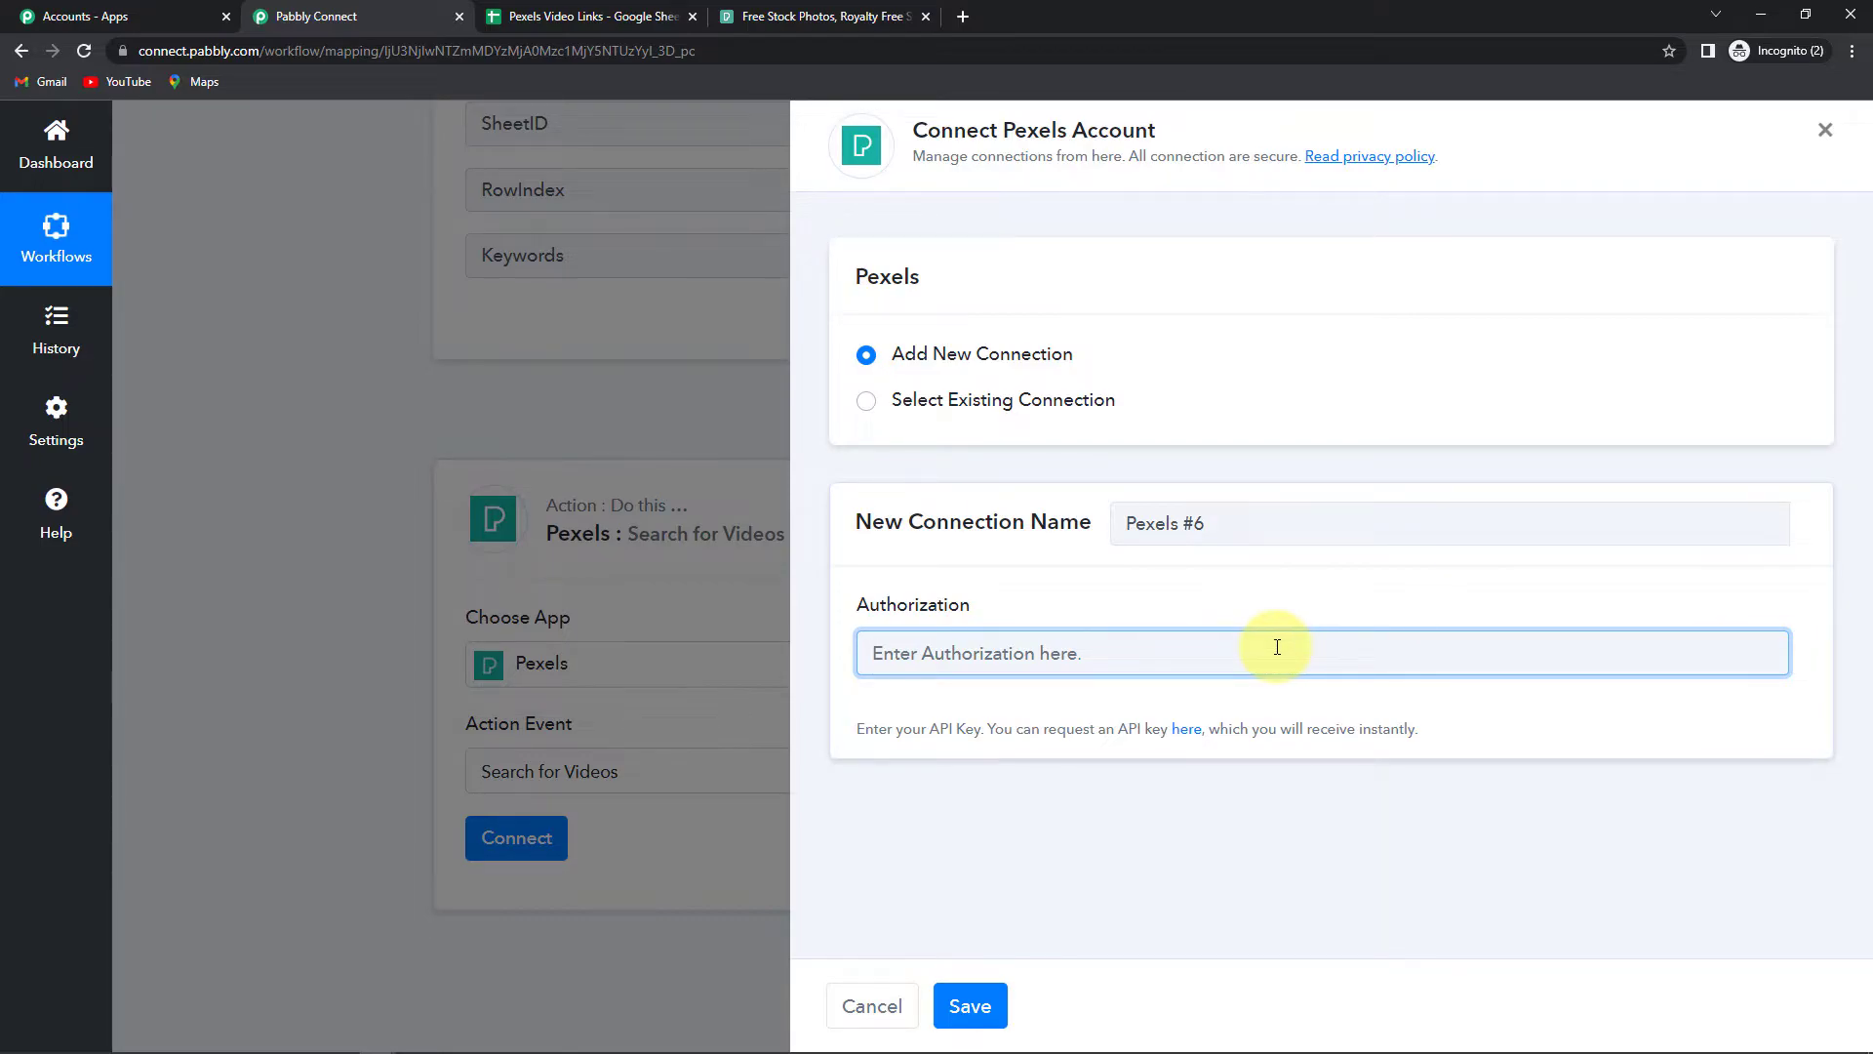
{"action": "left_click", "coordinate": [1184, 740]}
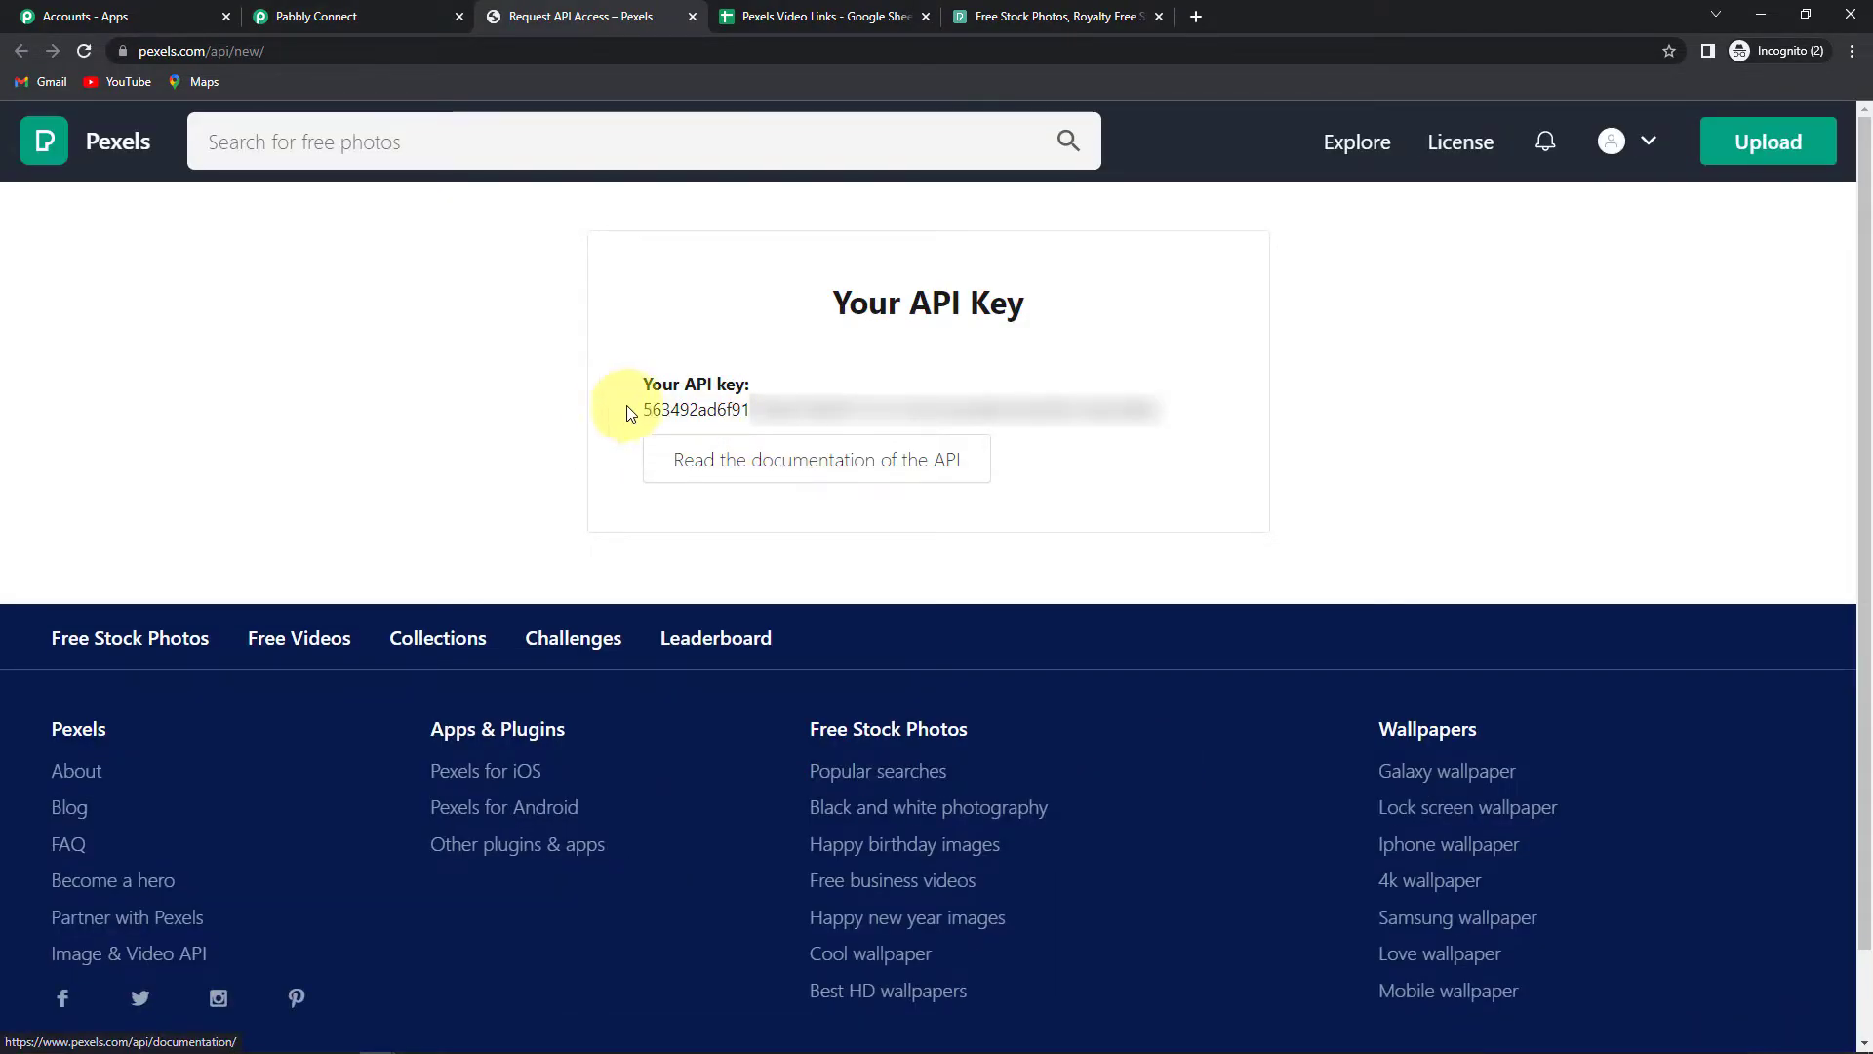
Step: Copy the API key from Pexels, paste it into the new connection's Authorization field in Pabbly Connect and save the connection
{"action": "left_click_drag", "start_coordinate": [642, 409], "coordinate": [1169, 417]}
{"action": "right_click", "coordinate": [1171, 418]}
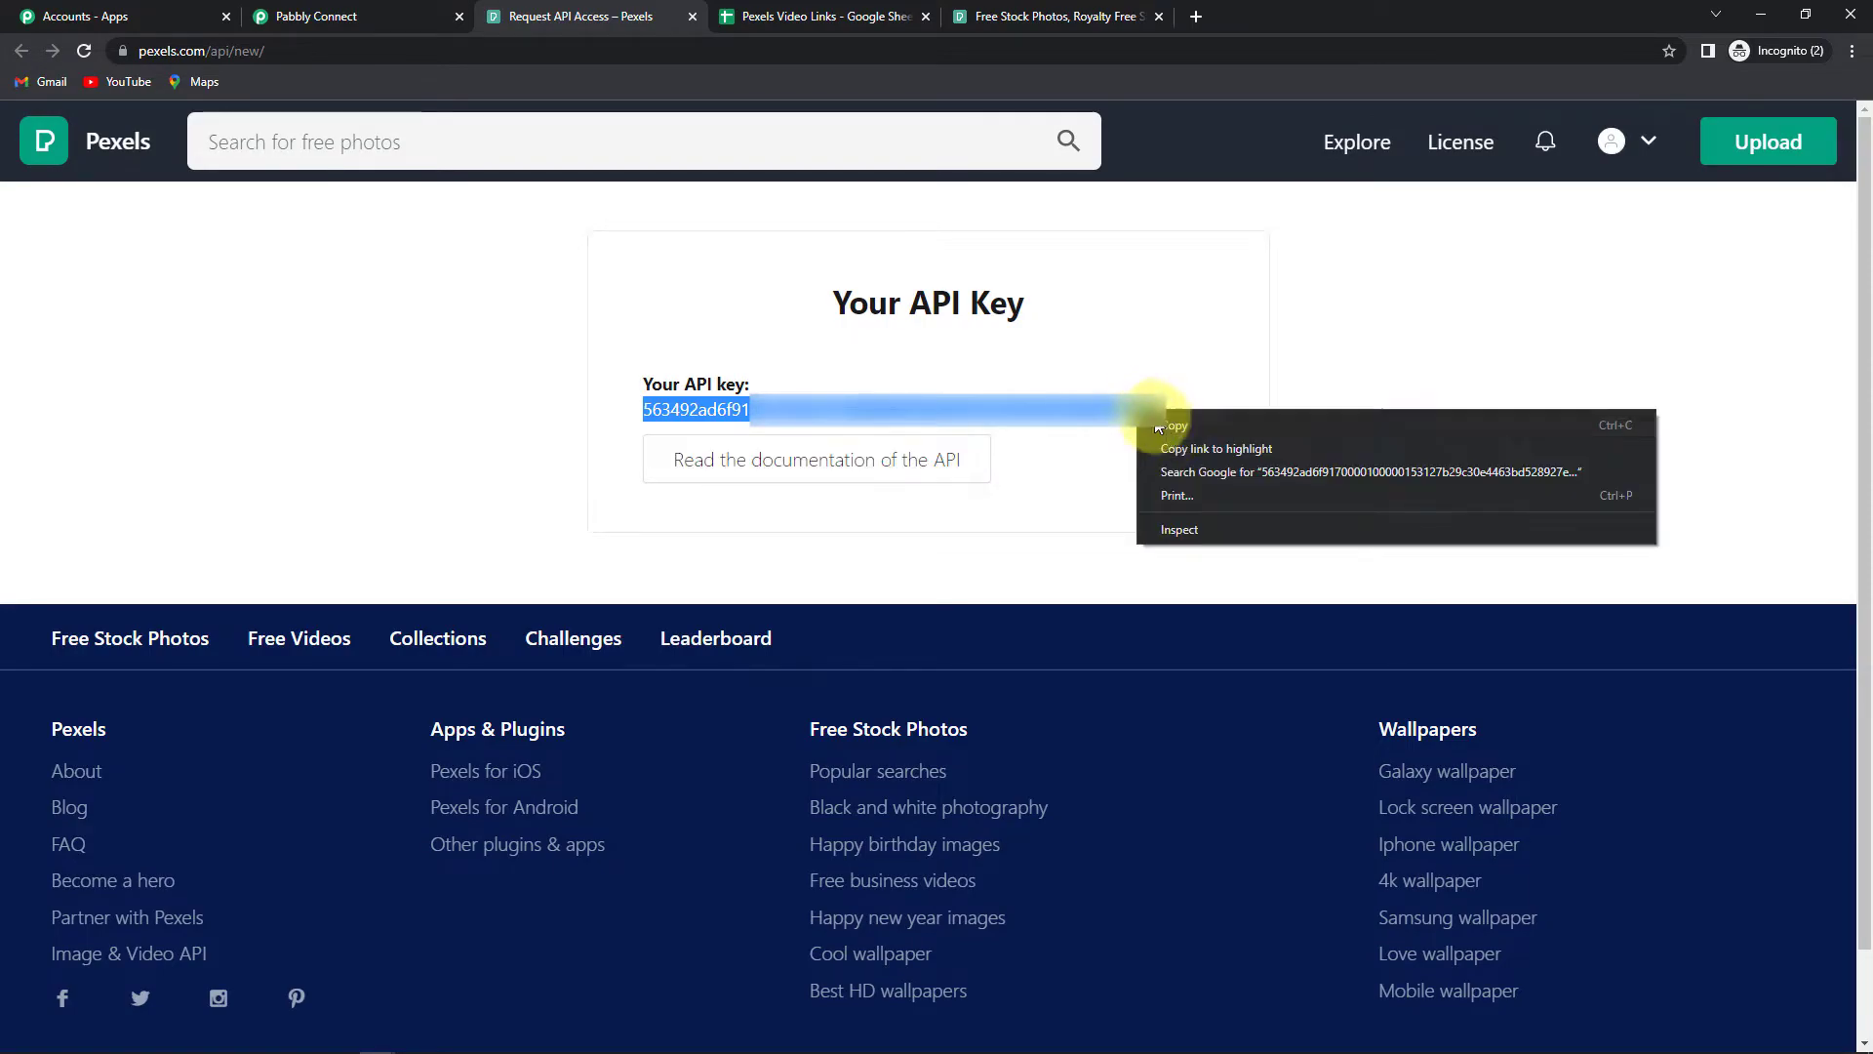
{"action": "left_click", "coordinate": [1195, 414]}
{"action": "left_click", "coordinate": [344, 18]}
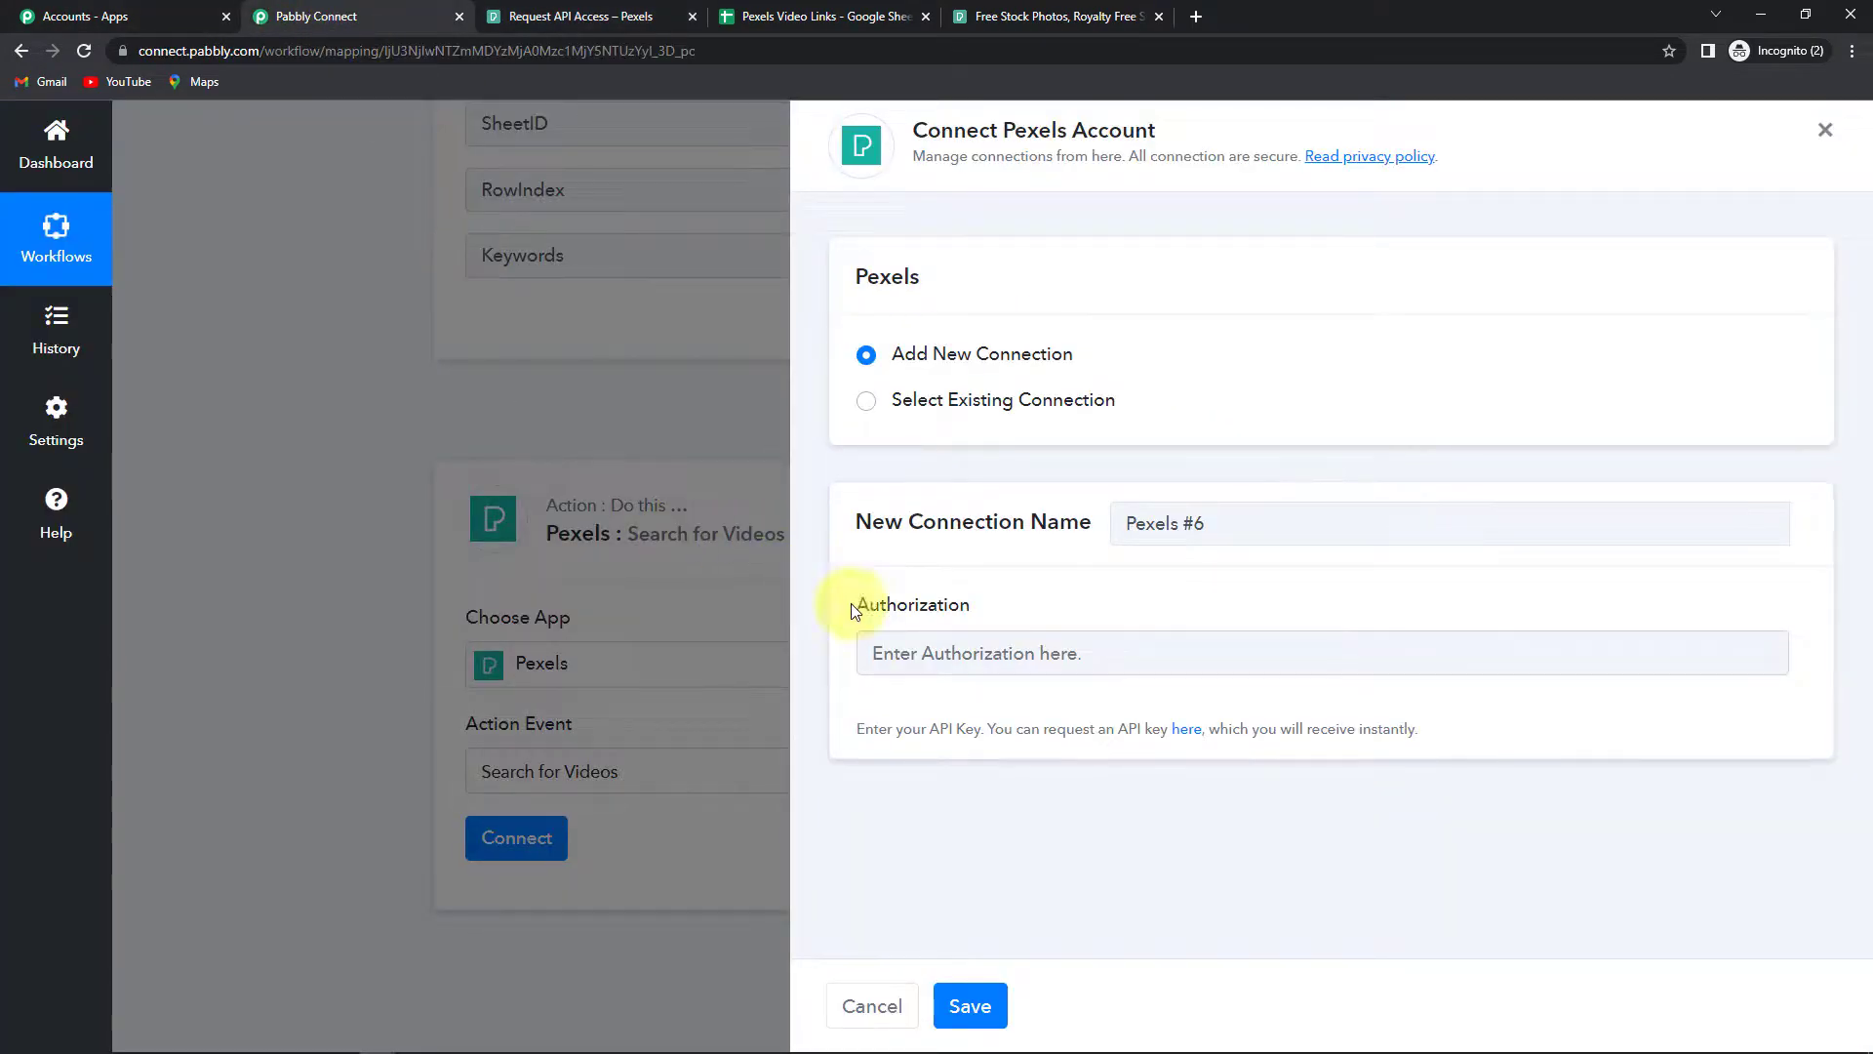
{"action": "left_click", "coordinate": [898, 650]}
{"action": "key", "text": "ctrl+v"}
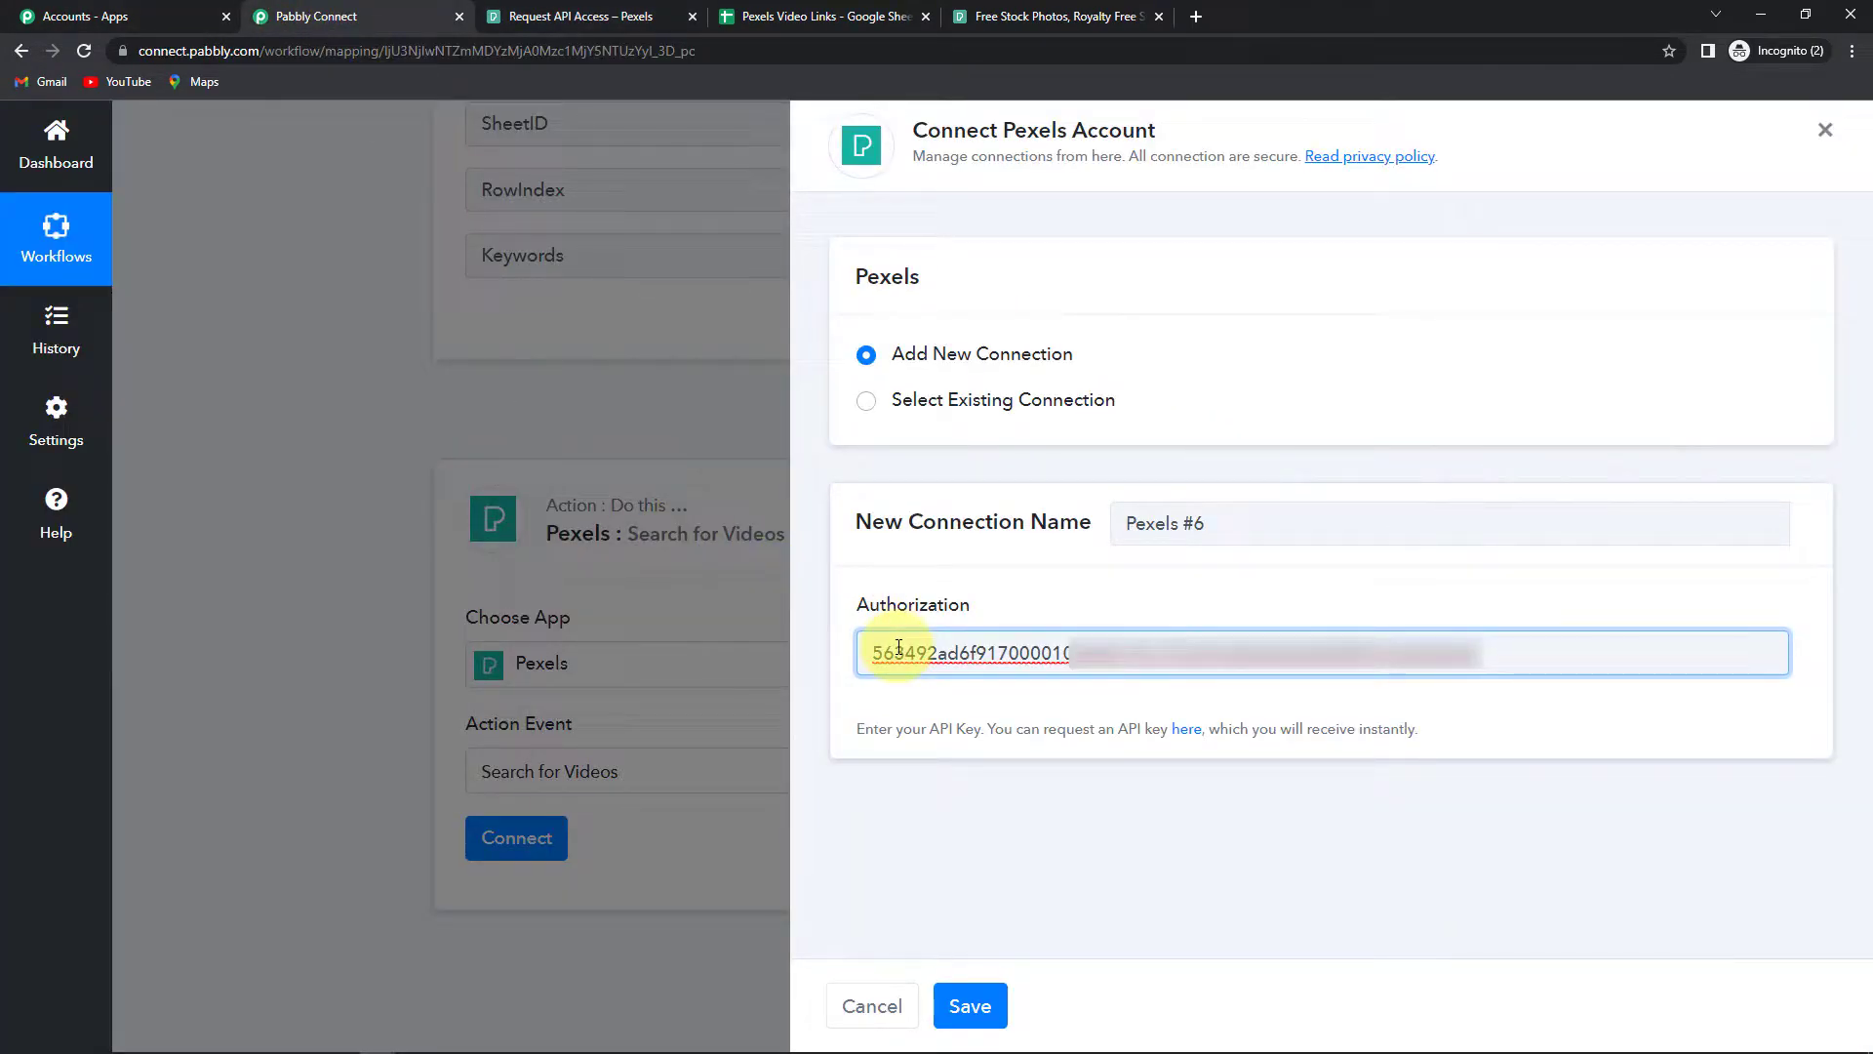
{"action": "left_click", "coordinate": [970, 1004]}
Step: Map the Keywords value from the Google Sheets trigger into the Query field of the Pexels video search
{"action": "scroll", "coordinate": [1014, 351], "scroll_direction": "down", "scroll_amount": 5}
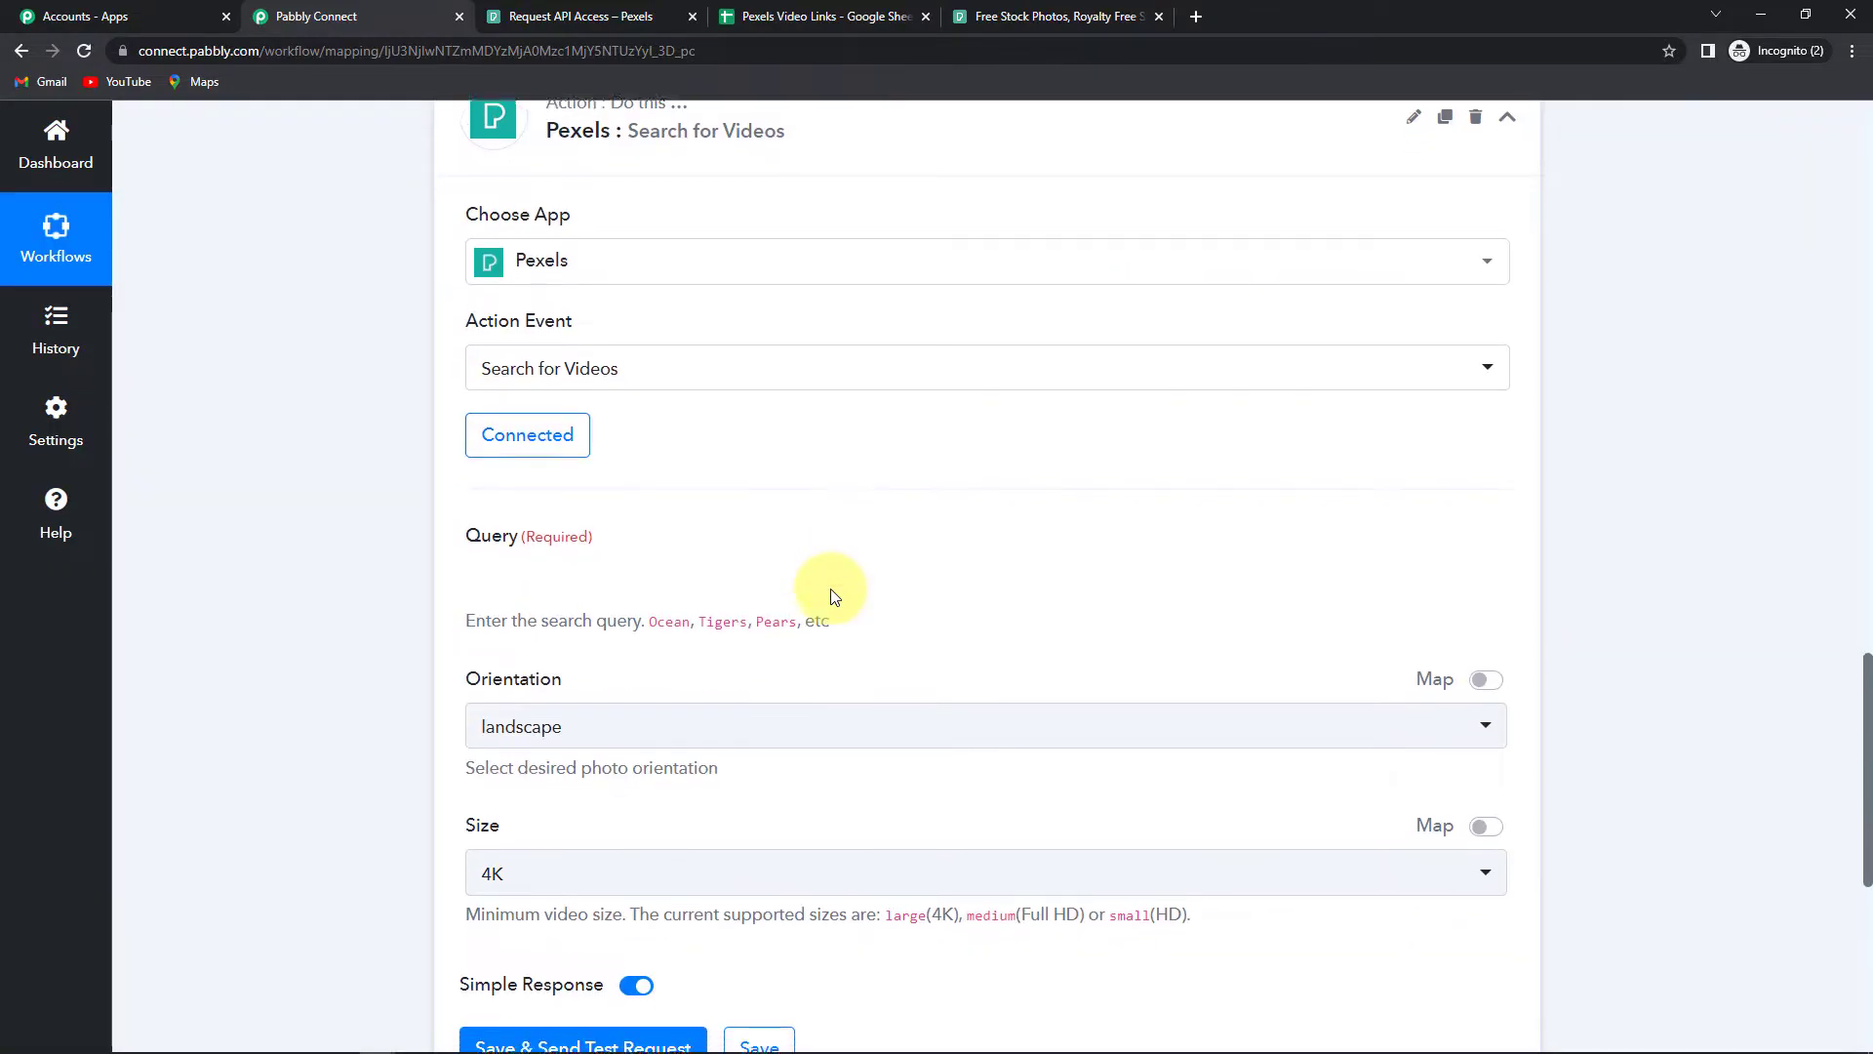
{"action": "scroll", "coordinate": [415, 546], "scroll_direction": "down", "scroll_amount": 1}
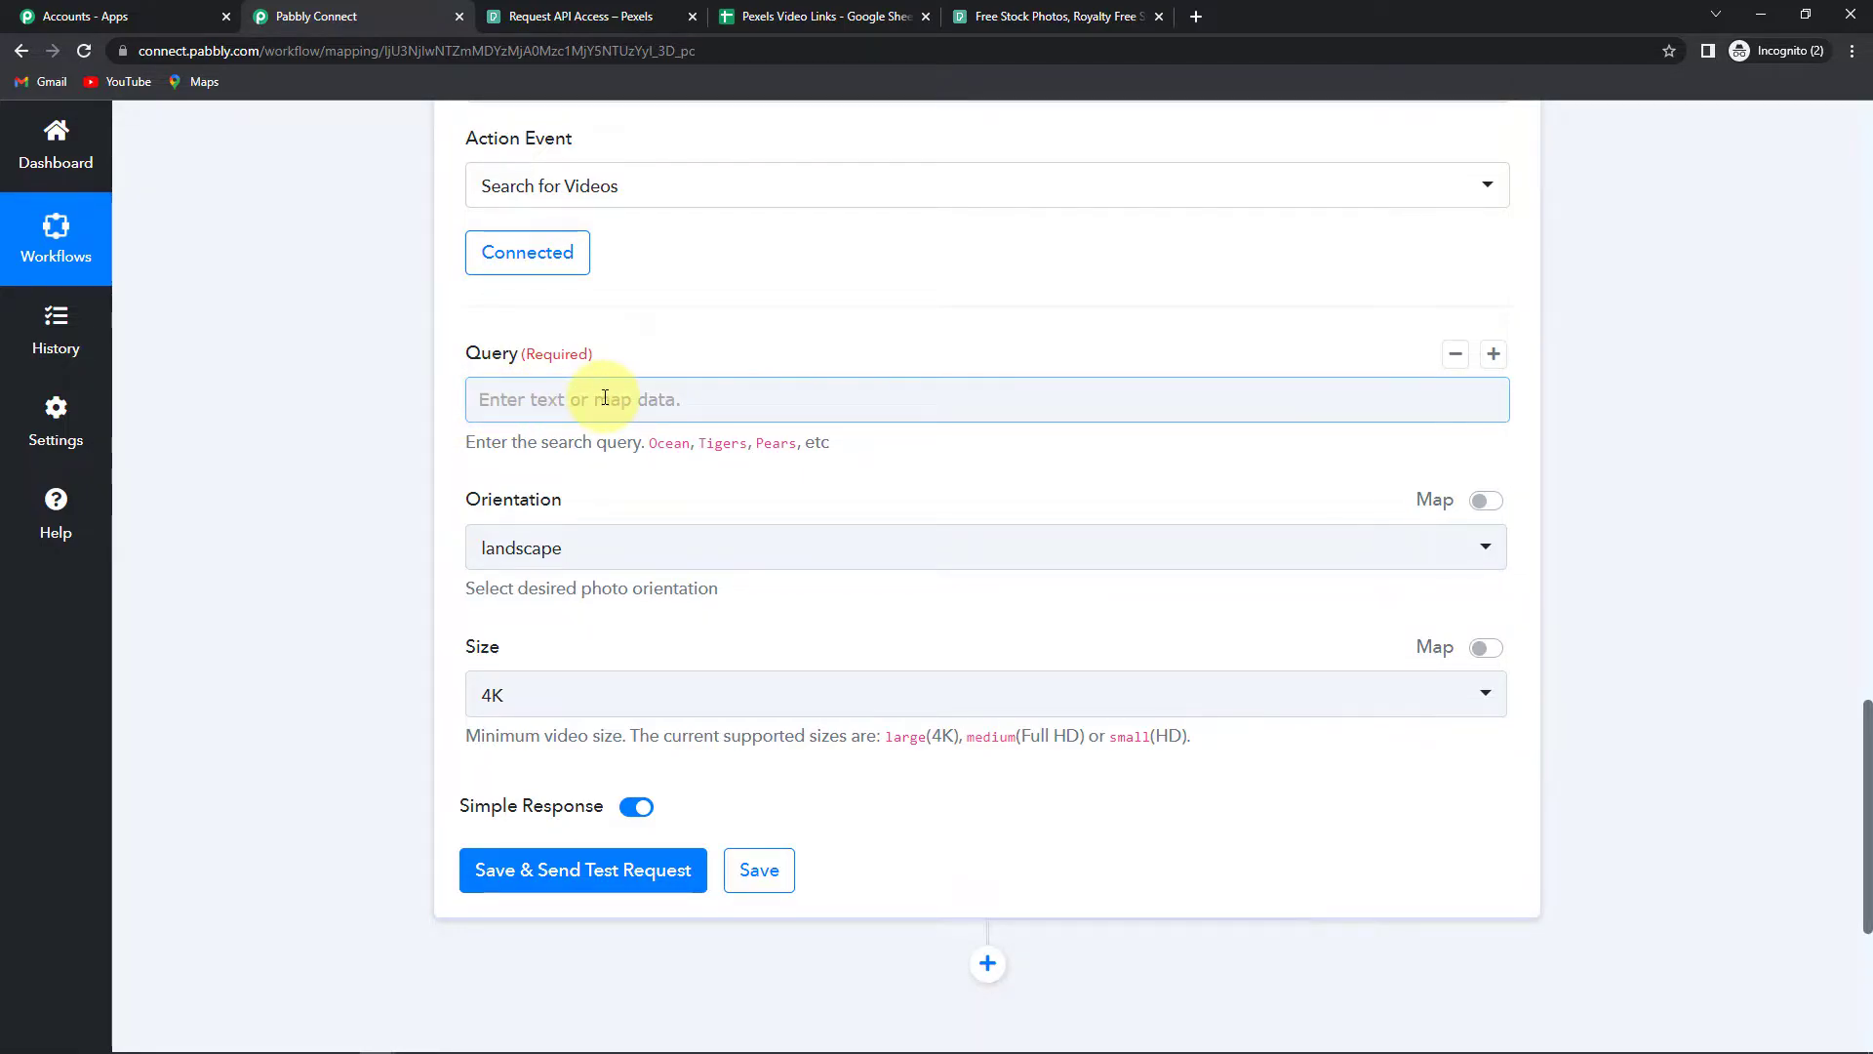
{"action": "left_click", "coordinate": [566, 400]}
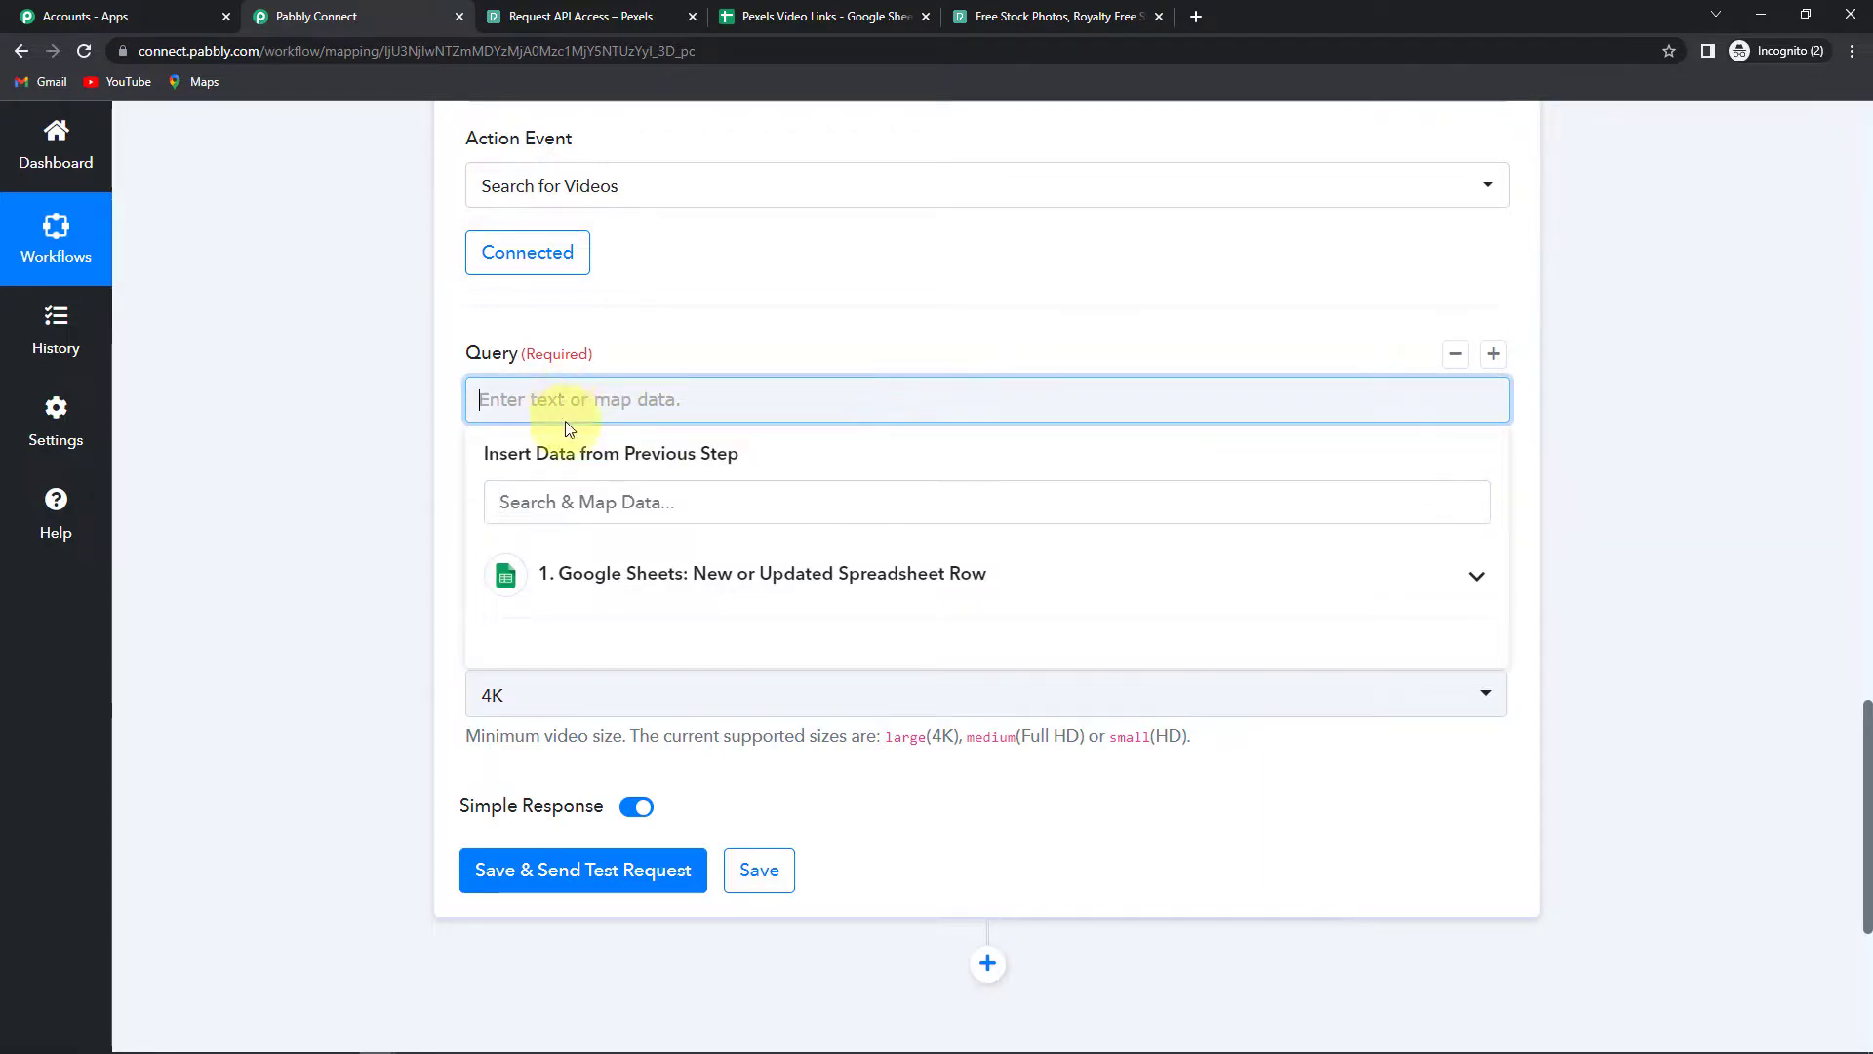
{"action": "left_click", "coordinate": [584, 586]}
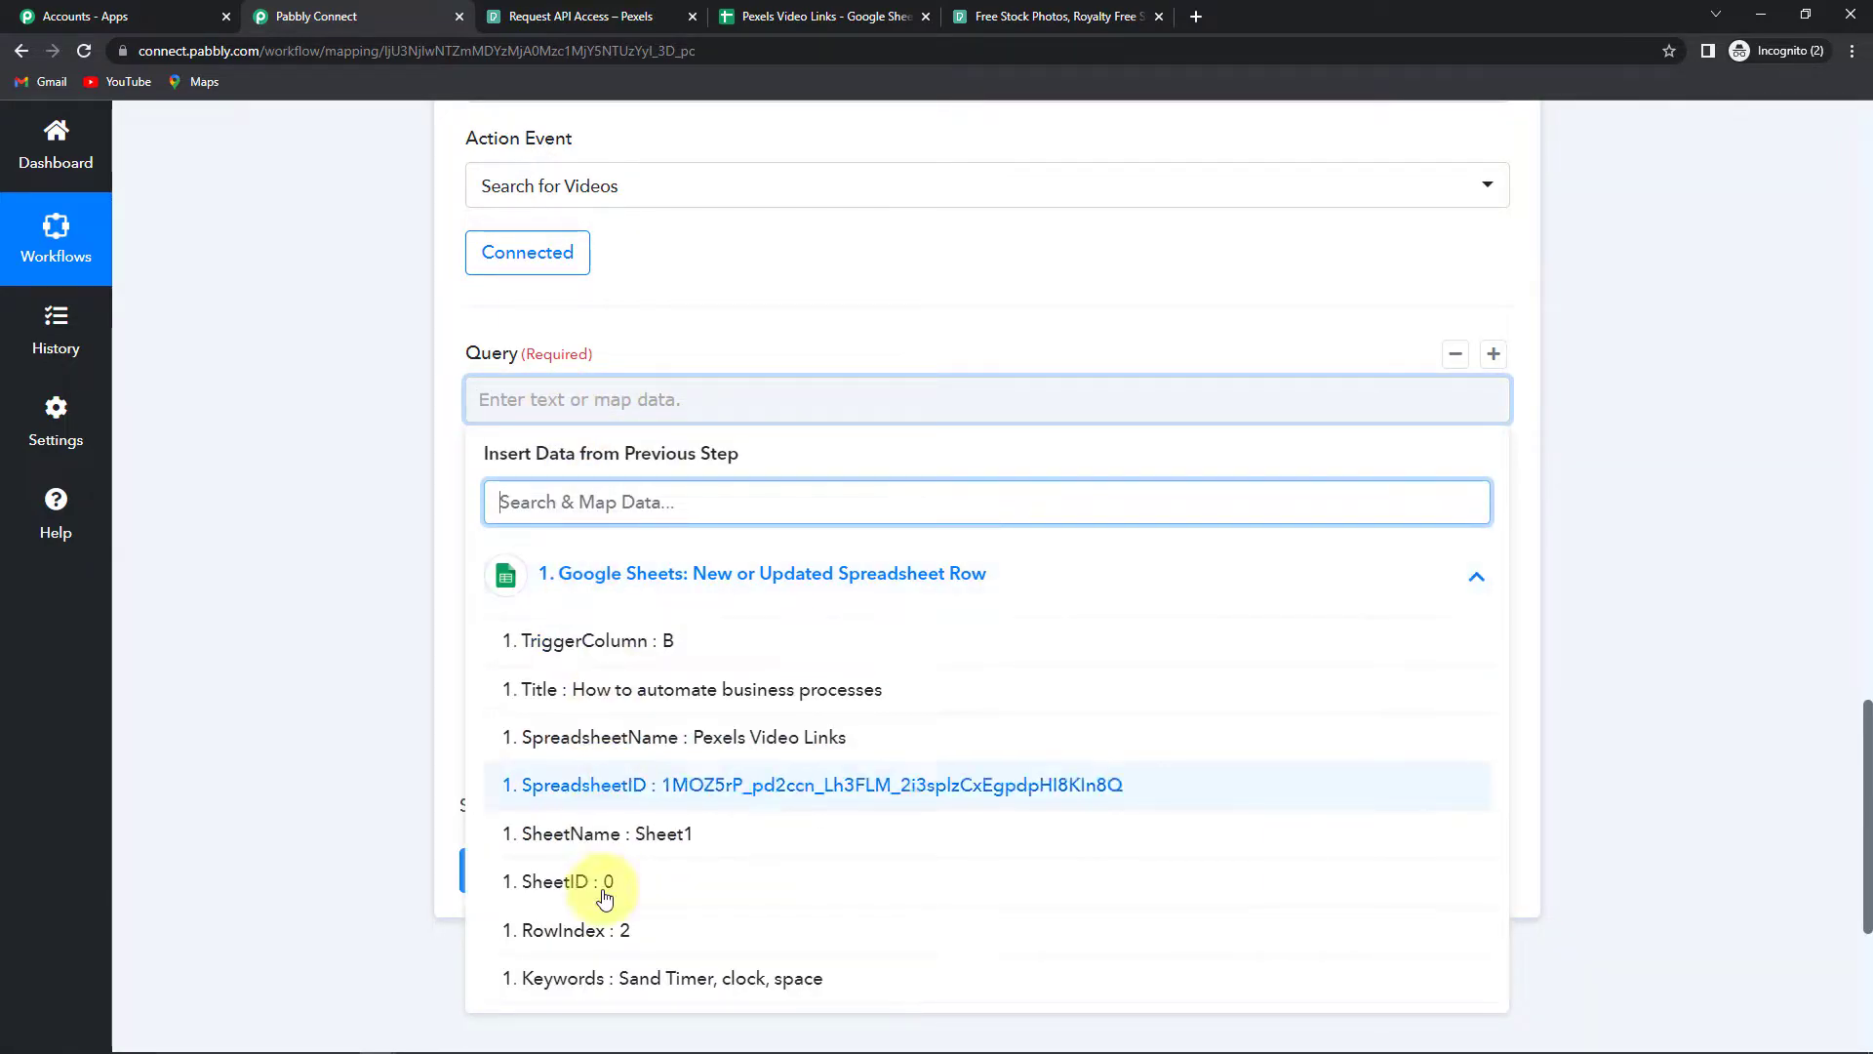
{"action": "left_click", "coordinate": [586, 981]}
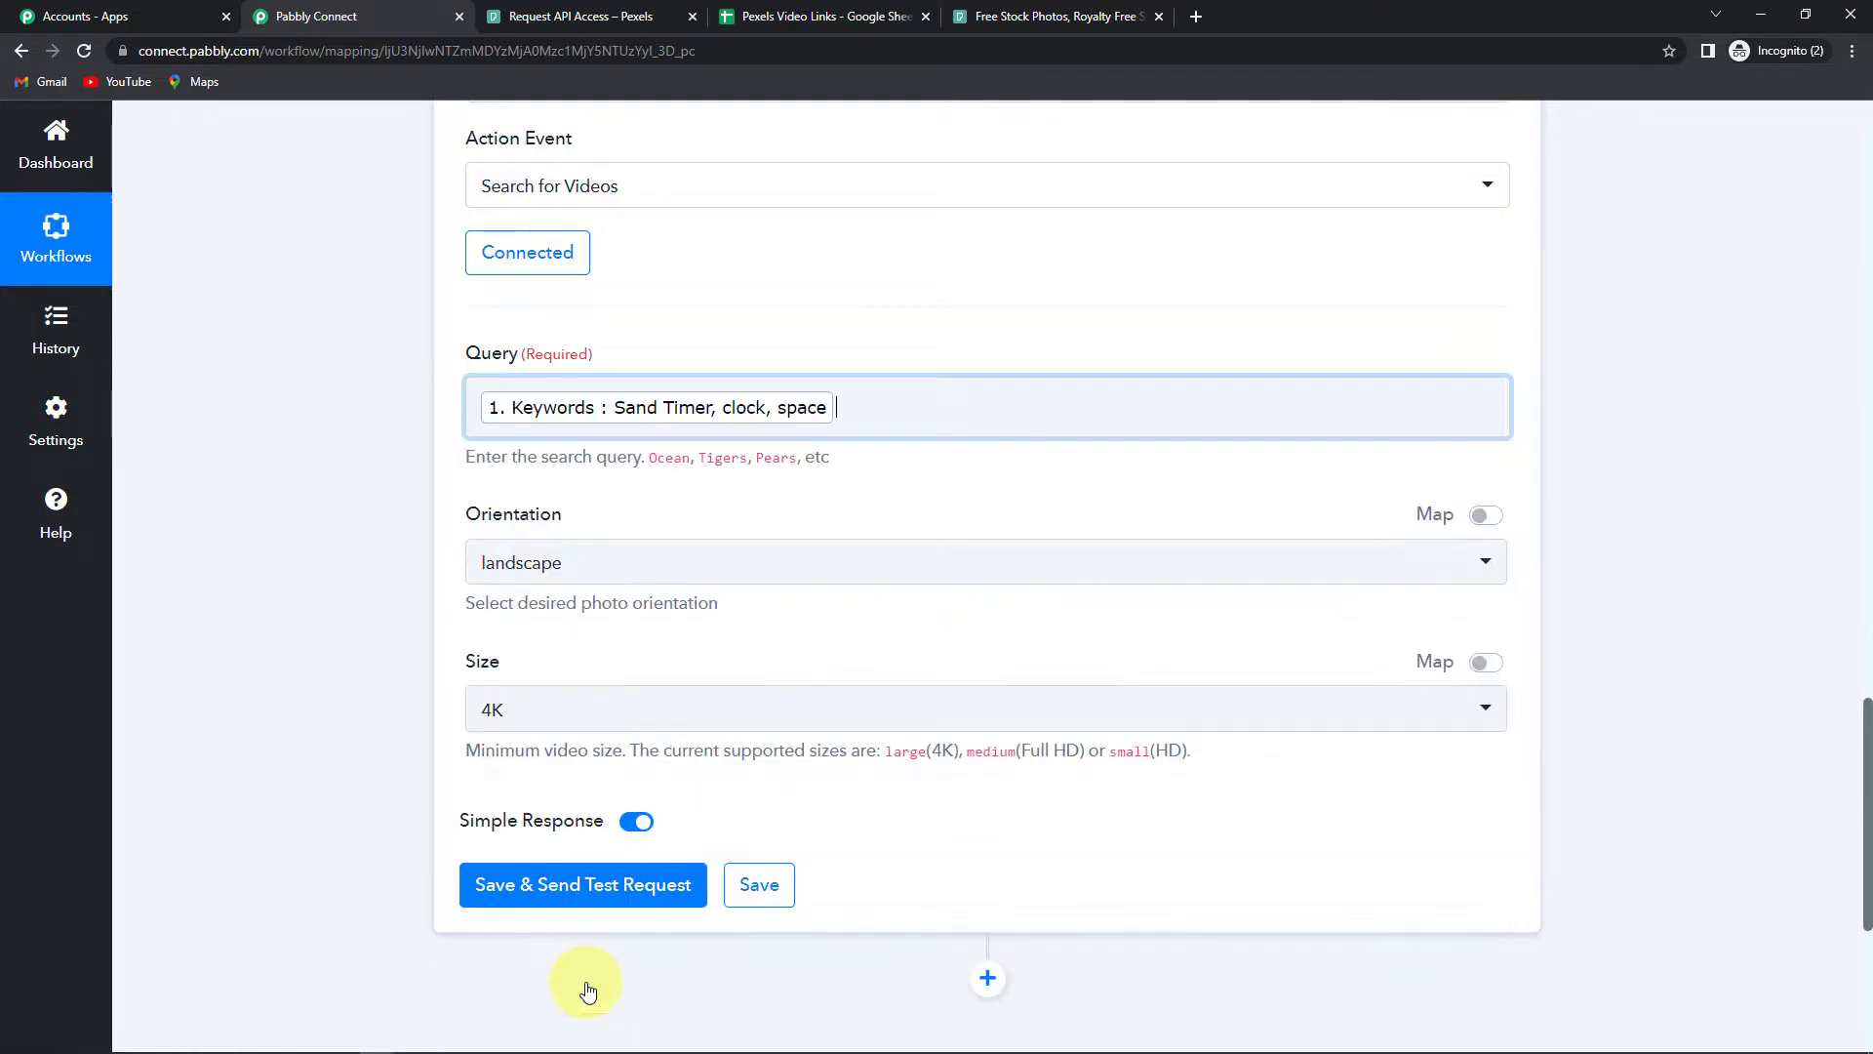
{"action": "left_click", "coordinate": [326, 703]}
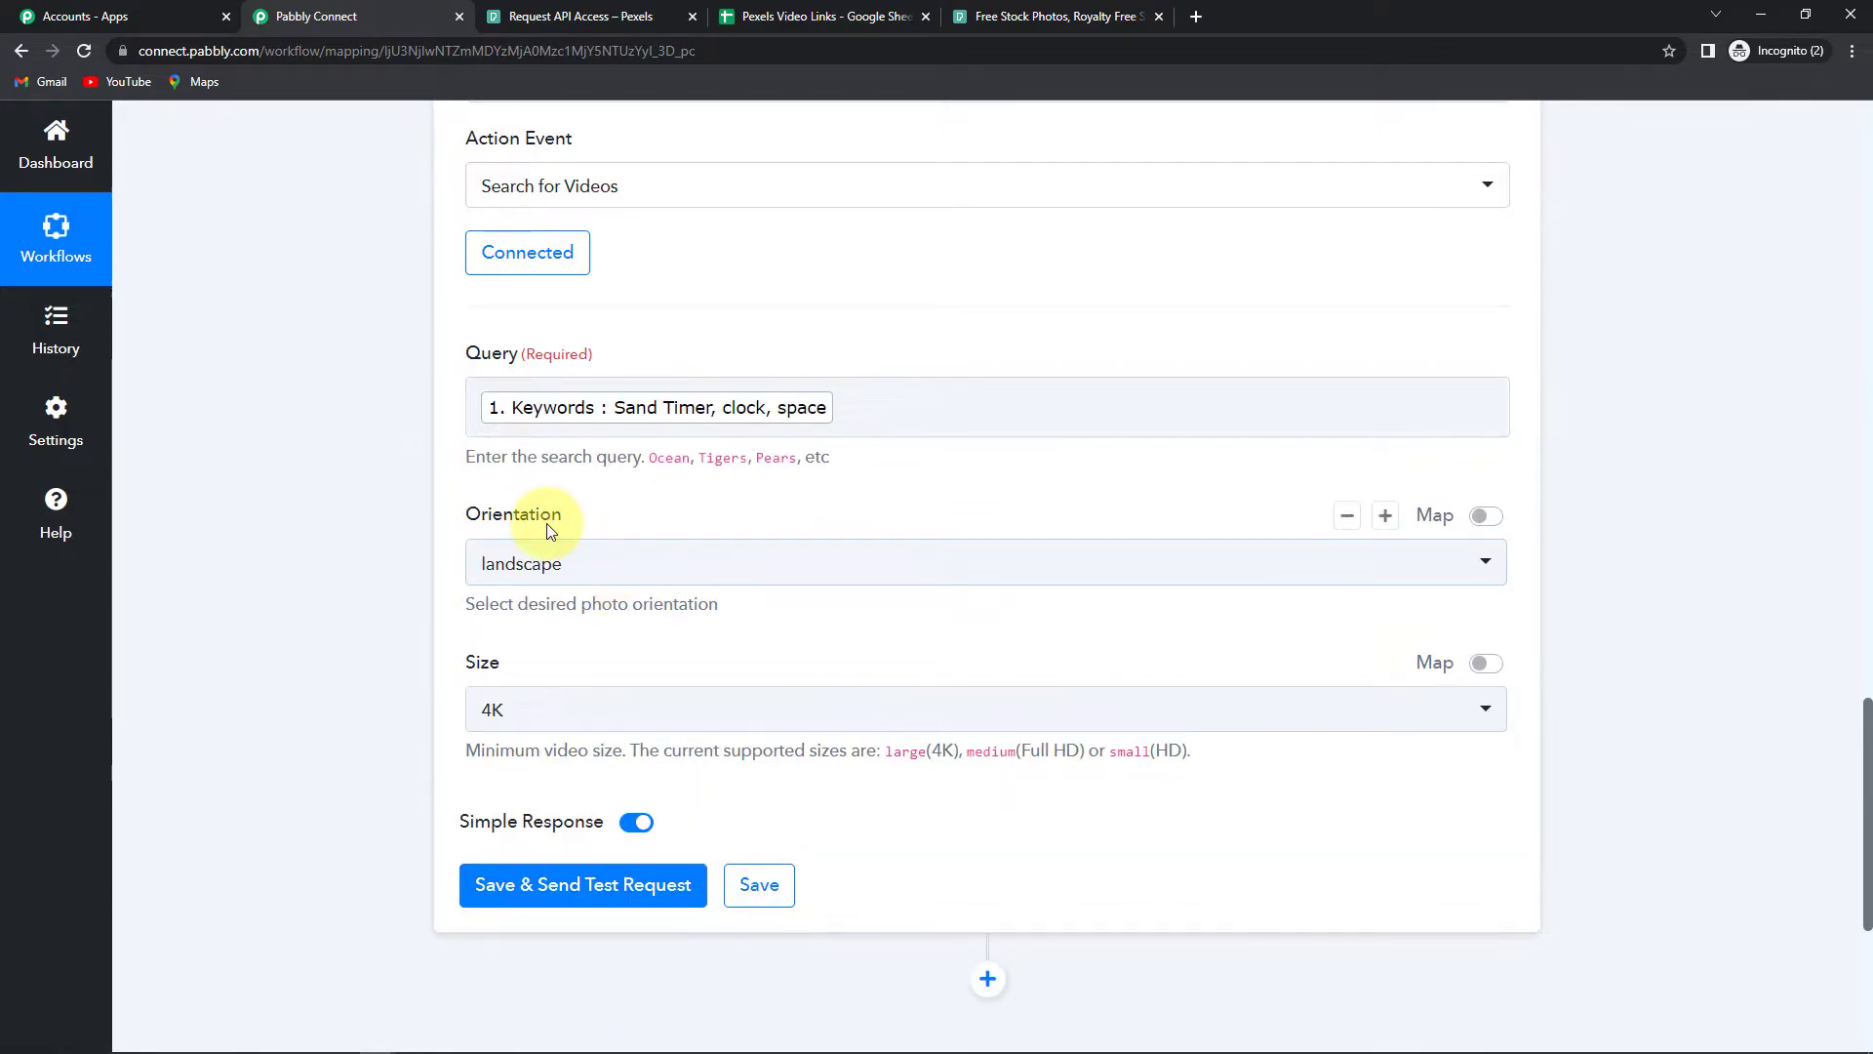
Step: Keep the video search's orientation at landscape and size at 4K, save the Pexels step and send a test request
{"action": "left_click", "coordinate": [644, 568]}
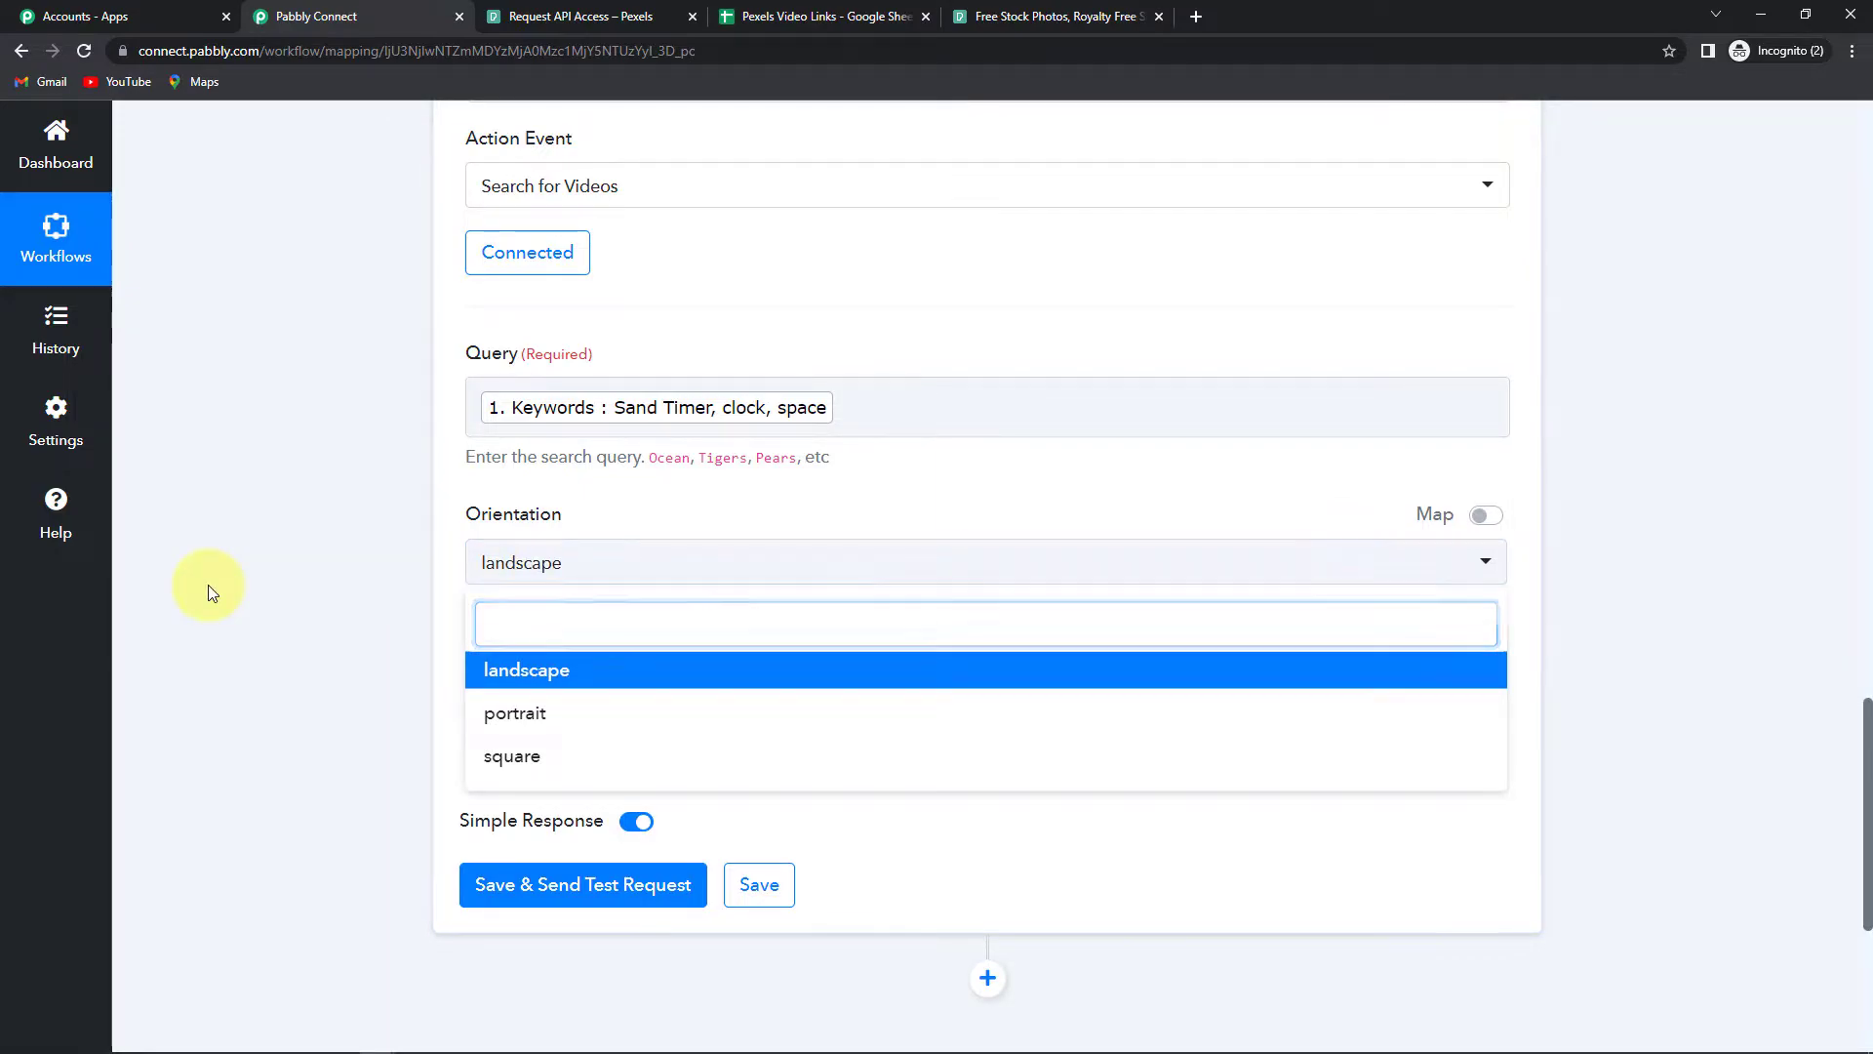
{"action": "left_click", "coordinate": [195, 584]}
{"action": "scroll", "coordinate": [260, 636], "scroll_direction": "down", "scroll_amount": 1}
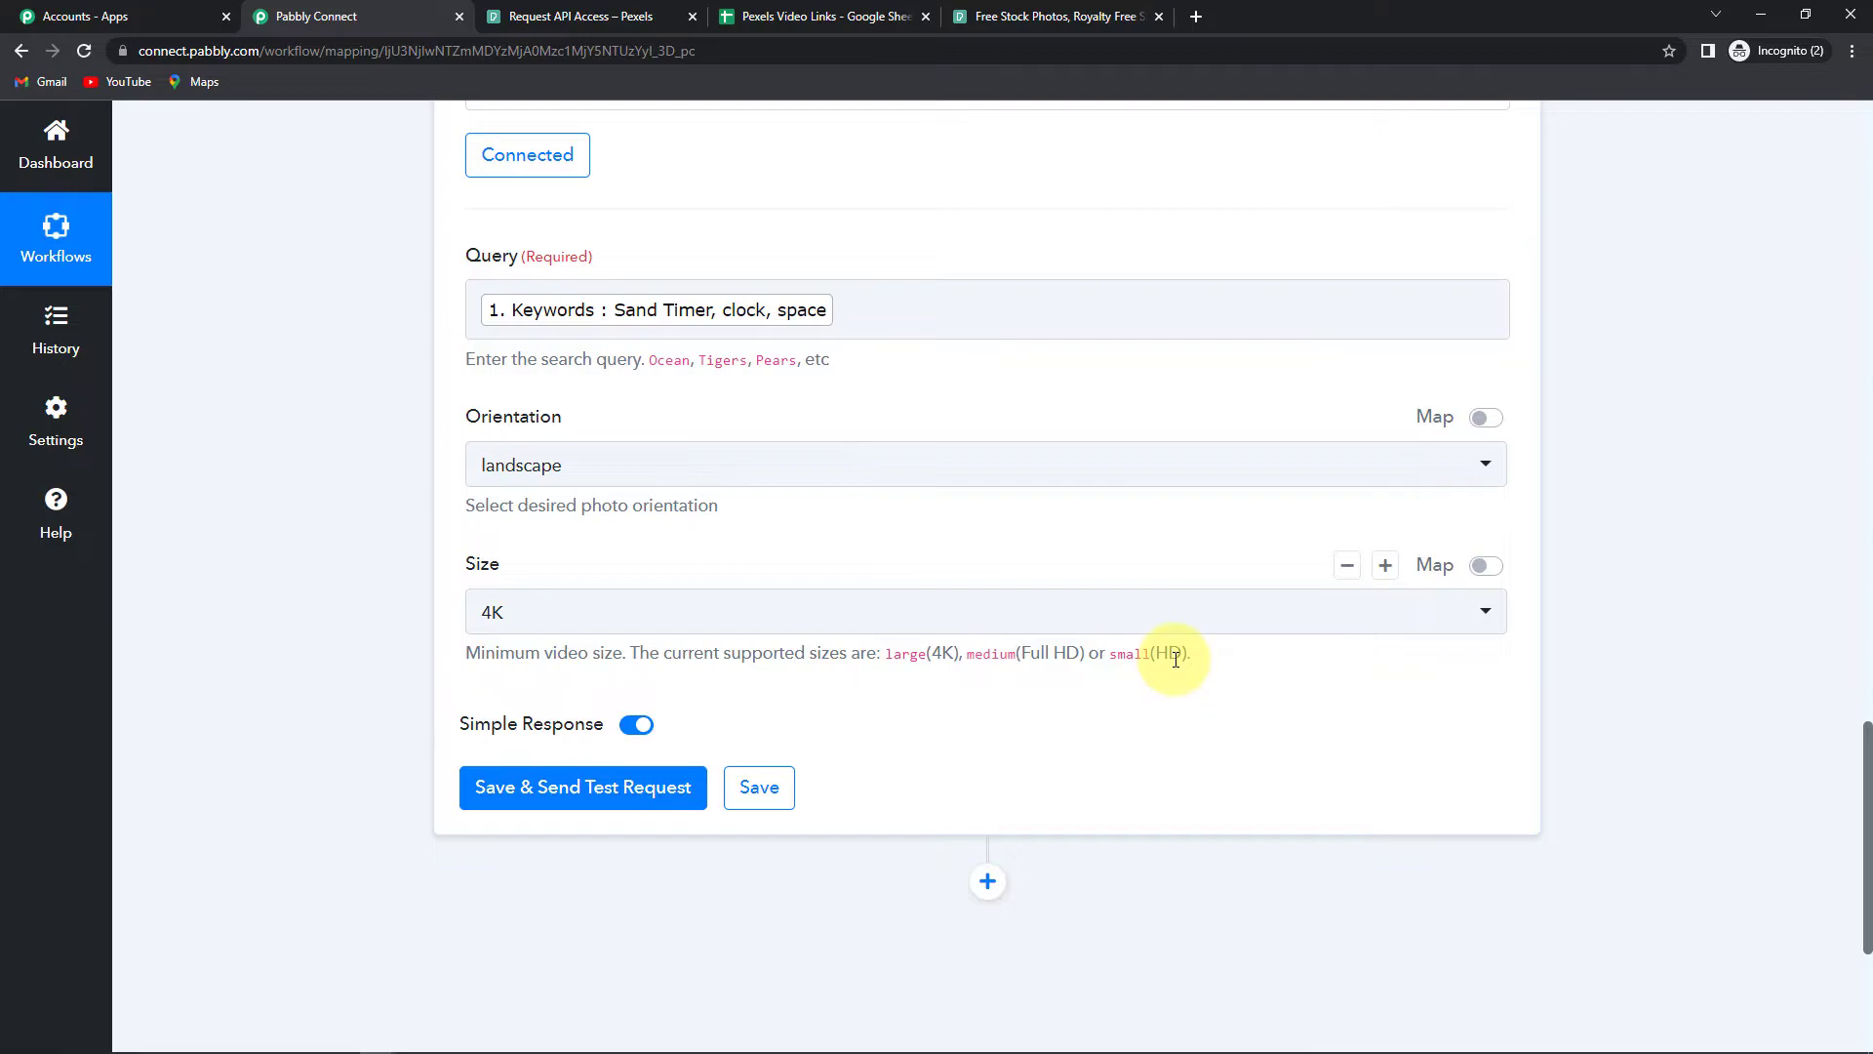
{"action": "left_click", "coordinate": [523, 618]}
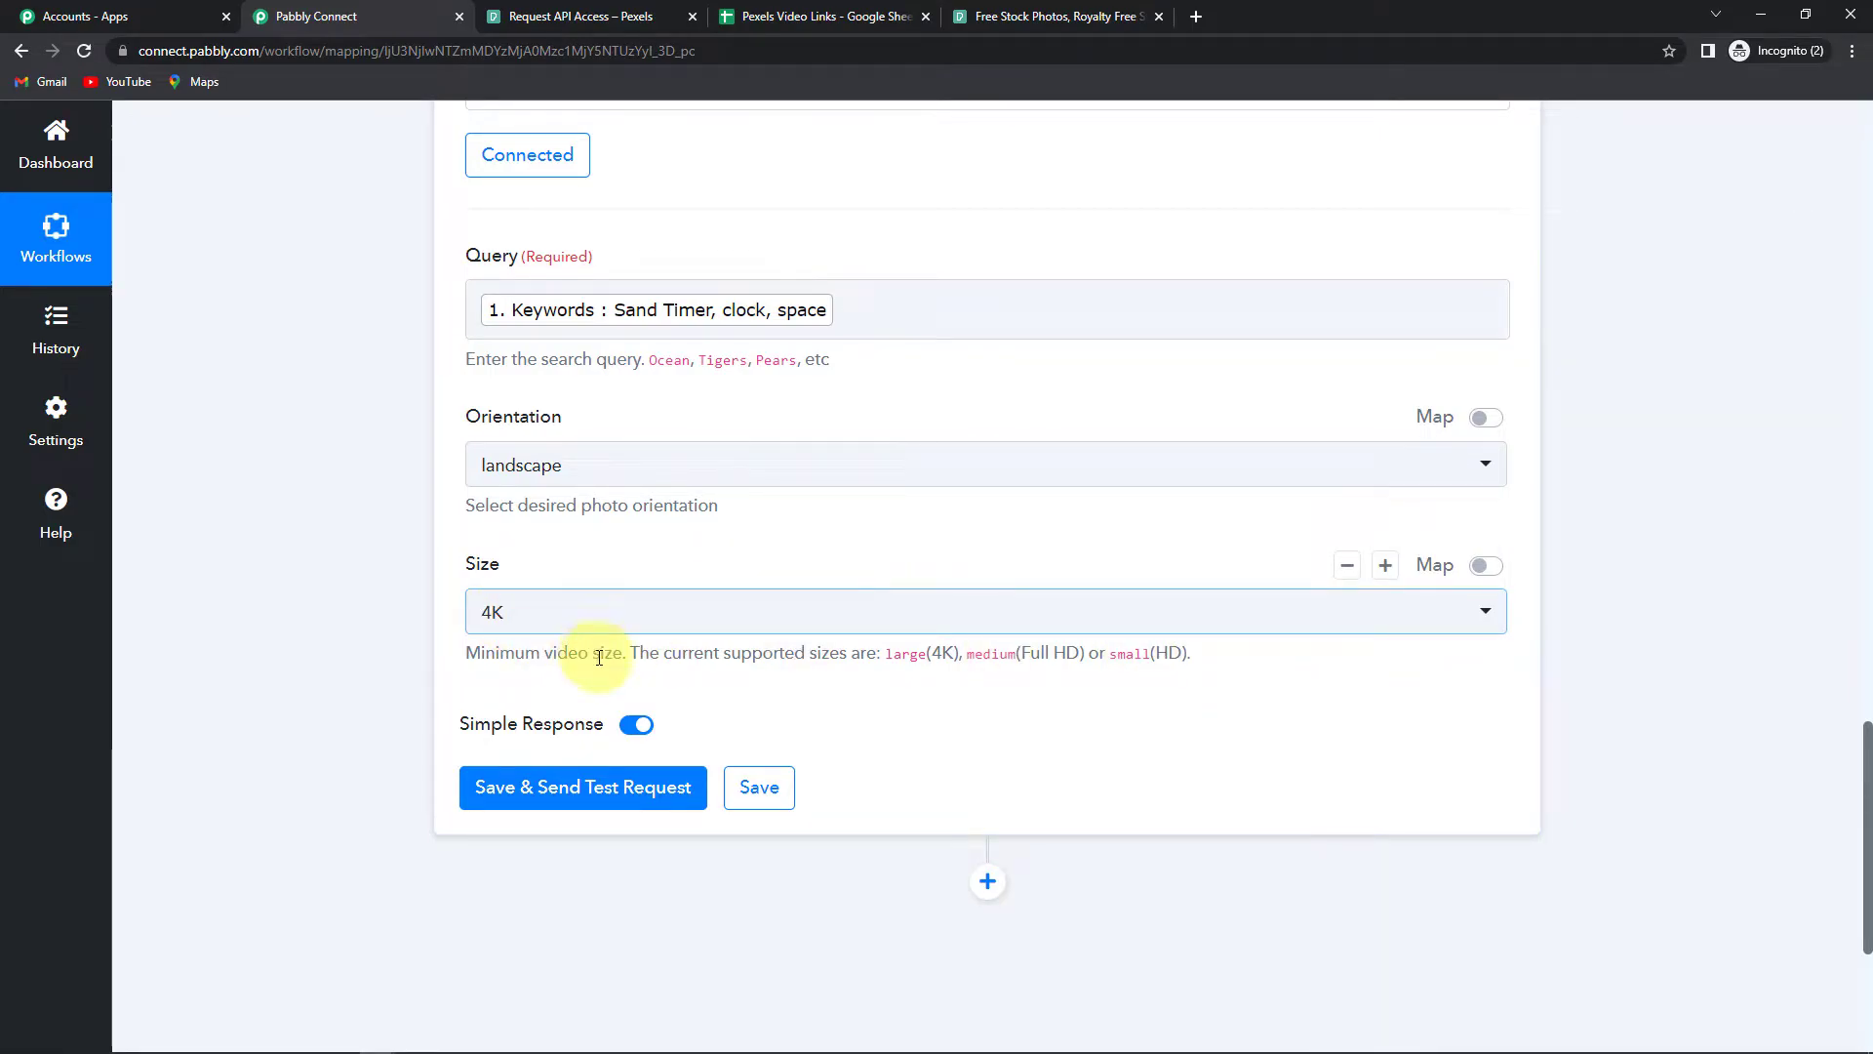
{"action": "left_click", "coordinate": [539, 796]}
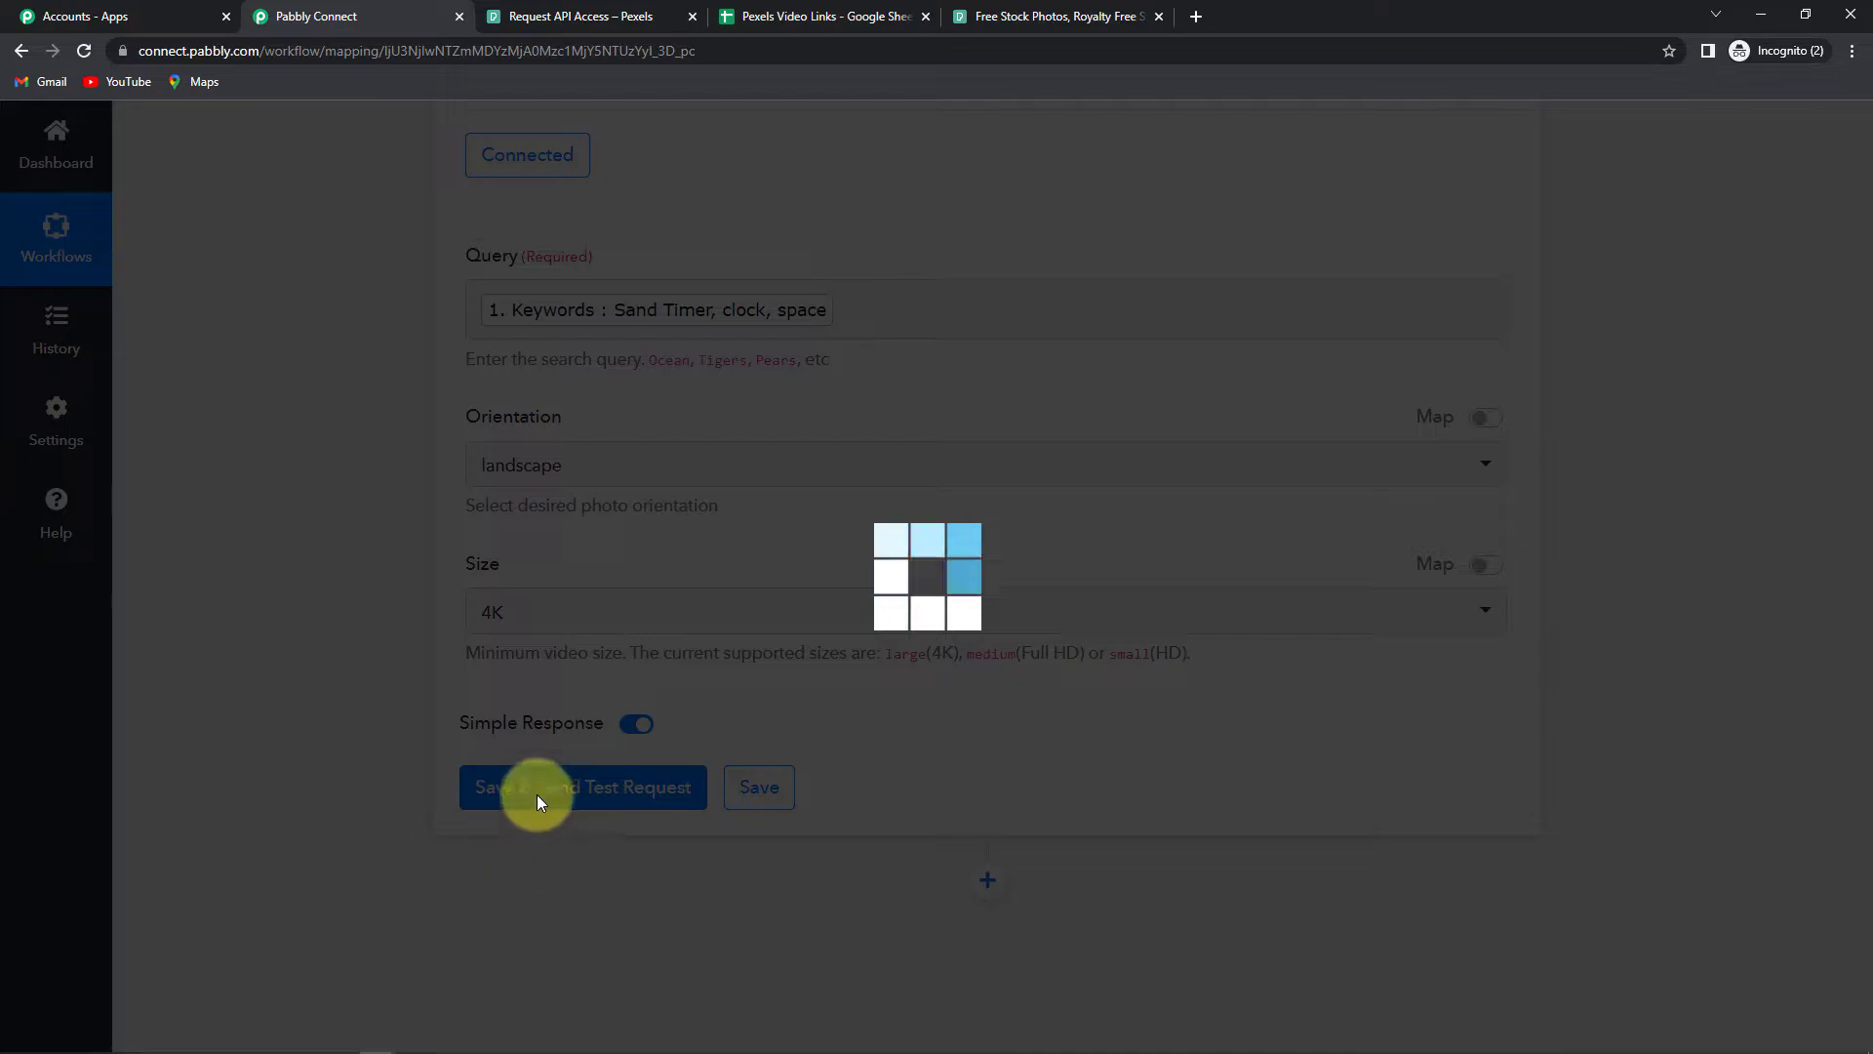
Step: Examine the Pexels response for the URL fields of the individual videos
{"action": "scroll", "coordinate": [1001, 708], "scroll_direction": "down", "scroll_amount": 1}
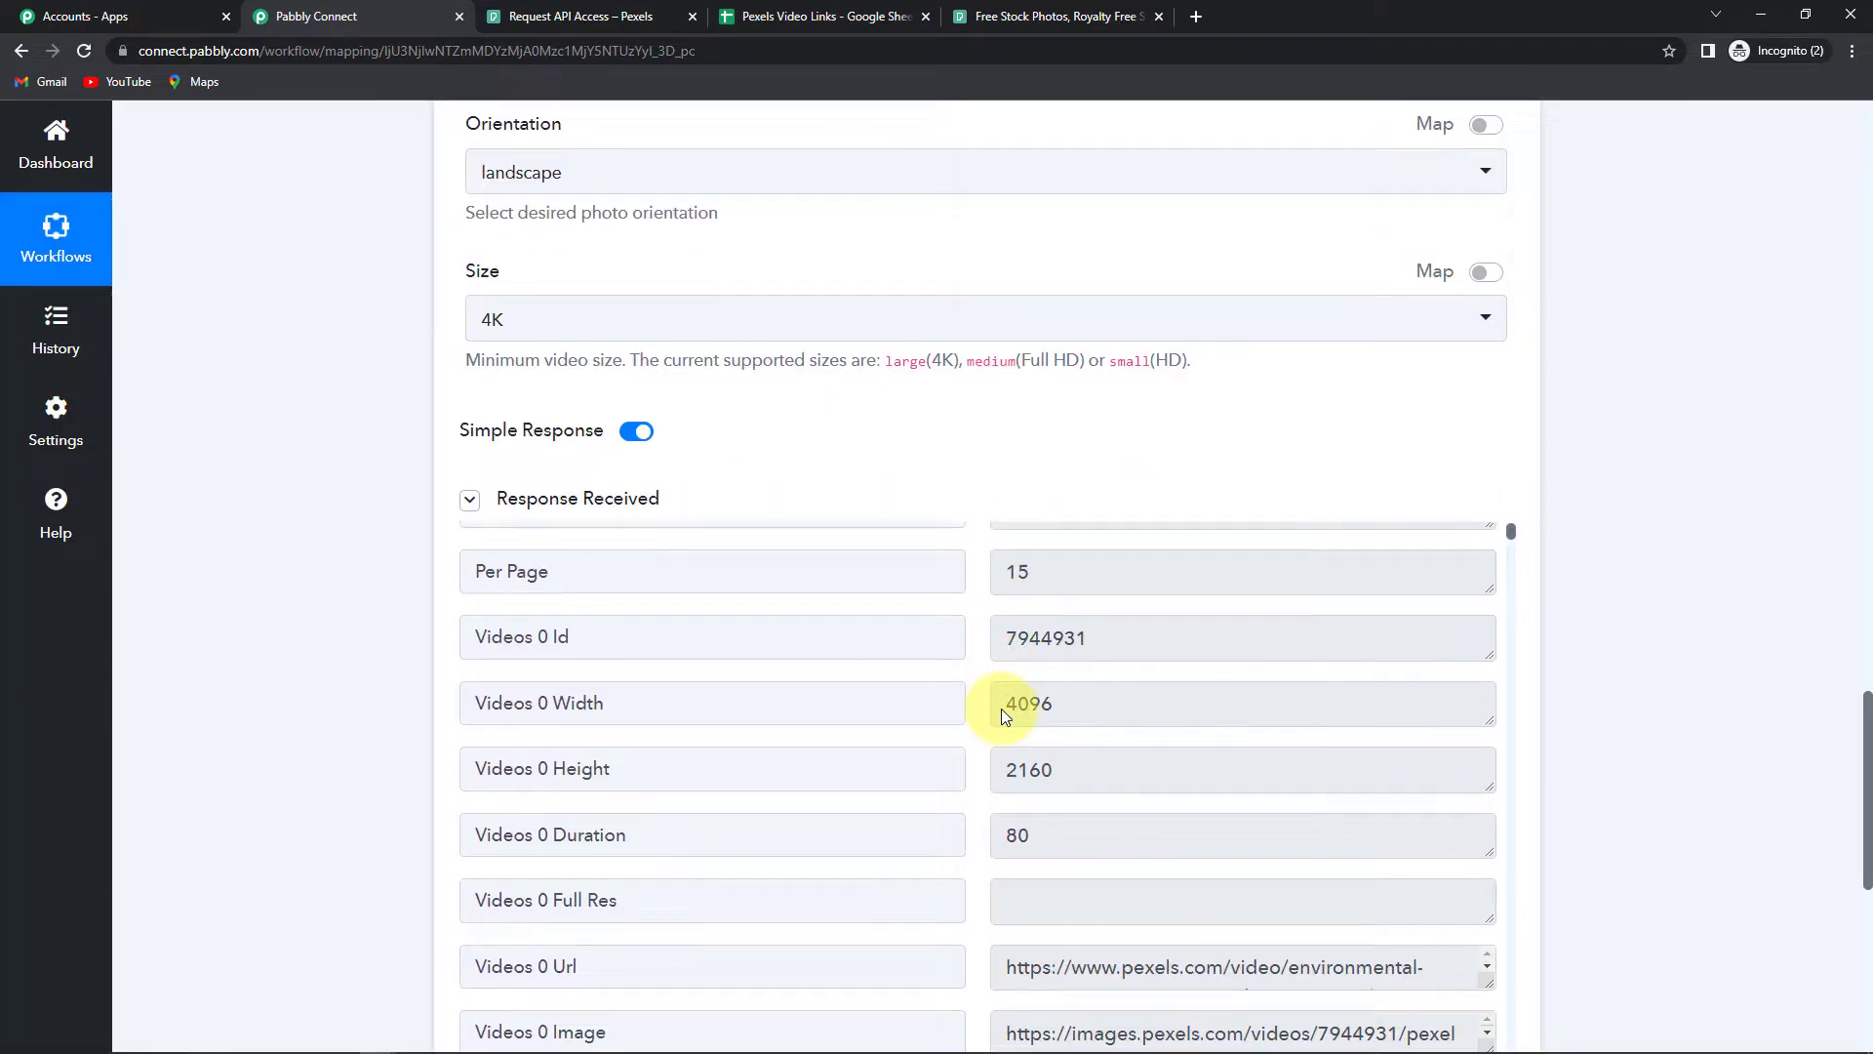
{"action": "scroll", "coordinate": [1765, 640], "scroll_direction": "down", "scroll_amount": 3}
{"action": "scroll", "coordinate": [1233, 638], "scroll_direction": "up", "scroll_amount": 1}
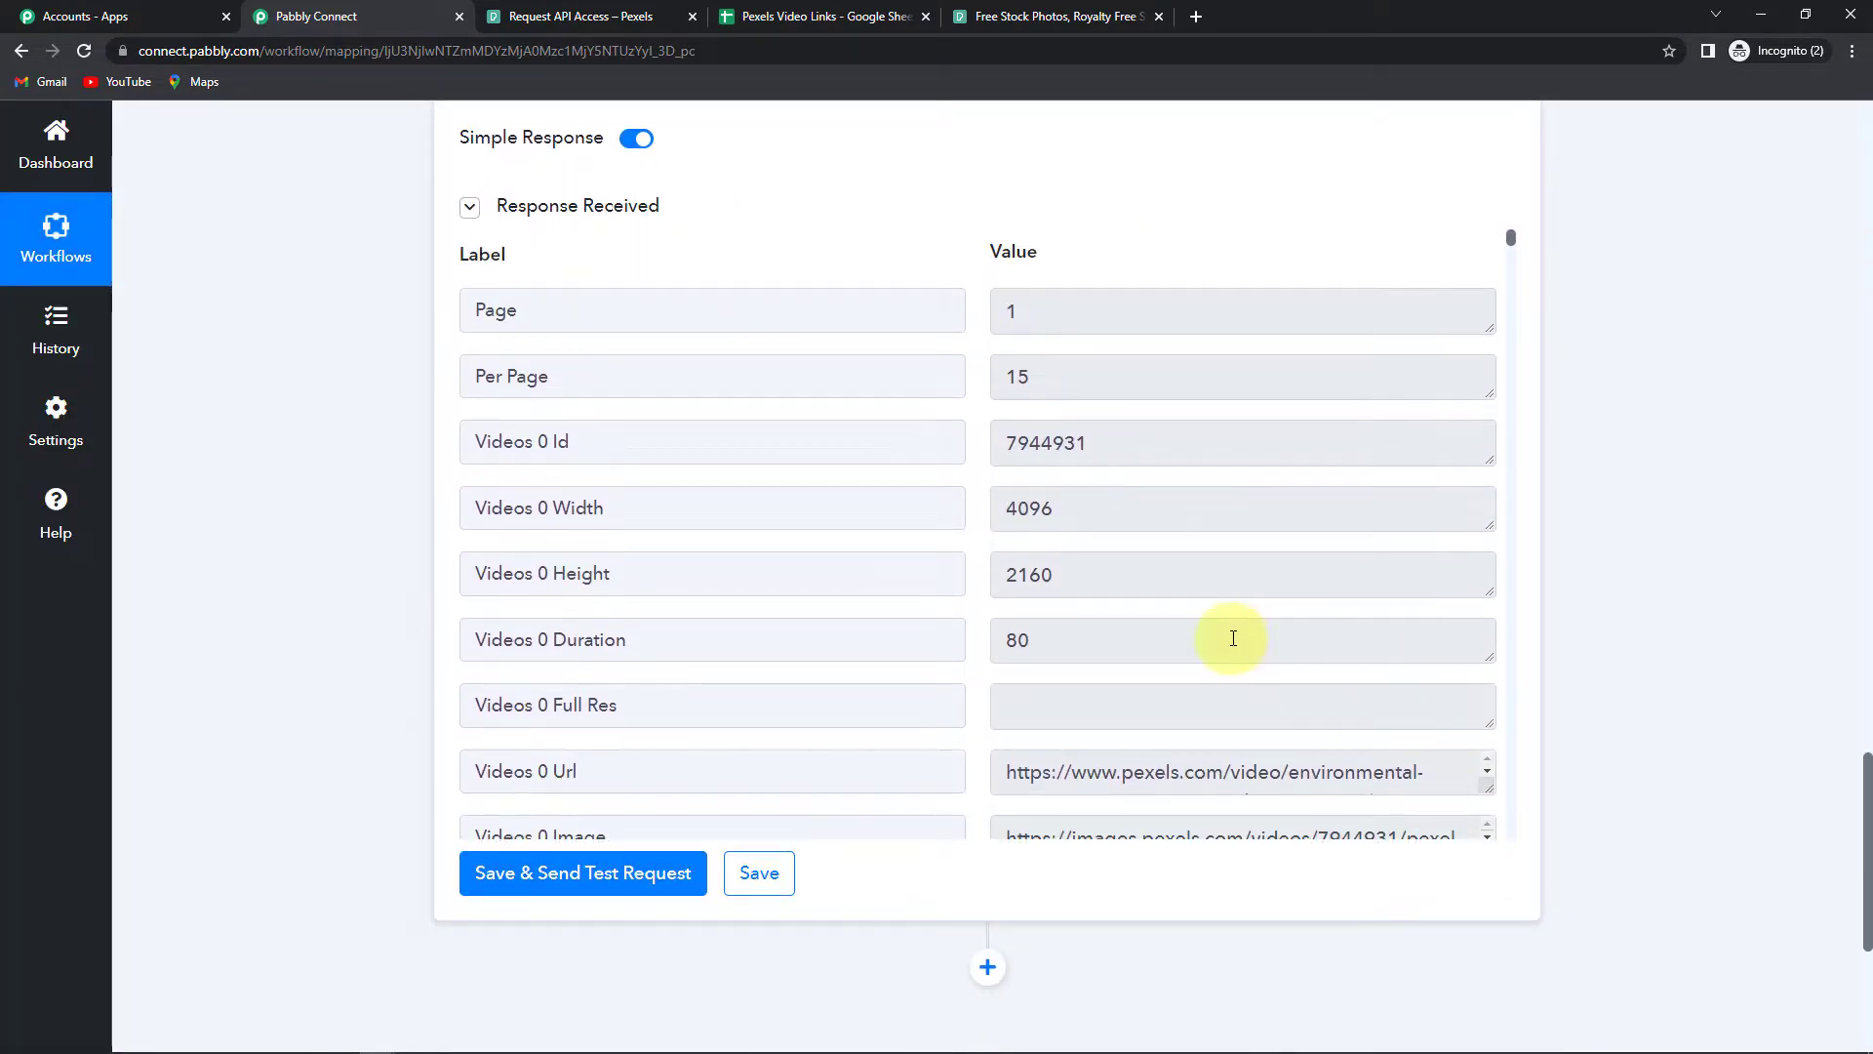
{"action": "scroll", "coordinate": [1321, 589], "scroll_direction": "down", "scroll_amount": 2}
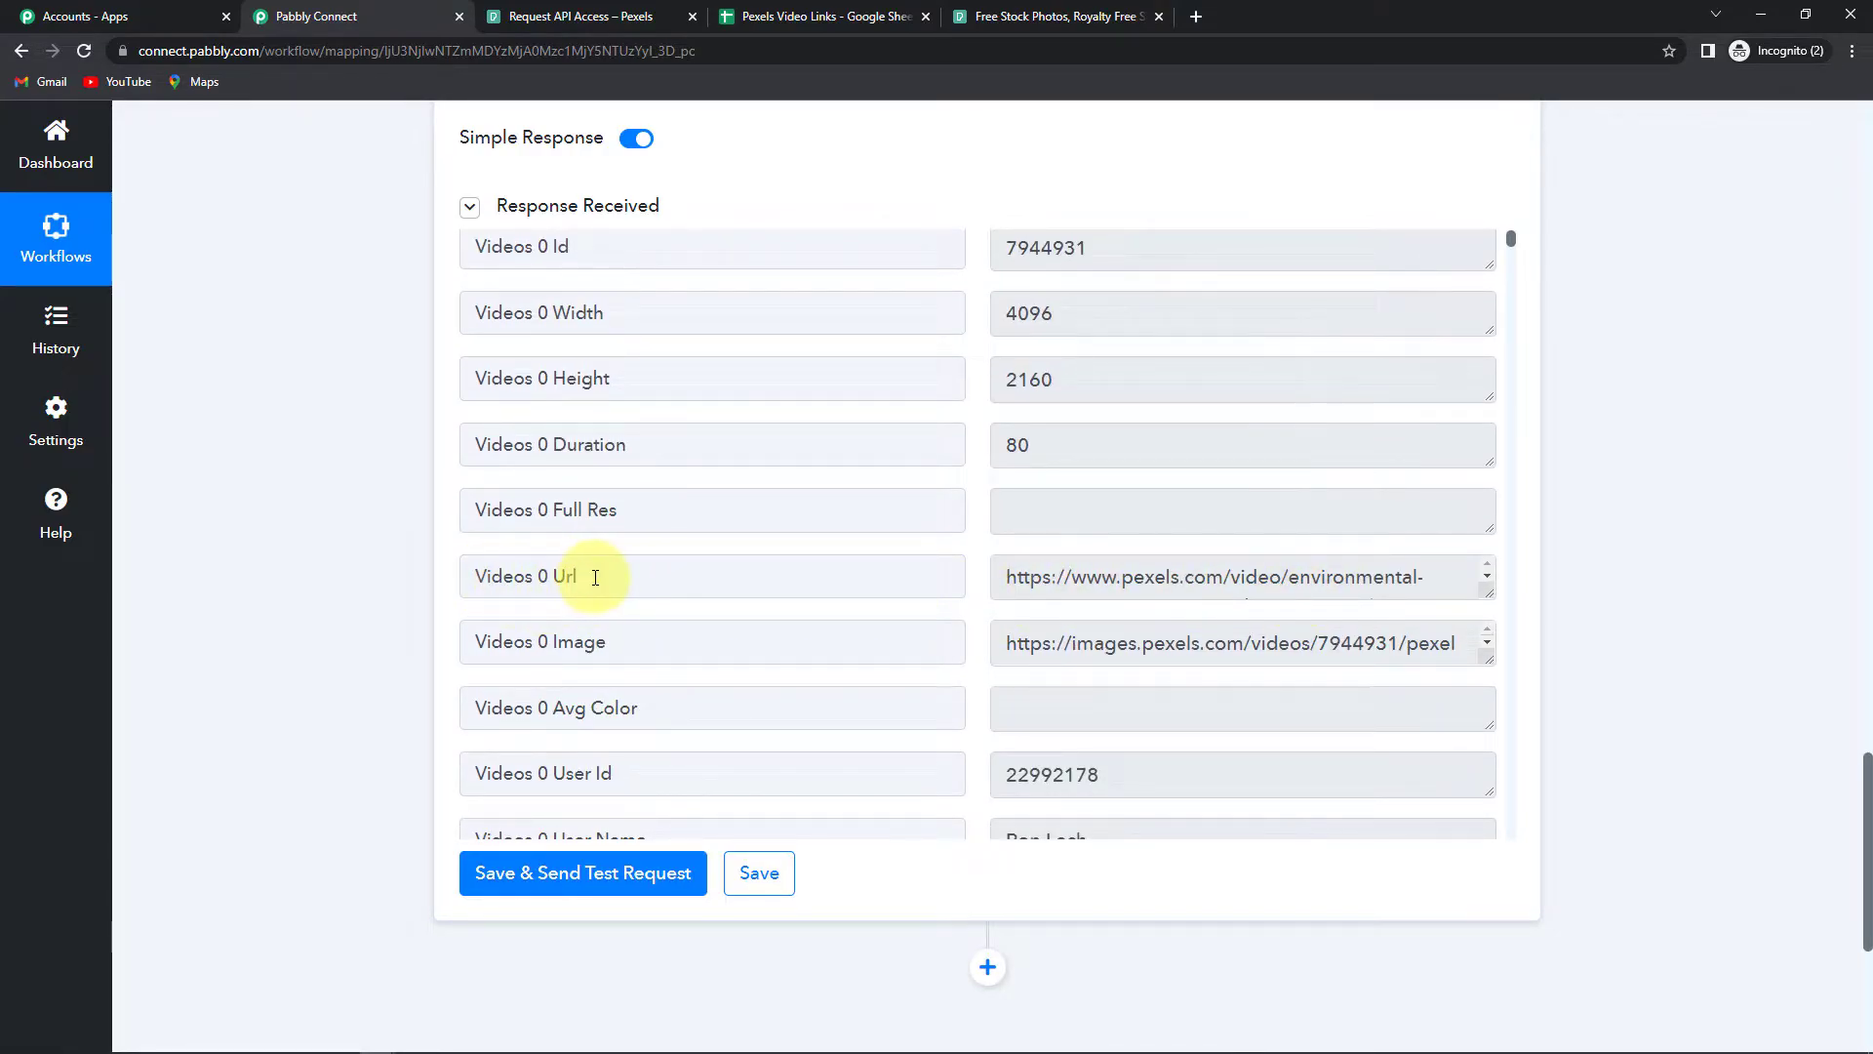
{"action": "mouse_move", "coordinate": [1512, 234]}
{"action": "left_mouse_down"}
{"action": "mouse_move", "coordinate": [1522, 318]}
{"action": "mouse_move", "coordinate": [1514, 269]}
{"action": "left_mouse_up"}
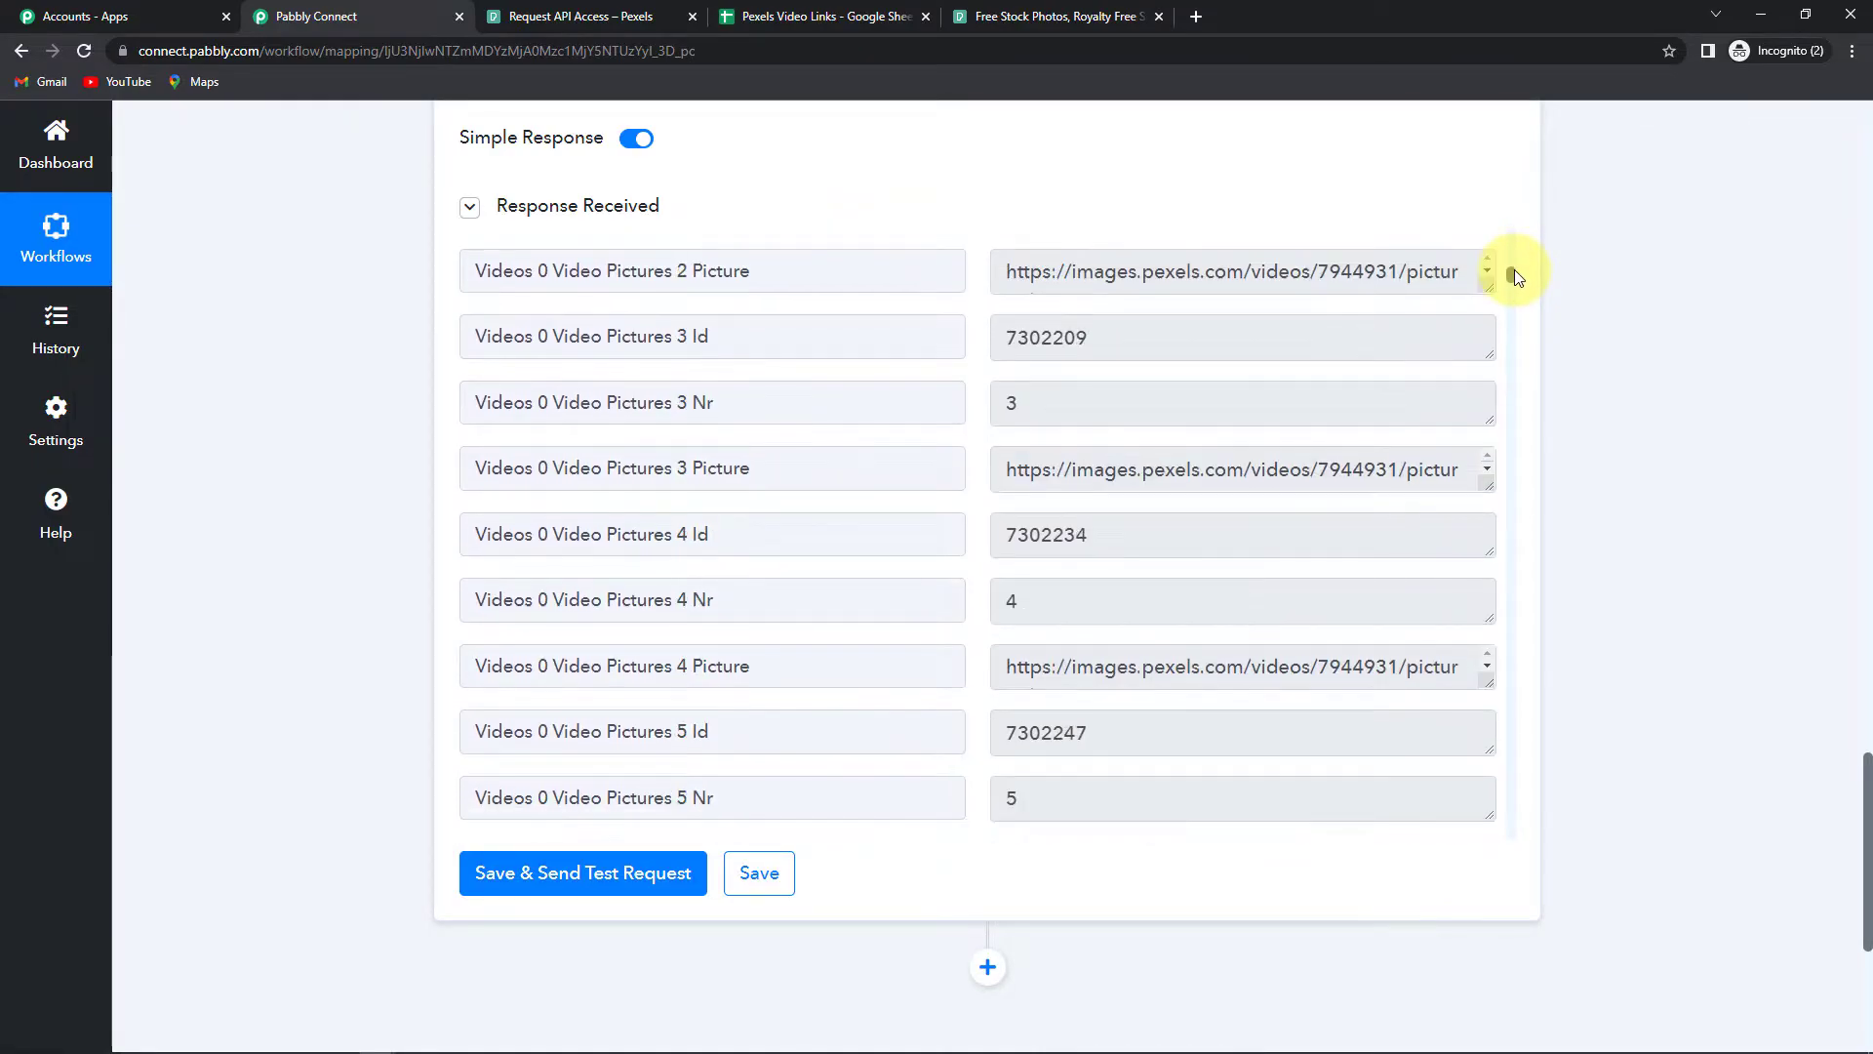
{"action": "scroll", "coordinate": [698, 673], "scroll_direction": "down", "scroll_amount": 13}
{"action": "scroll", "coordinate": [699, 677], "scroll_direction": "down", "scroll_amount": 12}
{"action": "left_click_drag", "start_coordinate": [479, 499], "coordinate": [711, 495]}
{"action": "scroll", "coordinate": [731, 576], "scroll_direction": "down", "scroll_amount": 20}
{"action": "scroll", "coordinate": [731, 579], "scroll_direction": "down", "scroll_amount": 20}
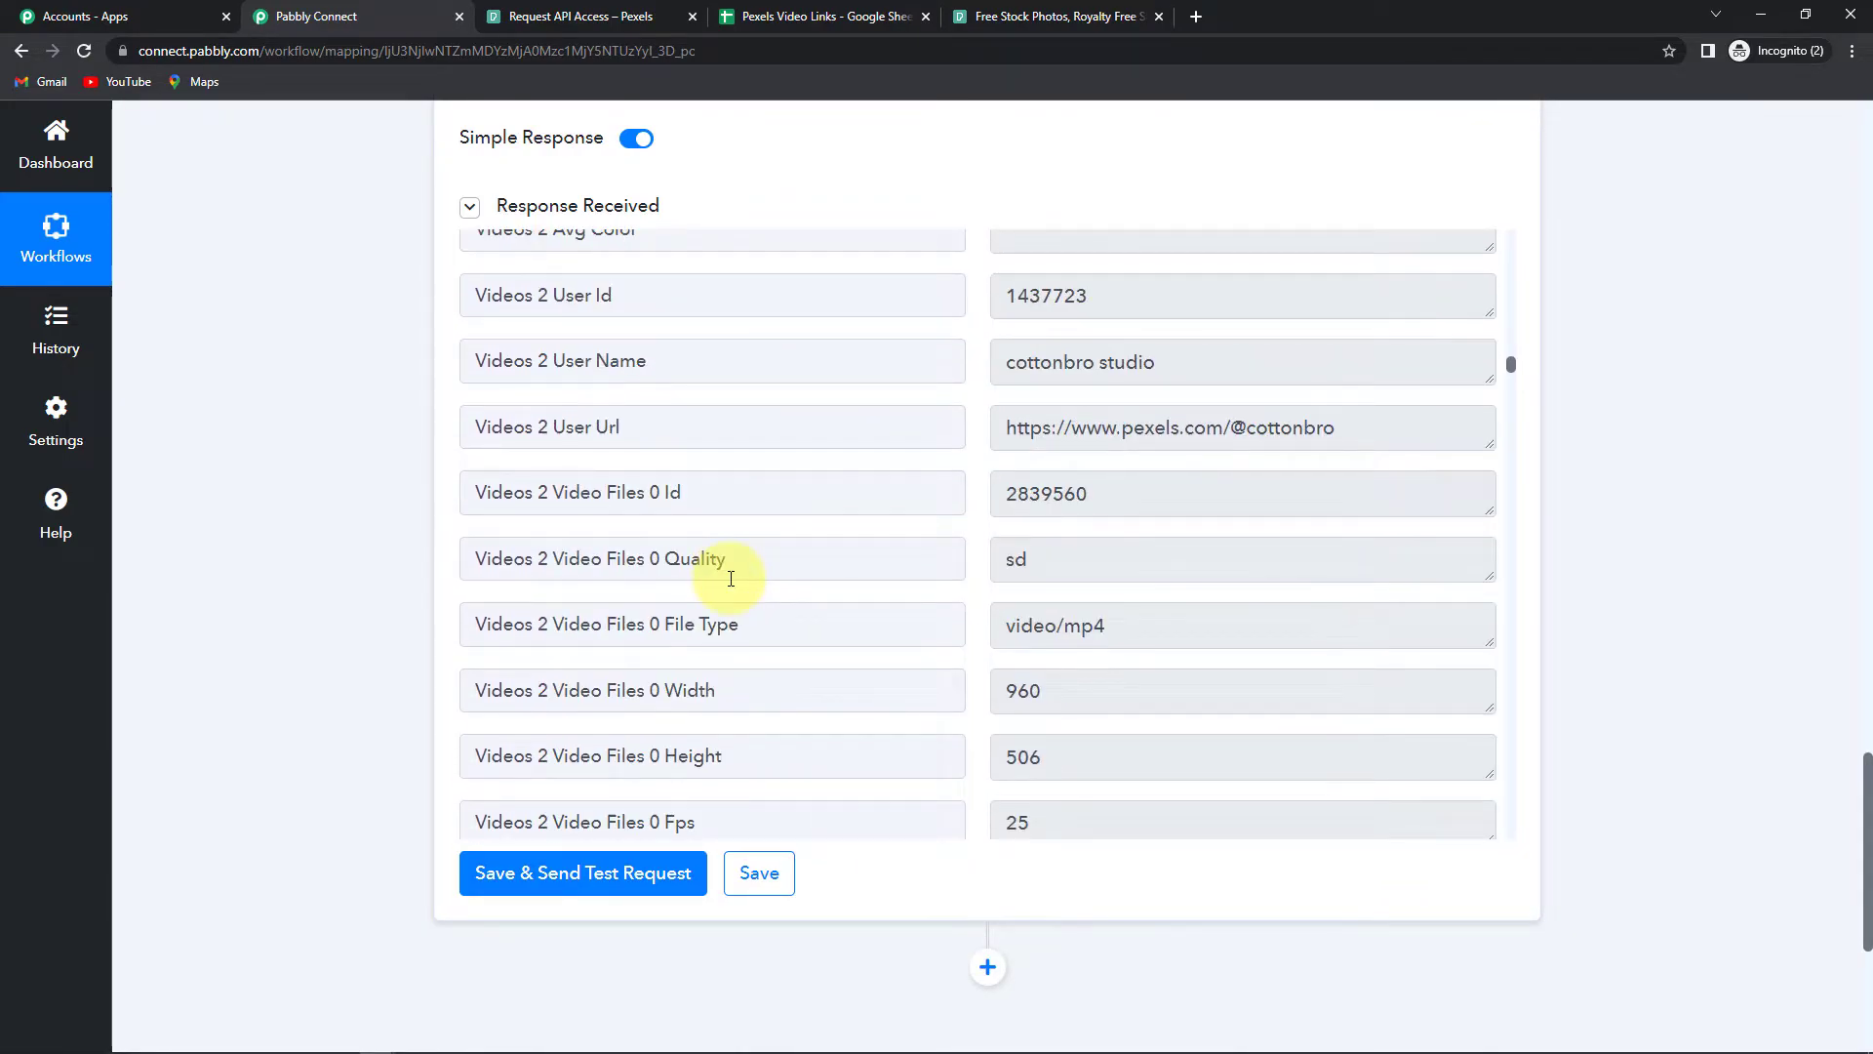
{"action": "left_click_drag", "start_coordinate": [466, 426], "coordinate": [786, 426]}
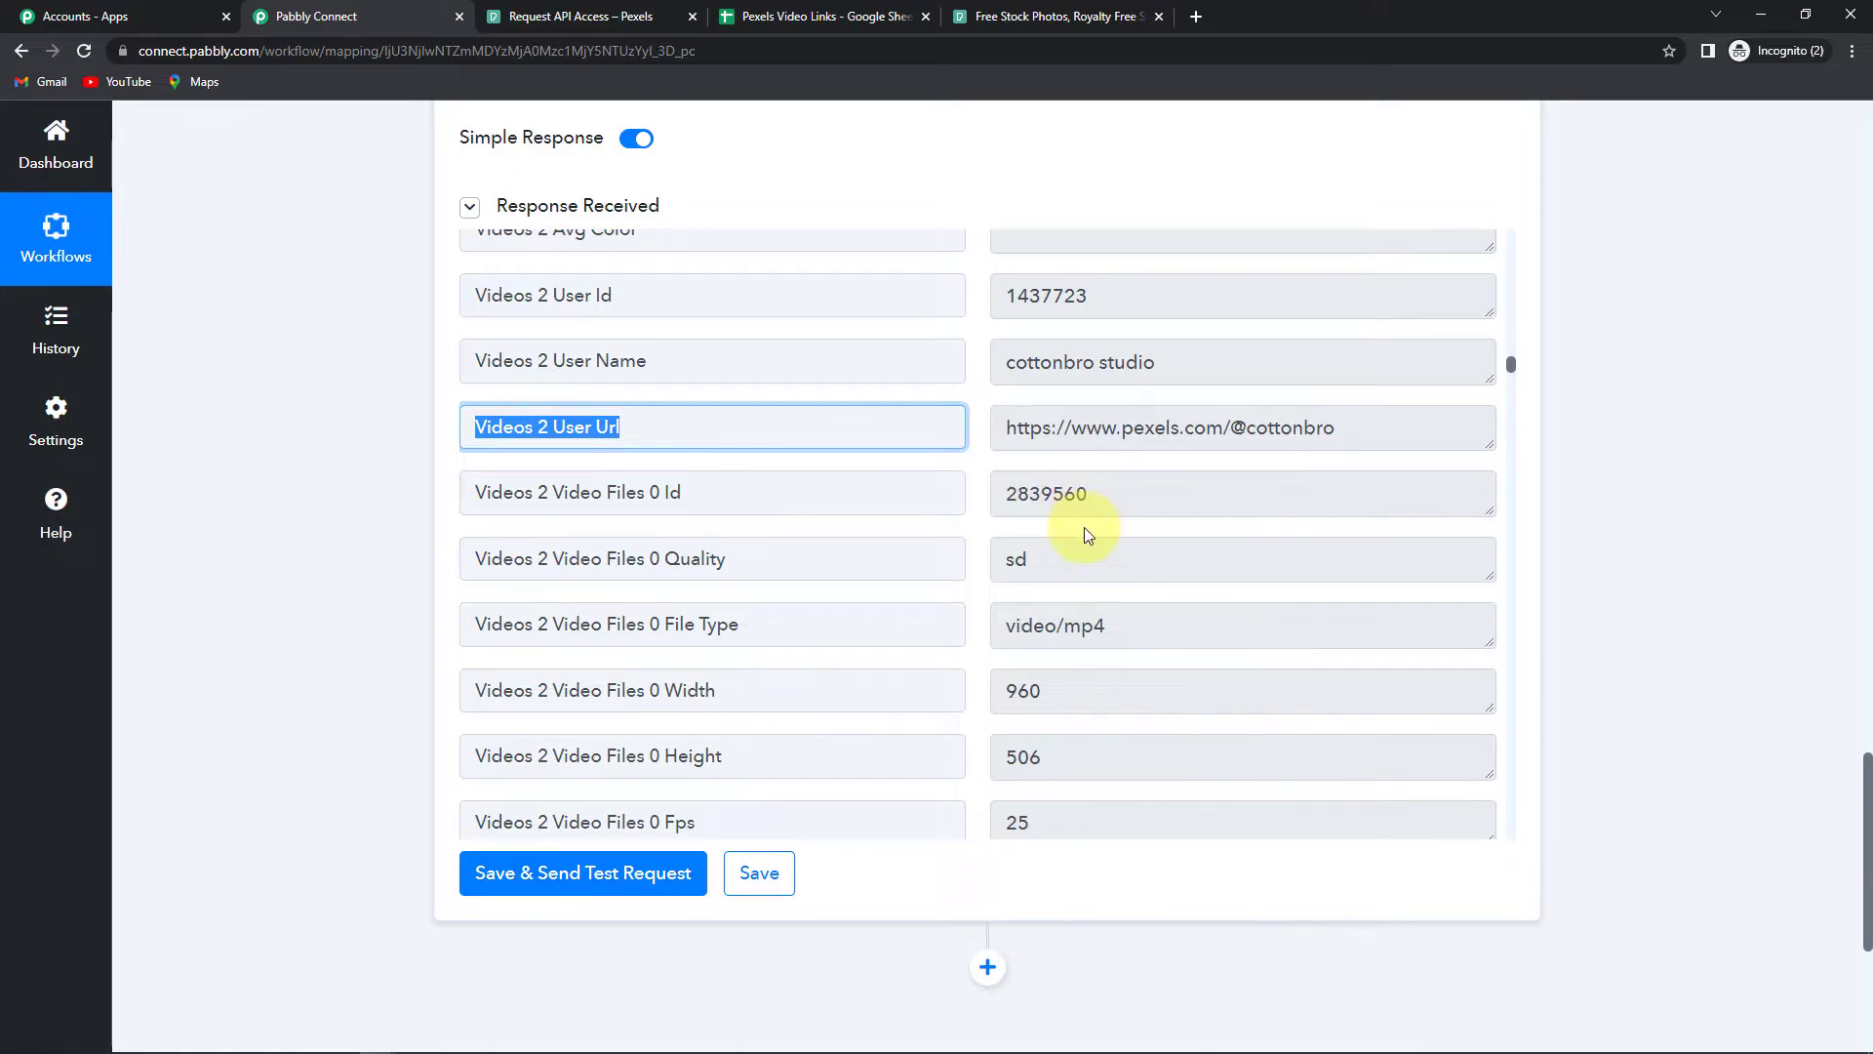
Step: Add another action step after the Pexels search and choose Google Sheets as its app
{"action": "scroll", "coordinate": [1588, 543], "scroll_direction": "down", "scroll_amount": 5}
{"action": "left_click", "coordinate": [990, 500]}
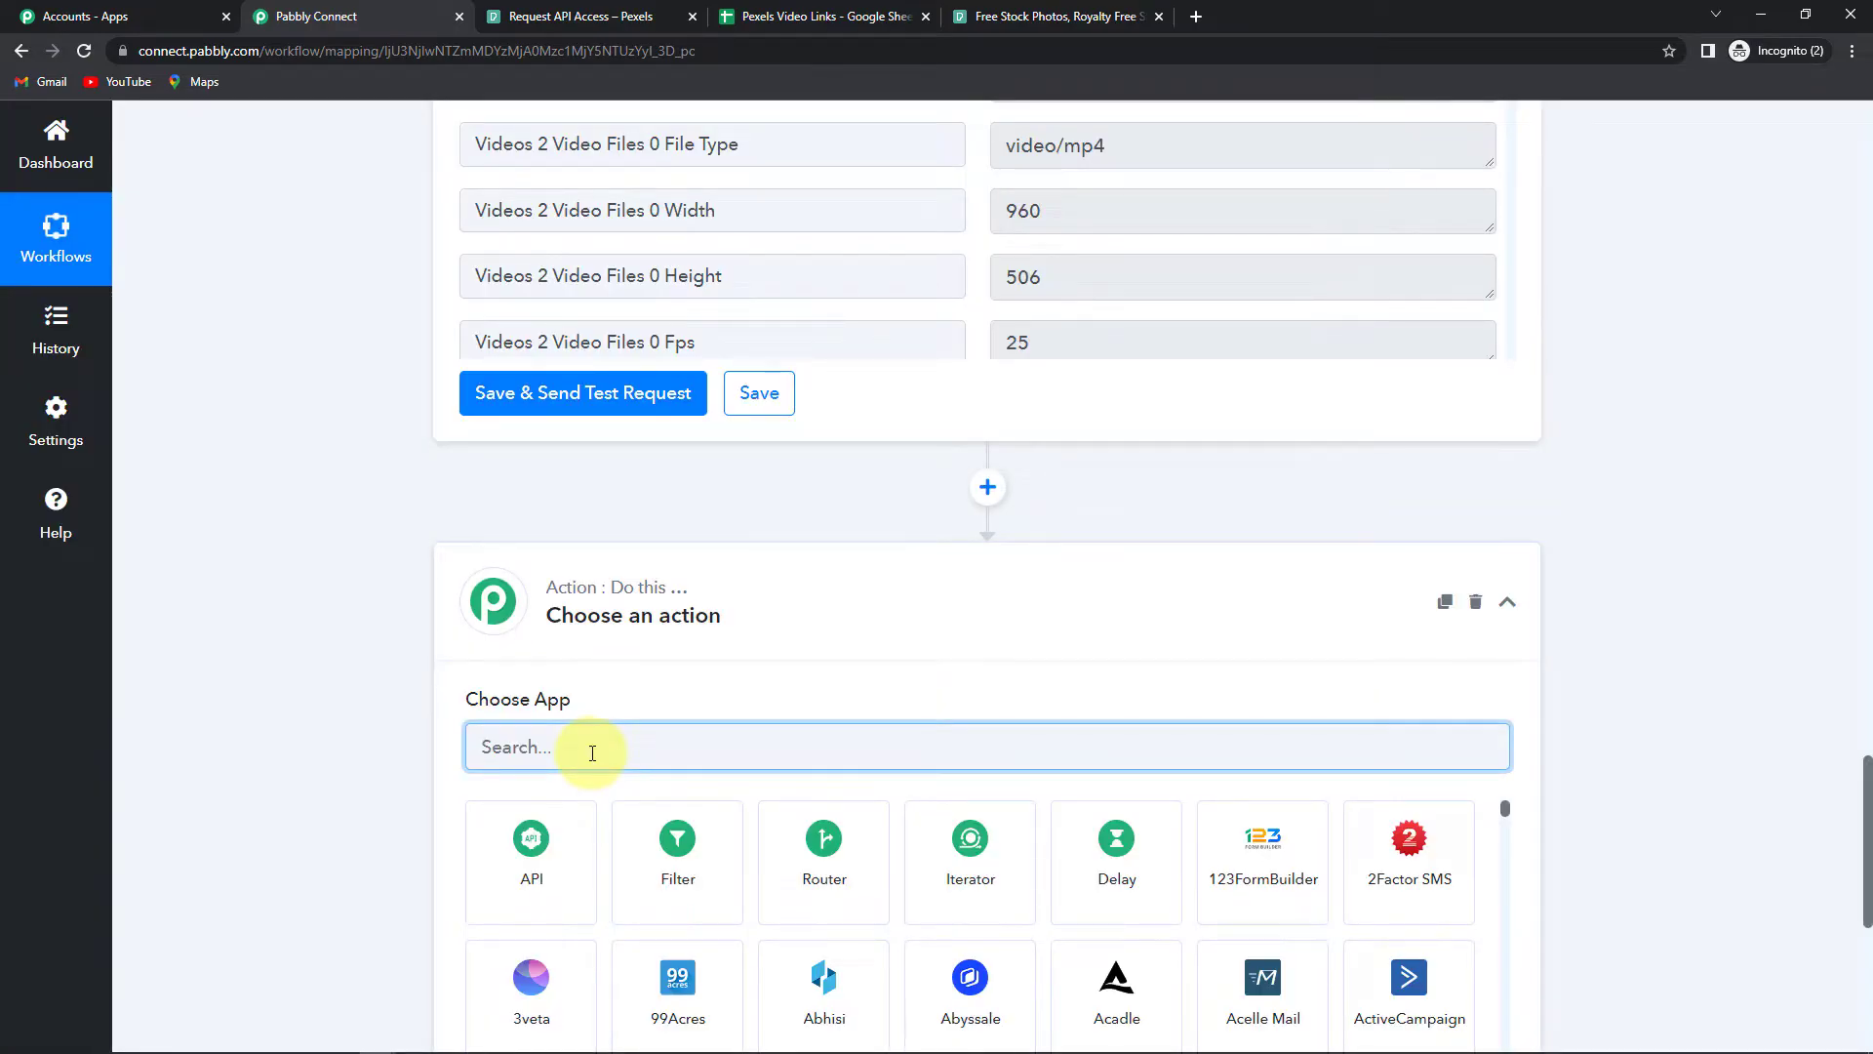
{"action": "type", "text": "google"}
{"action": "left_click", "coordinate": [995, 1010]}
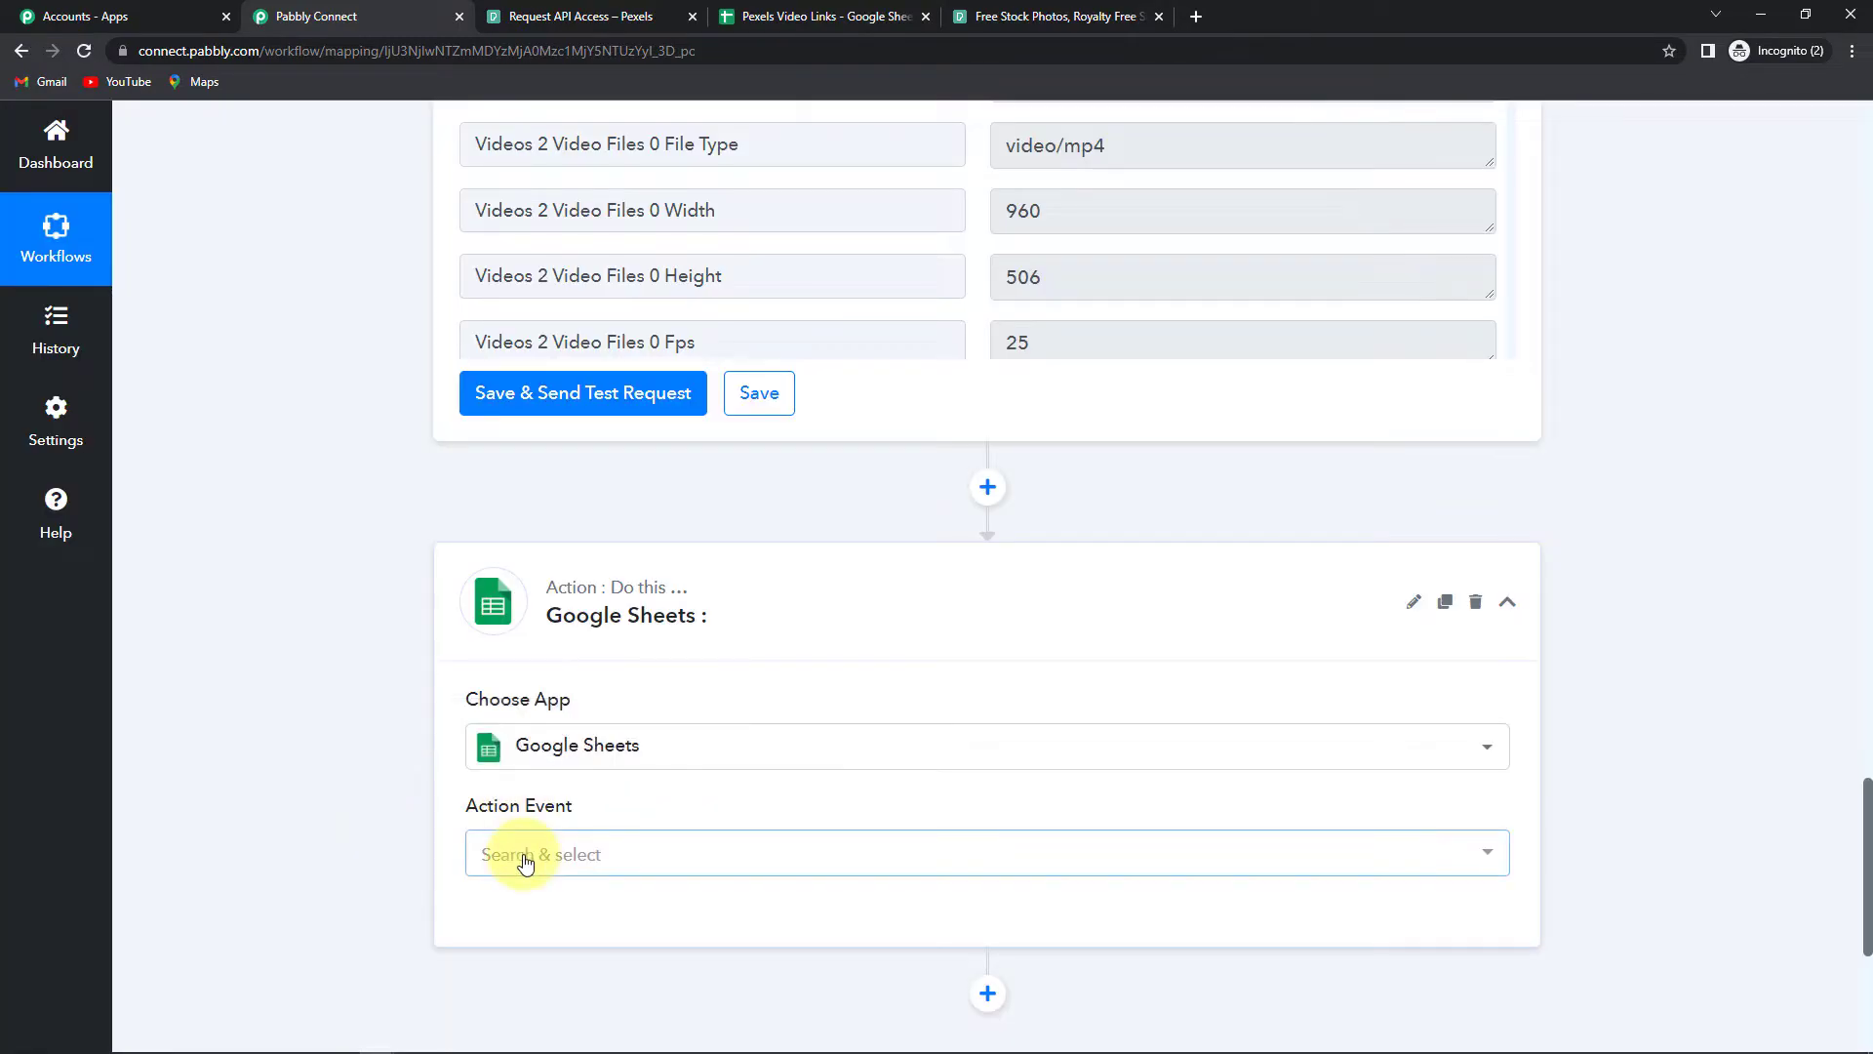
Step: Check the three Pexel Video URL columns in the spreadsheet and set the Google Sheets action event to Update Range Values
{"action": "left_click", "coordinate": [524, 858]}
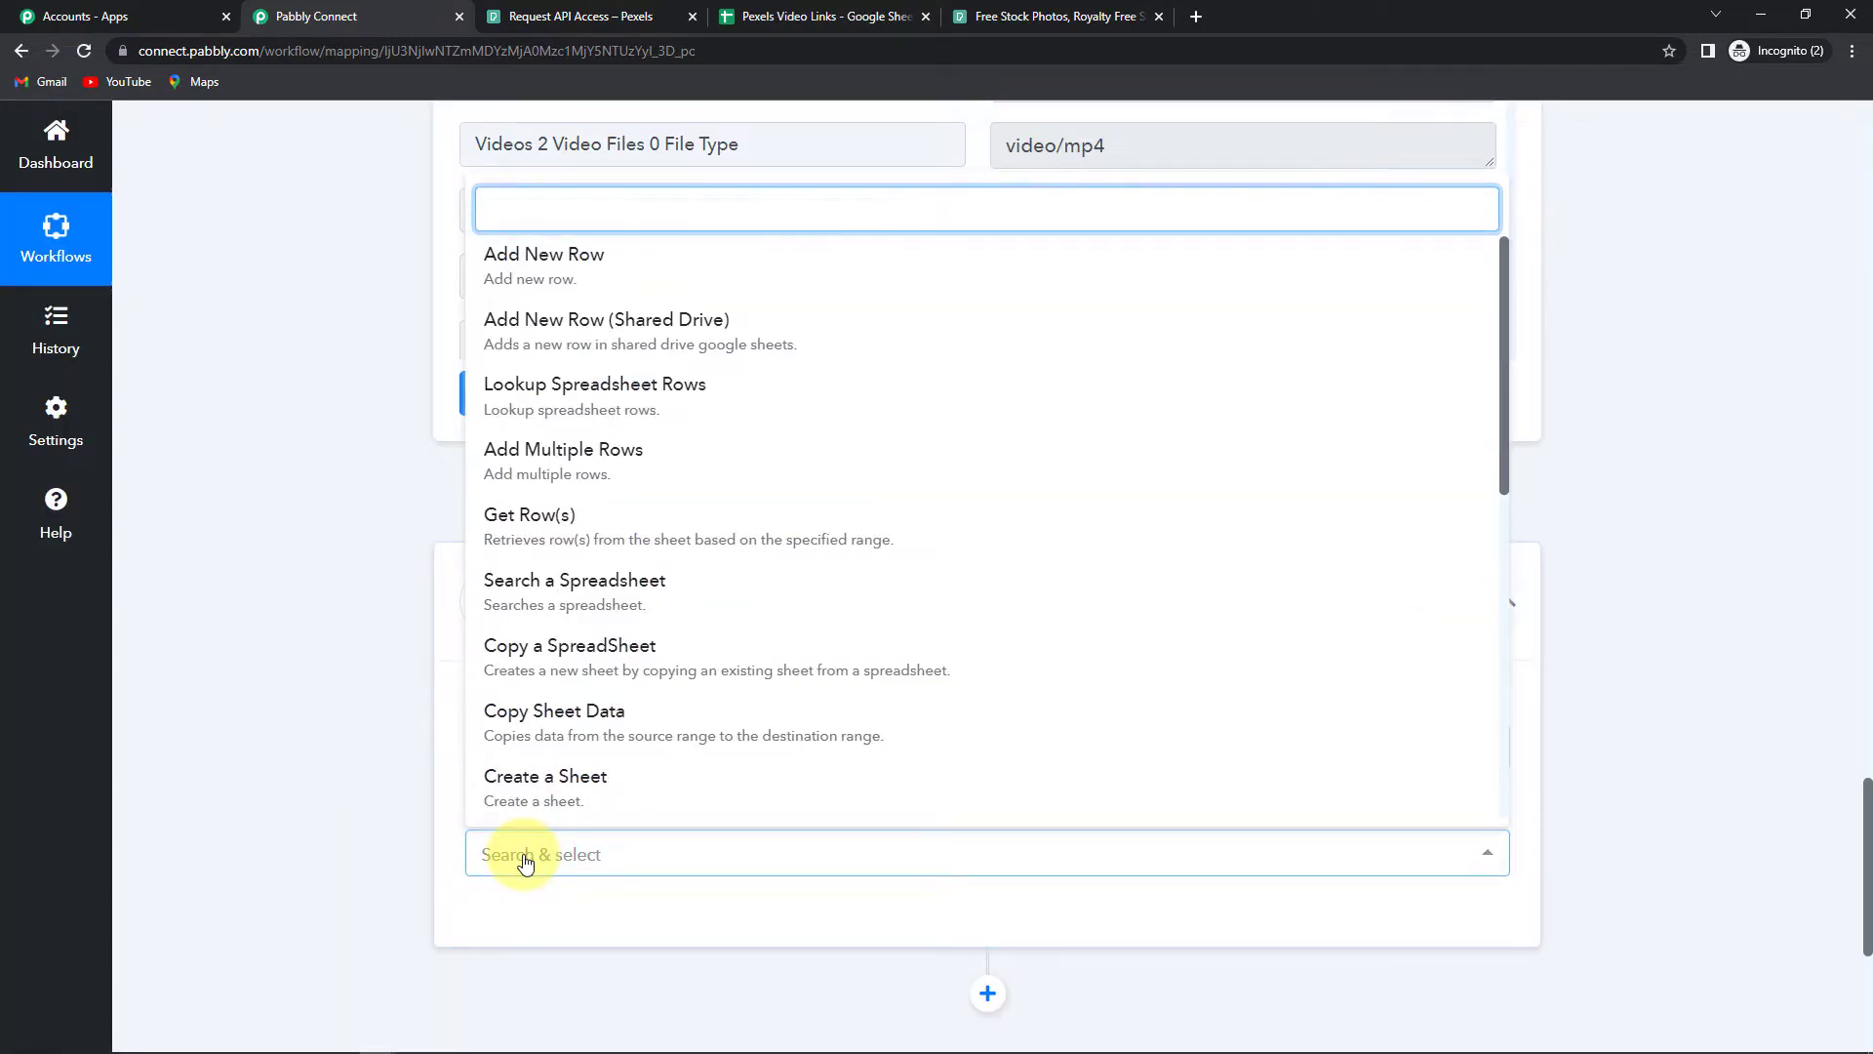
{"action": "left_click", "coordinate": [824, 16]}
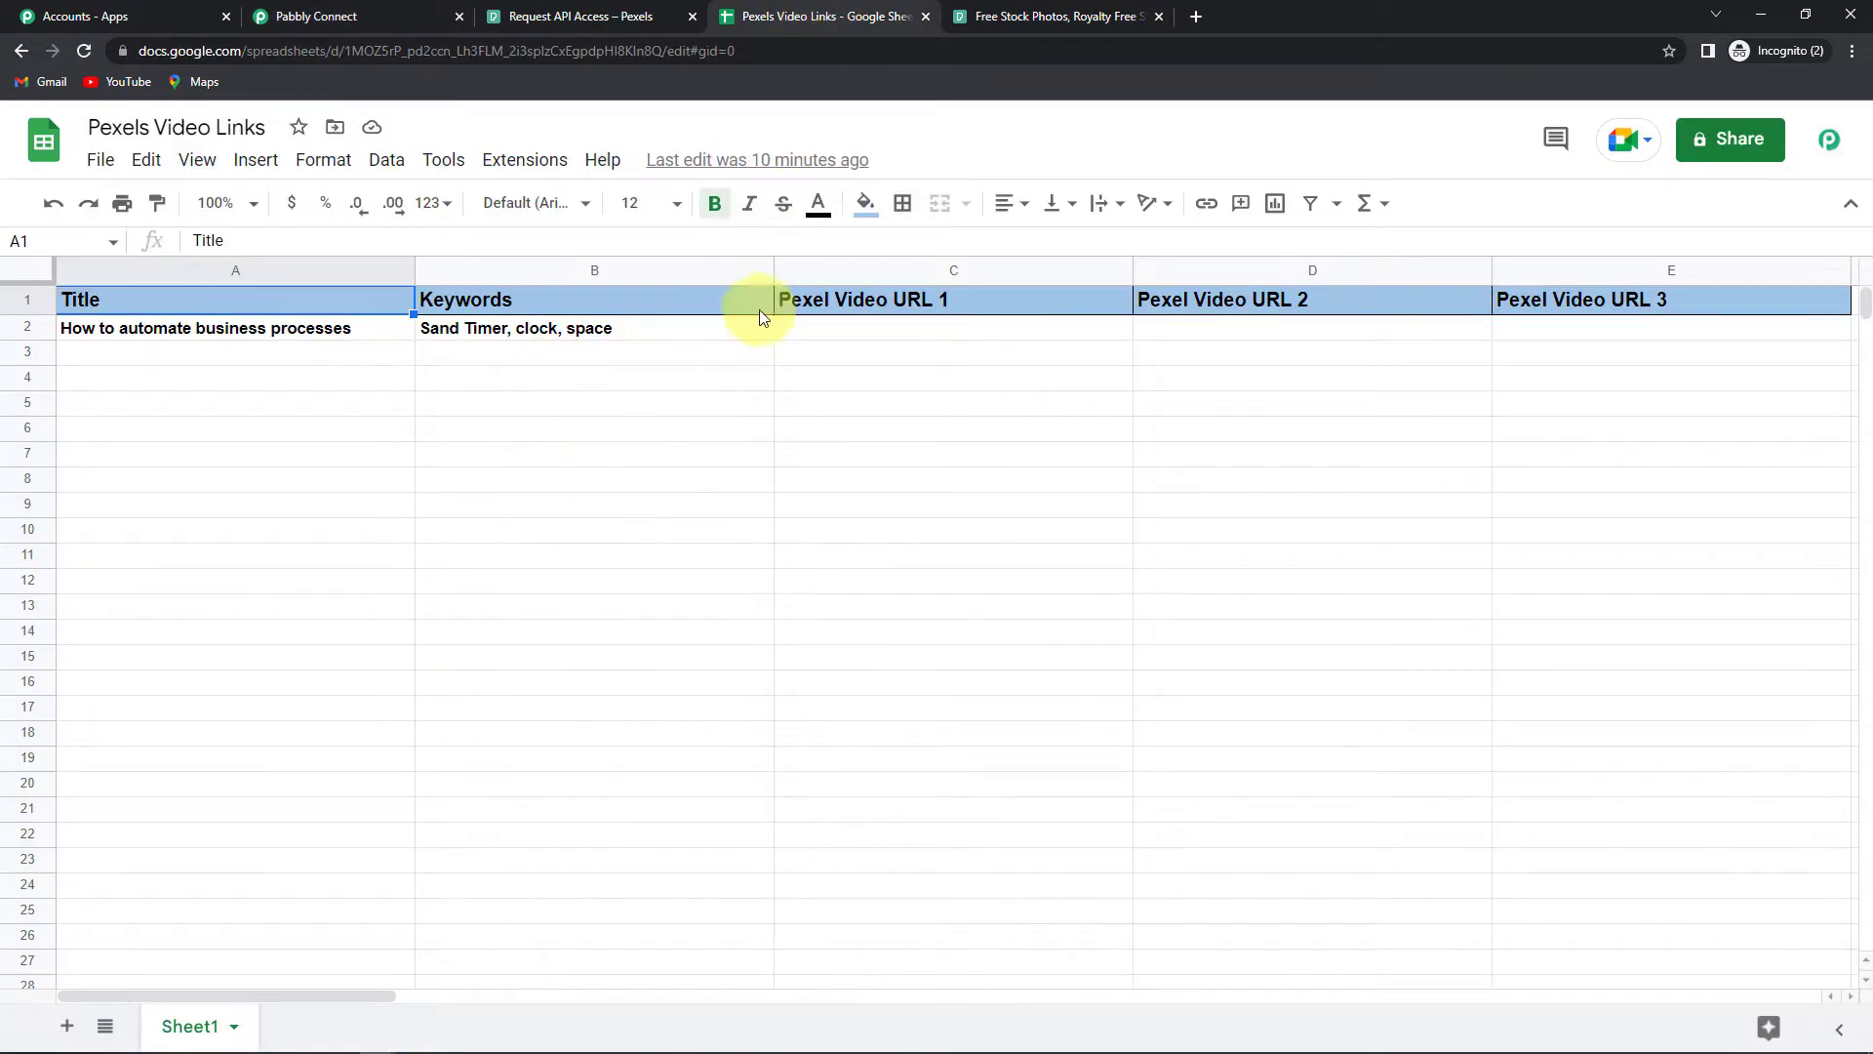
{"action": "left_click_drag", "start_coordinate": [862, 335], "coordinate": [1554, 366]}
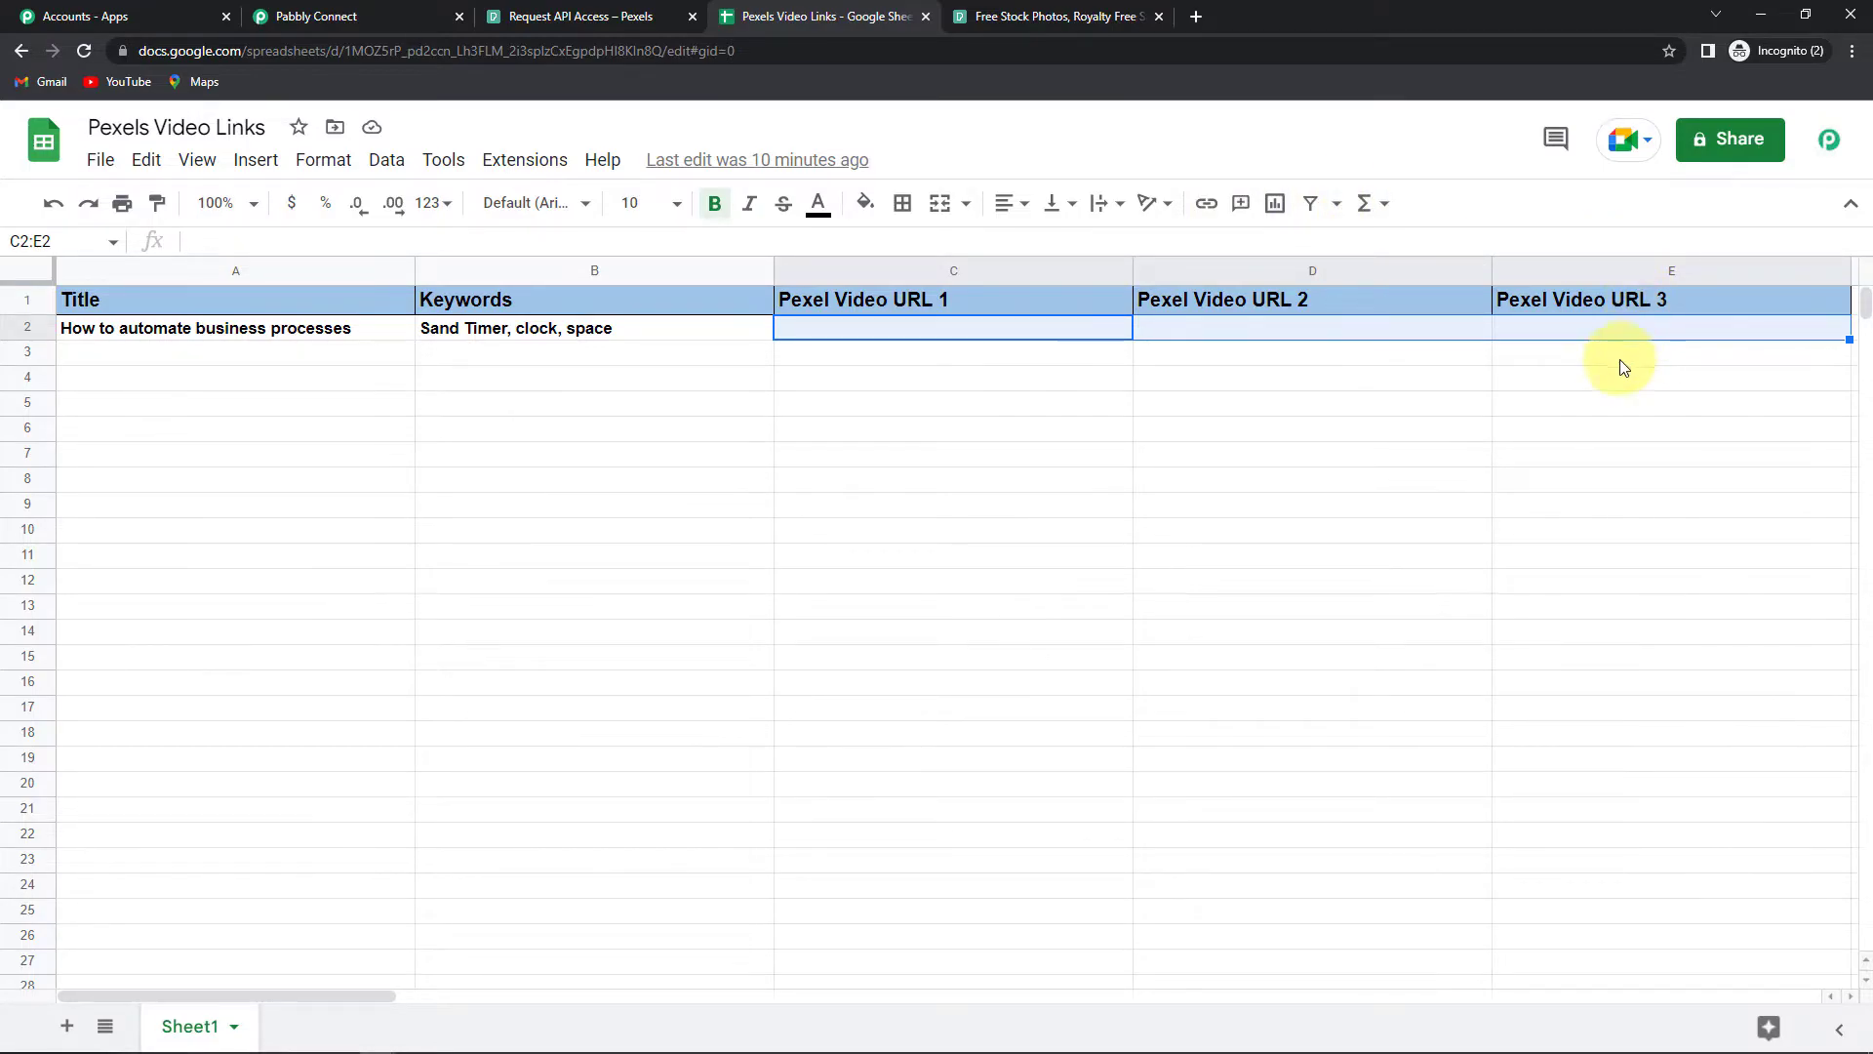
{"action": "left_click", "coordinate": [332, 13]}
{"action": "scroll", "coordinate": [613, 702], "scroll_direction": "down", "scroll_amount": 5}
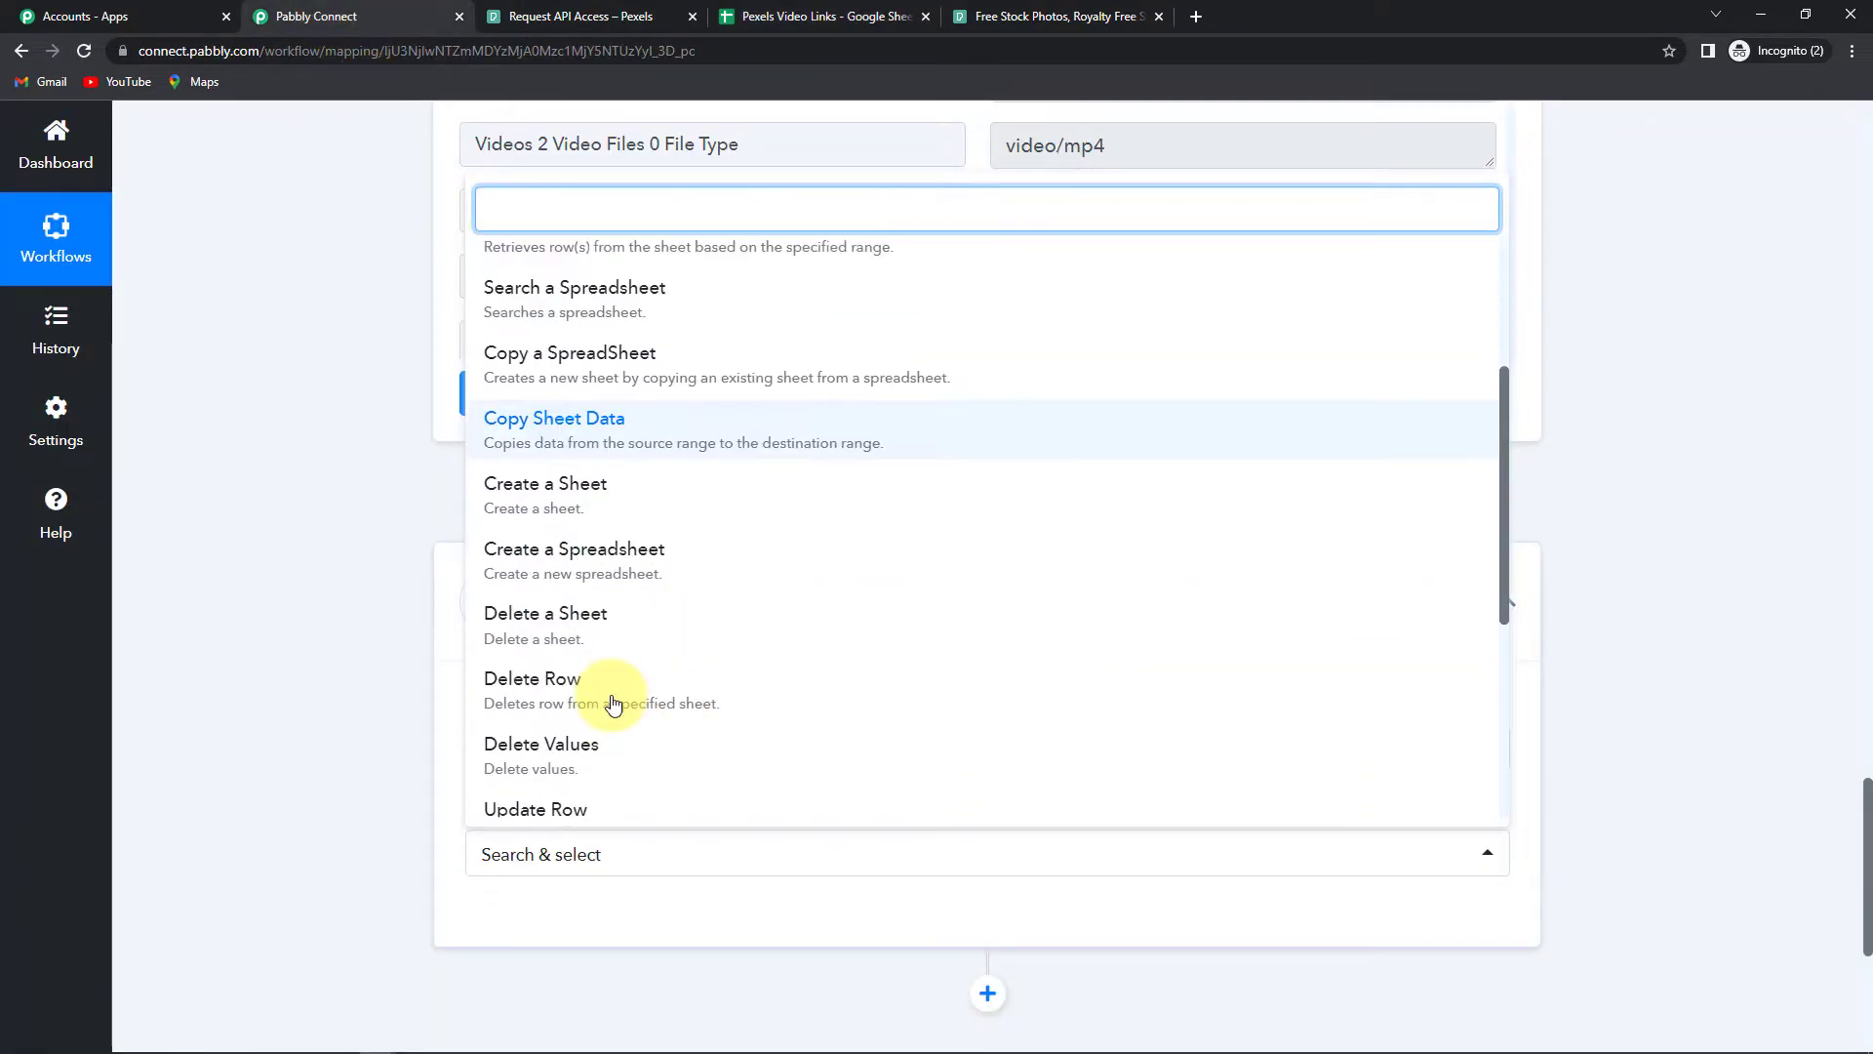
{"action": "scroll", "coordinate": [618, 748], "scroll_direction": "down", "scroll_amount": 2}
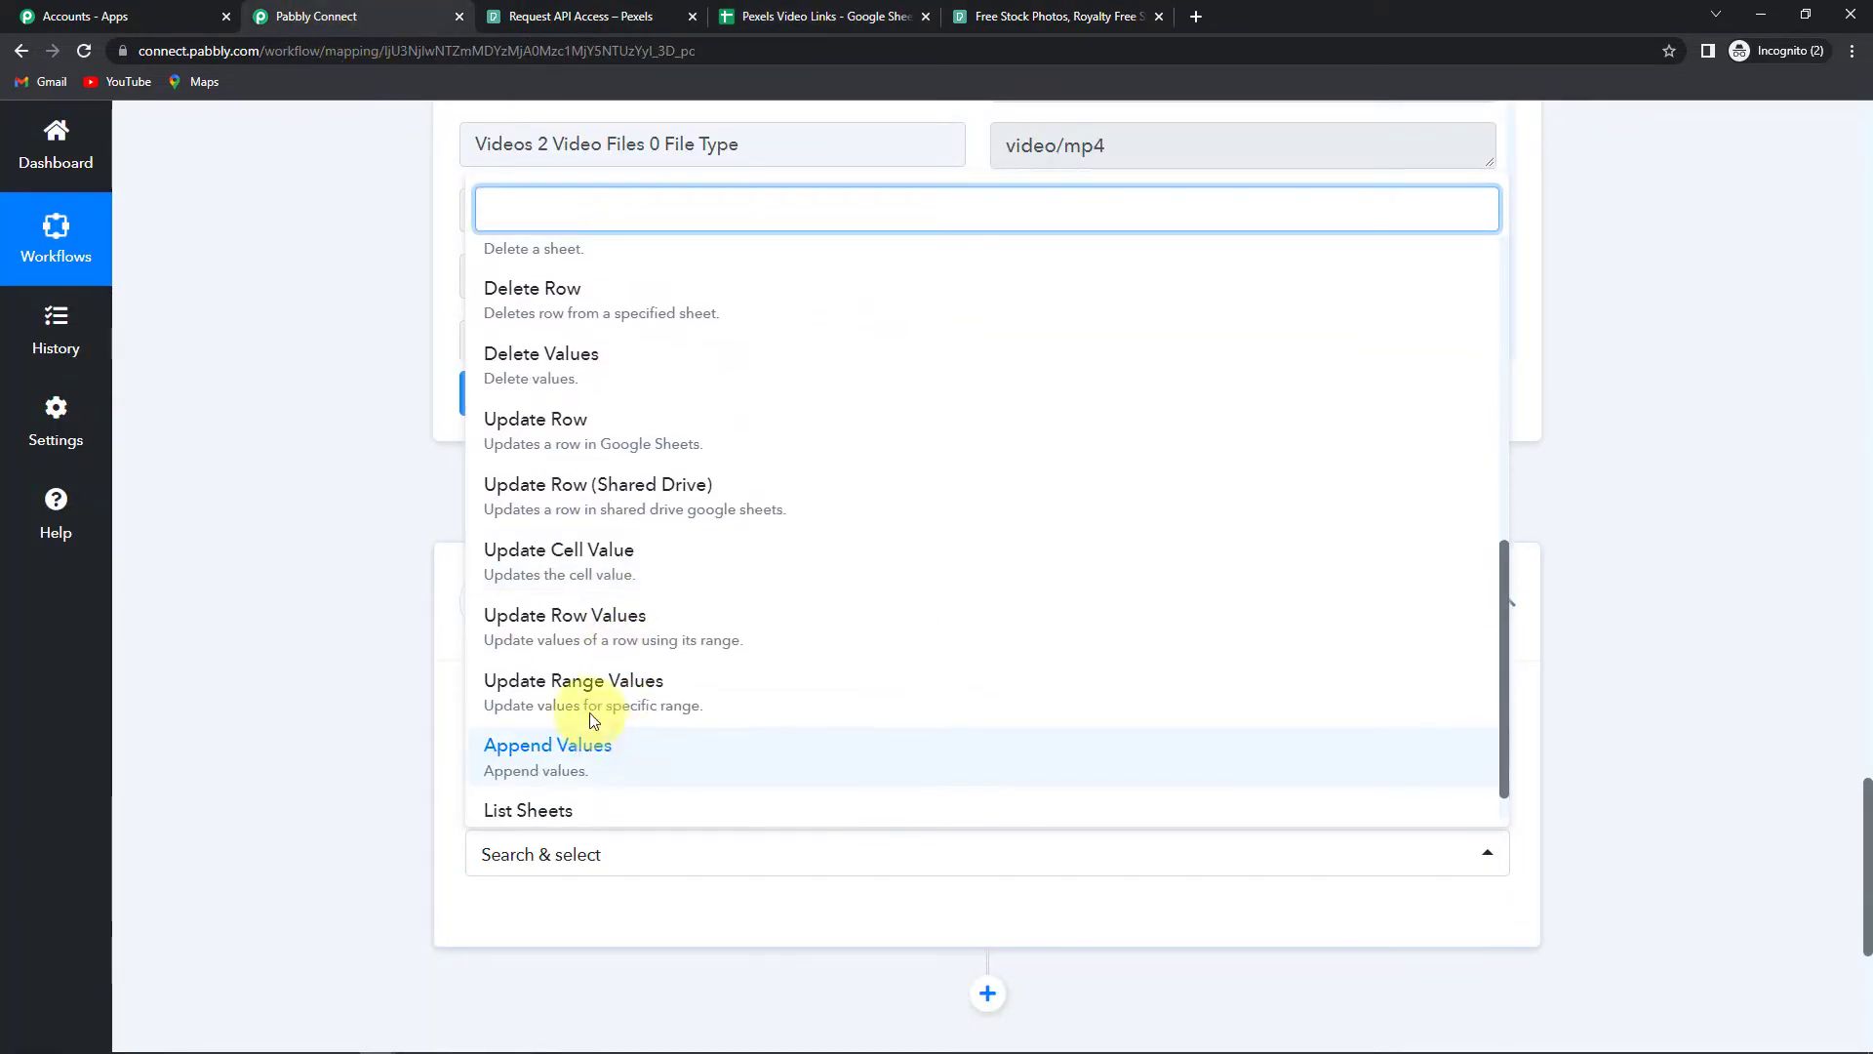
{"action": "left_click", "coordinate": [654, 701]}
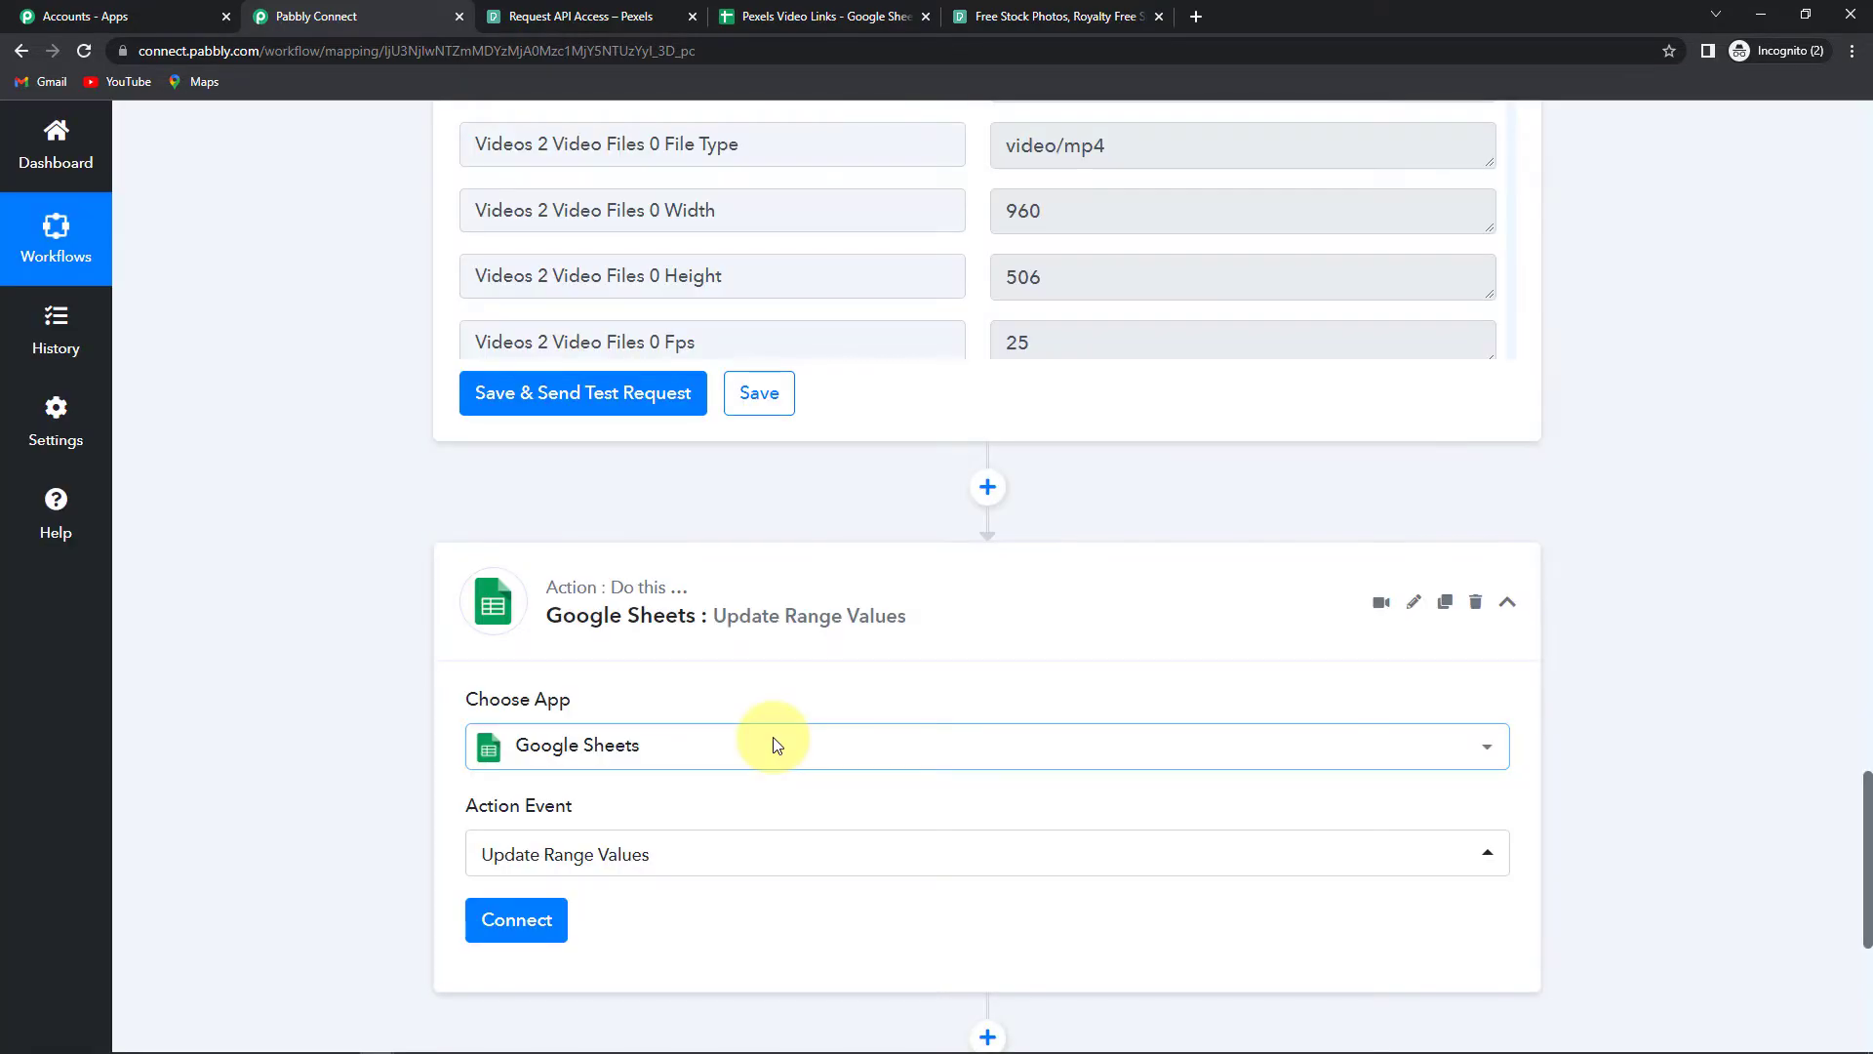
Step: Connect the action through the existing Google Sheets connection, with Sheet1 of the Pexels Video Links spreadsheet as target
{"action": "left_click", "coordinate": [523, 917]}
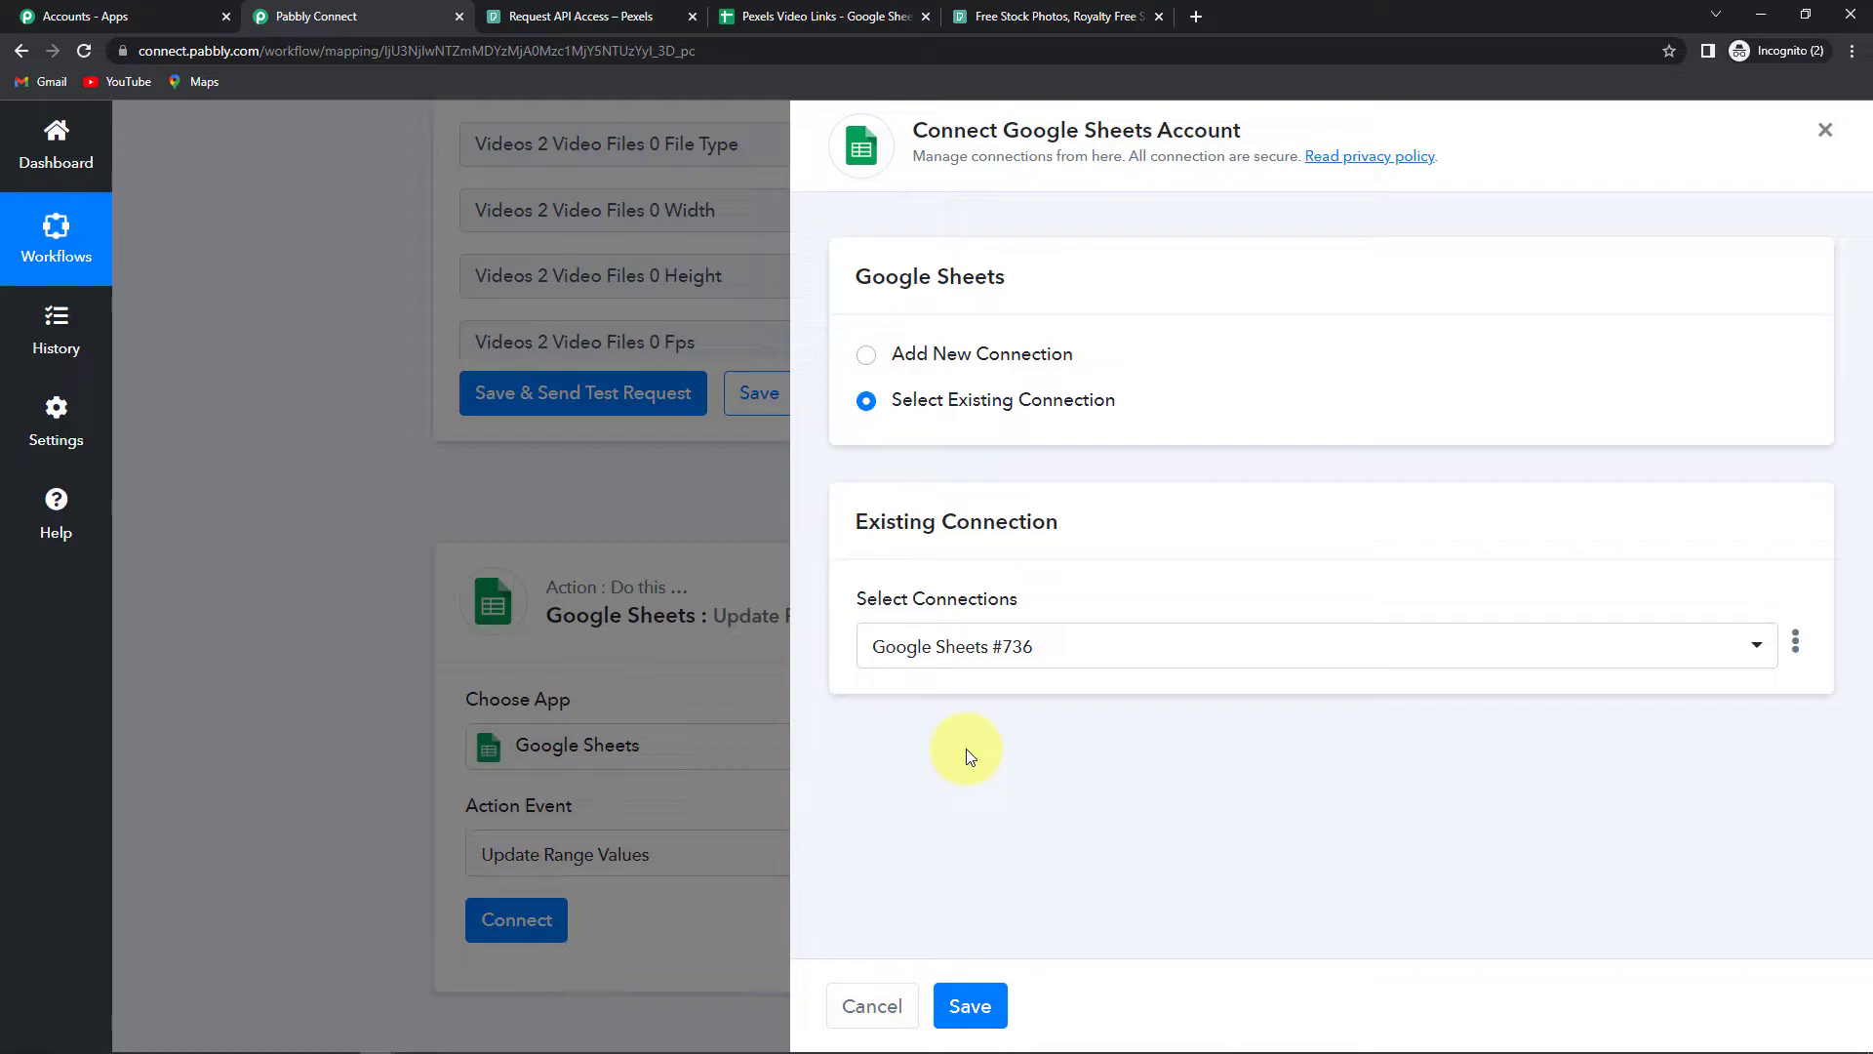
{"action": "left_click", "coordinate": [970, 1006]}
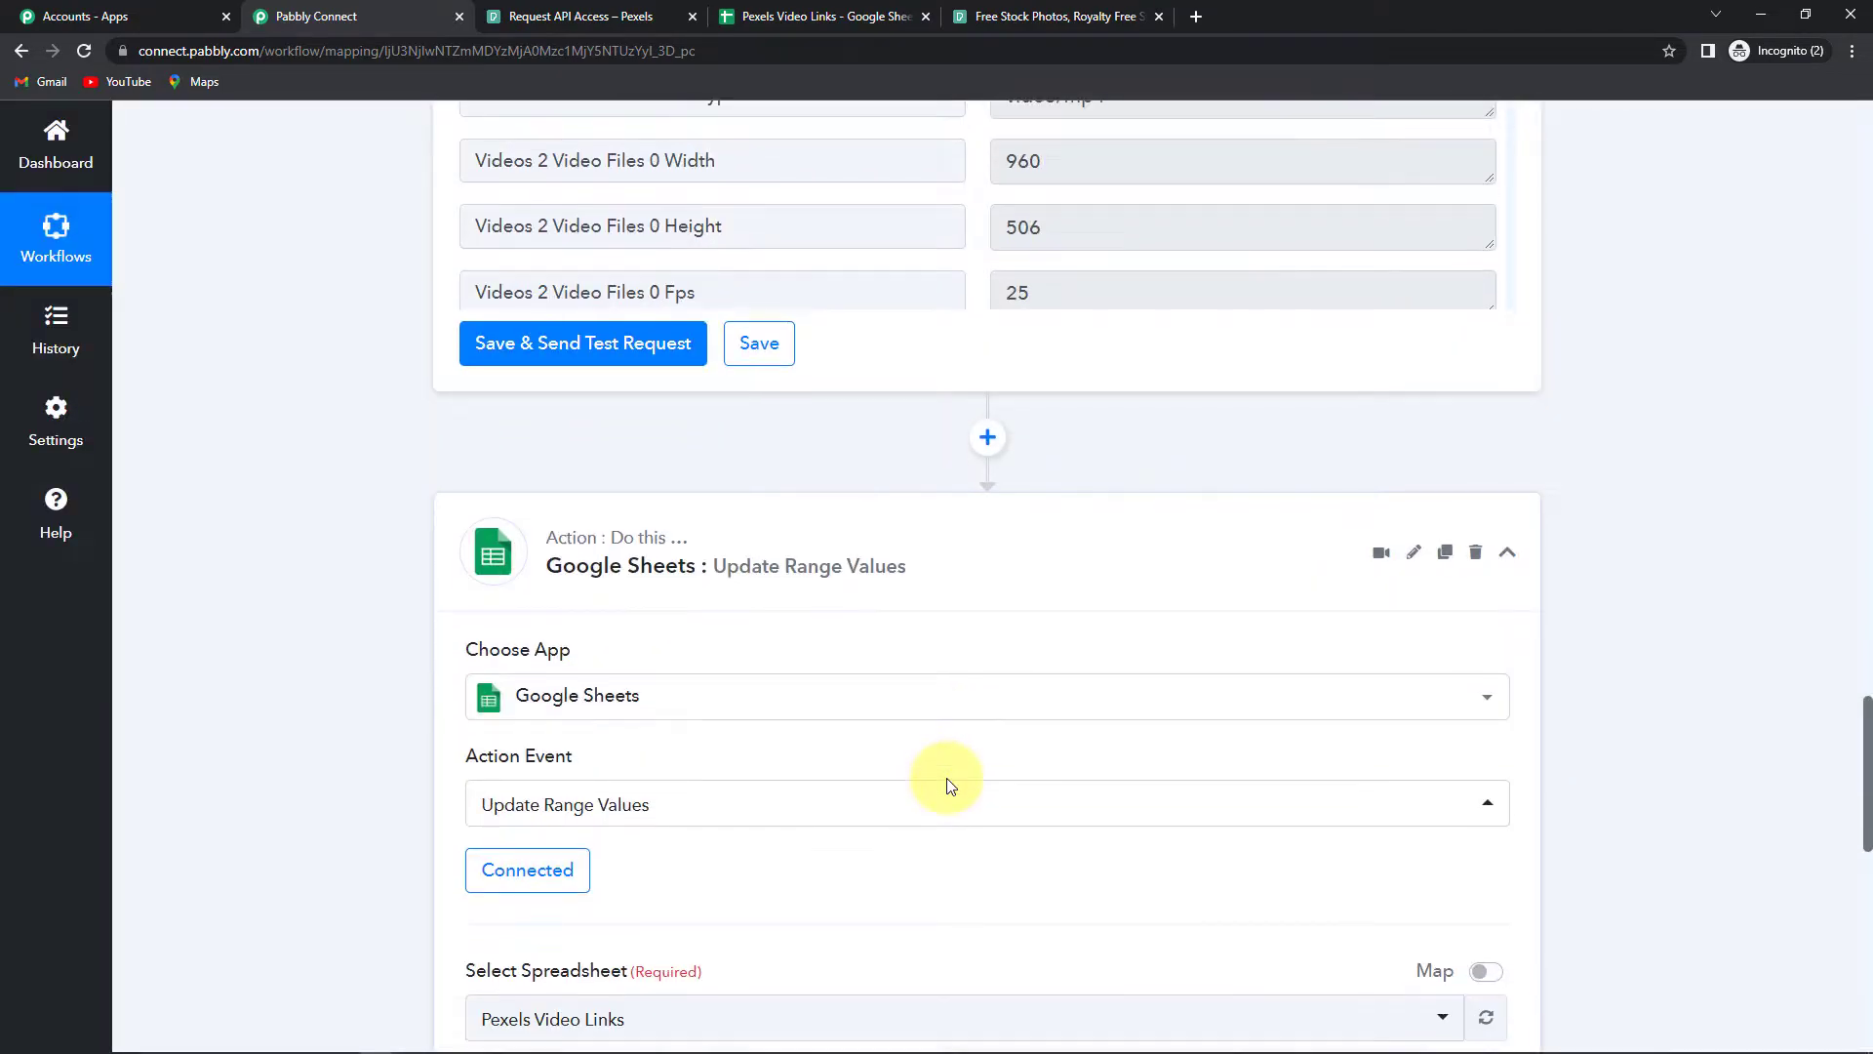
{"action": "scroll", "coordinate": [947, 783], "scroll_direction": "down", "scroll_amount": 6}
{"action": "left_click", "coordinate": [949, 781]}
{"action": "left_click", "coordinate": [648, 439]}
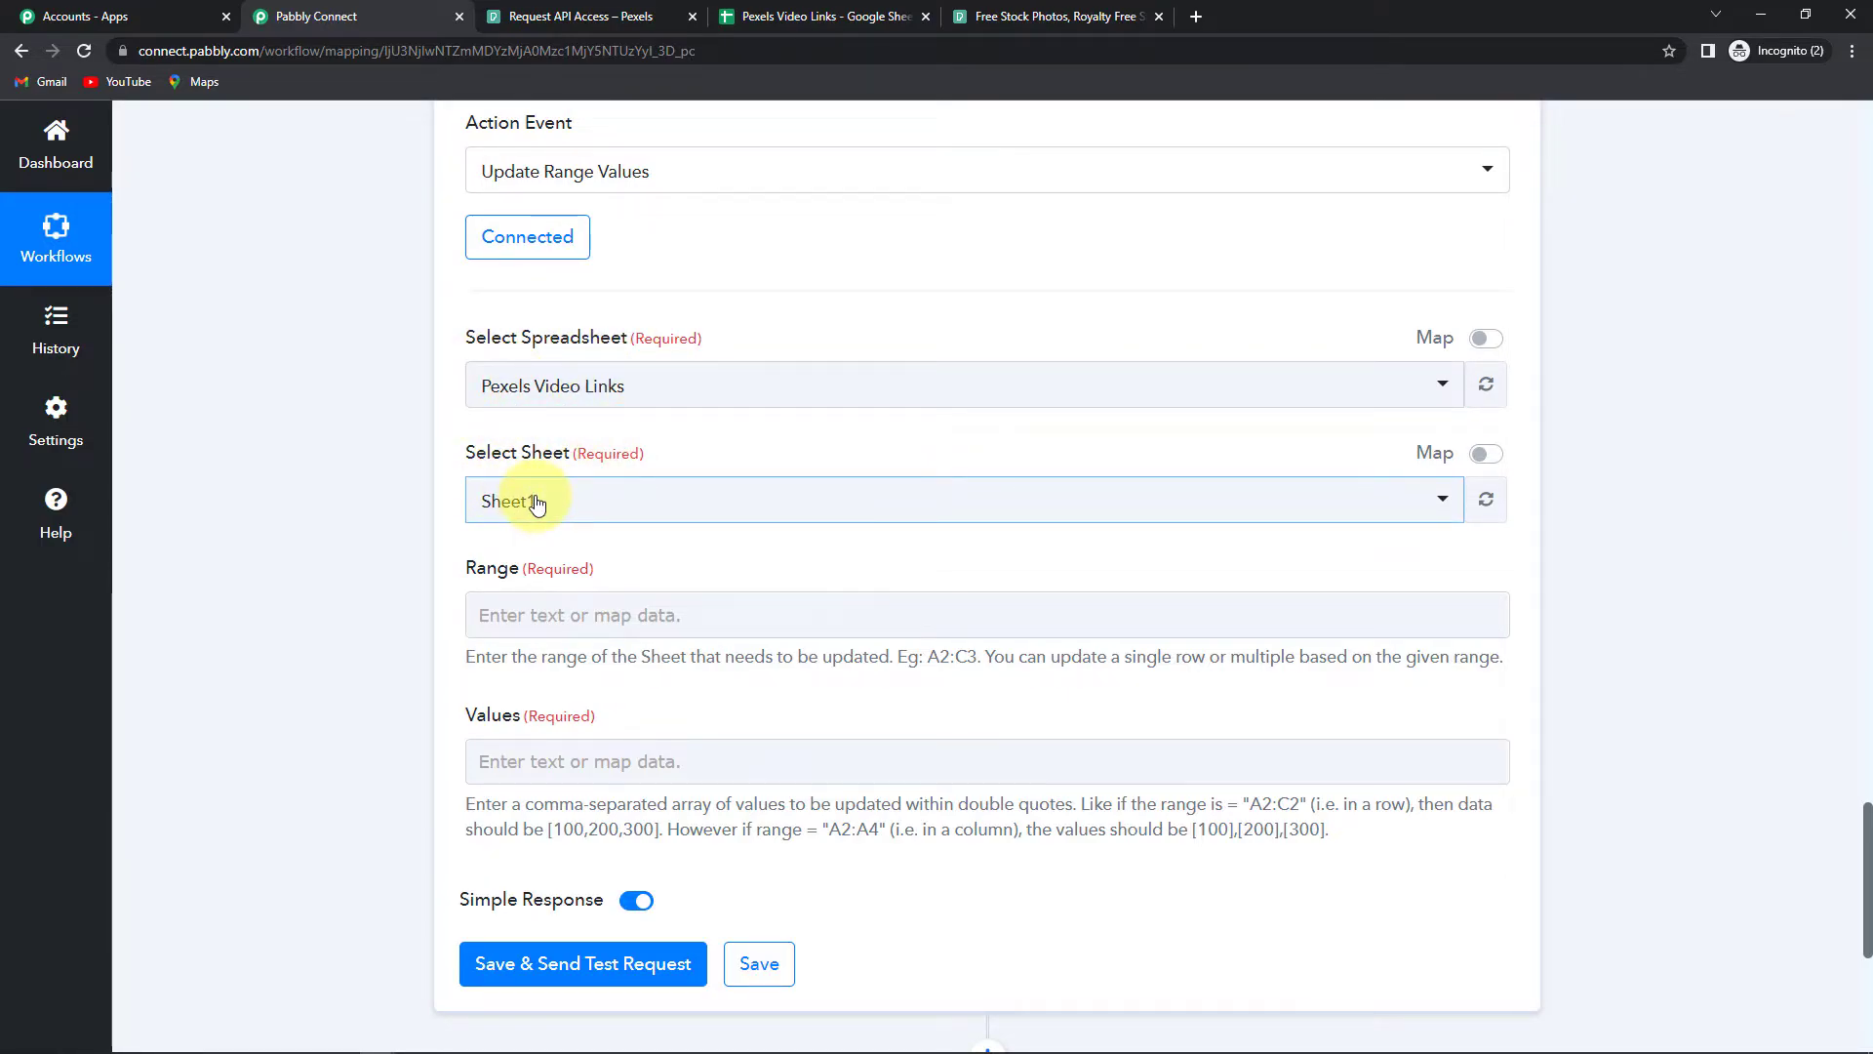
Step: Check the URL columns in the spreadsheet and start the Range with C followed by the trigger's mapped RowIndex
{"action": "left_click", "coordinate": [521, 612]}
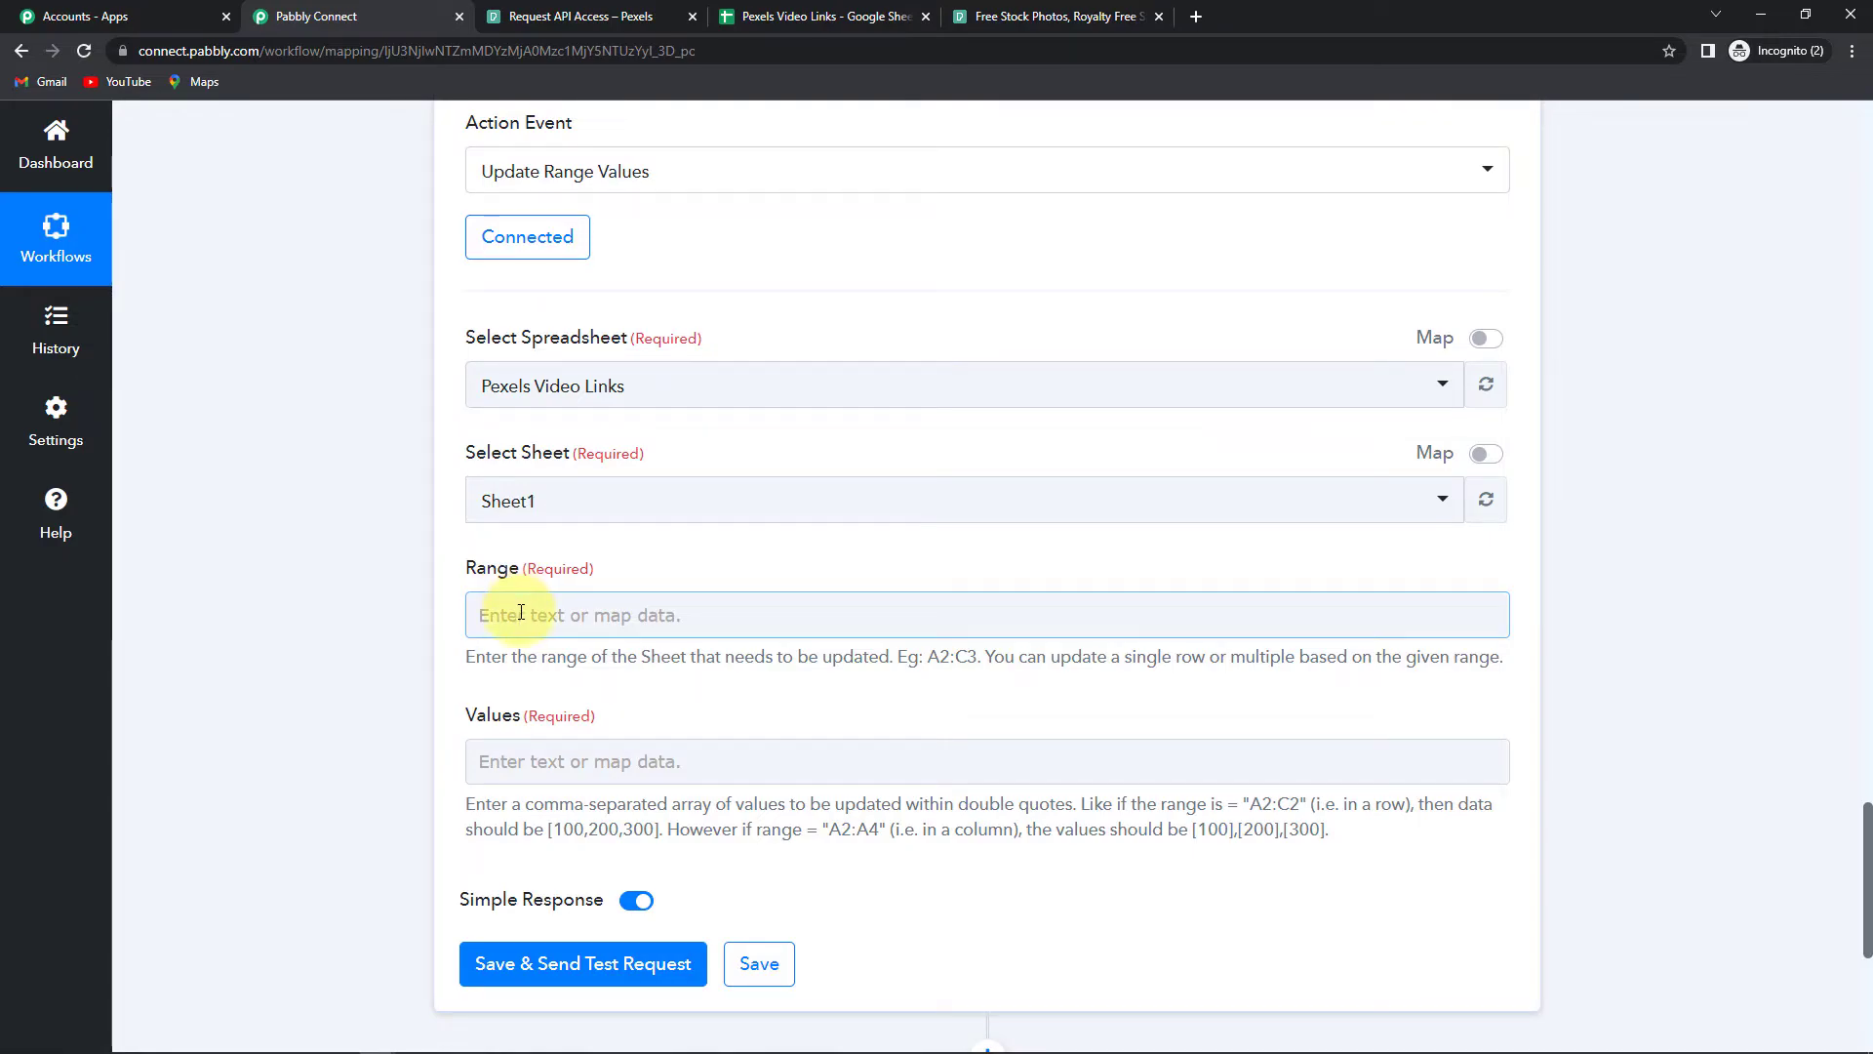
{"action": "left_click", "coordinate": [878, 16]}
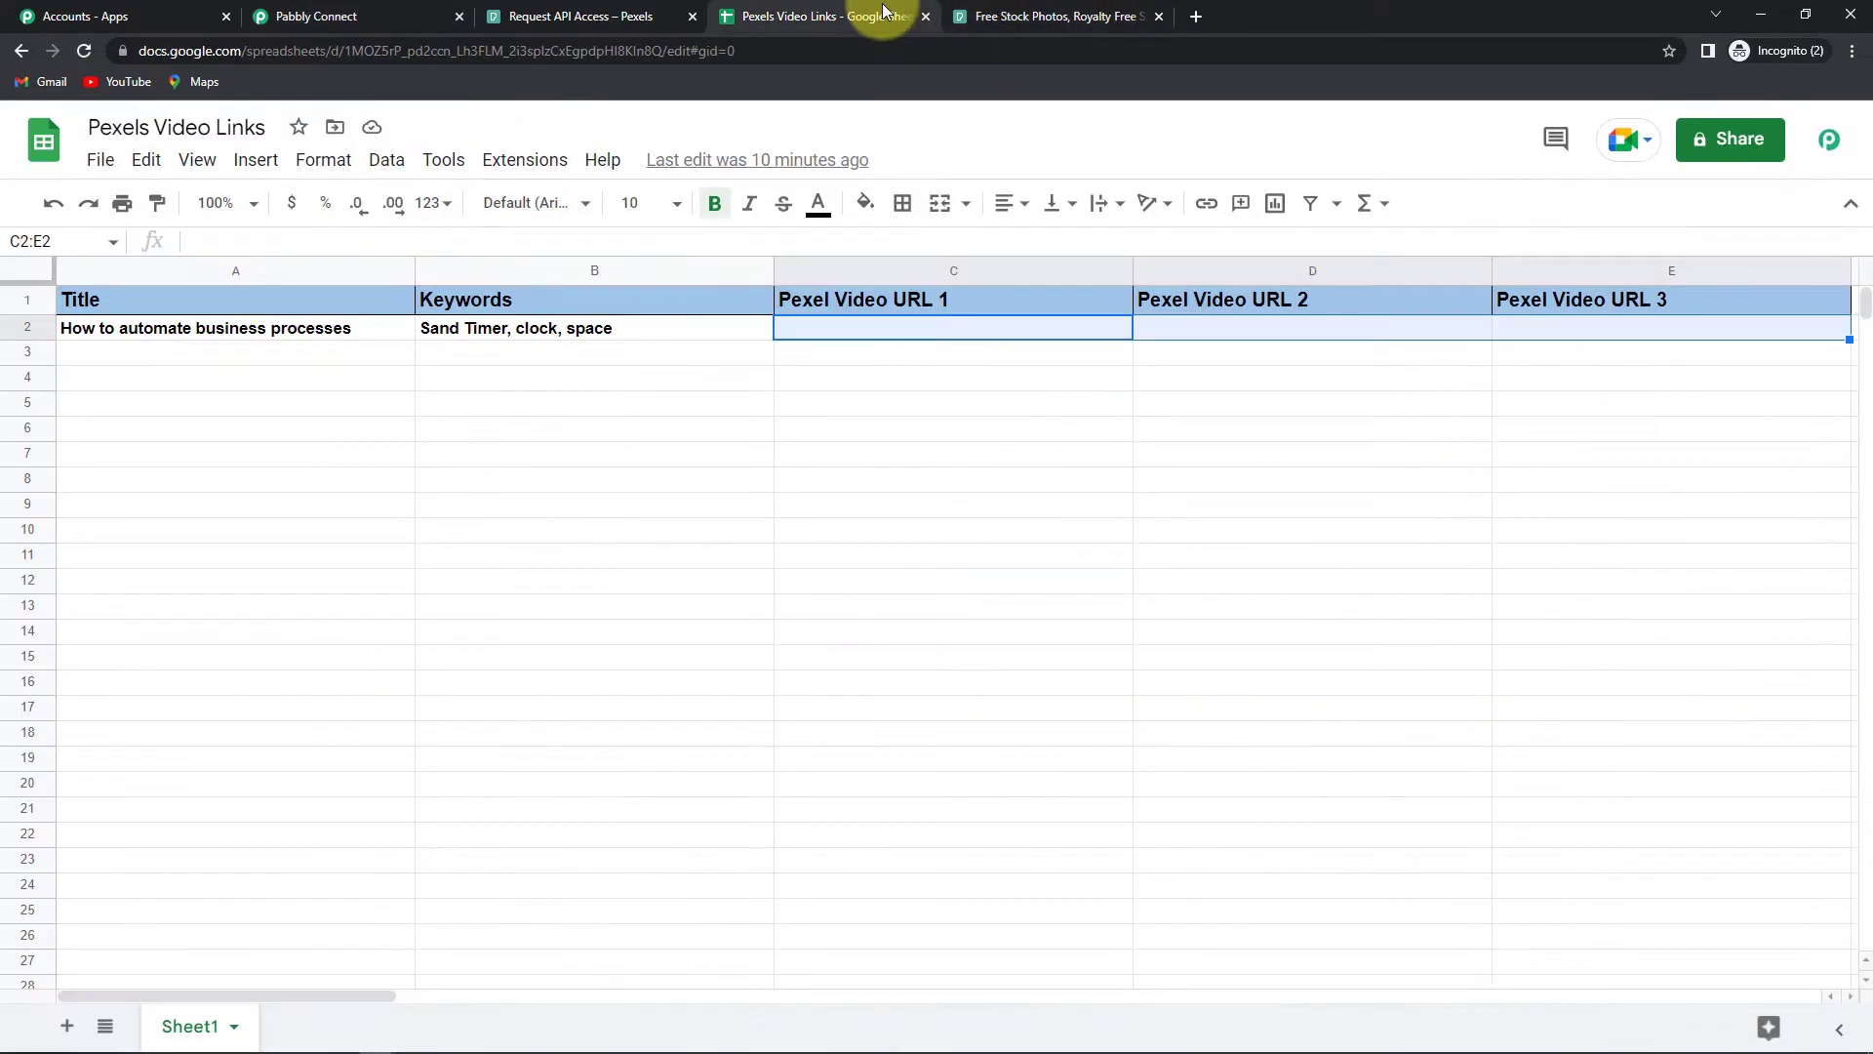
{"action": "left_click", "coordinate": [453, 19]}
{"action": "left_click", "coordinate": [622, 611]}
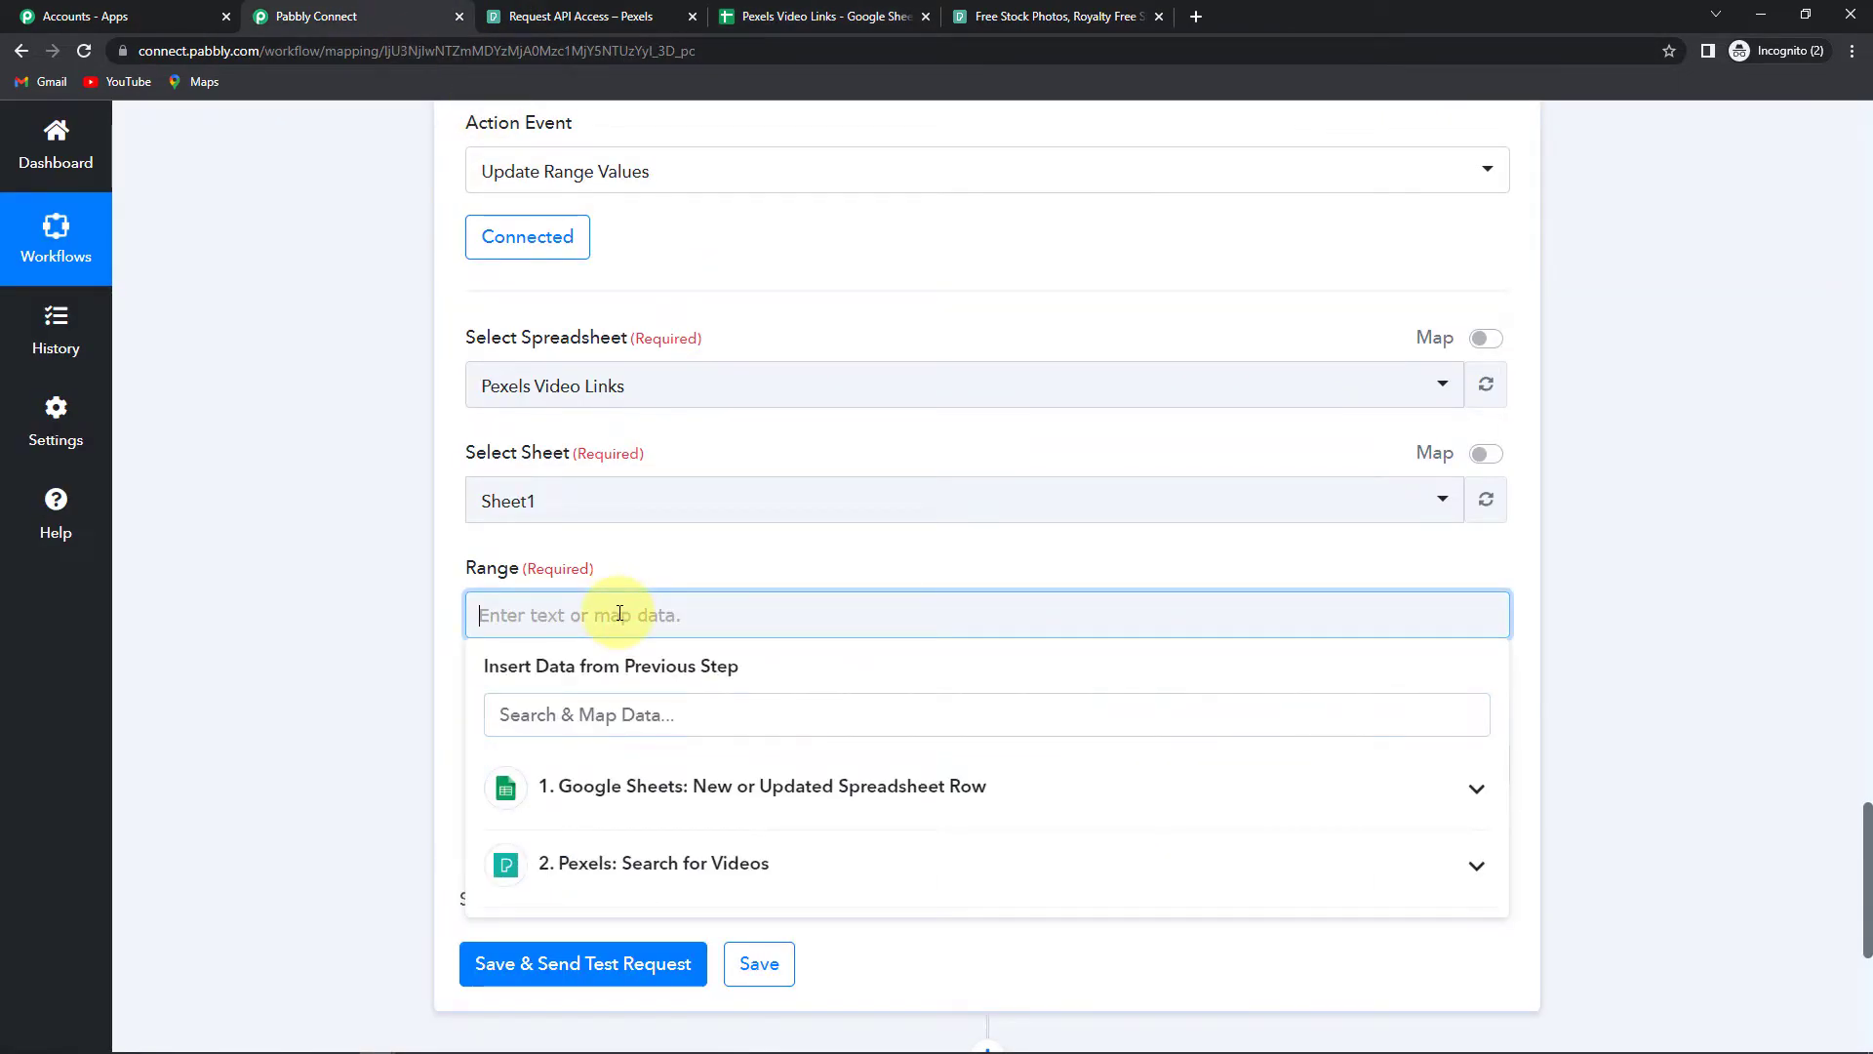
{"action": "type", "text": "C"}
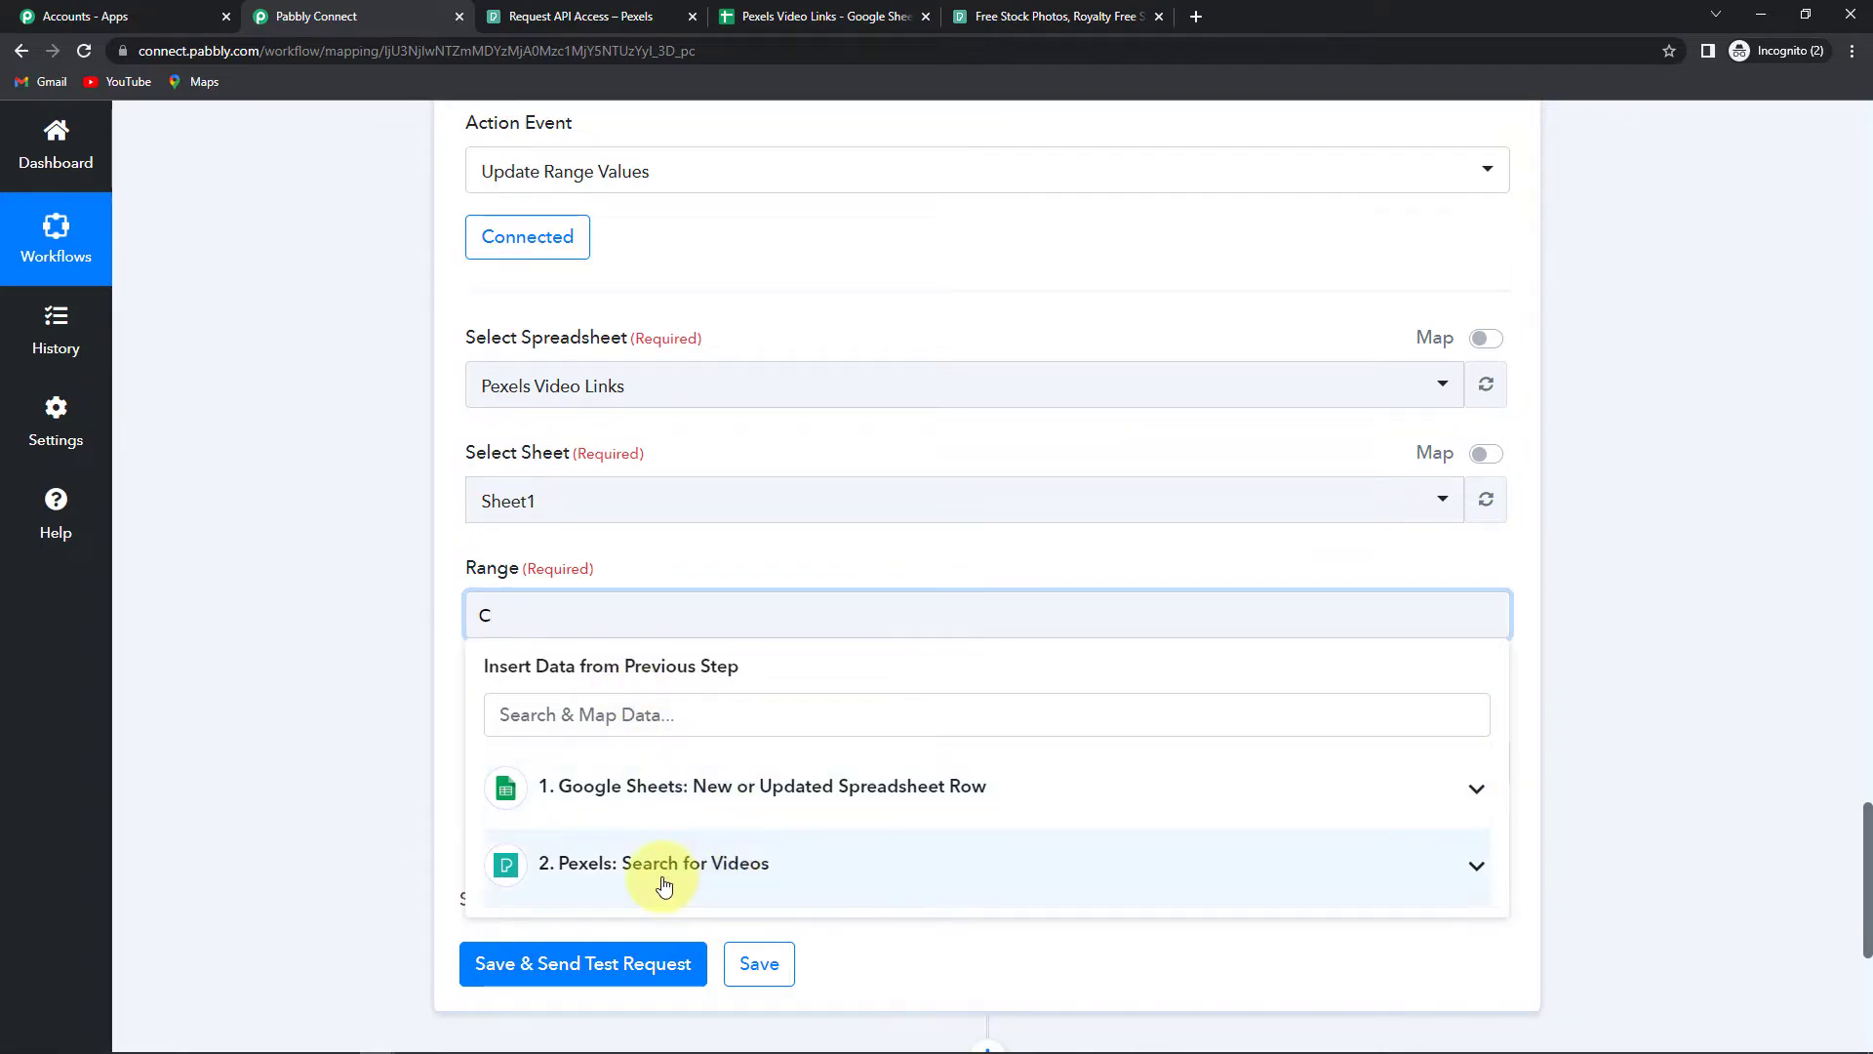
{"action": "left_click", "coordinate": [687, 799]}
{"action": "scroll", "coordinate": [702, 849], "scroll_direction": "down", "scroll_amount": 2}
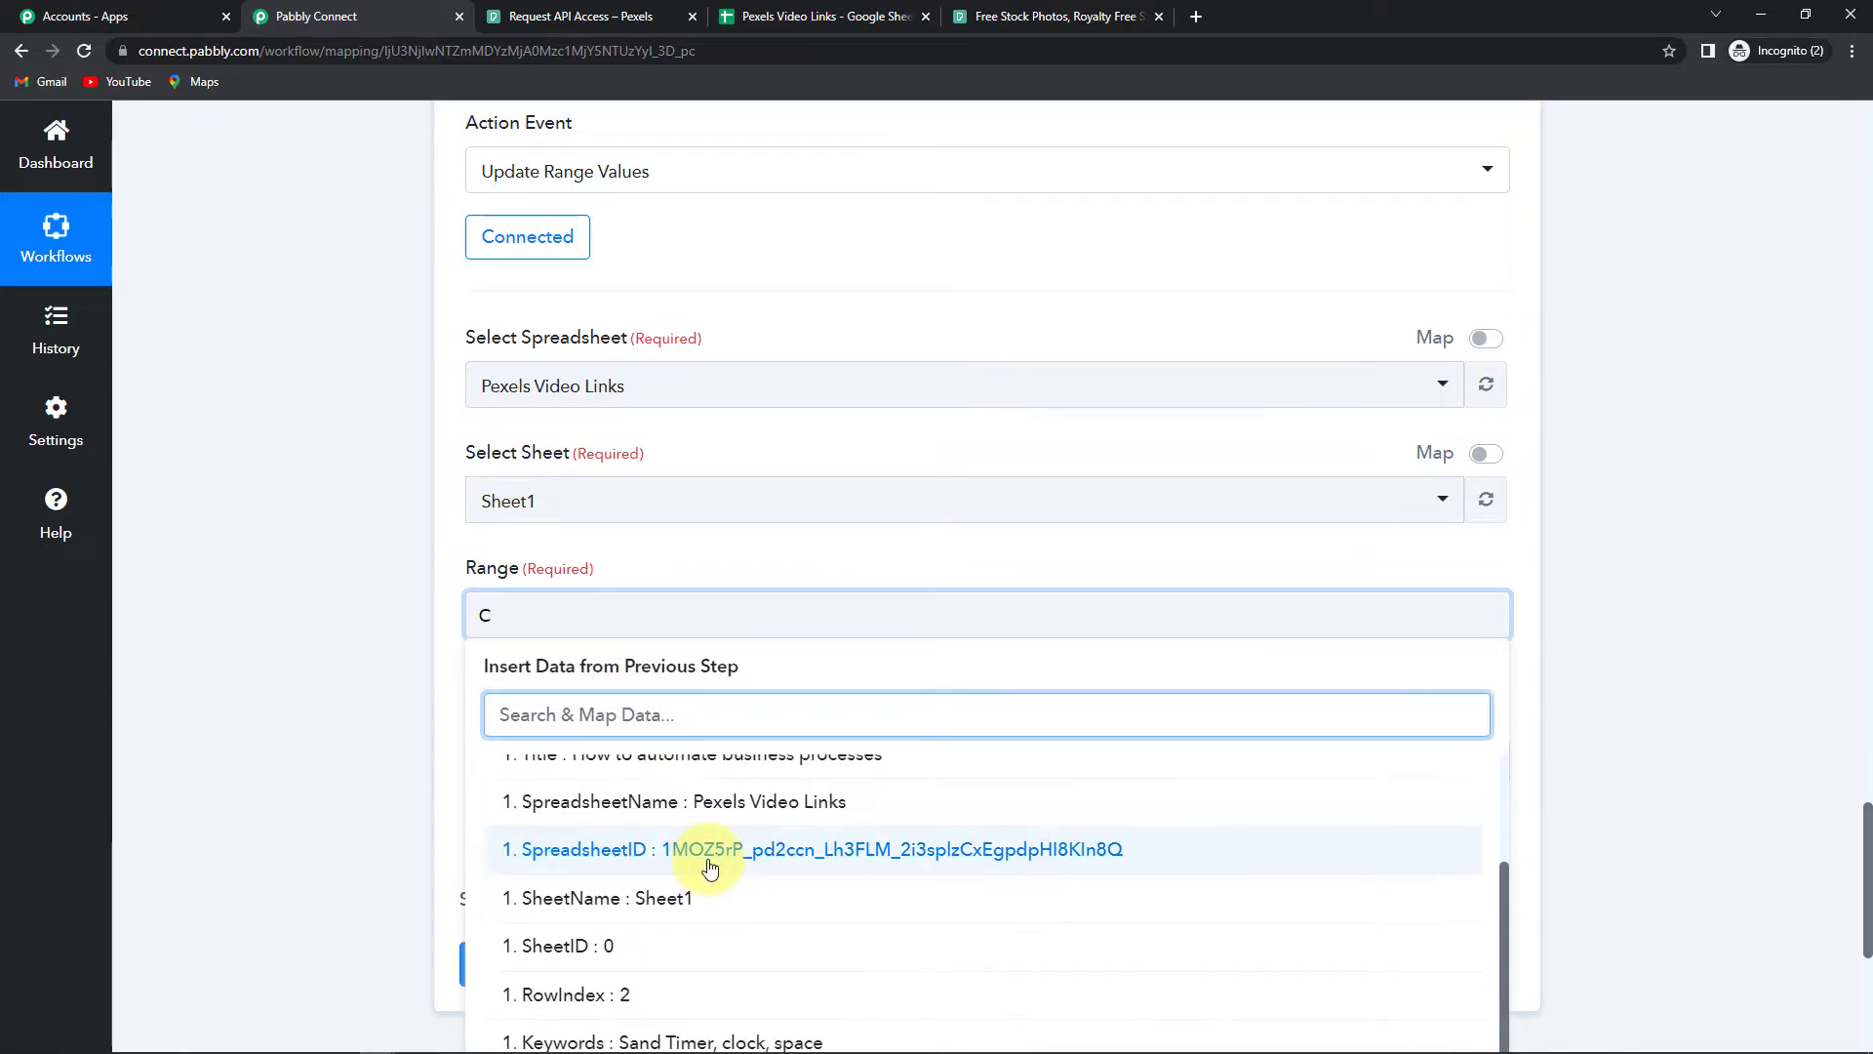
{"action": "left_click", "coordinate": [653, 995]}
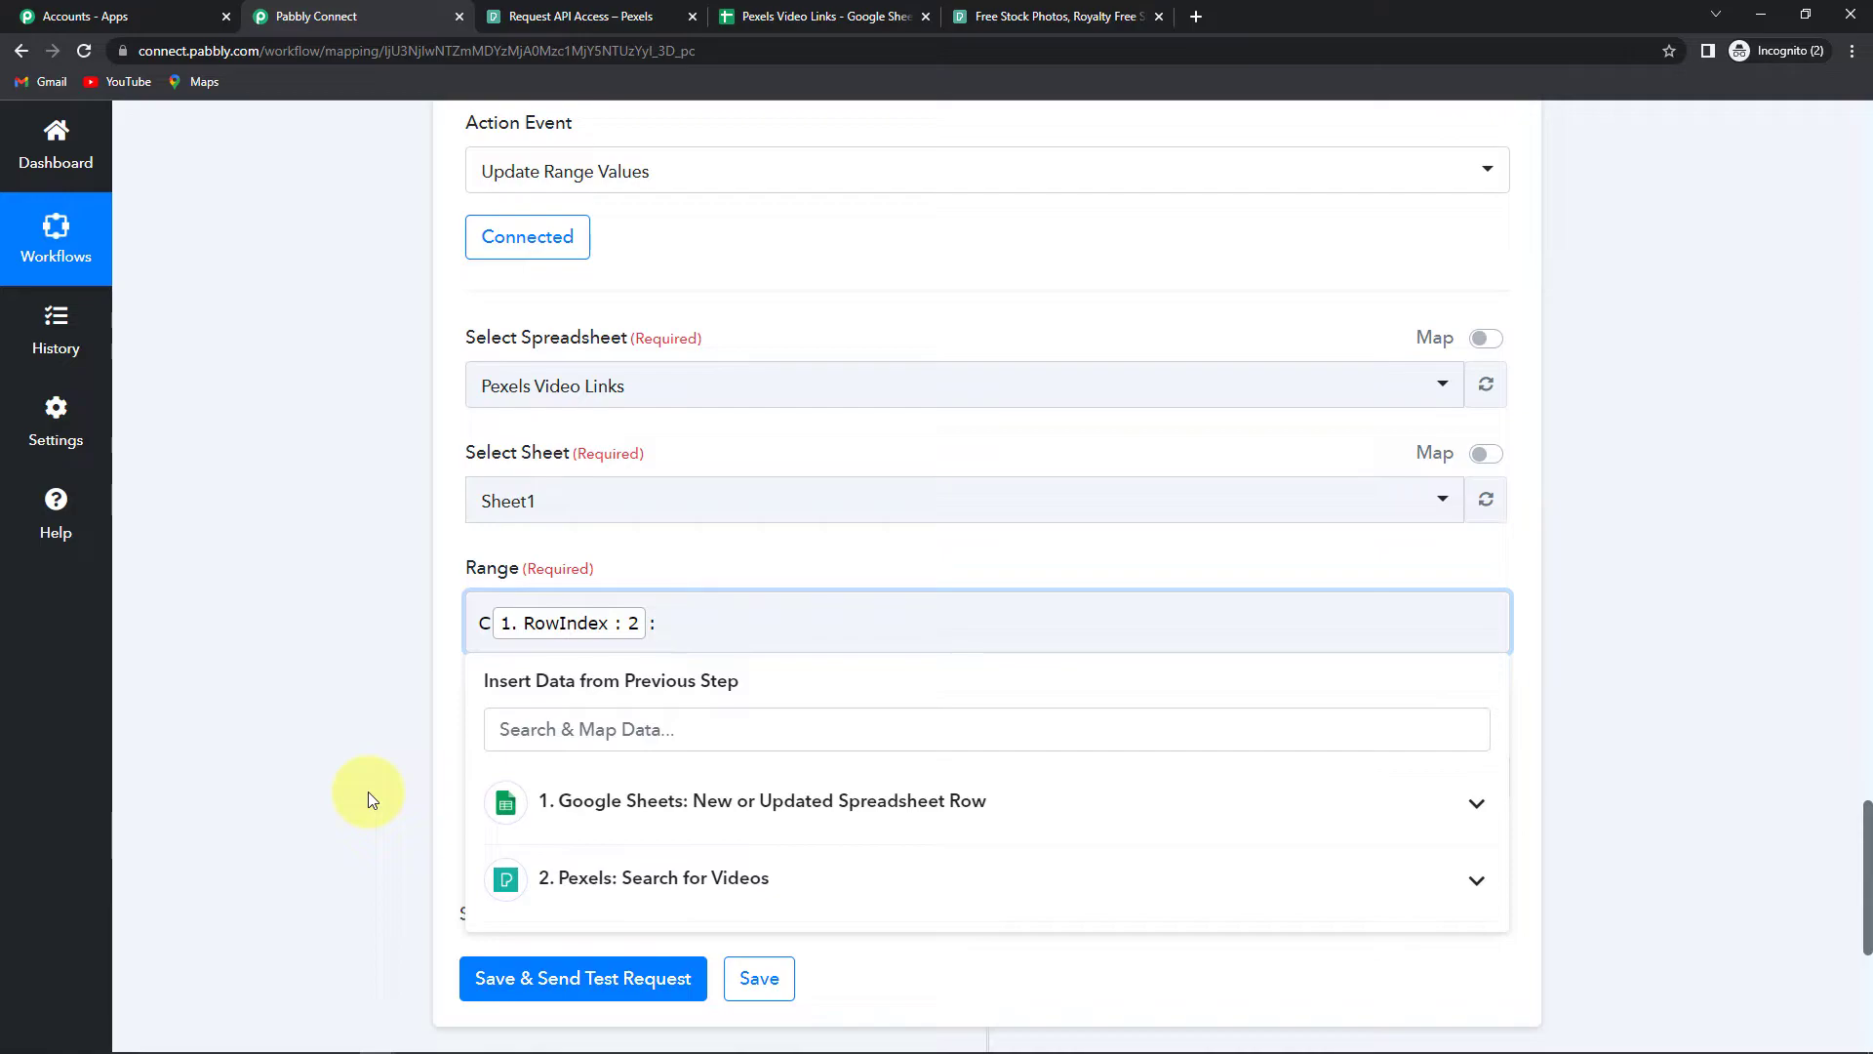
Step: Complete the Range with :E and the trigger's mapped RowIndex, and compare it with the example format
{"action": "type", "text": ":E"}
{"action": "left_click", "coordinate": [745, 828]}
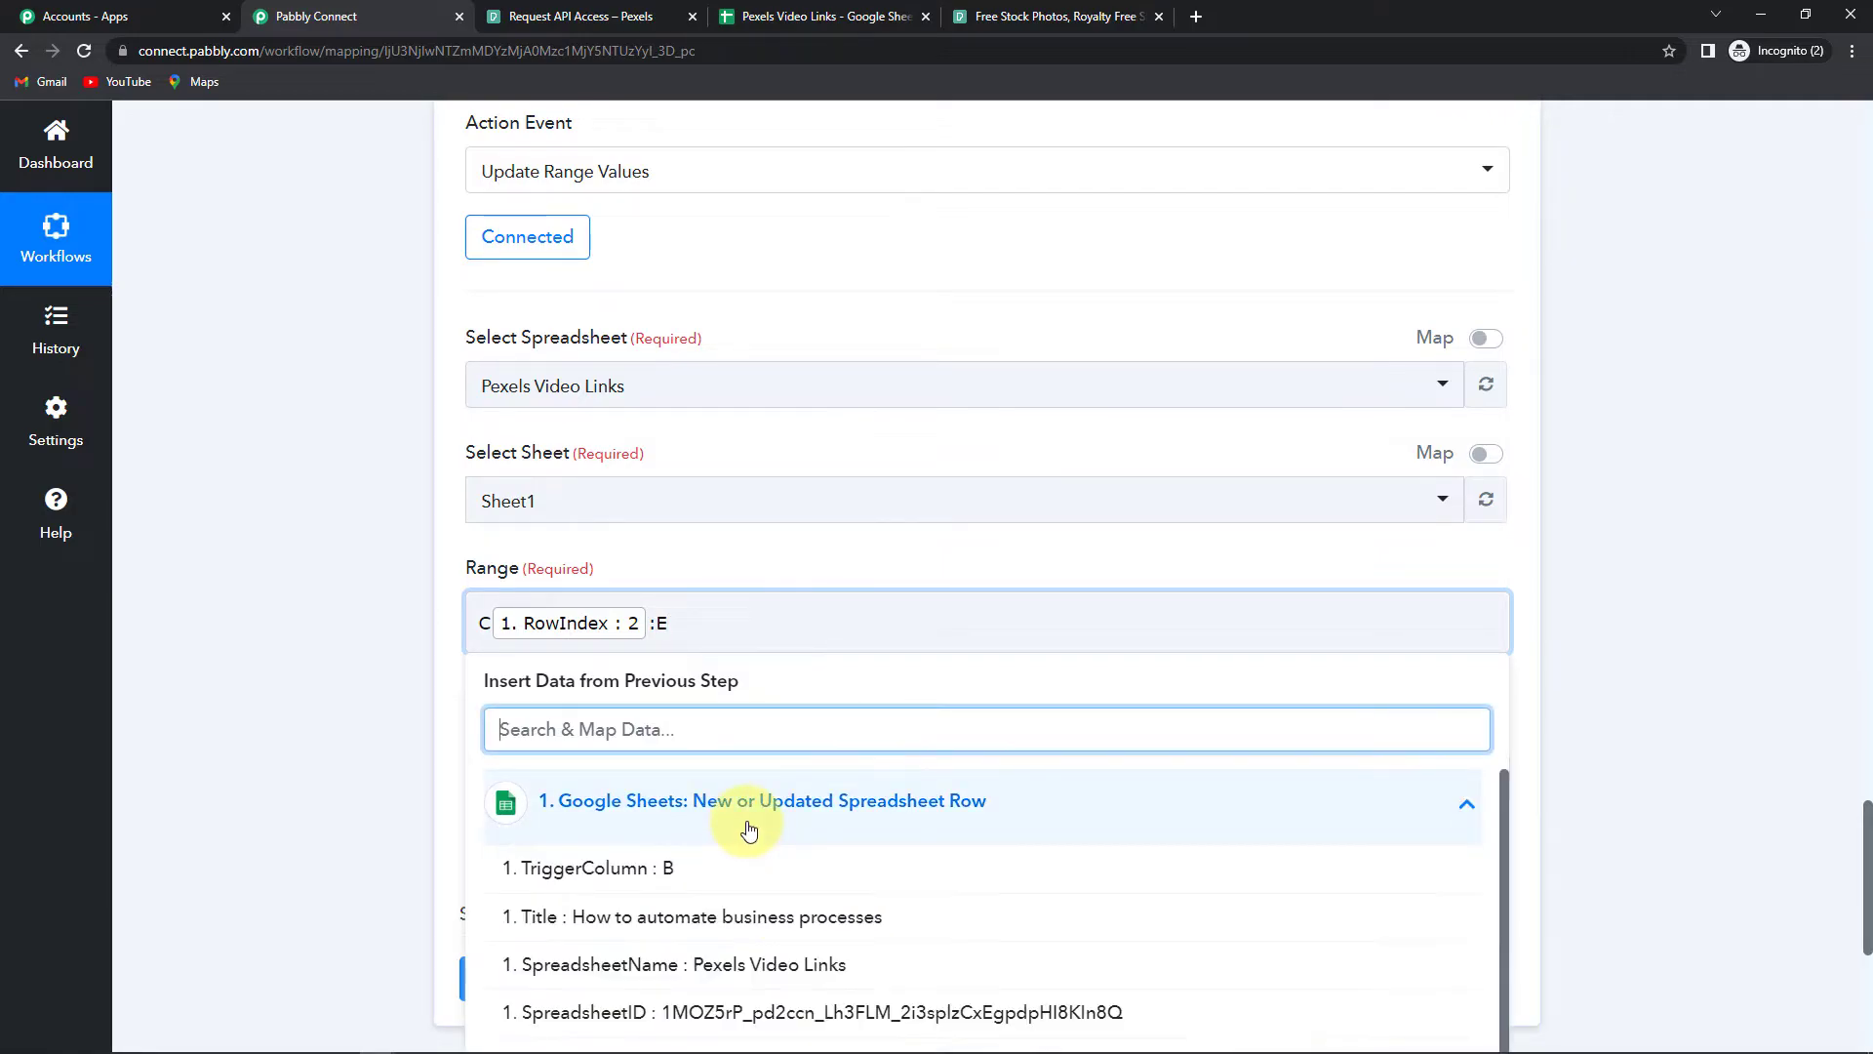
{"action": "scroll", "coordinate": [744, 893], "scroll_direction": "down", "scroll_amount": 3}
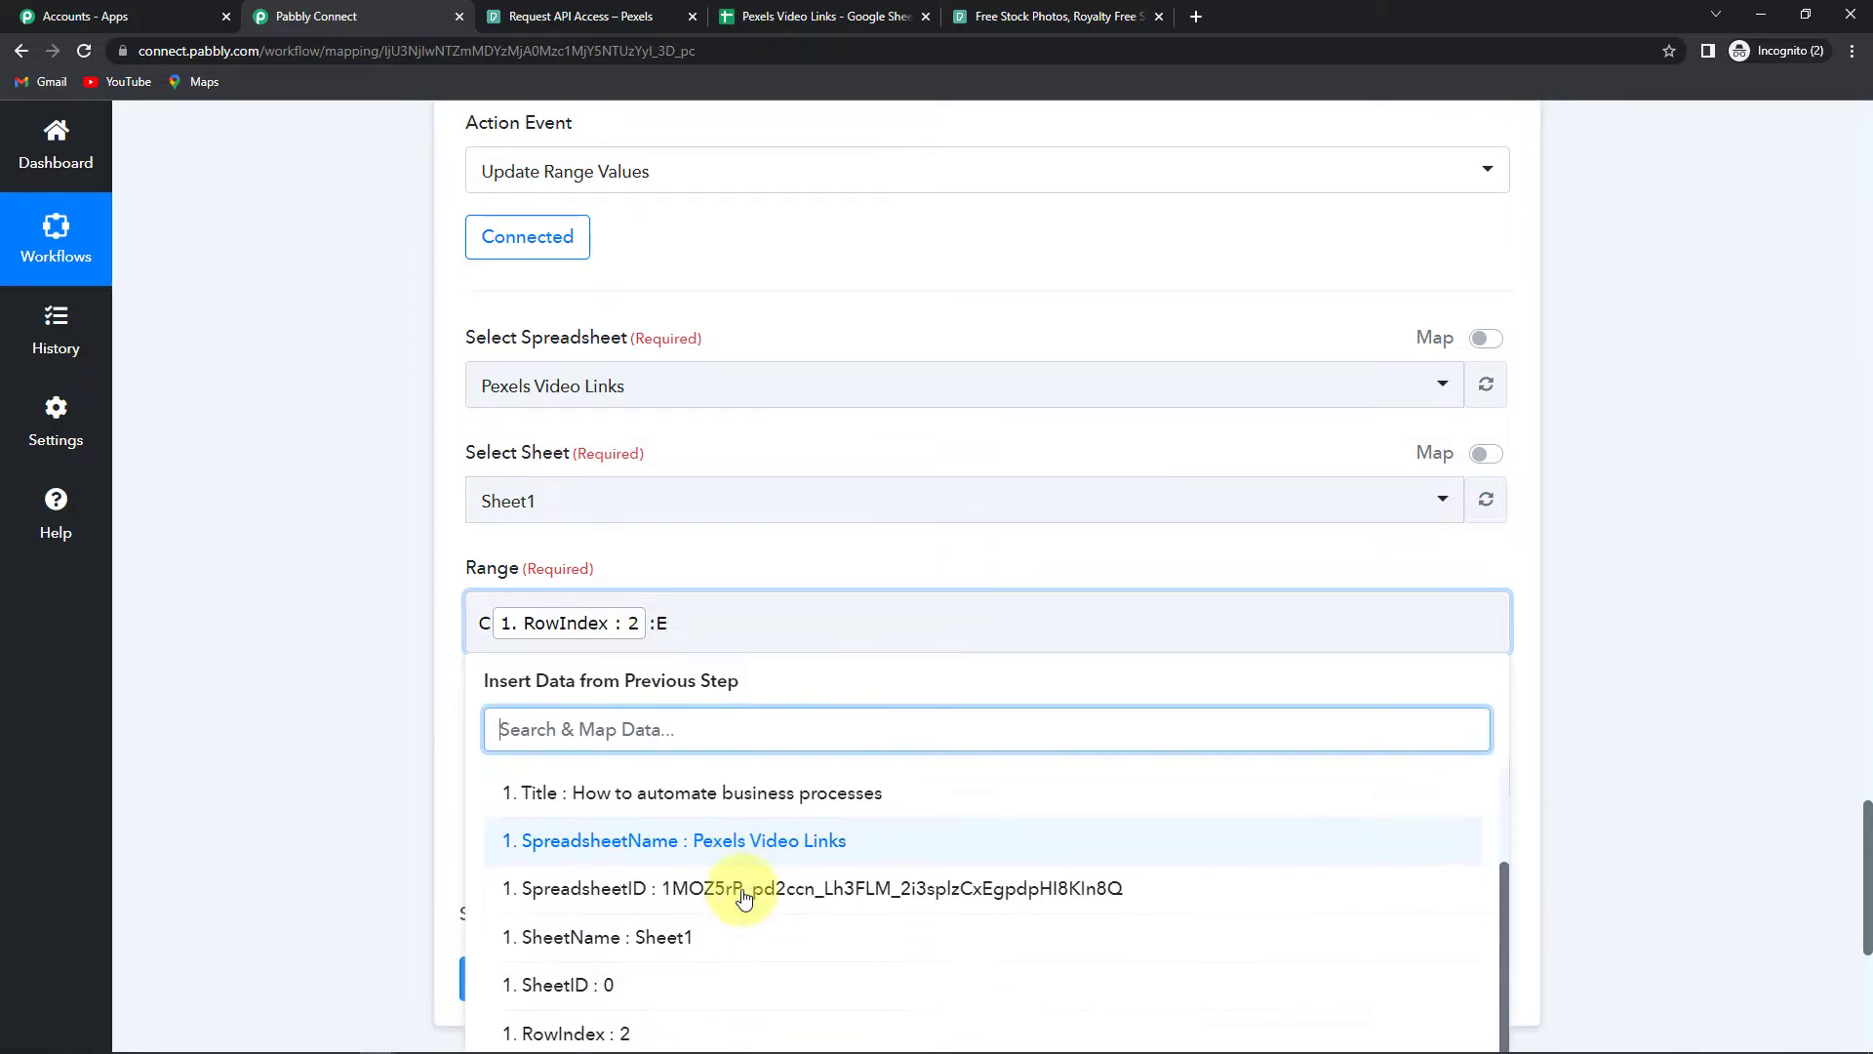
{"action": "left_click", "coordinate": [614, 1020]}
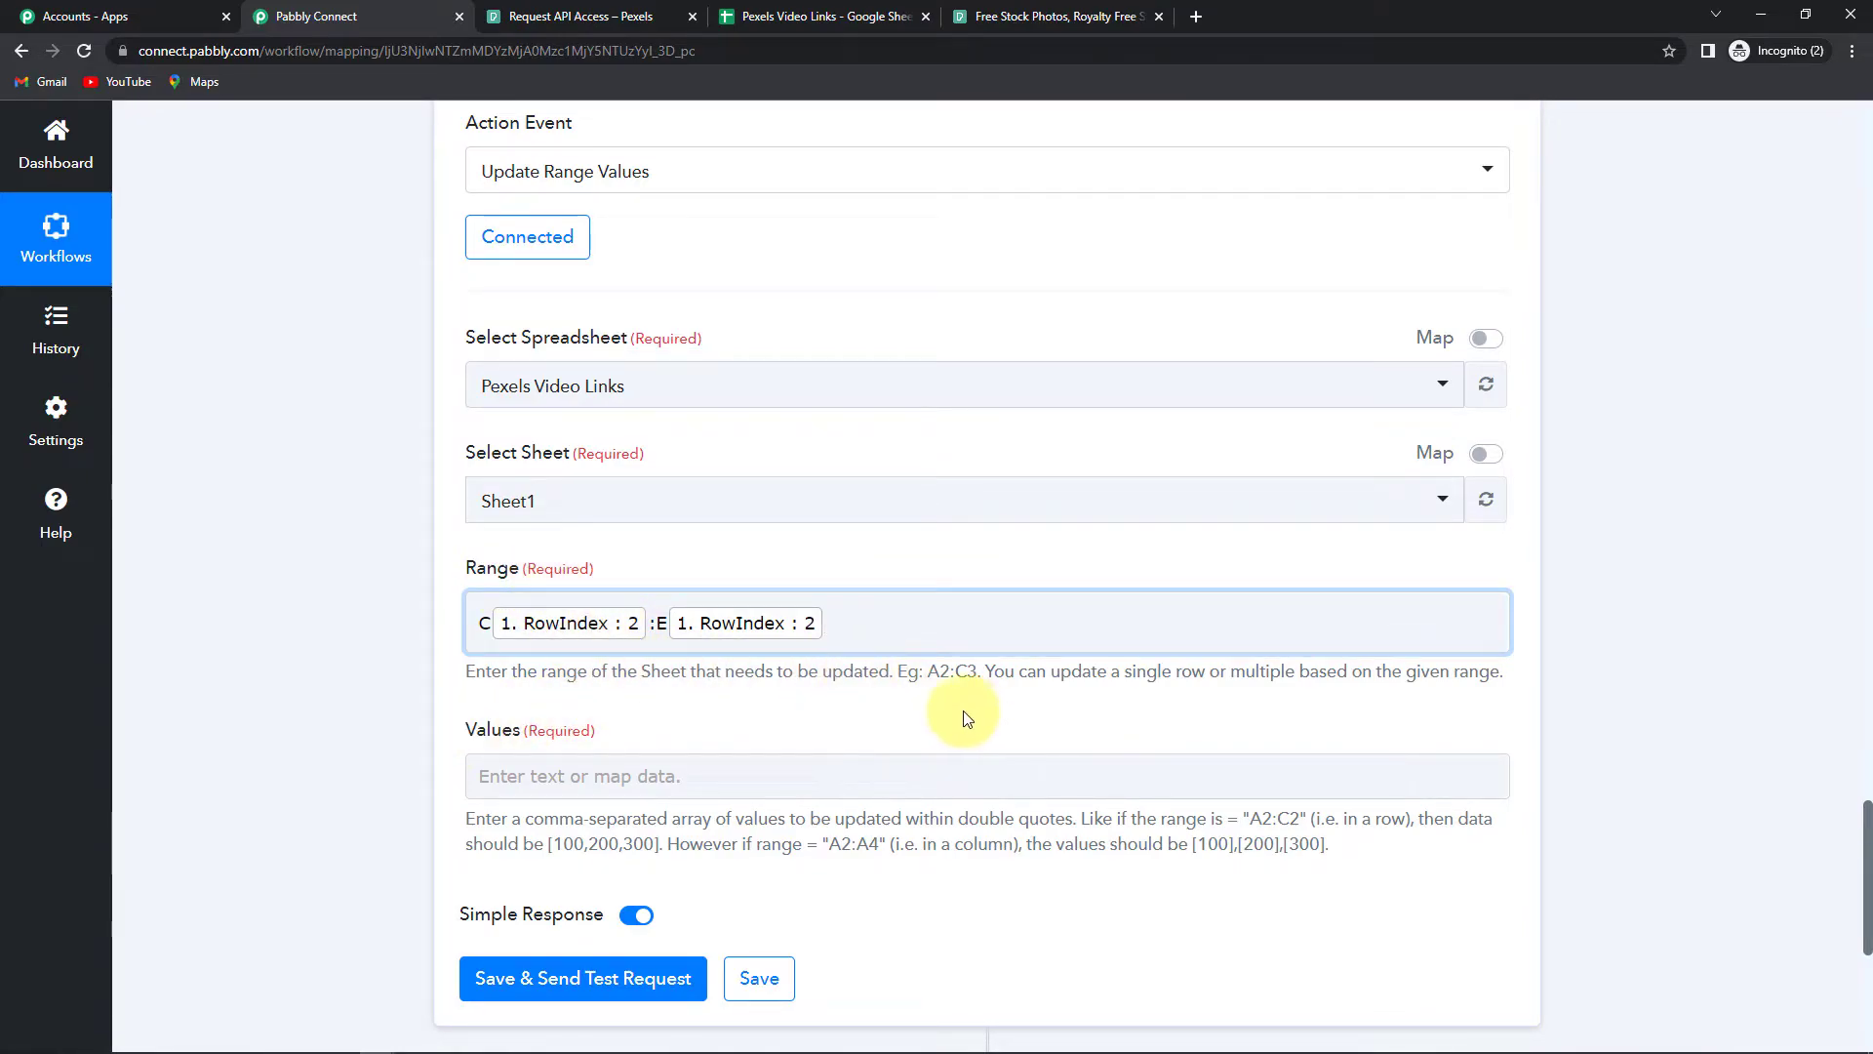
{"action": "left_click_drag", "start_coordinate": [928, 672], "coordinate": [973, 673]}
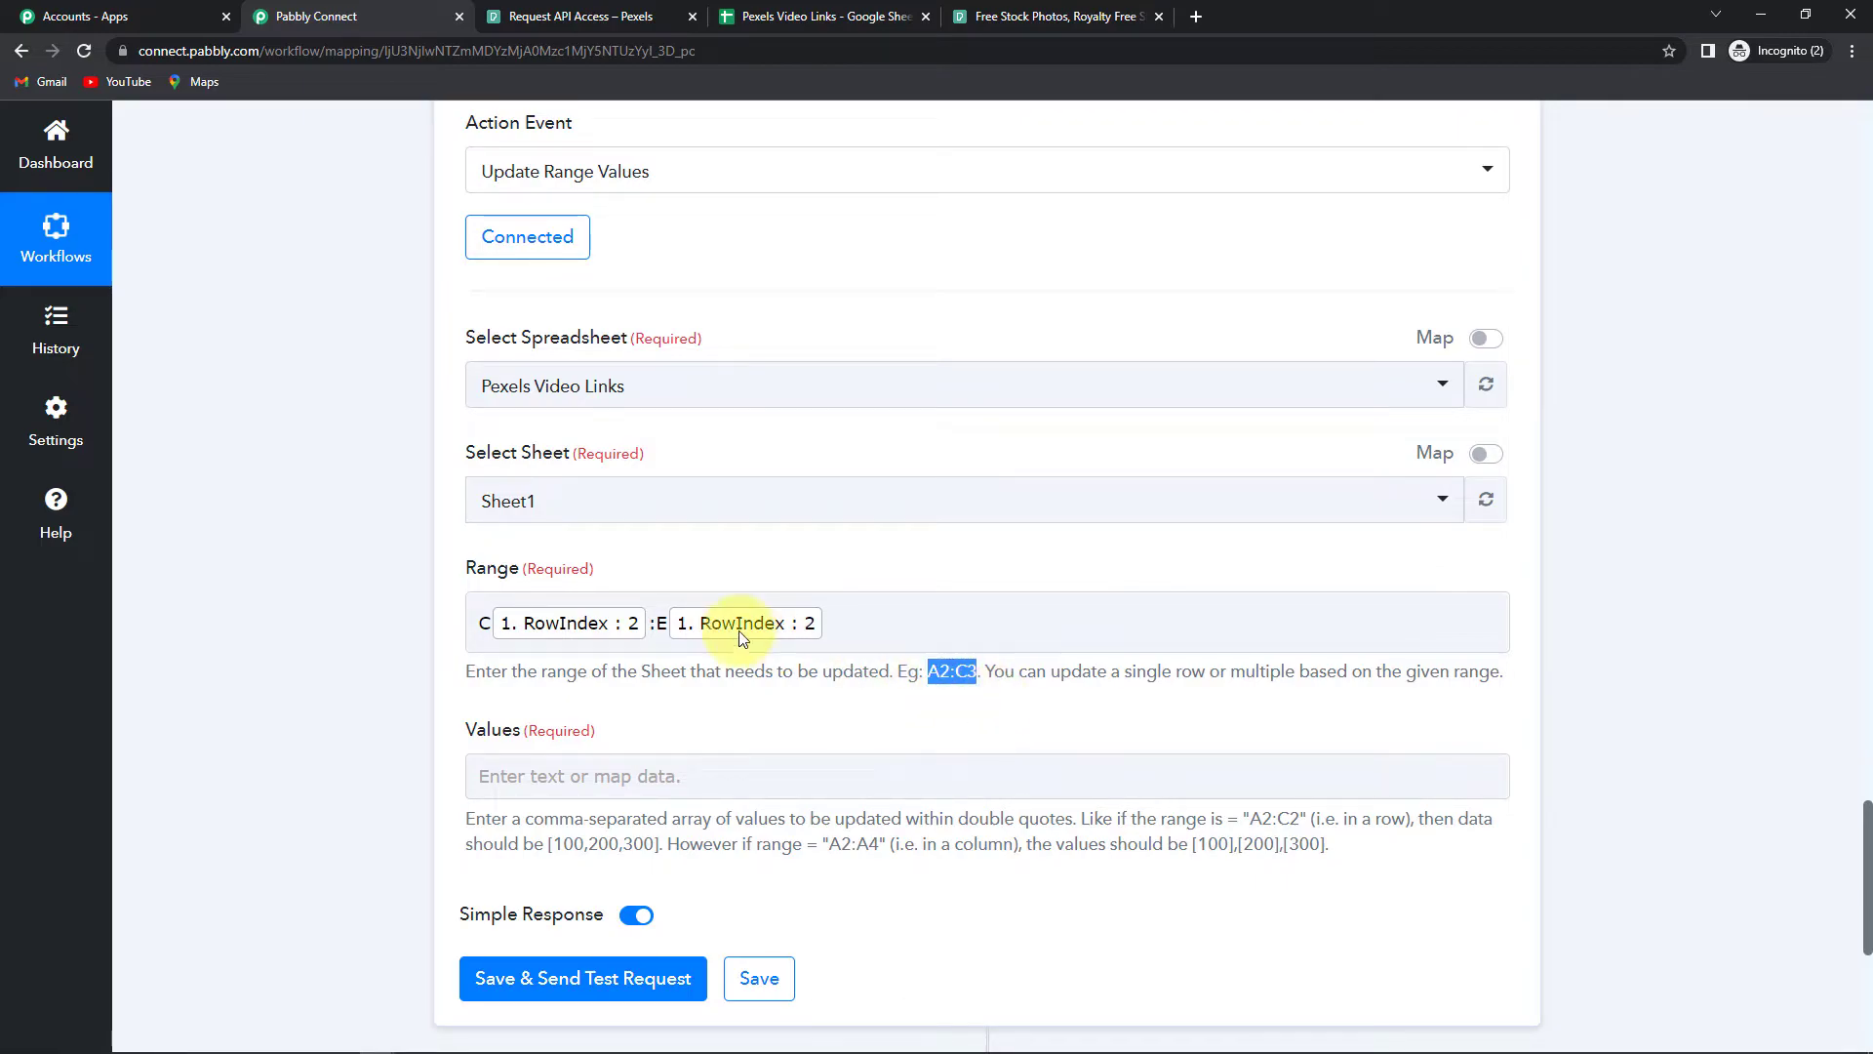
Step: Start the Values array with an opening bracket and the Pexels step's mapped Videos 0 Url in double quotes, followed by a comma
{"action": "scroll", "coordinate": [969, 778], "scroll_direction": "down", "scroll_amount": 2}
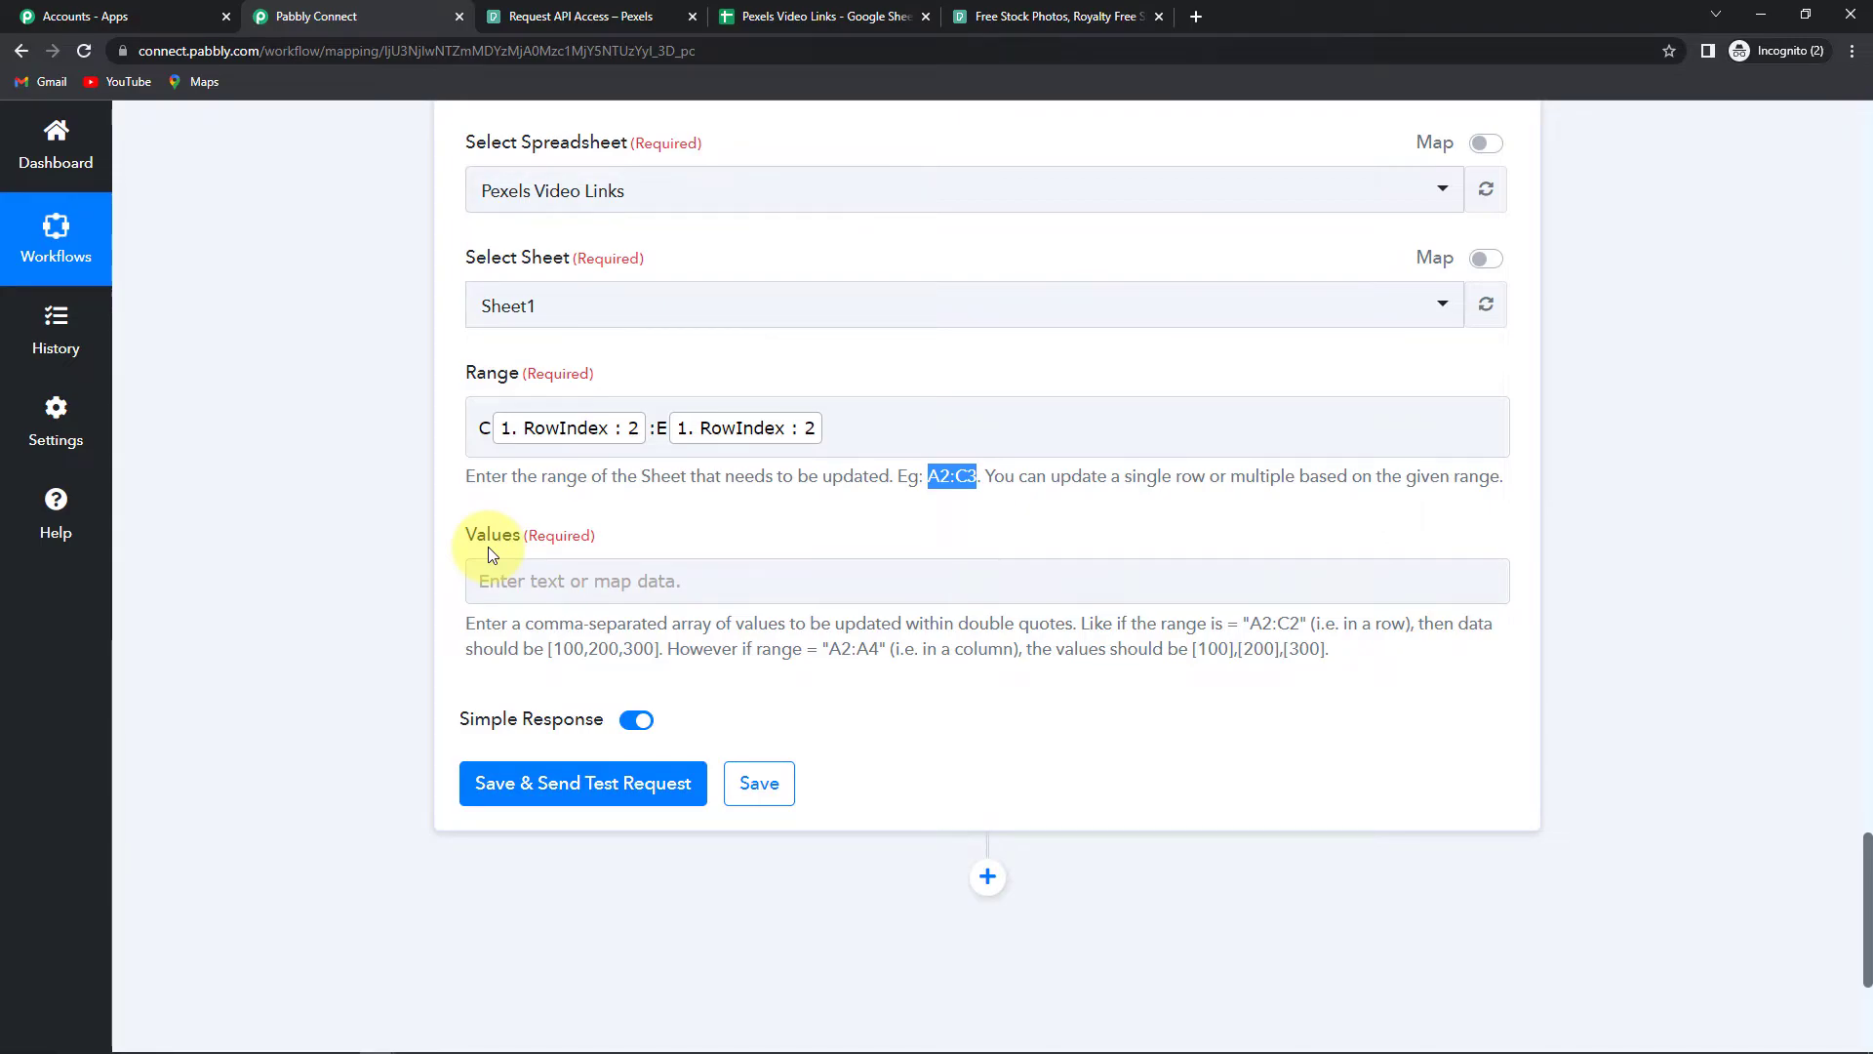
{"action": "left_click", "coordinate": [517, 580]}
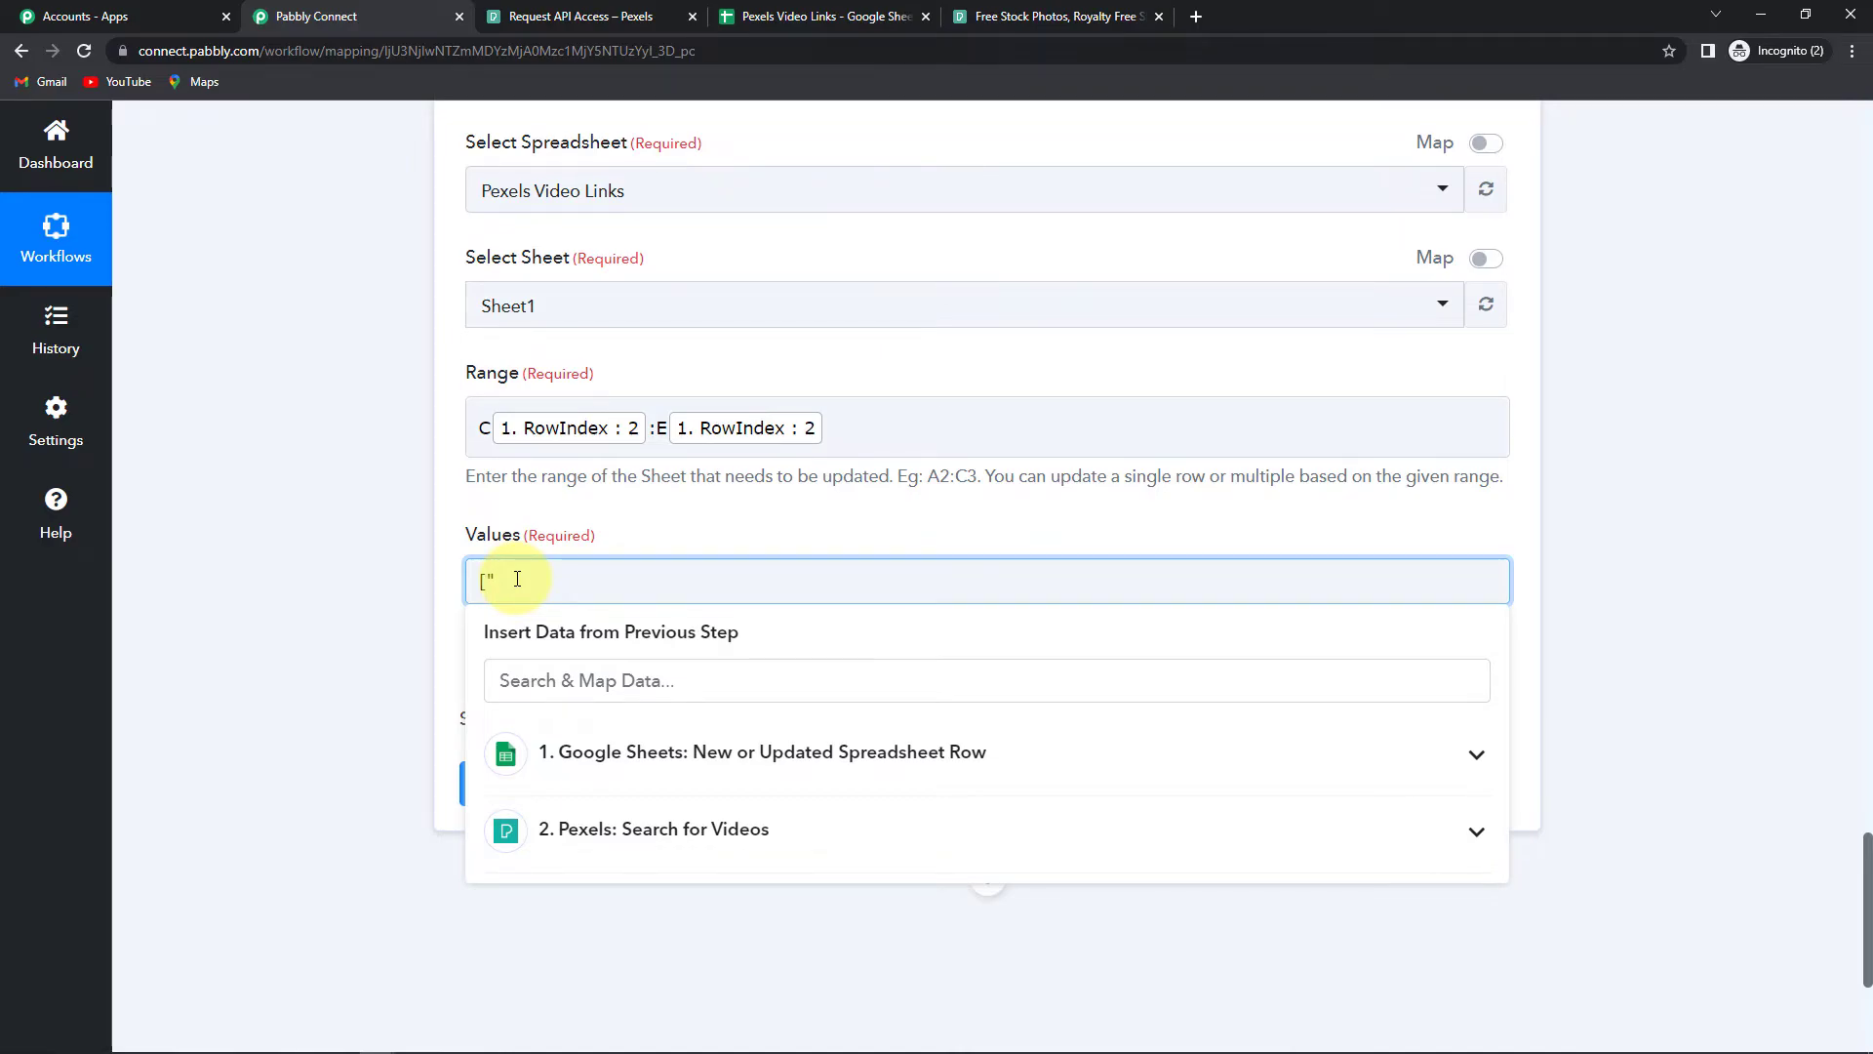
{"action": "left_click", "coordinate": [672, 831]}
{"action": "scroll", "coordinate": [664, 847], "scroll_direction": "down", "scroll_amount": 3}
{"action": "scroll", "coordinate": [651, 852], "scroll_direction": "up", "scroll_amount": 2}
{"action": "scroll", "coordinate": [664, 848], "scroll_direction": "down", "scroll_amount": 3}
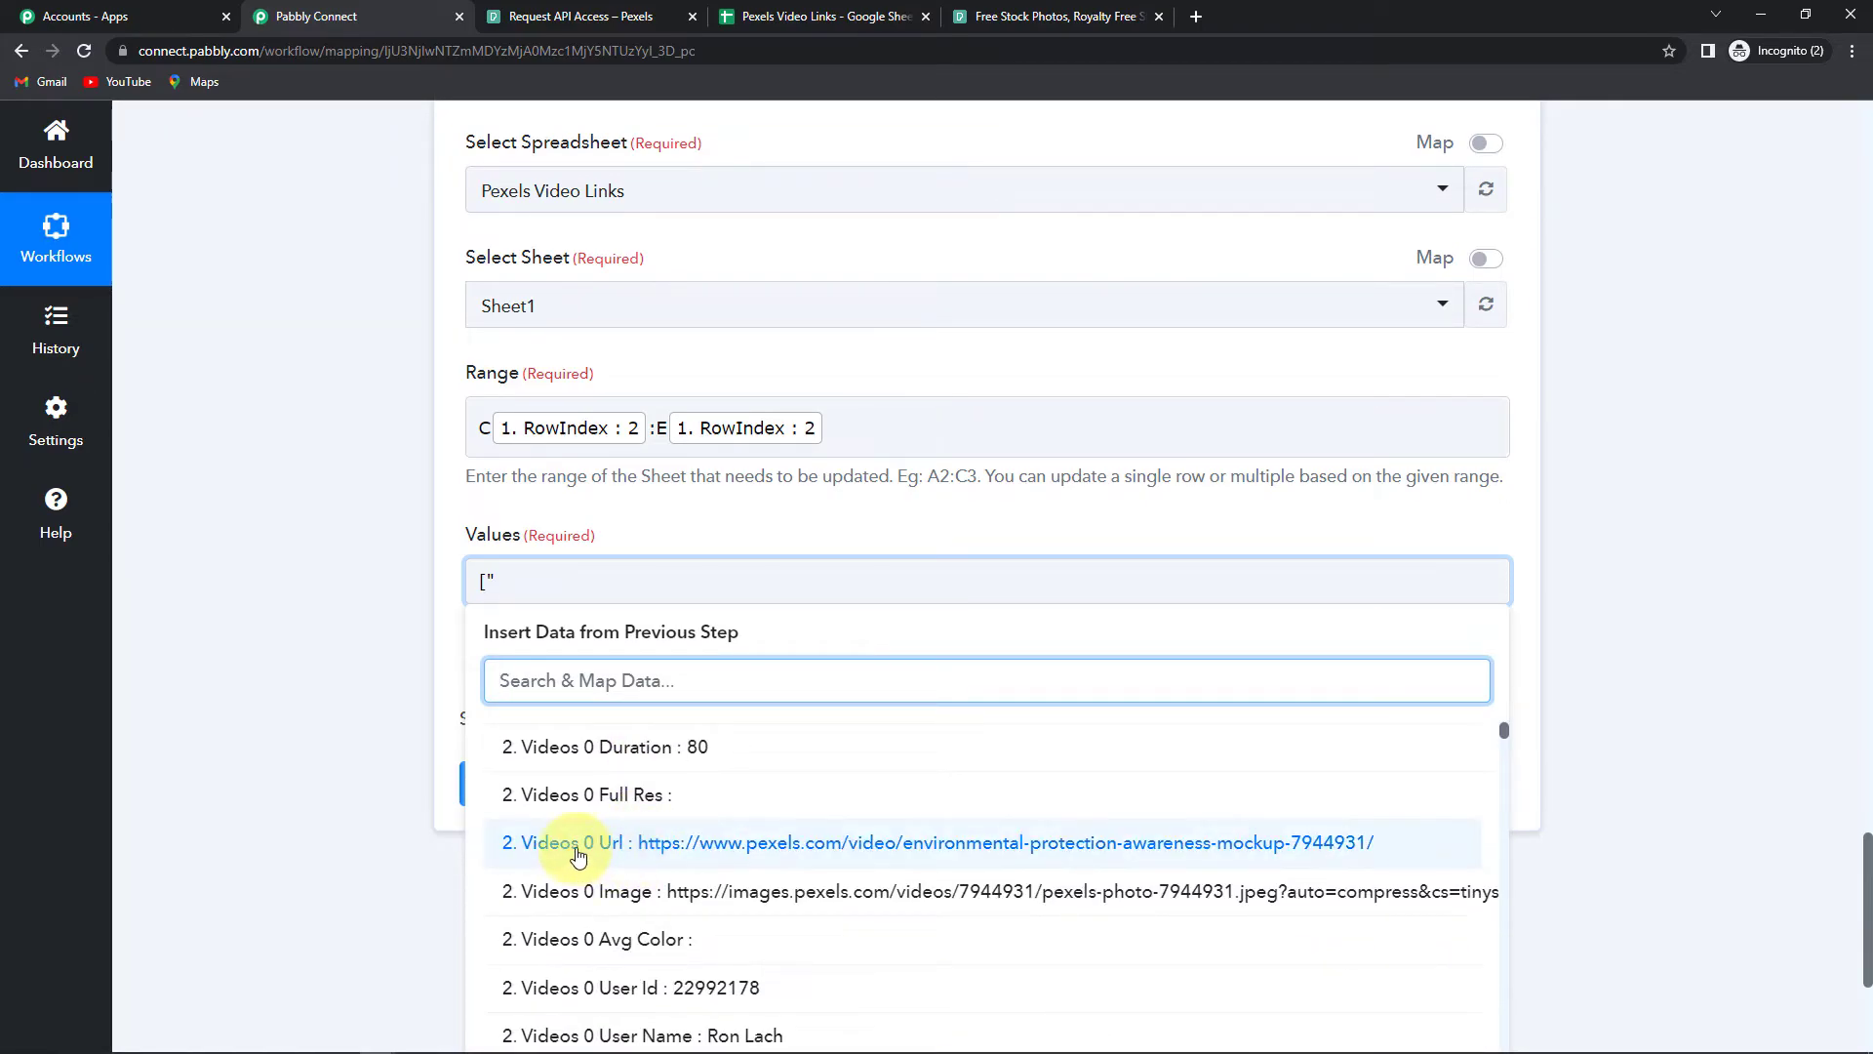
{"action": "left_click", "coordinate": [770, 843]}
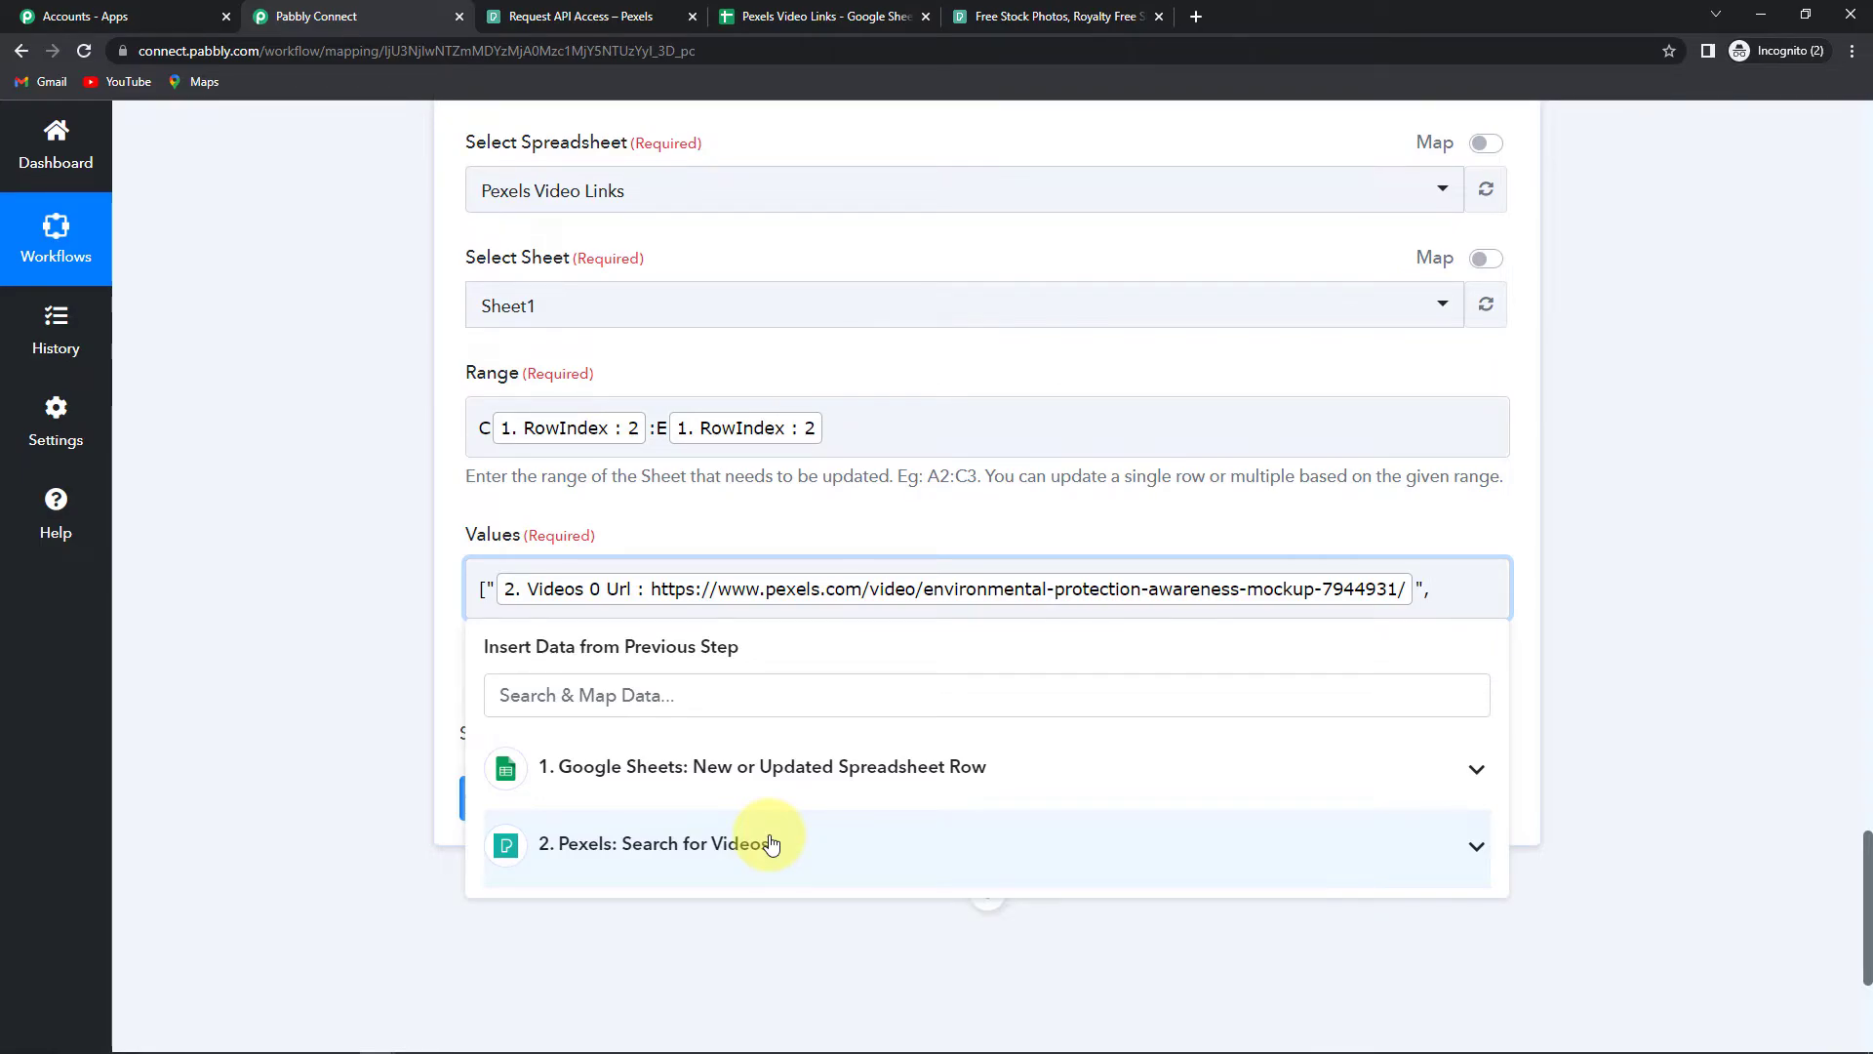
Step: Add the Pexels step's mapped Videos 1 Url in double quotes as the second entry of the Values array
{"action": "left_click", "coordinate": [613, 858]}
{"action": "scroll", "coordinate": [674, 917], "scroll_direction": "down", "scroll_amount": 15}
{"action": "scroll", "coordinate": [695, 944], "scroll_direction": "down", "scroll_amount": 20}
{"action": "scroll", "coordinate": [694, 943], "scroll_direction": "down", "scroll_amount": 15}
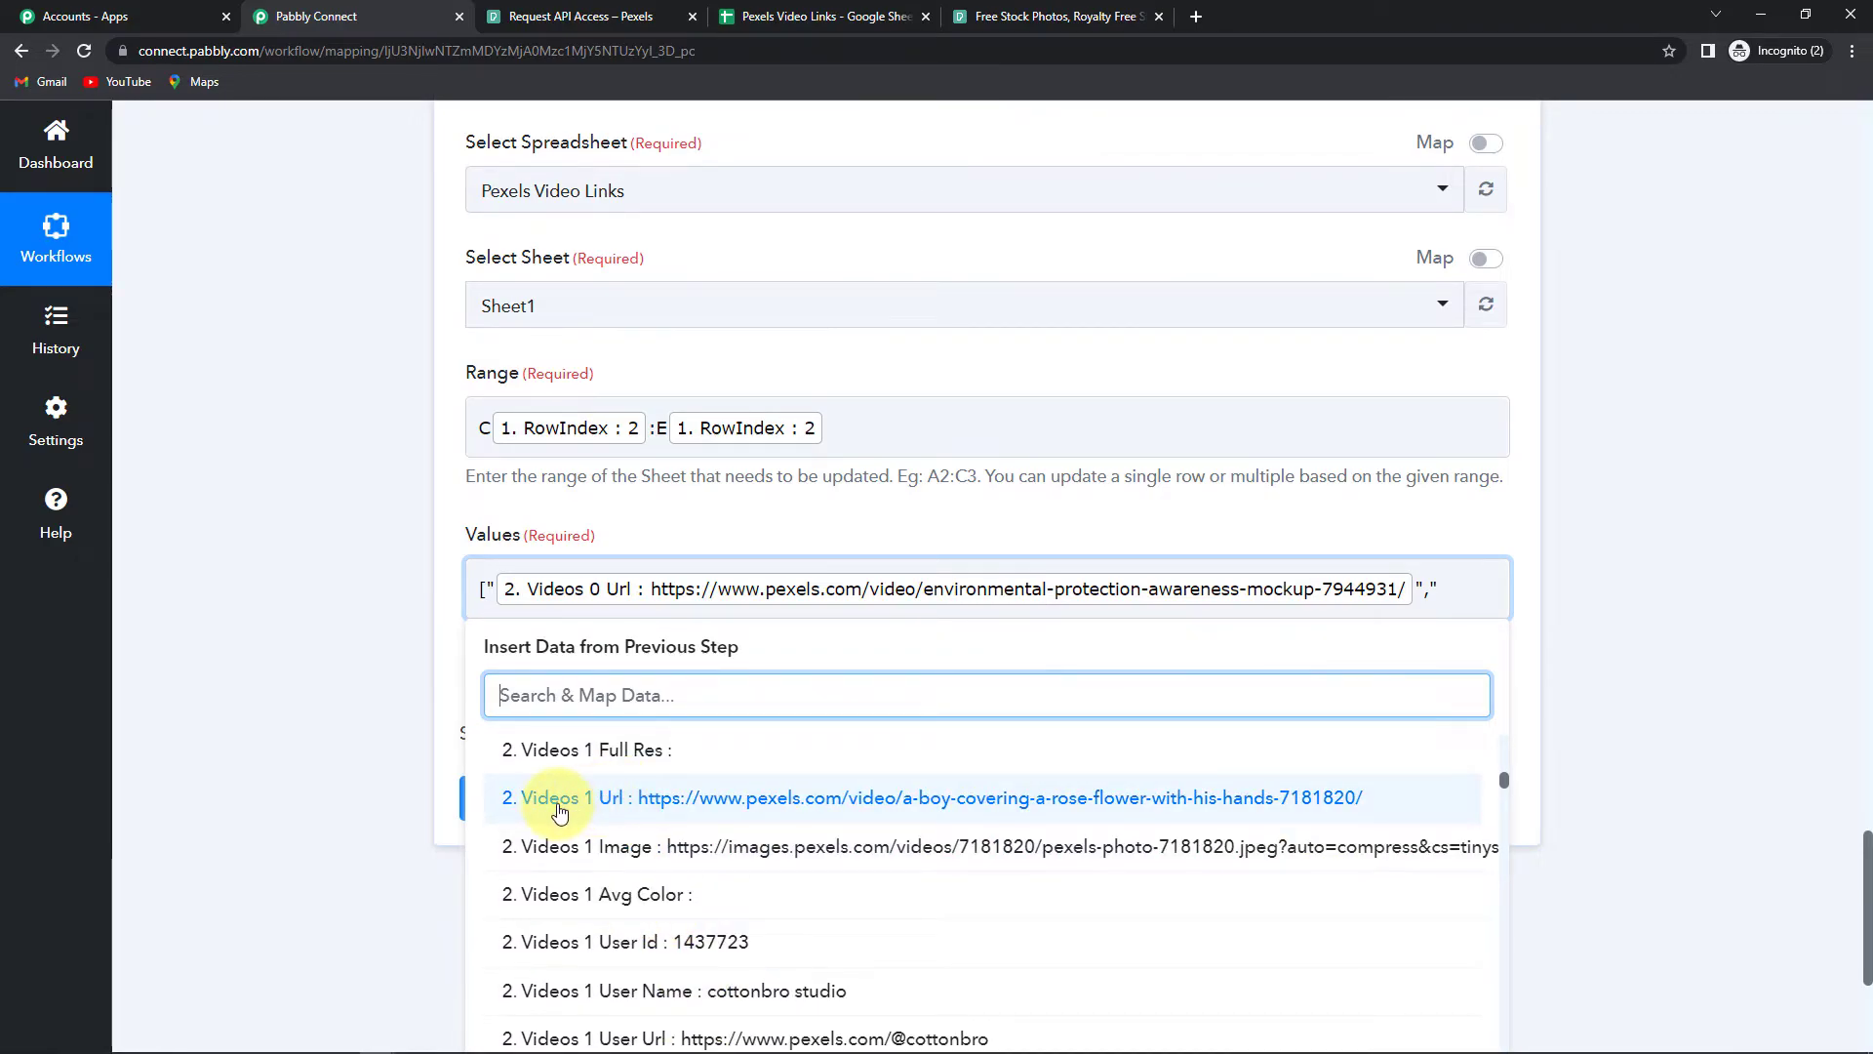
{"action": "left_click", "coordinate": [559, 798]}
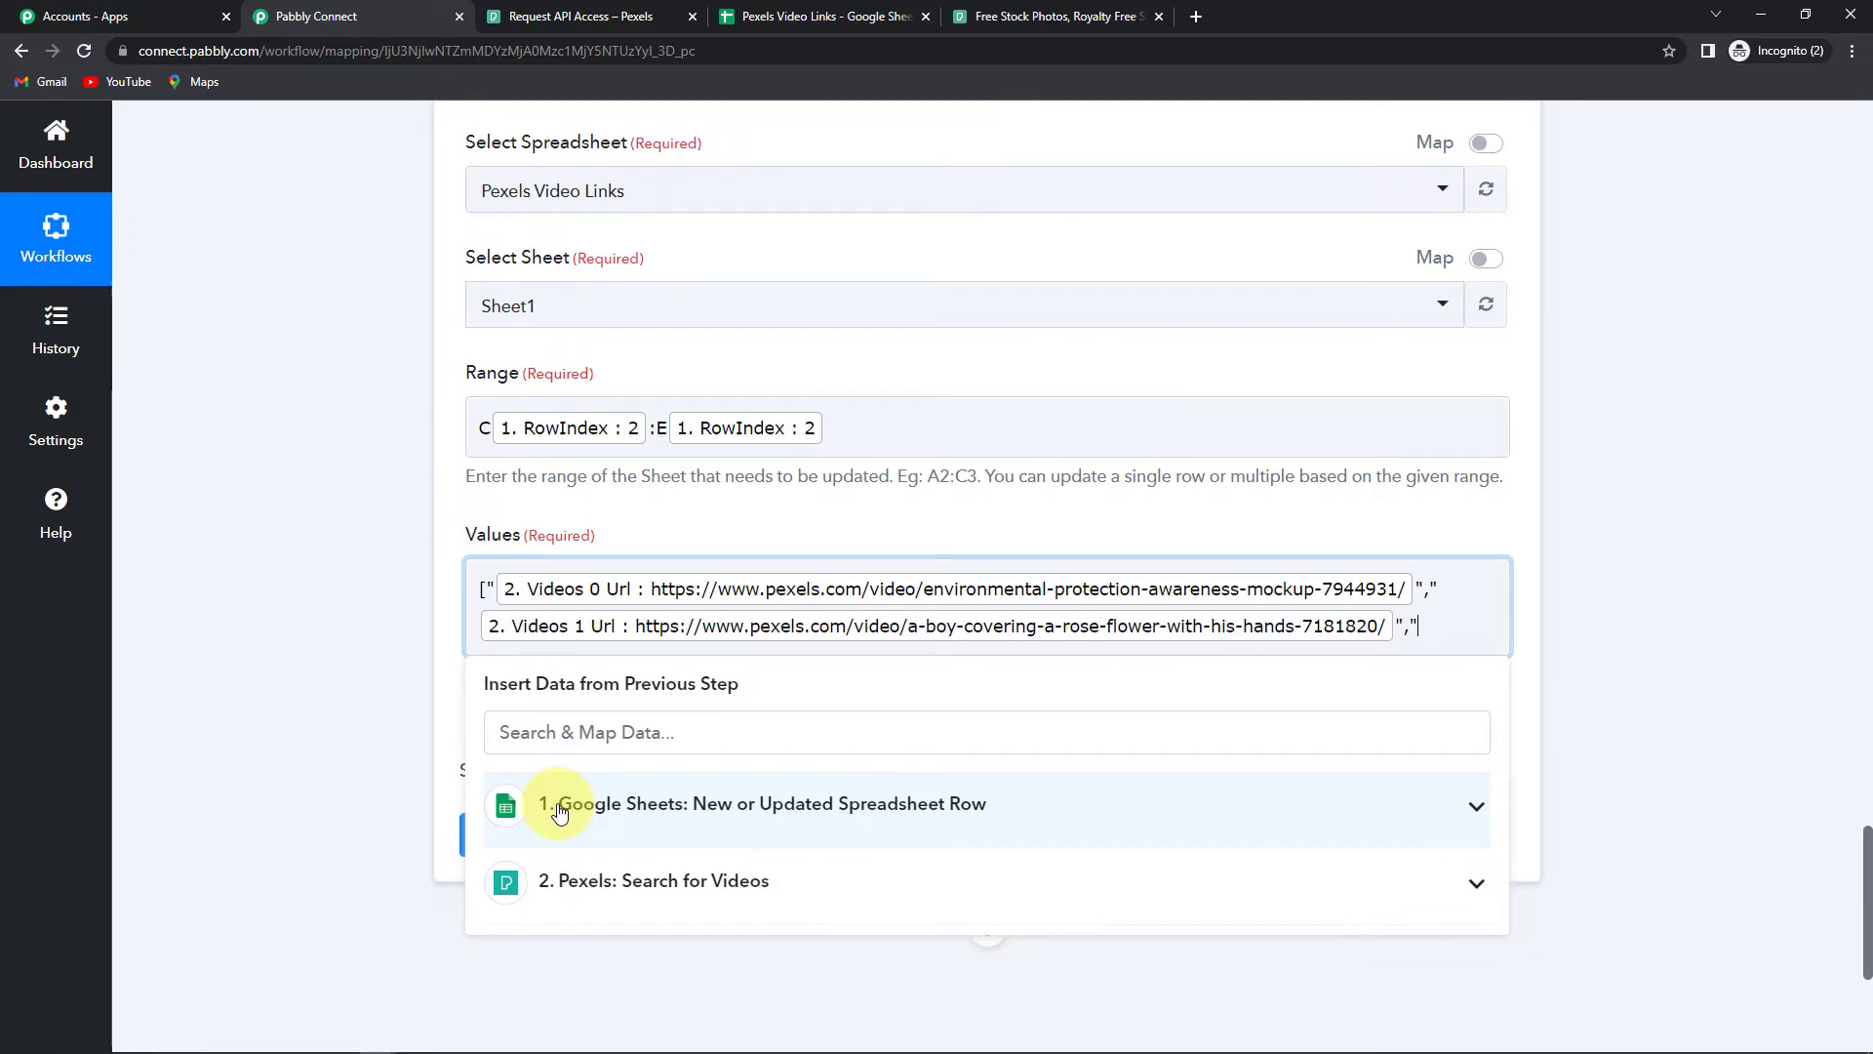
Step: Add the Pexels step's mapped Videos 2 Url in double quotes as the third entry and close the Values array with a bracket
{"action": "left_click", "coordinate": [723, 881]}
{"action": "scroll", "coordinate": [908, 812], "scroll_direction": "down", "scroll_amount": 5}
{"action": "scroll", "coordinate": [907, 812], "scroll_direction": "down", "scroll_amount": 20}
{"action": "scroll", "coordinate": [907, 812], "scroll_direction": "down", "scroll_amount": 20}
{"action": "scroll", "coordinate": [907, 812], "scroll_direction": "down", "scroll_amount": 20}
{"action": "scroll", "coordinate": [570, 897], "scroll_direction": "up", "scroll_amount": 4}
{"action": "scroll", "coordinate": [570, 898], "scroll_direction": "down", "scroll_amount": 4}
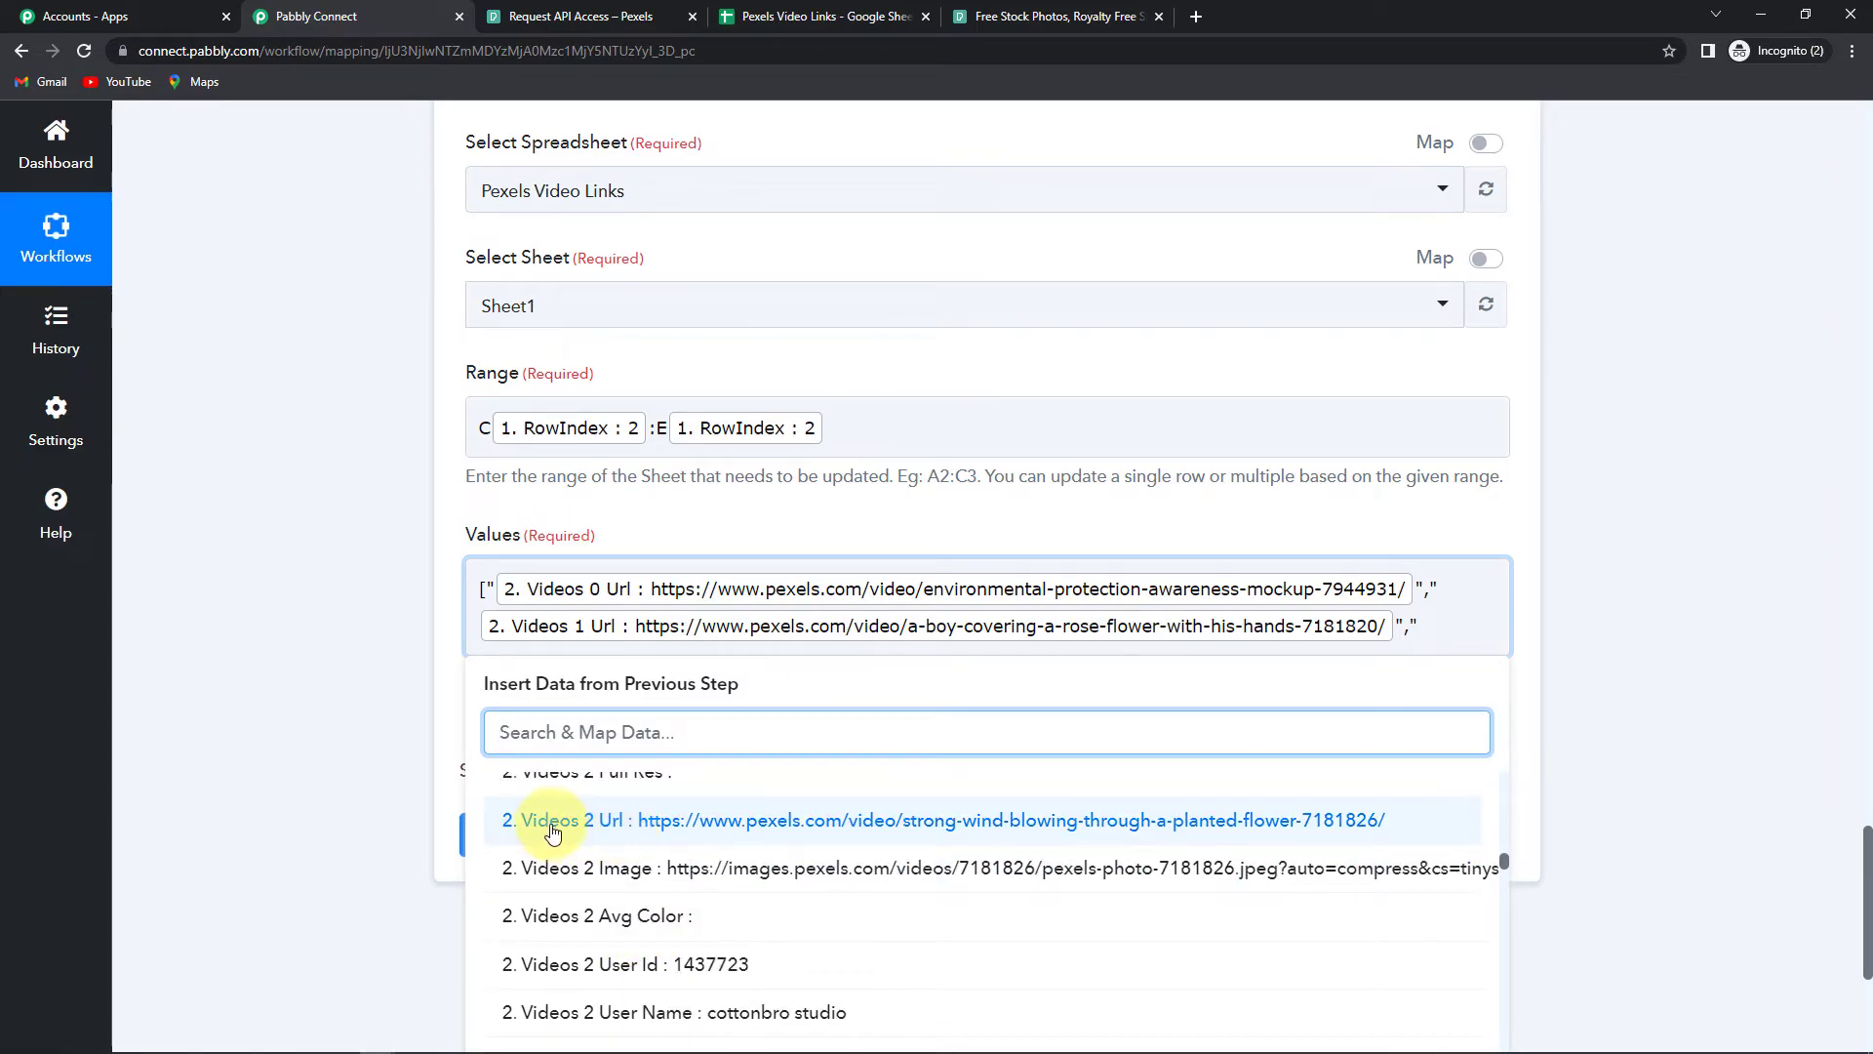
{"action": "left_click", "coordinate": [552, 828]}
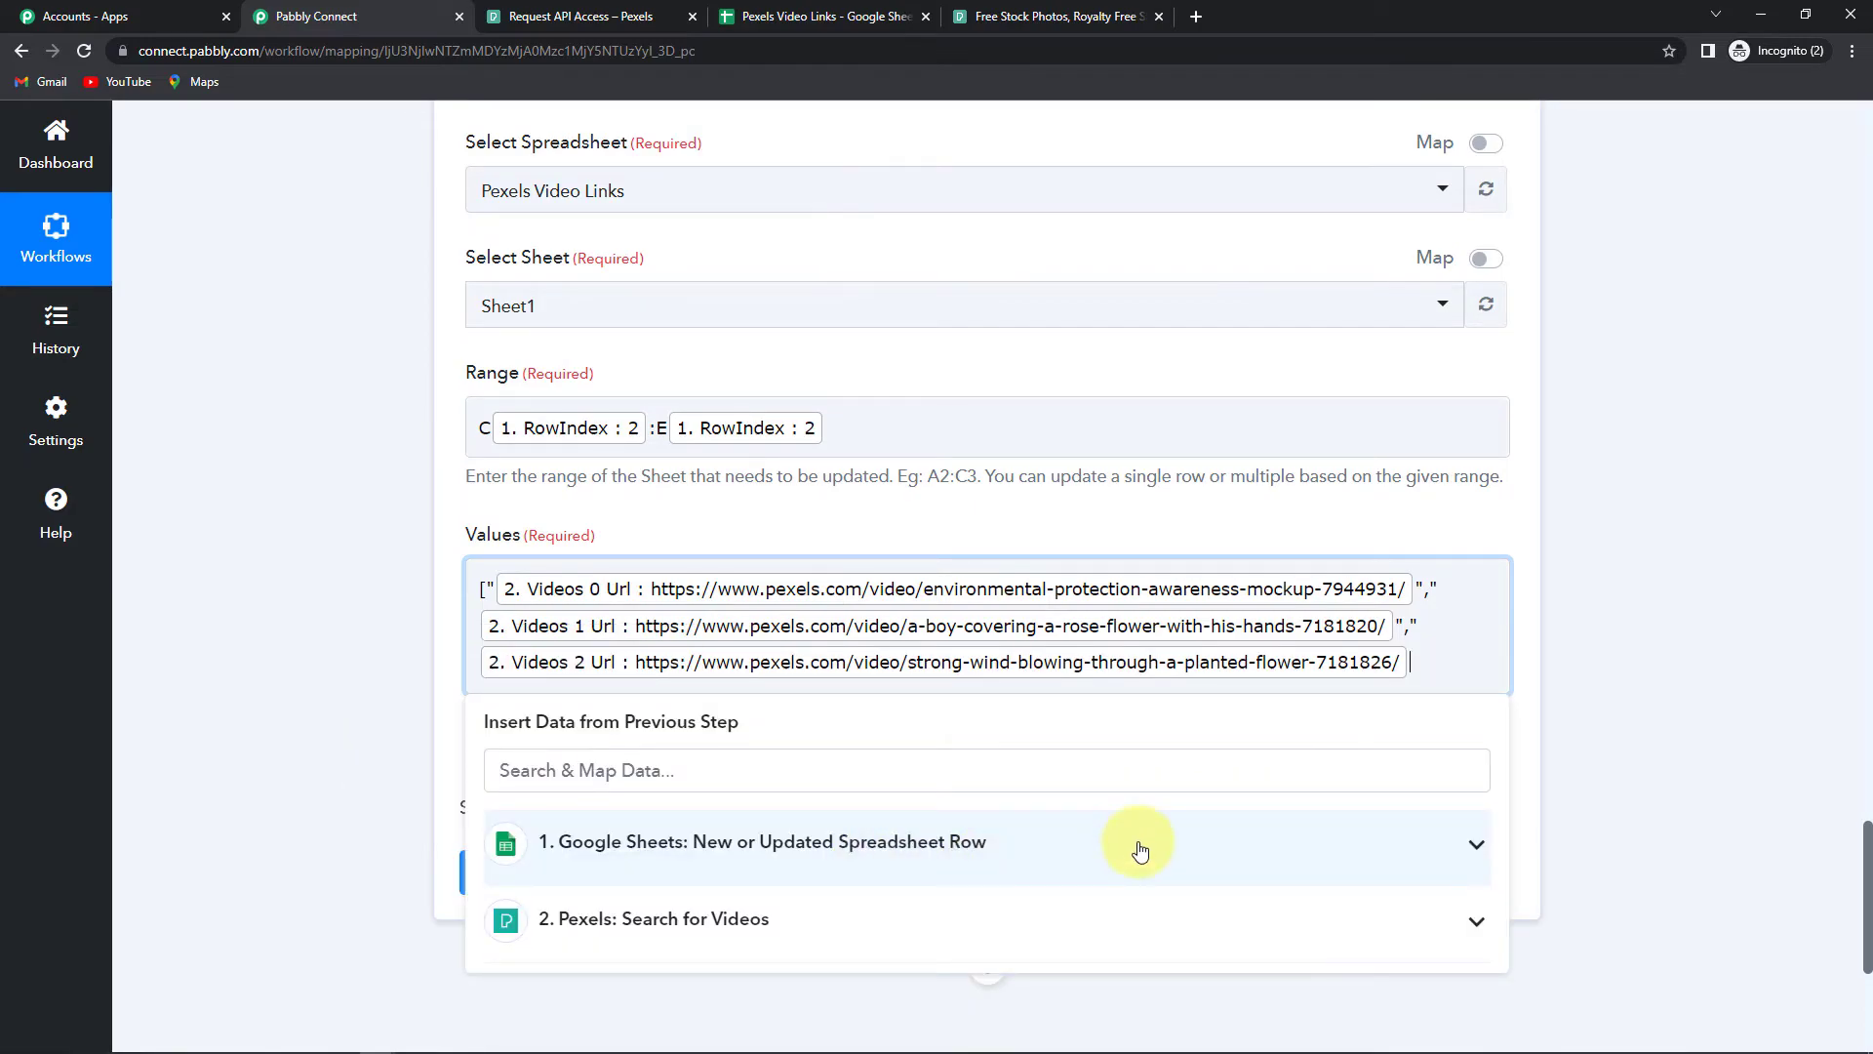
{"action": "type", "text": "\""}
{"action": "left_click", "coordinate": [368, 569]}
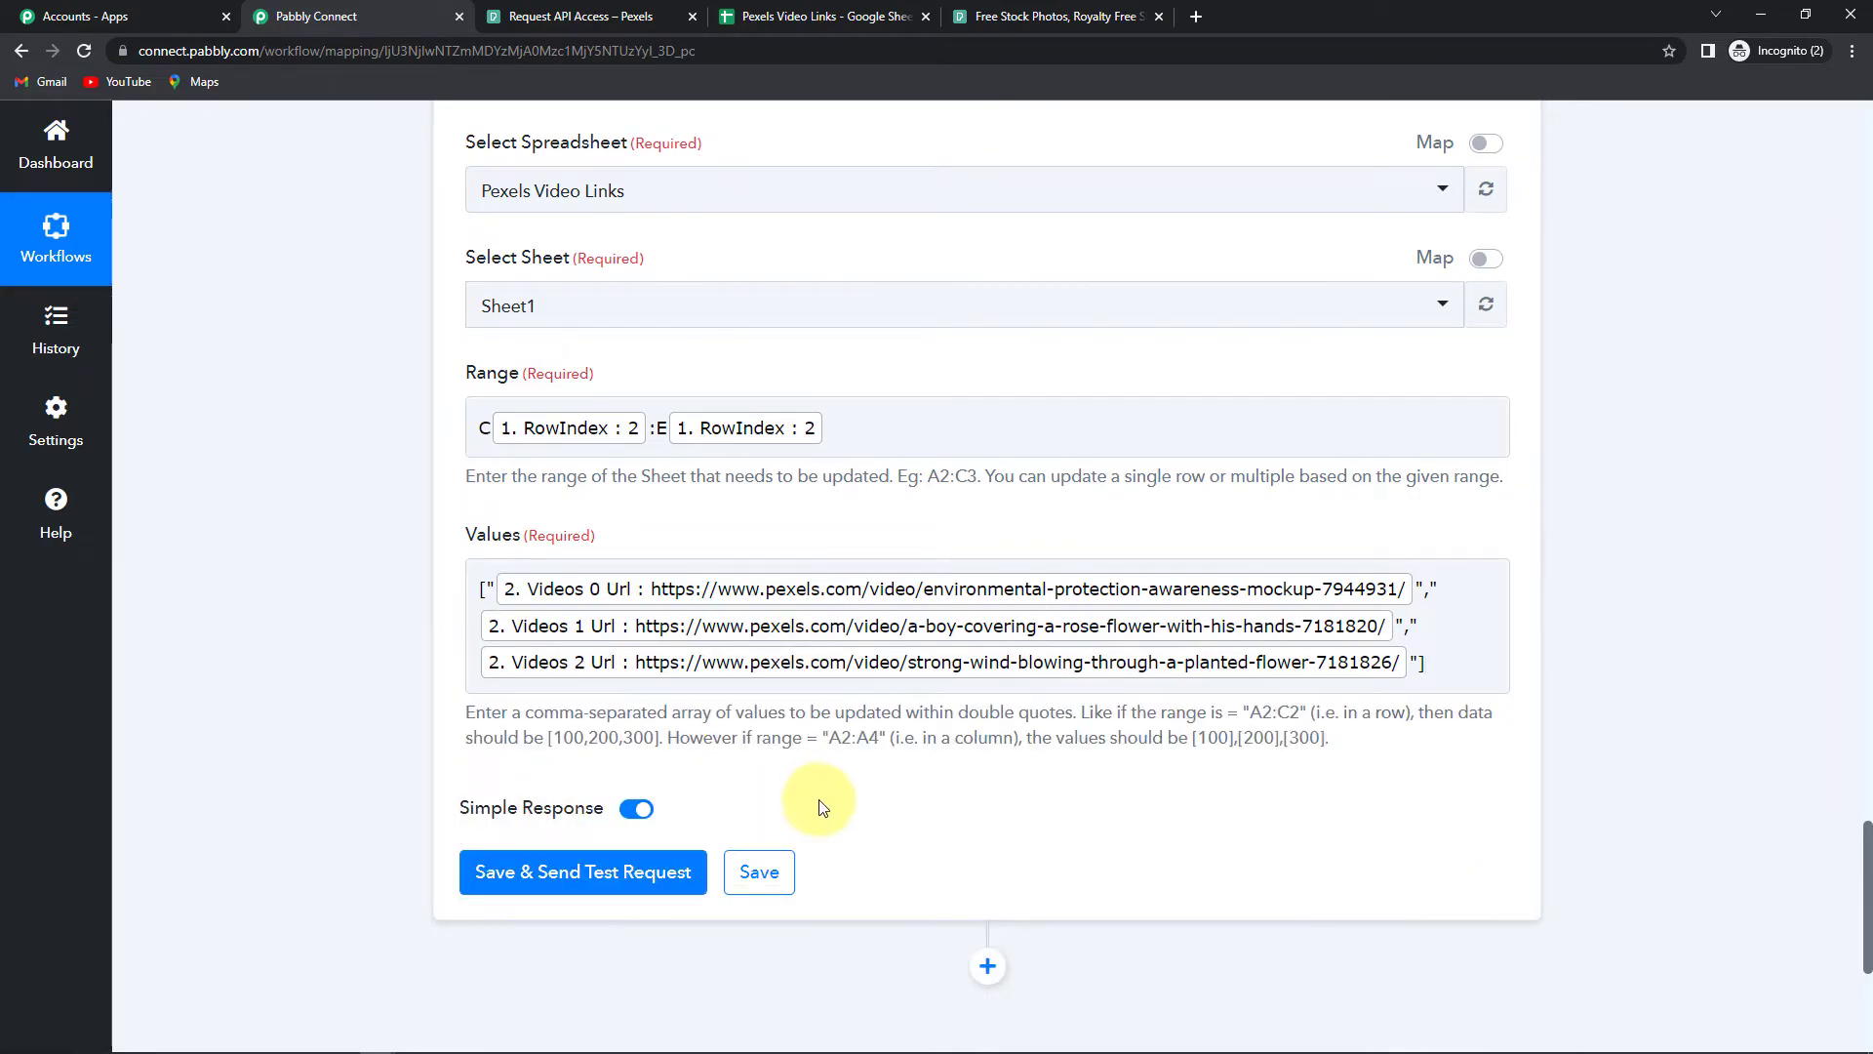
{"action": "type", "text": "]"}
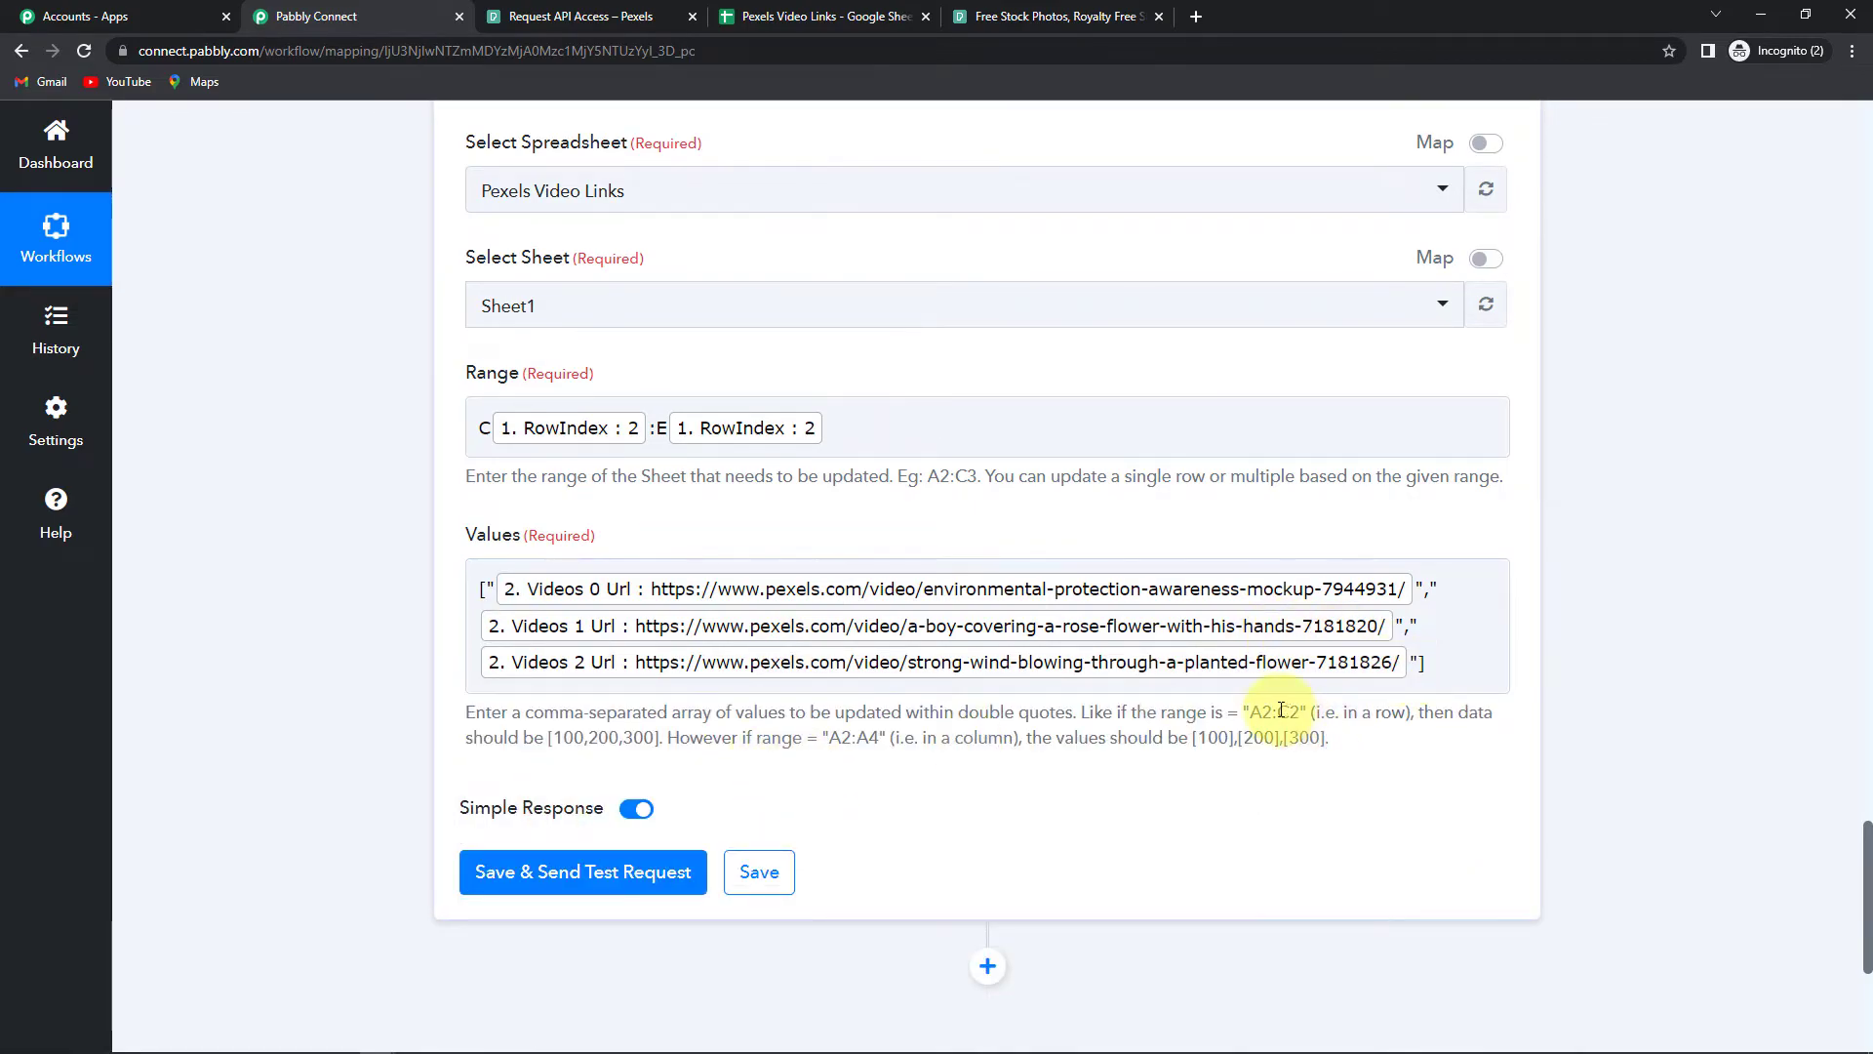
Step: Save the Update Range Values action with a test request and check the URL columns in the Pexels Video Links spreadsheet
{"action": "scroll", "coordinate": [1151, 702], "scroll_direction": "down", "scroll_amount": 1}
{"action": "left_click", "coordinate": [535, 786]}
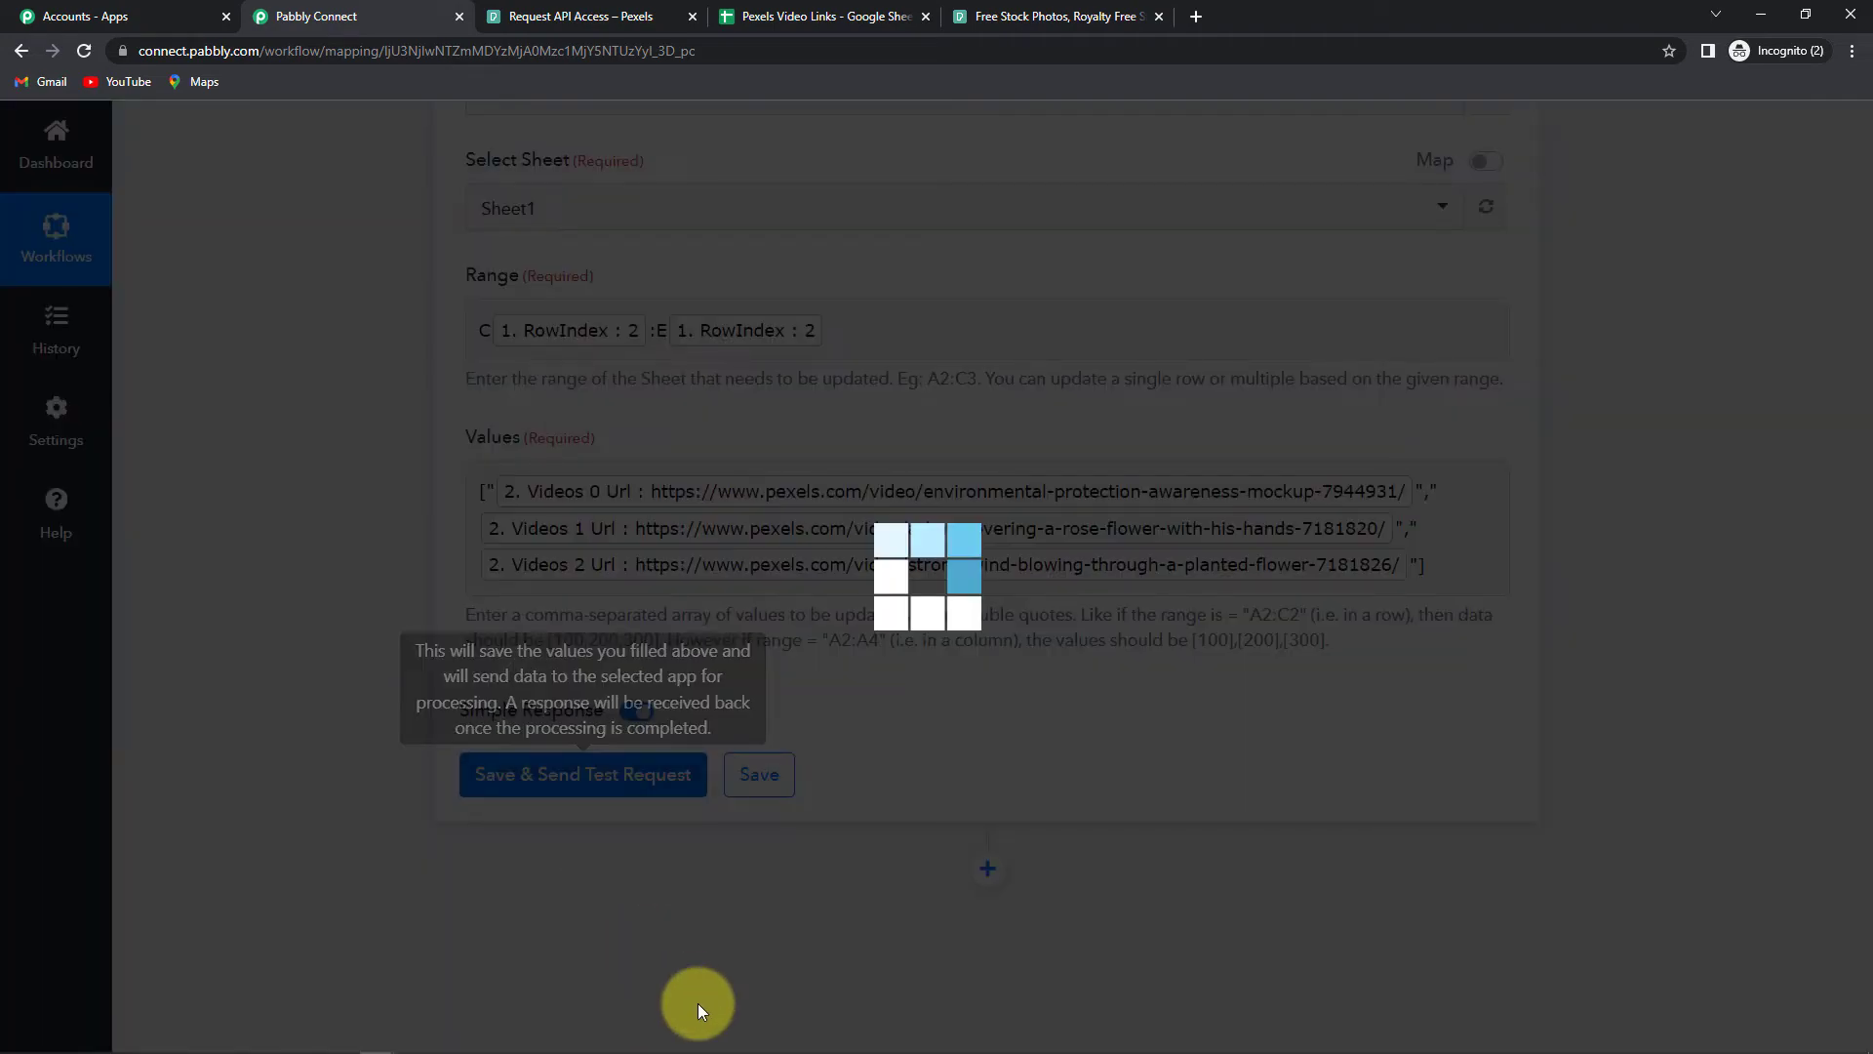
{"action": "scroll", "coordinate": [1727, 815], "scroll_direction": "down", "scroll_amount": 3}
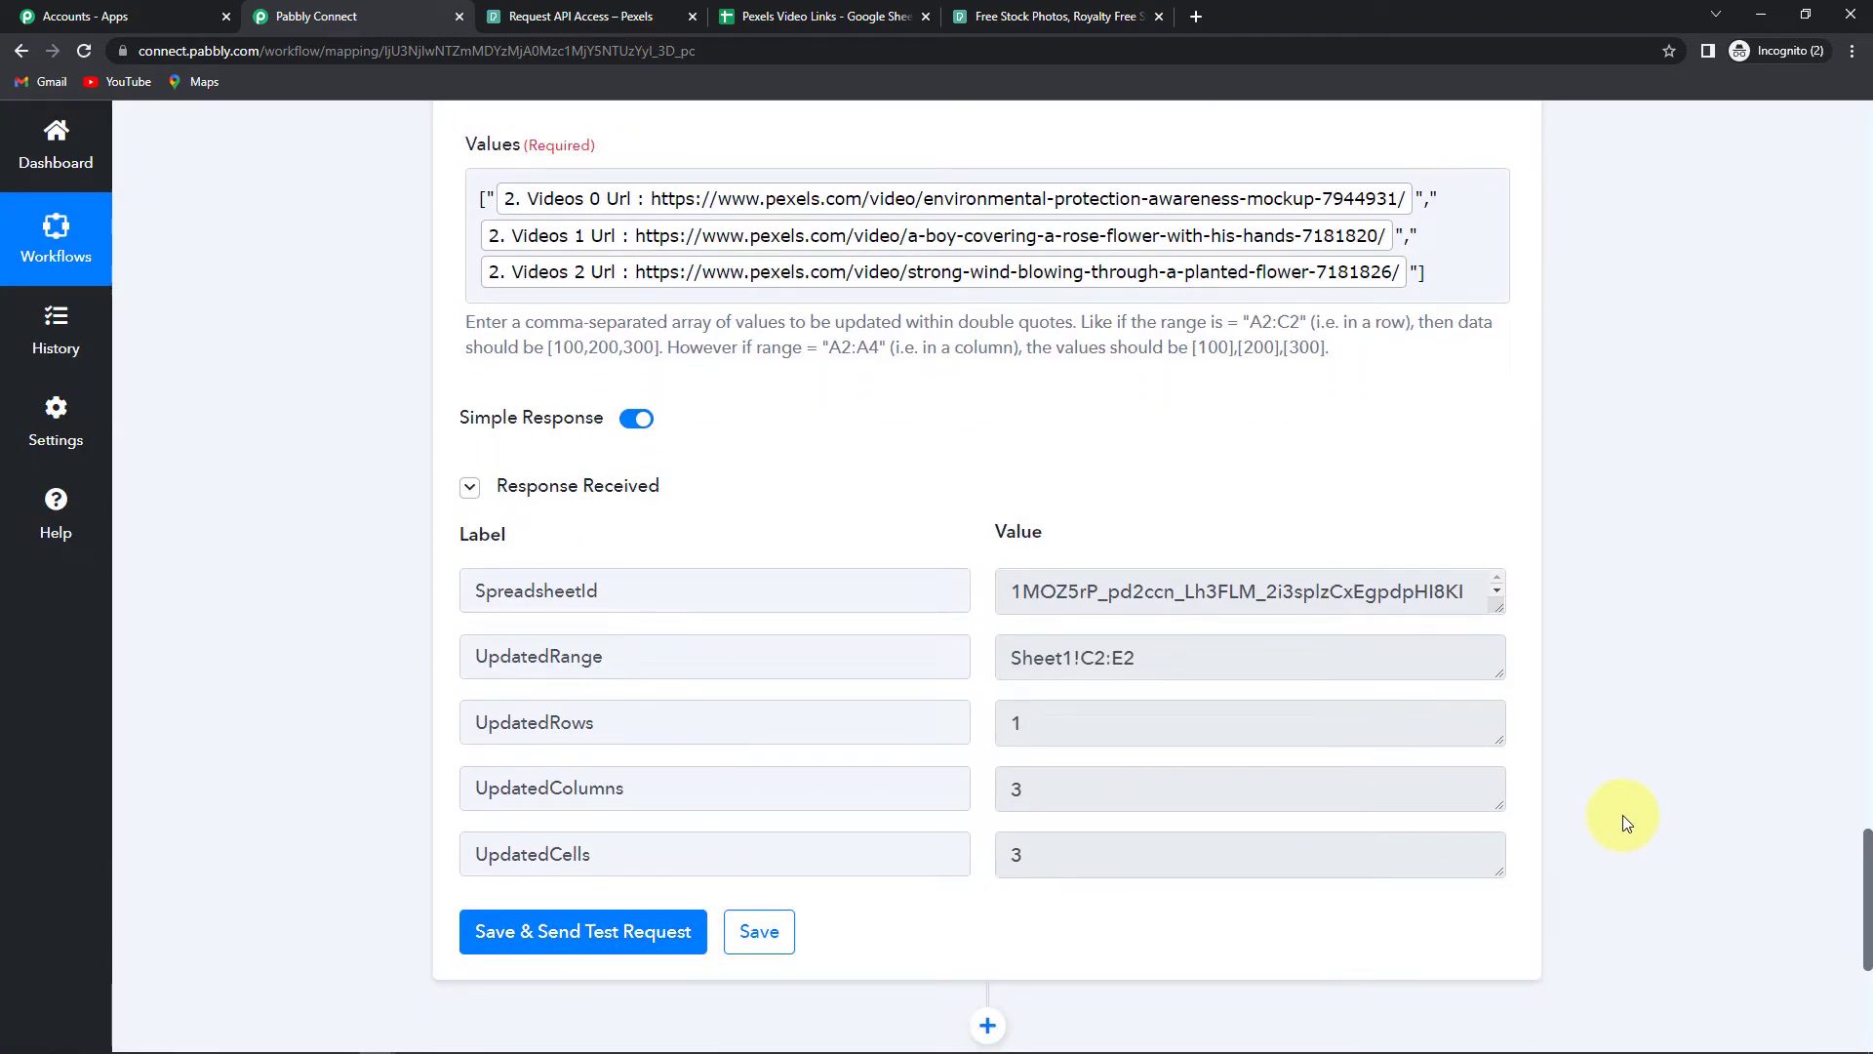
{"action": "left_click", "coordinate": [828, 16]}
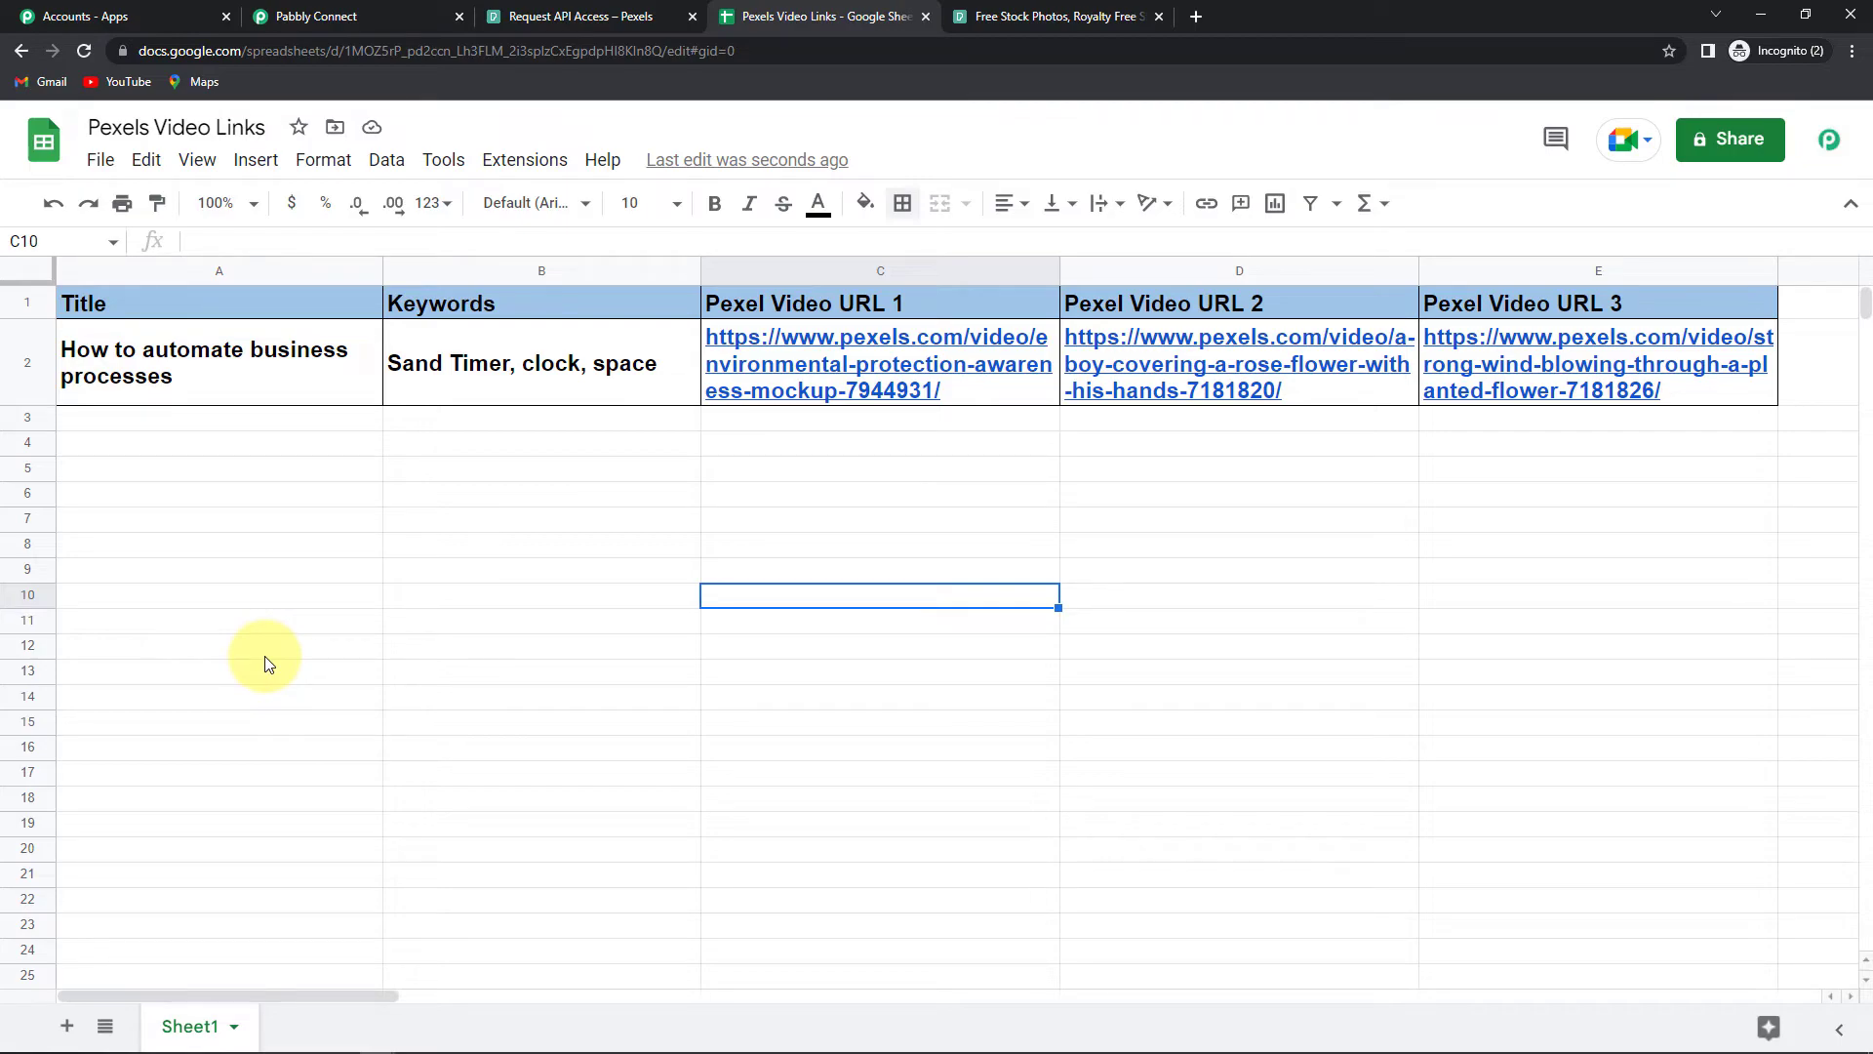
Step: Fill row 3 with the title "How to stay healthy and fit" and the keywords "Sportaman, vegetables and fruits, weights"
{"action": "left_click", "coordinate": [199, 431]}
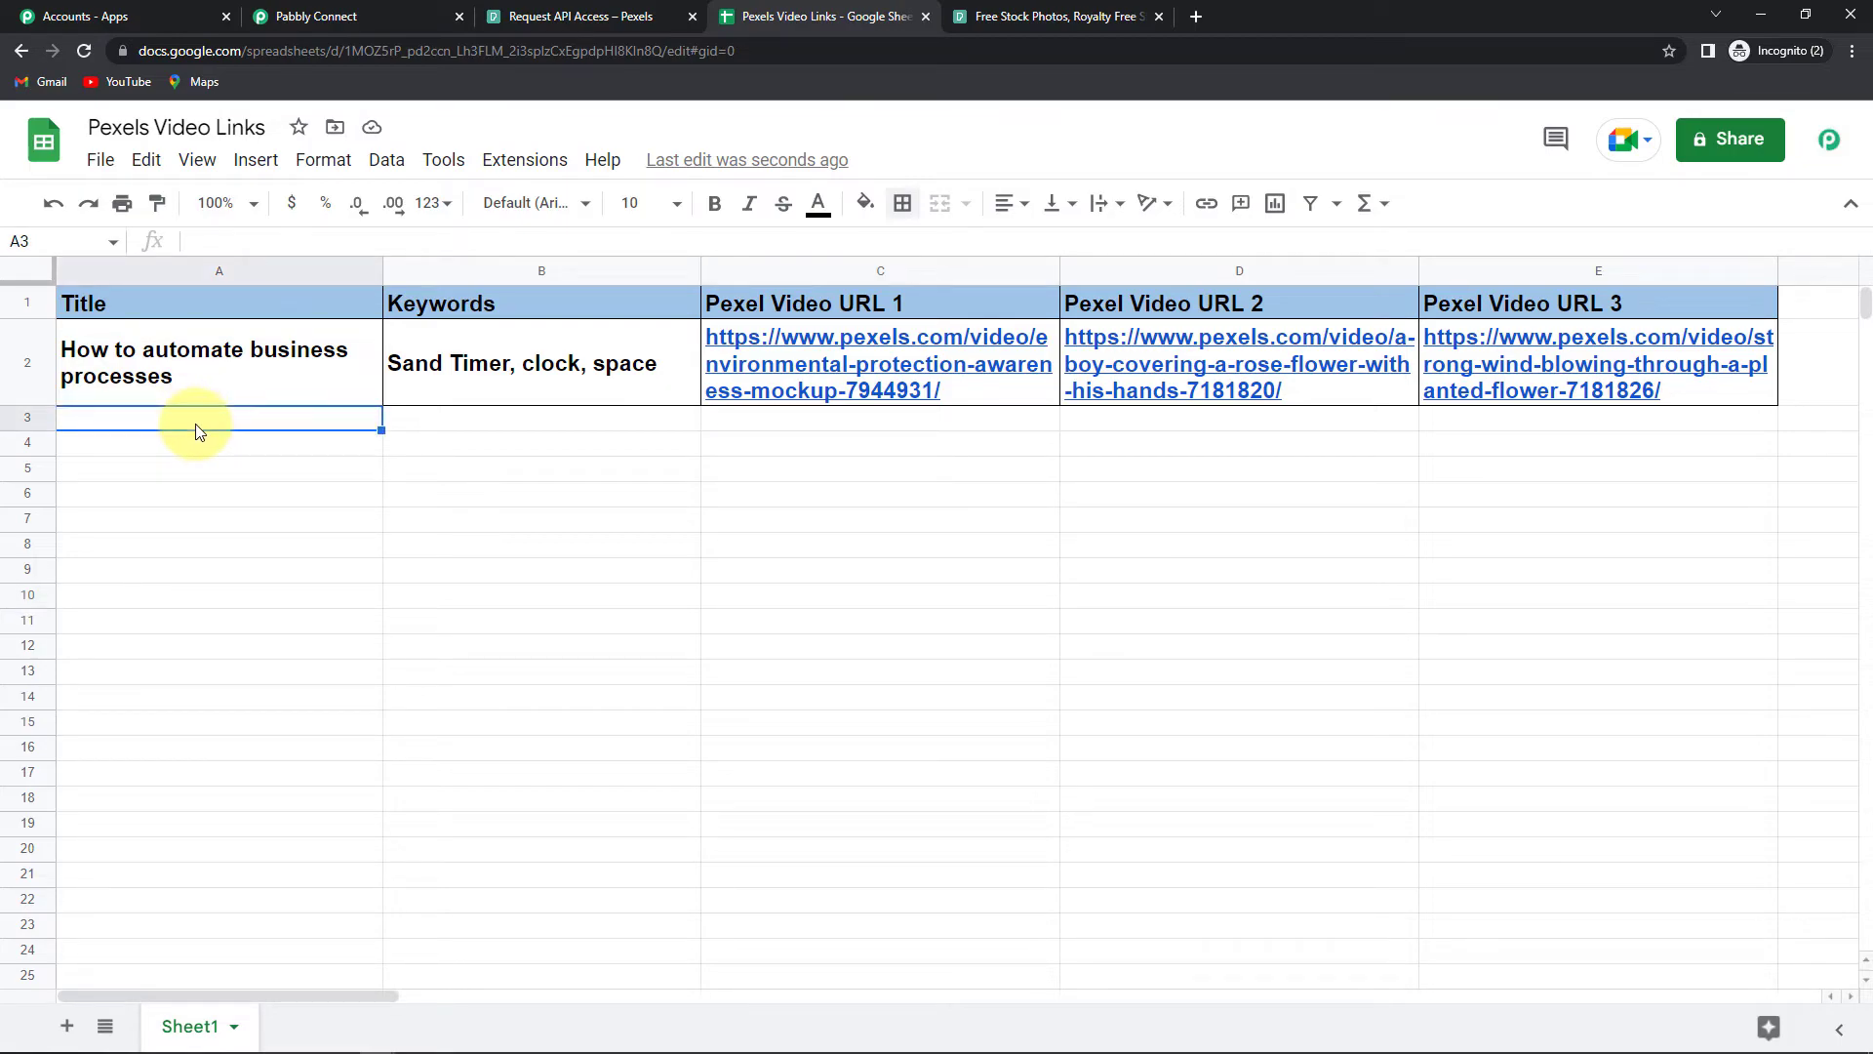
{"action": "left_click", "coordinate": [466, 583]}
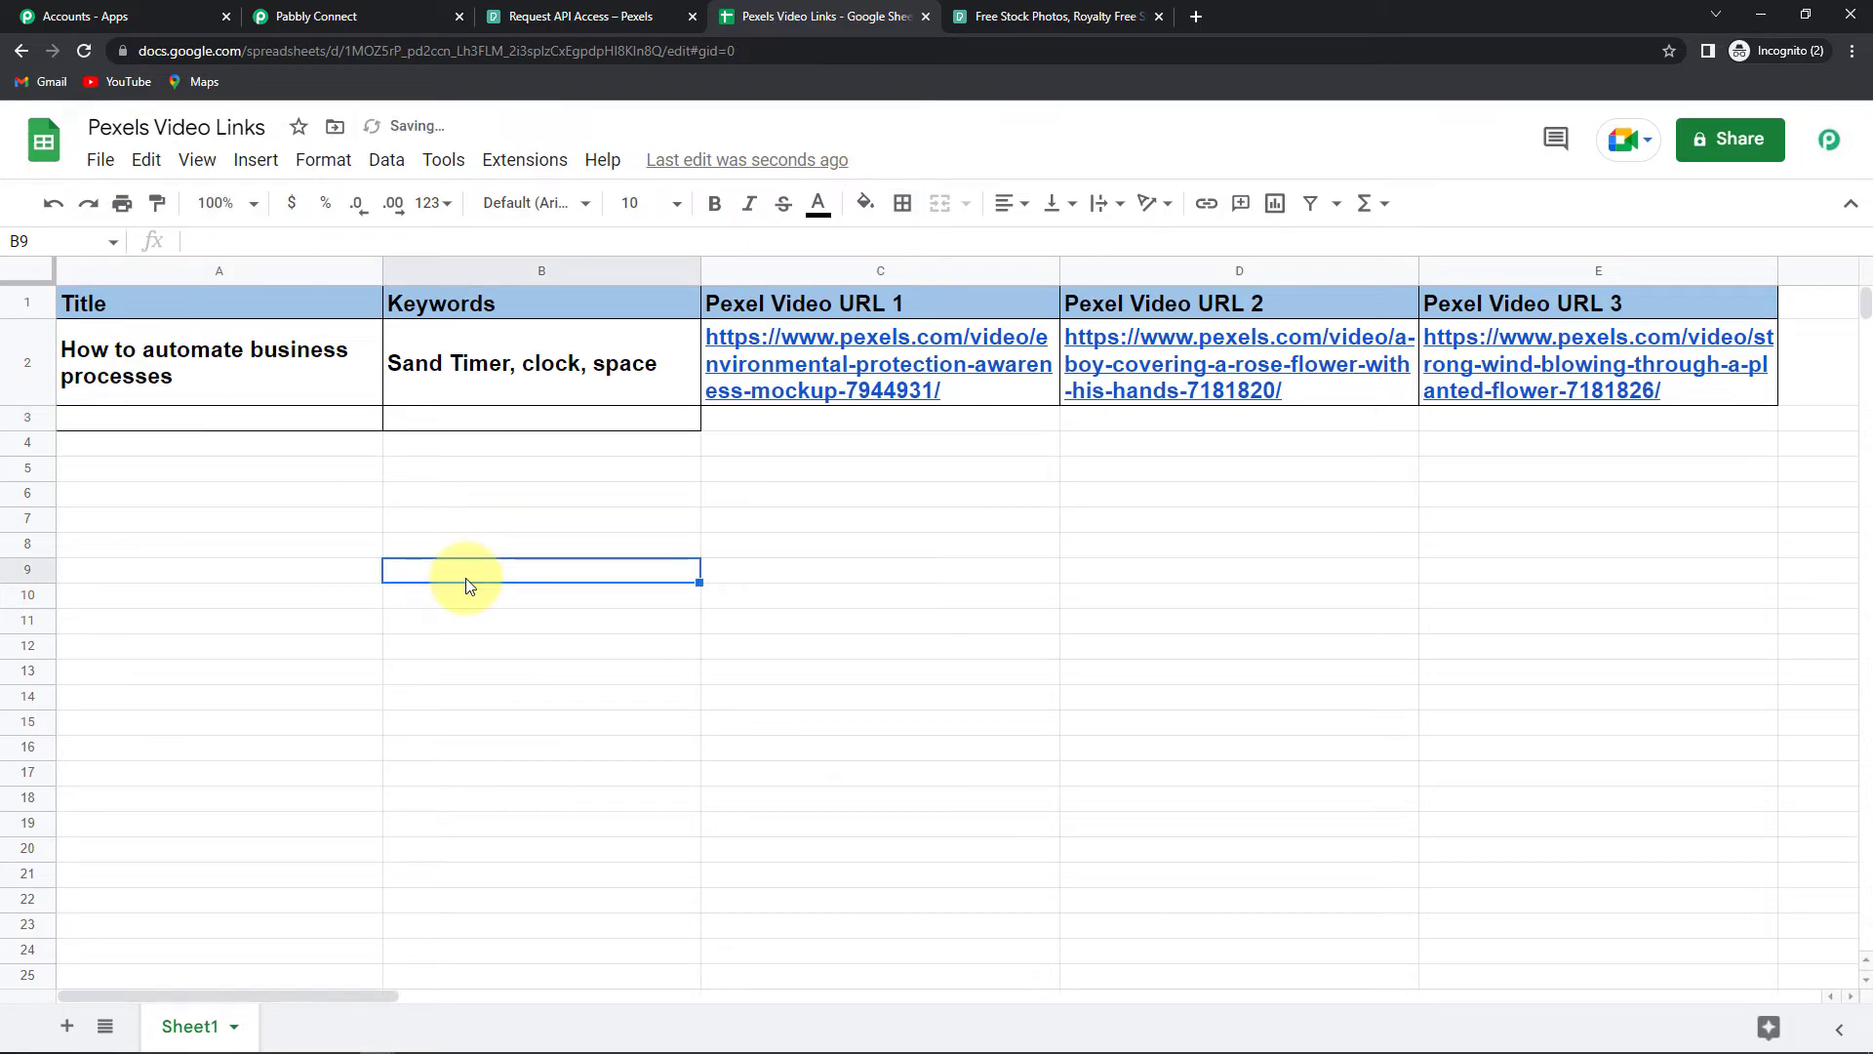
{"action": "left_click", "coordinate": [261, 427]}
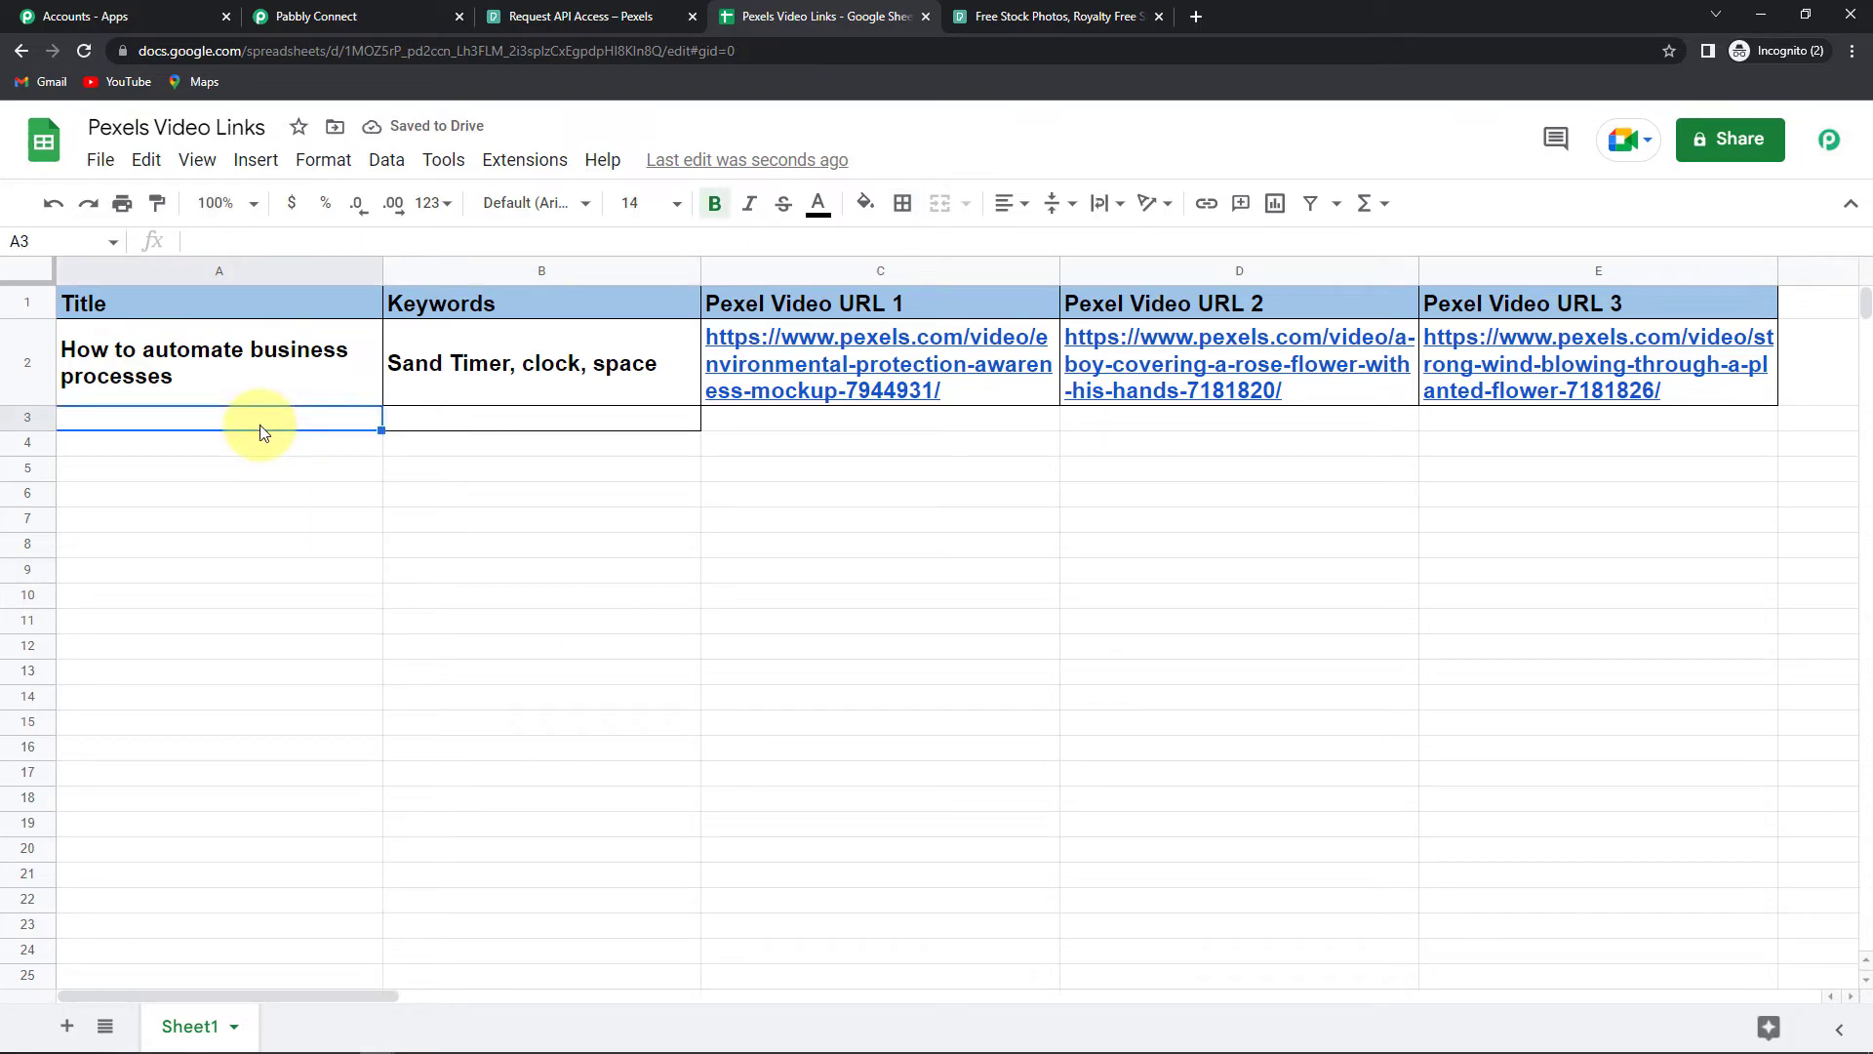
{"action": "type", "text": "How to stay healthy and fit\tSportaman, vegetables and fruits, weights"}
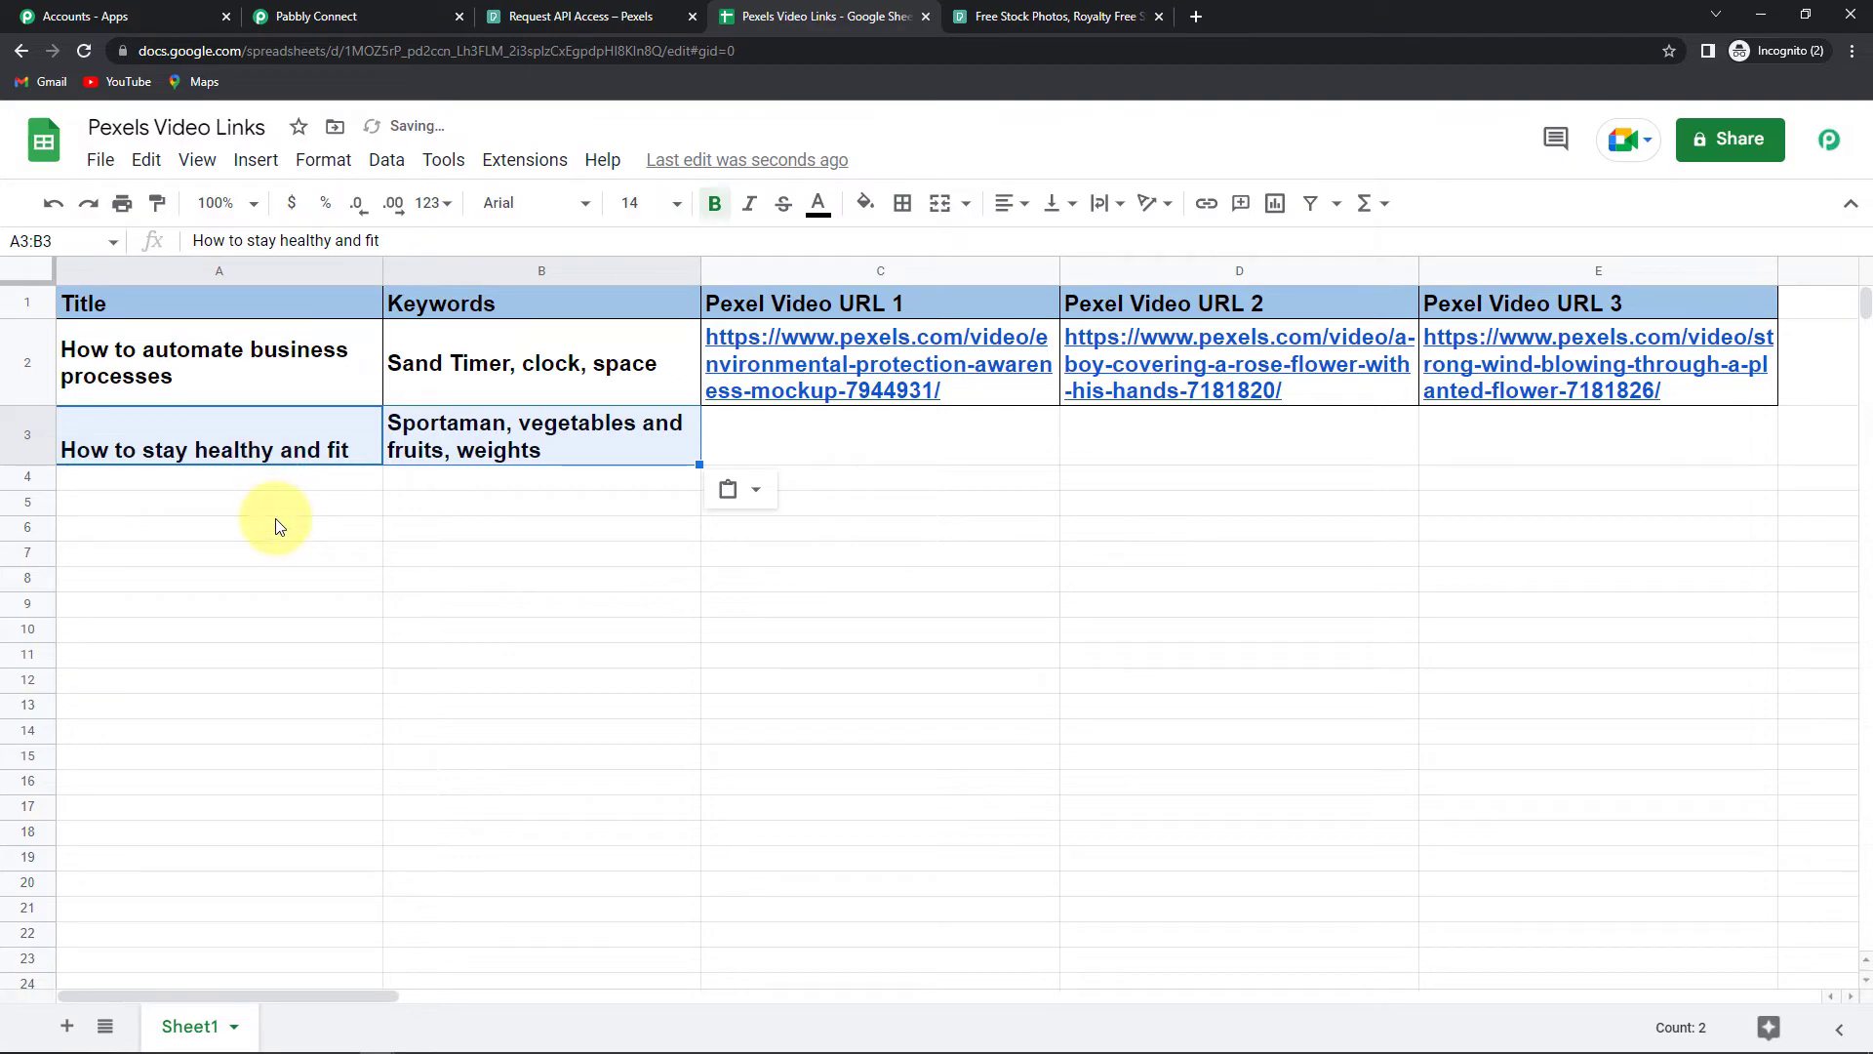
{"action": "left_click", "coordinate": [442, 618]}
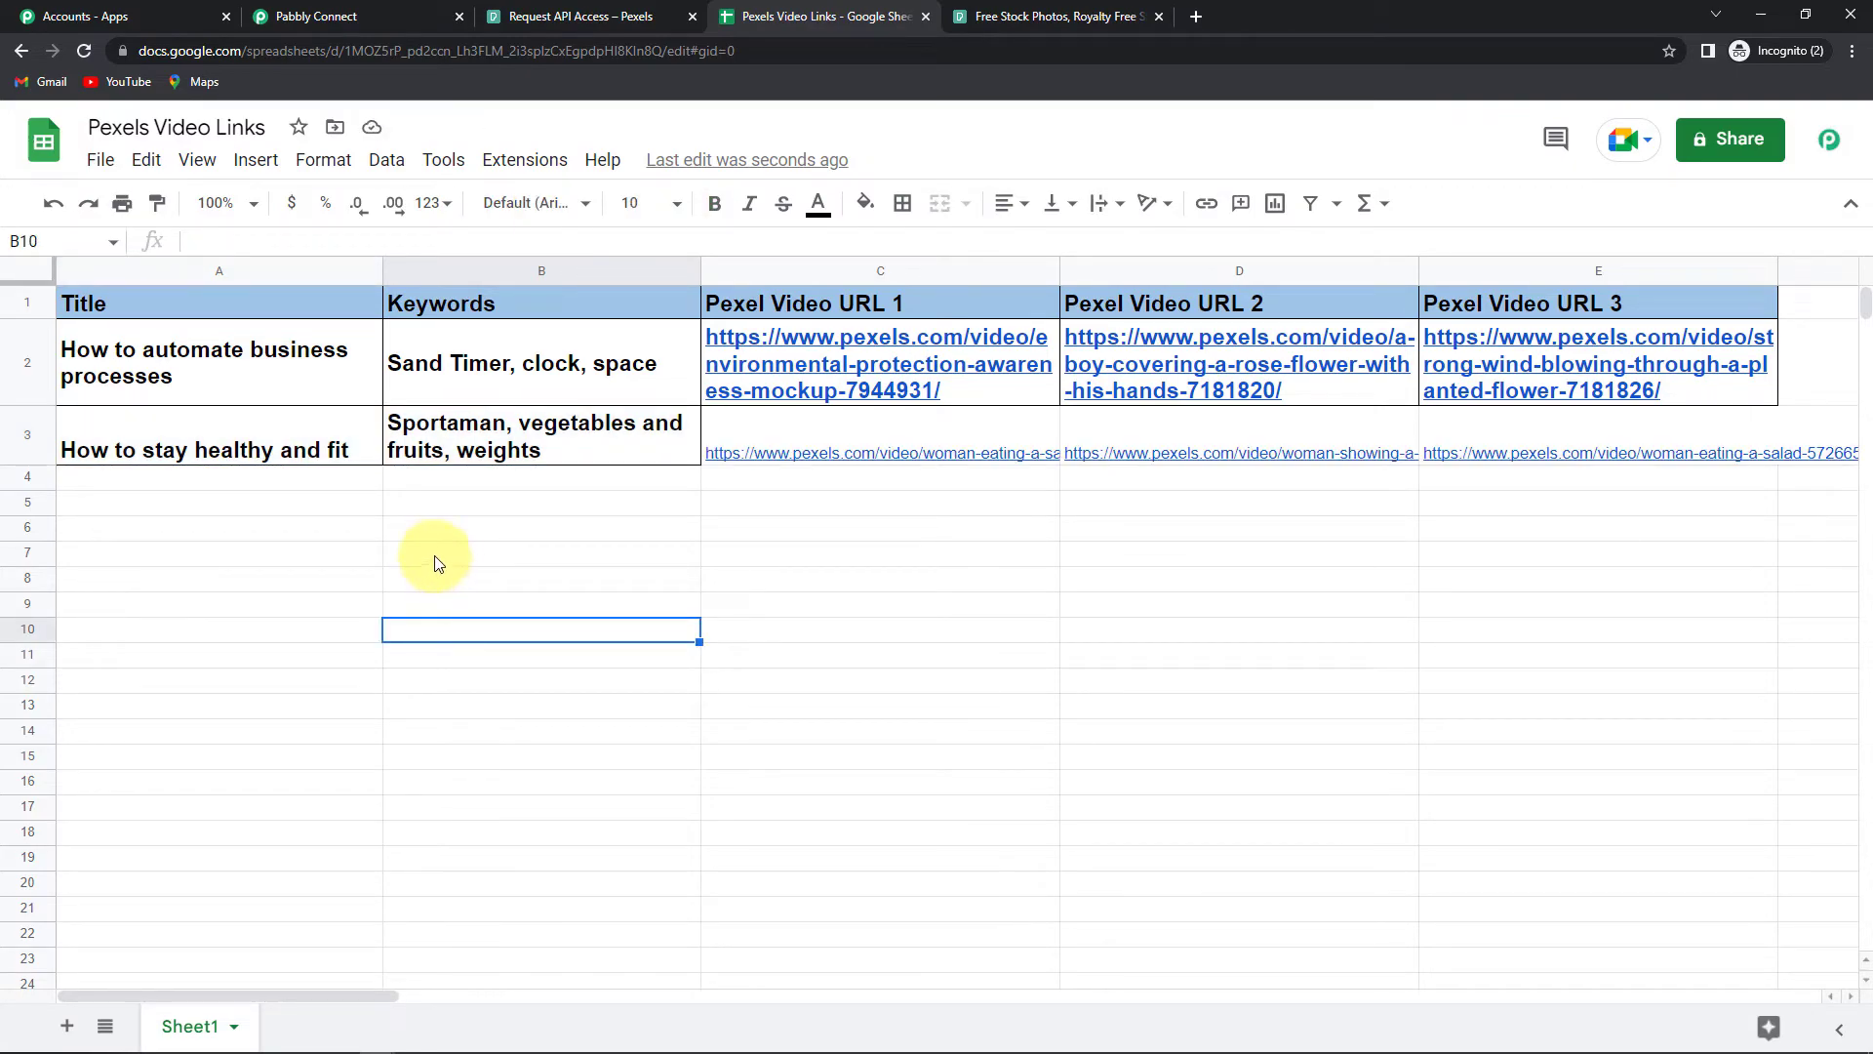
Step: Copy the formatting of the video URL in C2 onto the three URLs in C3:E3
{"action": "left_click", "coordinate": [813, 395]}
{"action": "left_click", "coordinate": [157, 203]}
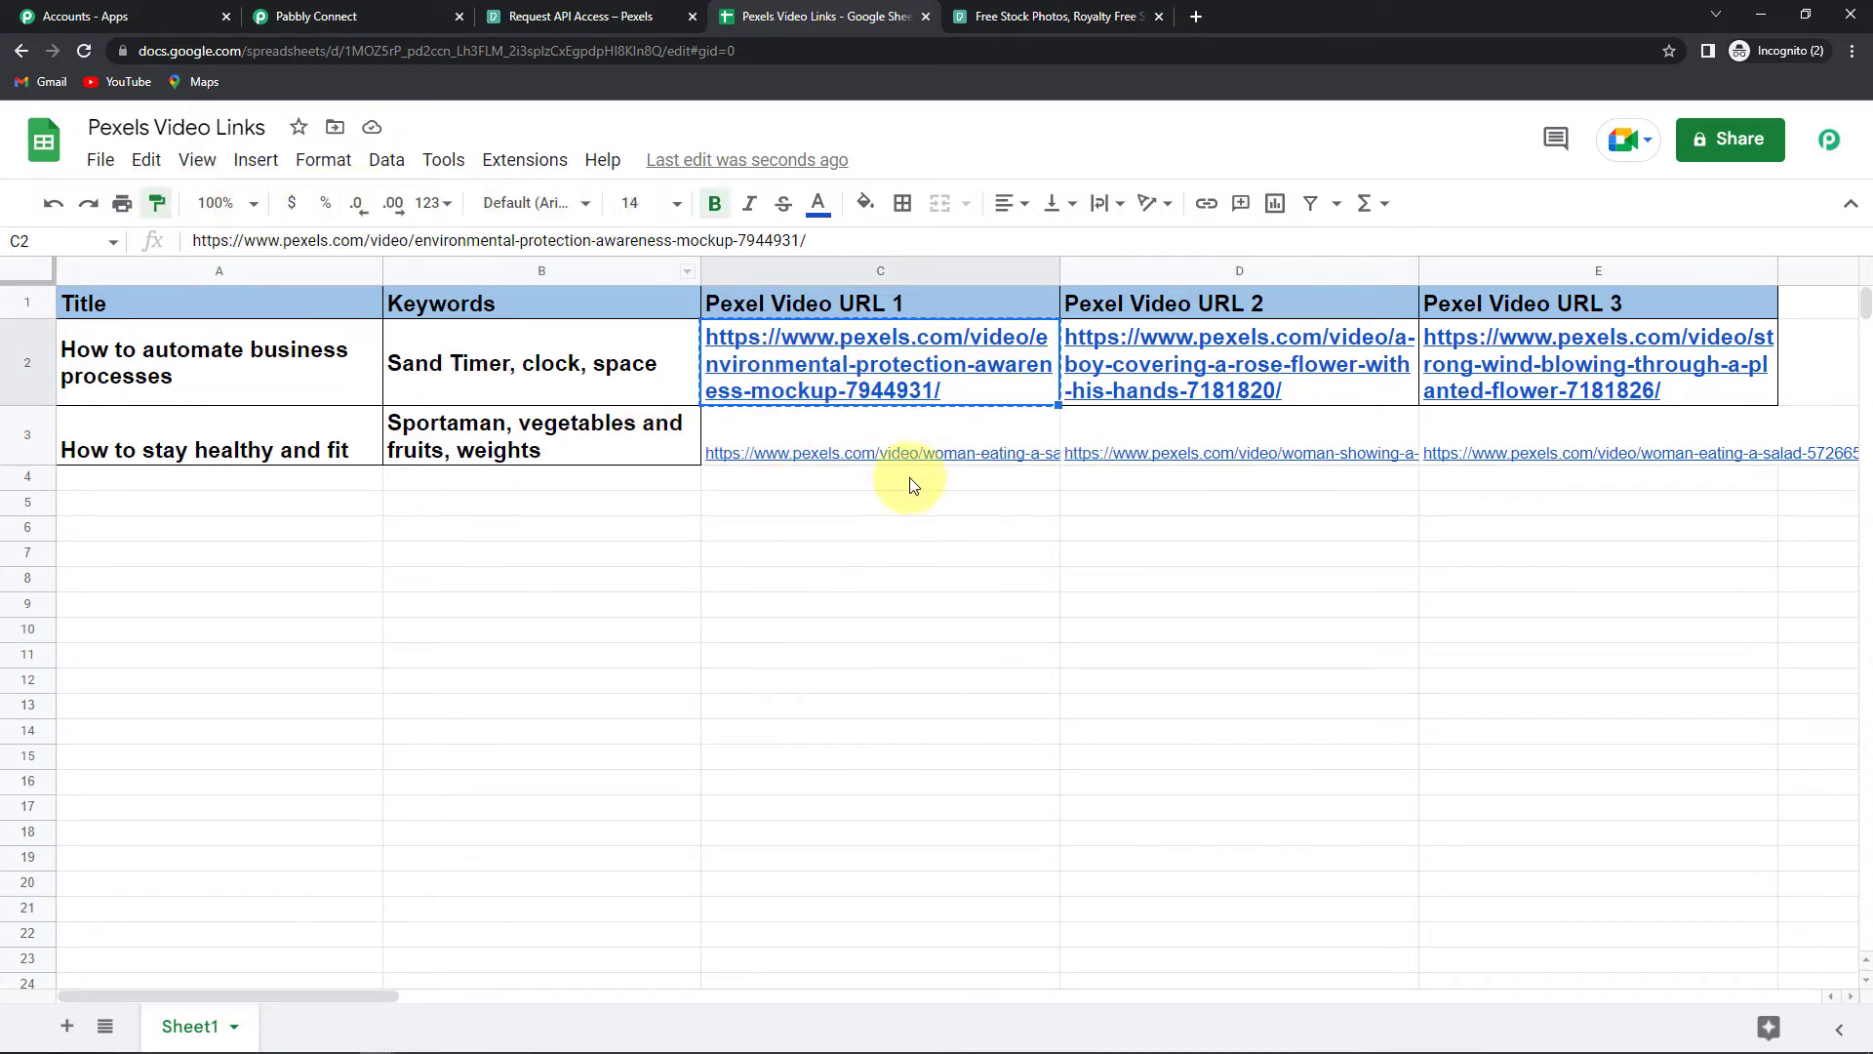
{"action": "left_click_drag", "start_coordinate": [954, 434], "coordinate": [1492, 430]}
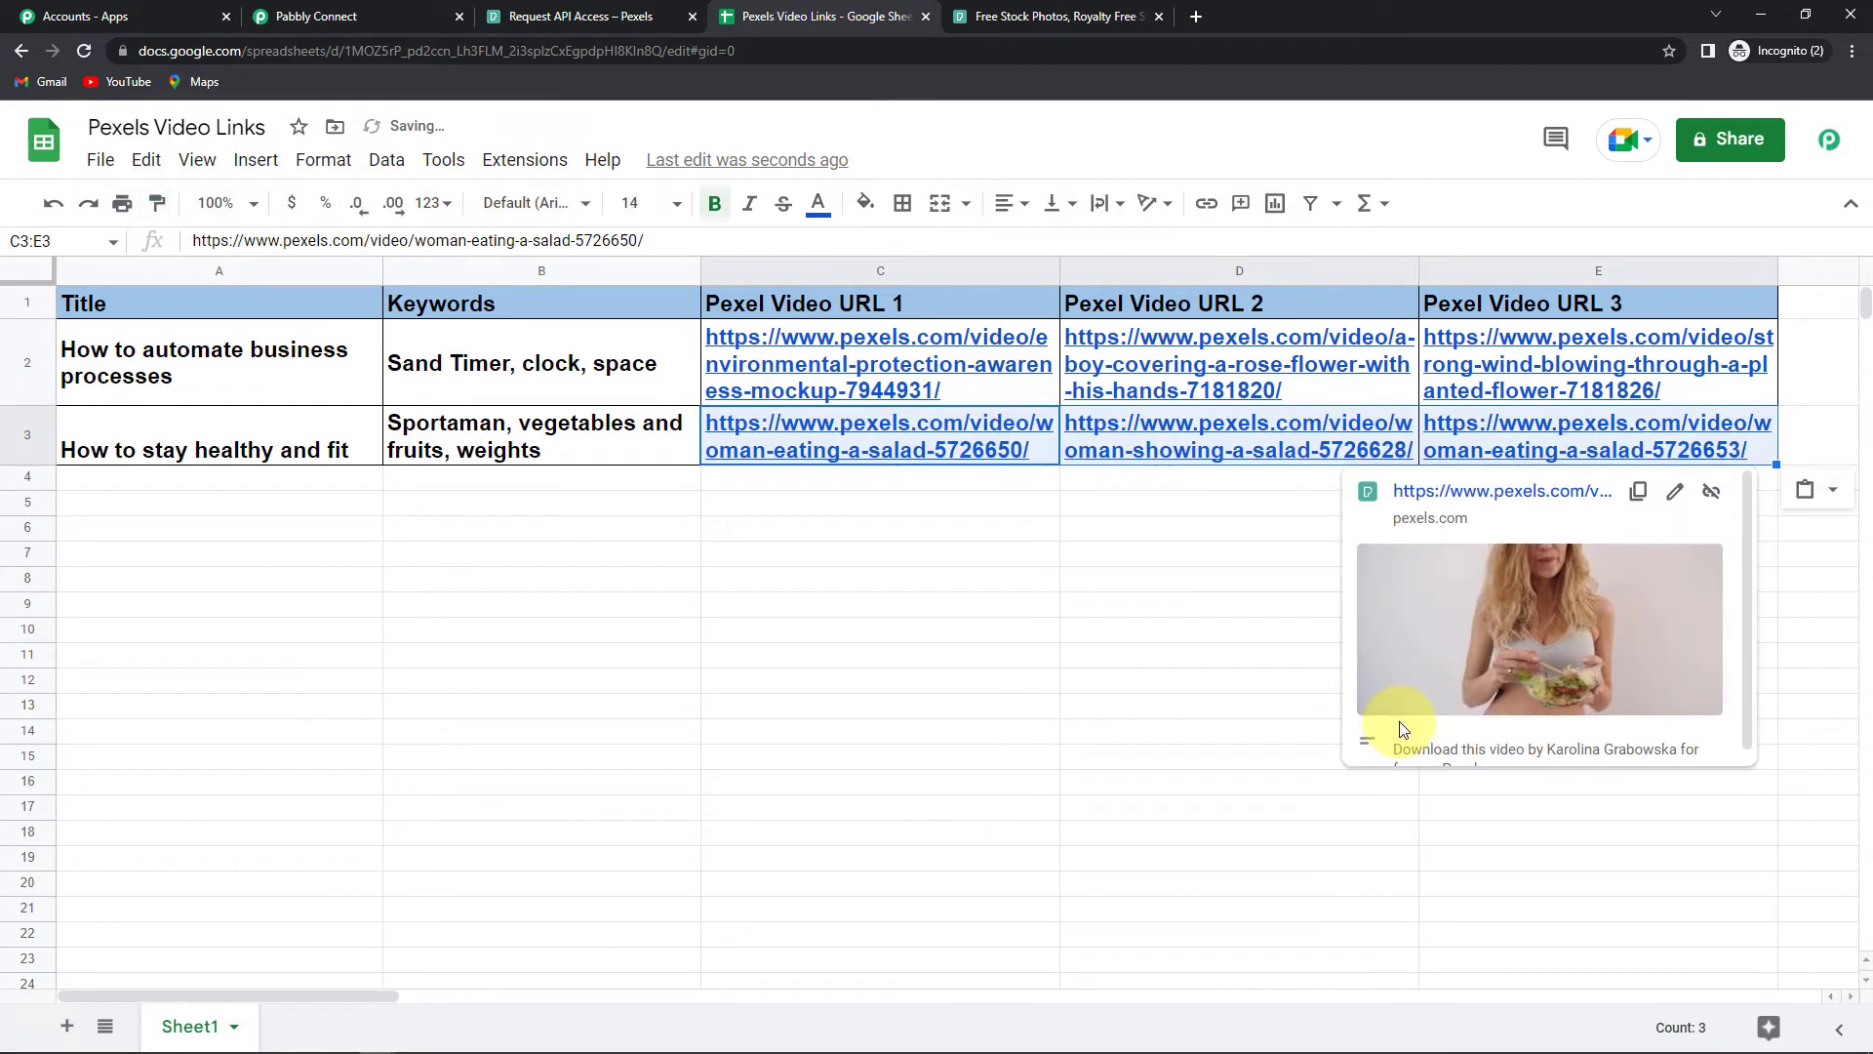
{"action": "left_click", "coordinate": [1129, 807]}
{"action": "mouse_move", "coordinate": [1701, 467]}
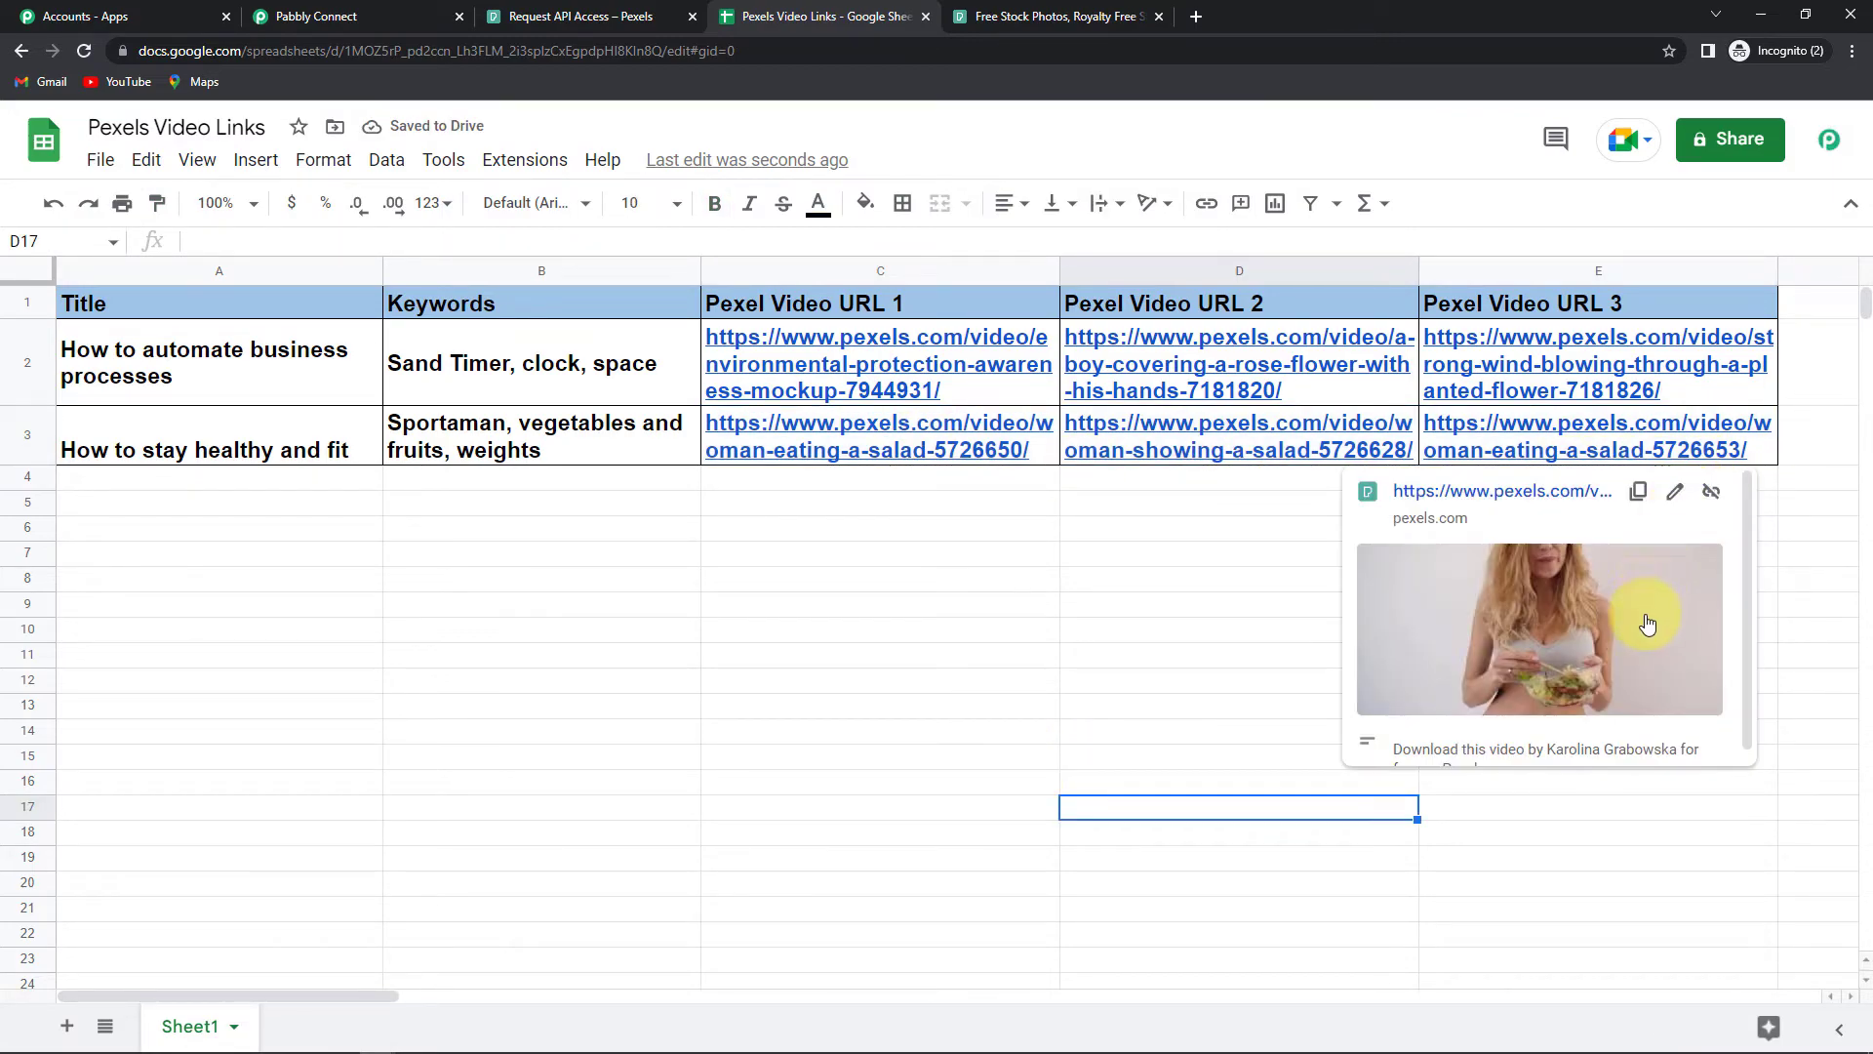
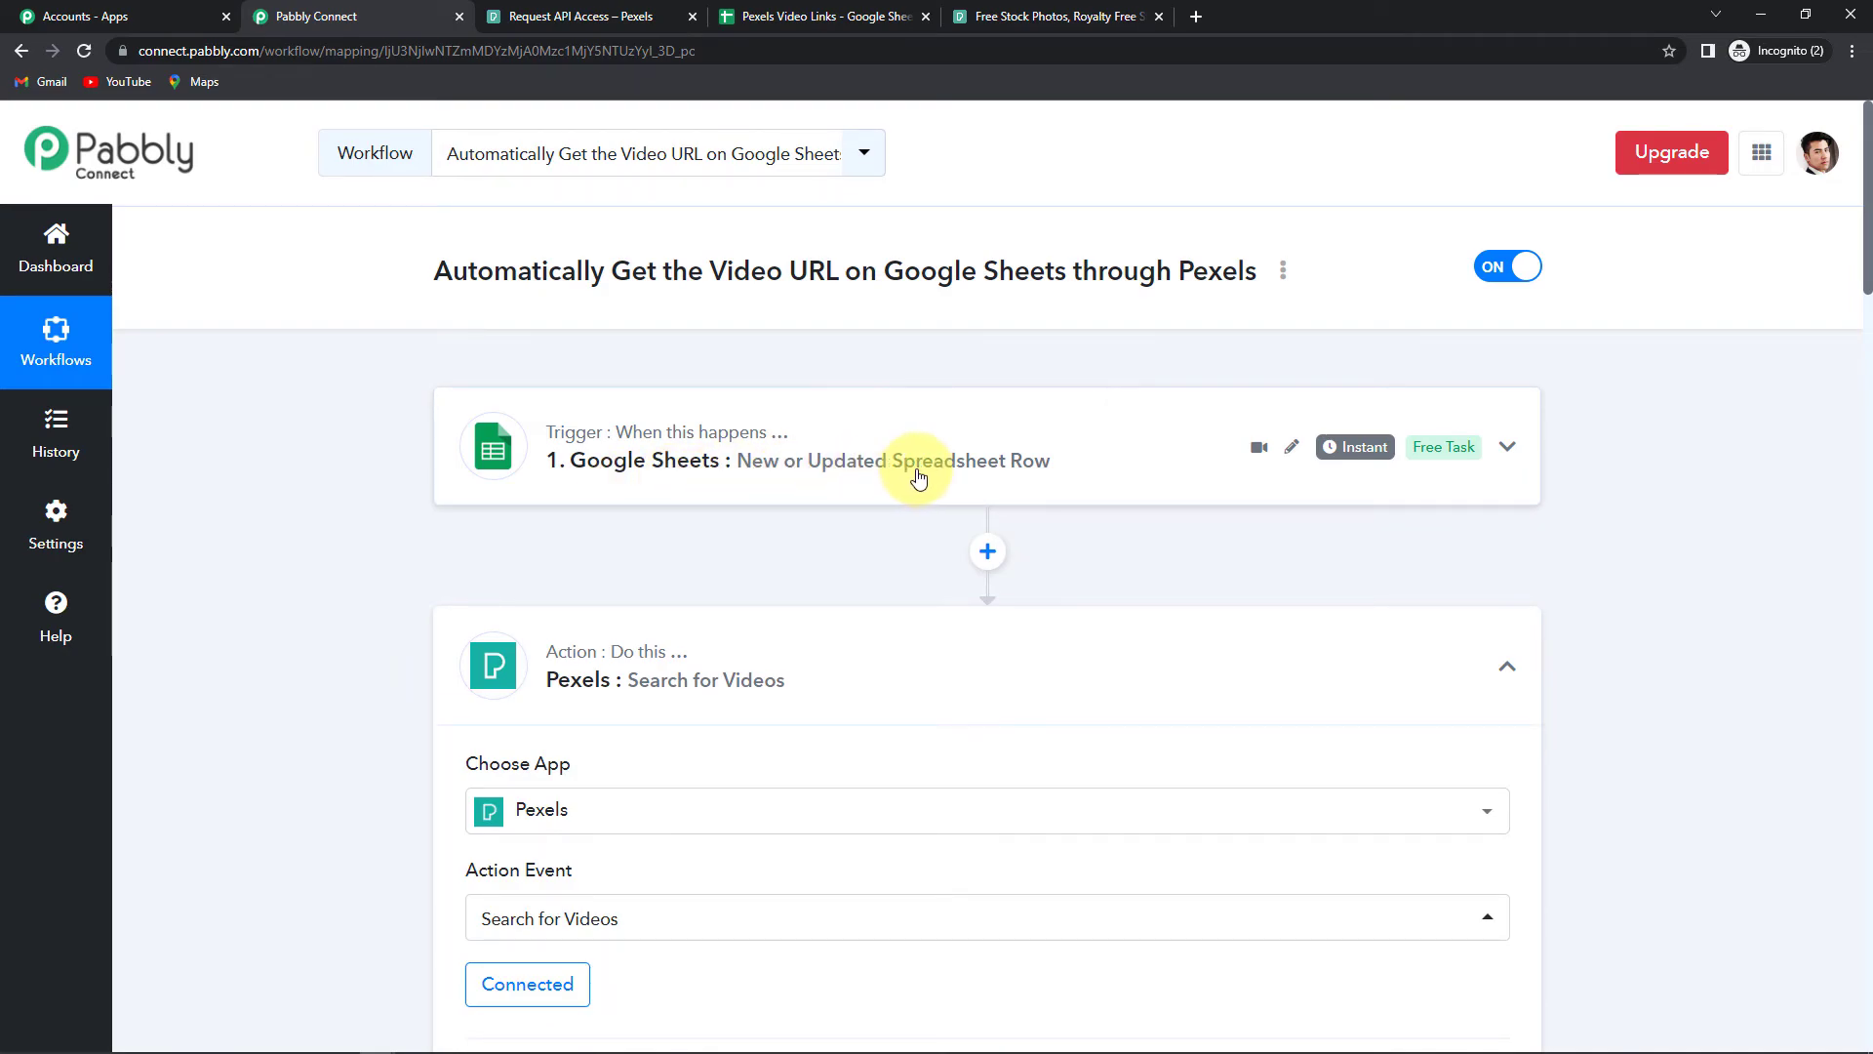
Step: Collapse the Pexels Search for Videos and Google Sheets Update Range Values actions to review the Pabbly Connect workflow's structure
{"action": "scroll", "coordinate": [1036, 482], "scroll_direction": "down", "scroll_amount": 1}
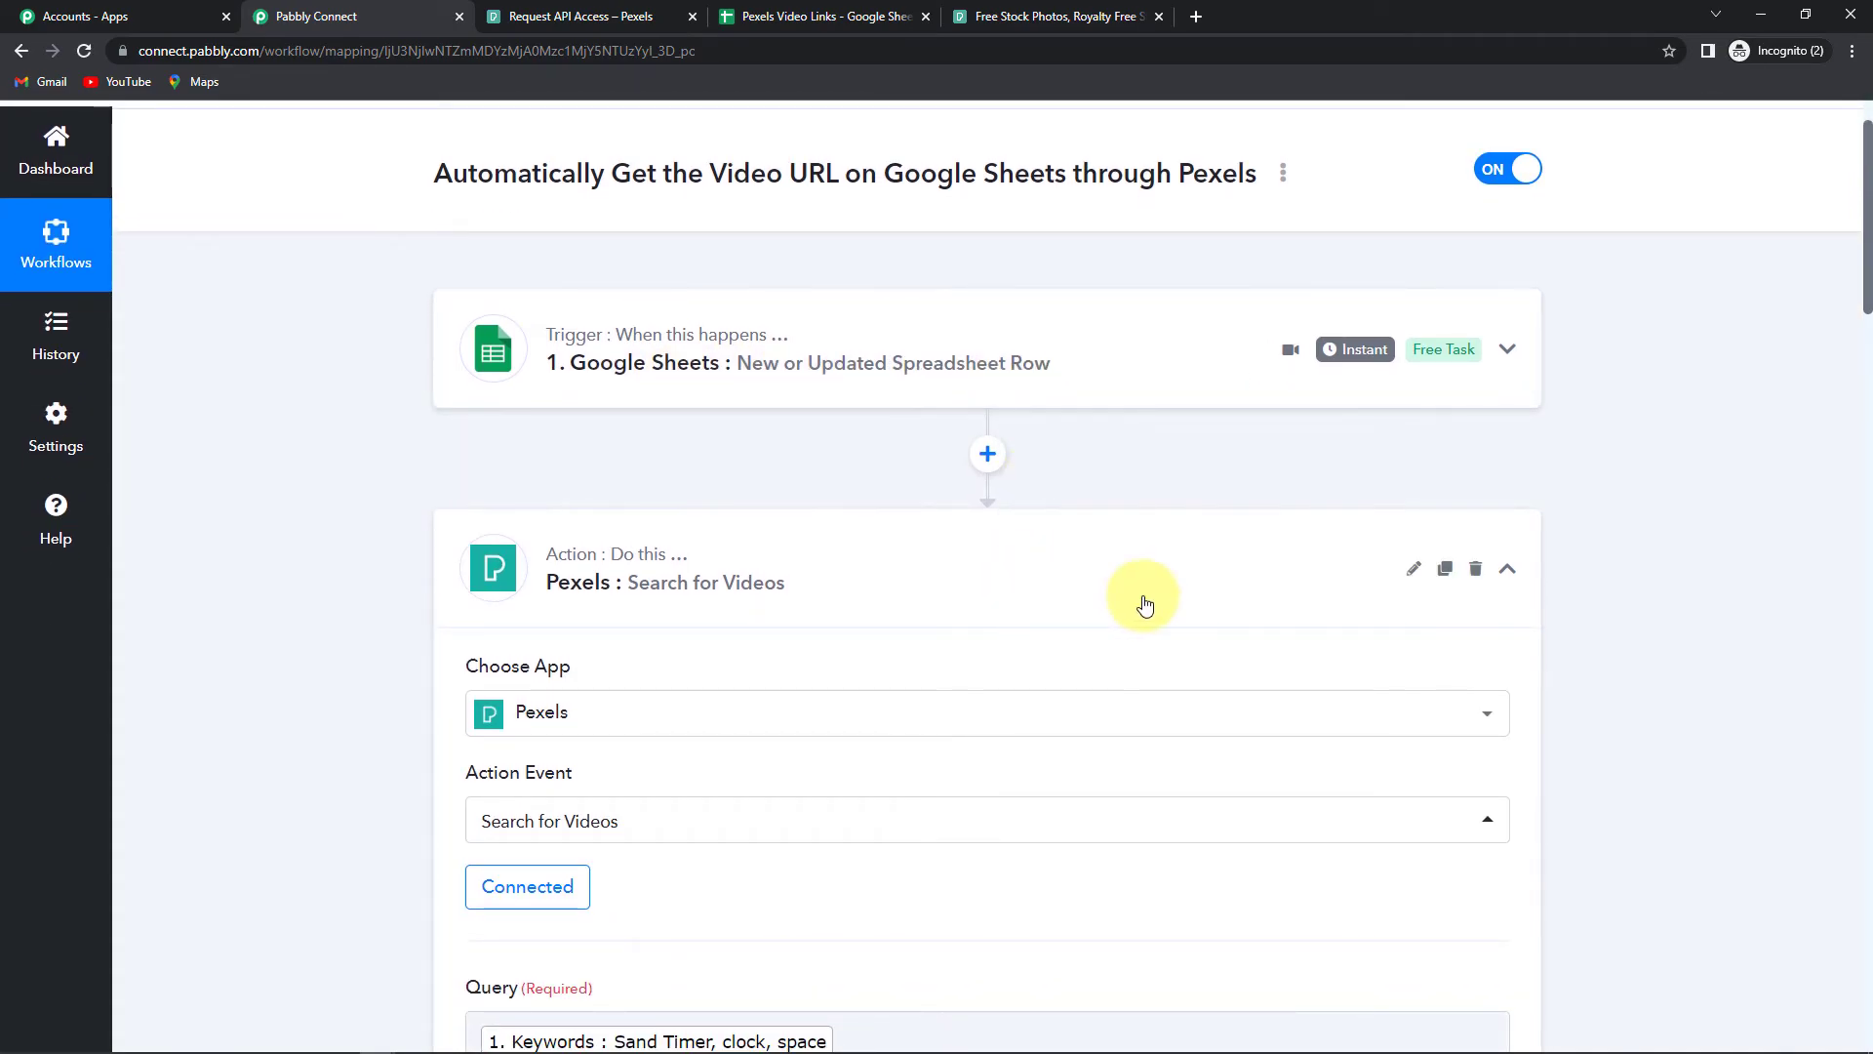
{"action": "left_click", "coordinate": [1506, 576]}
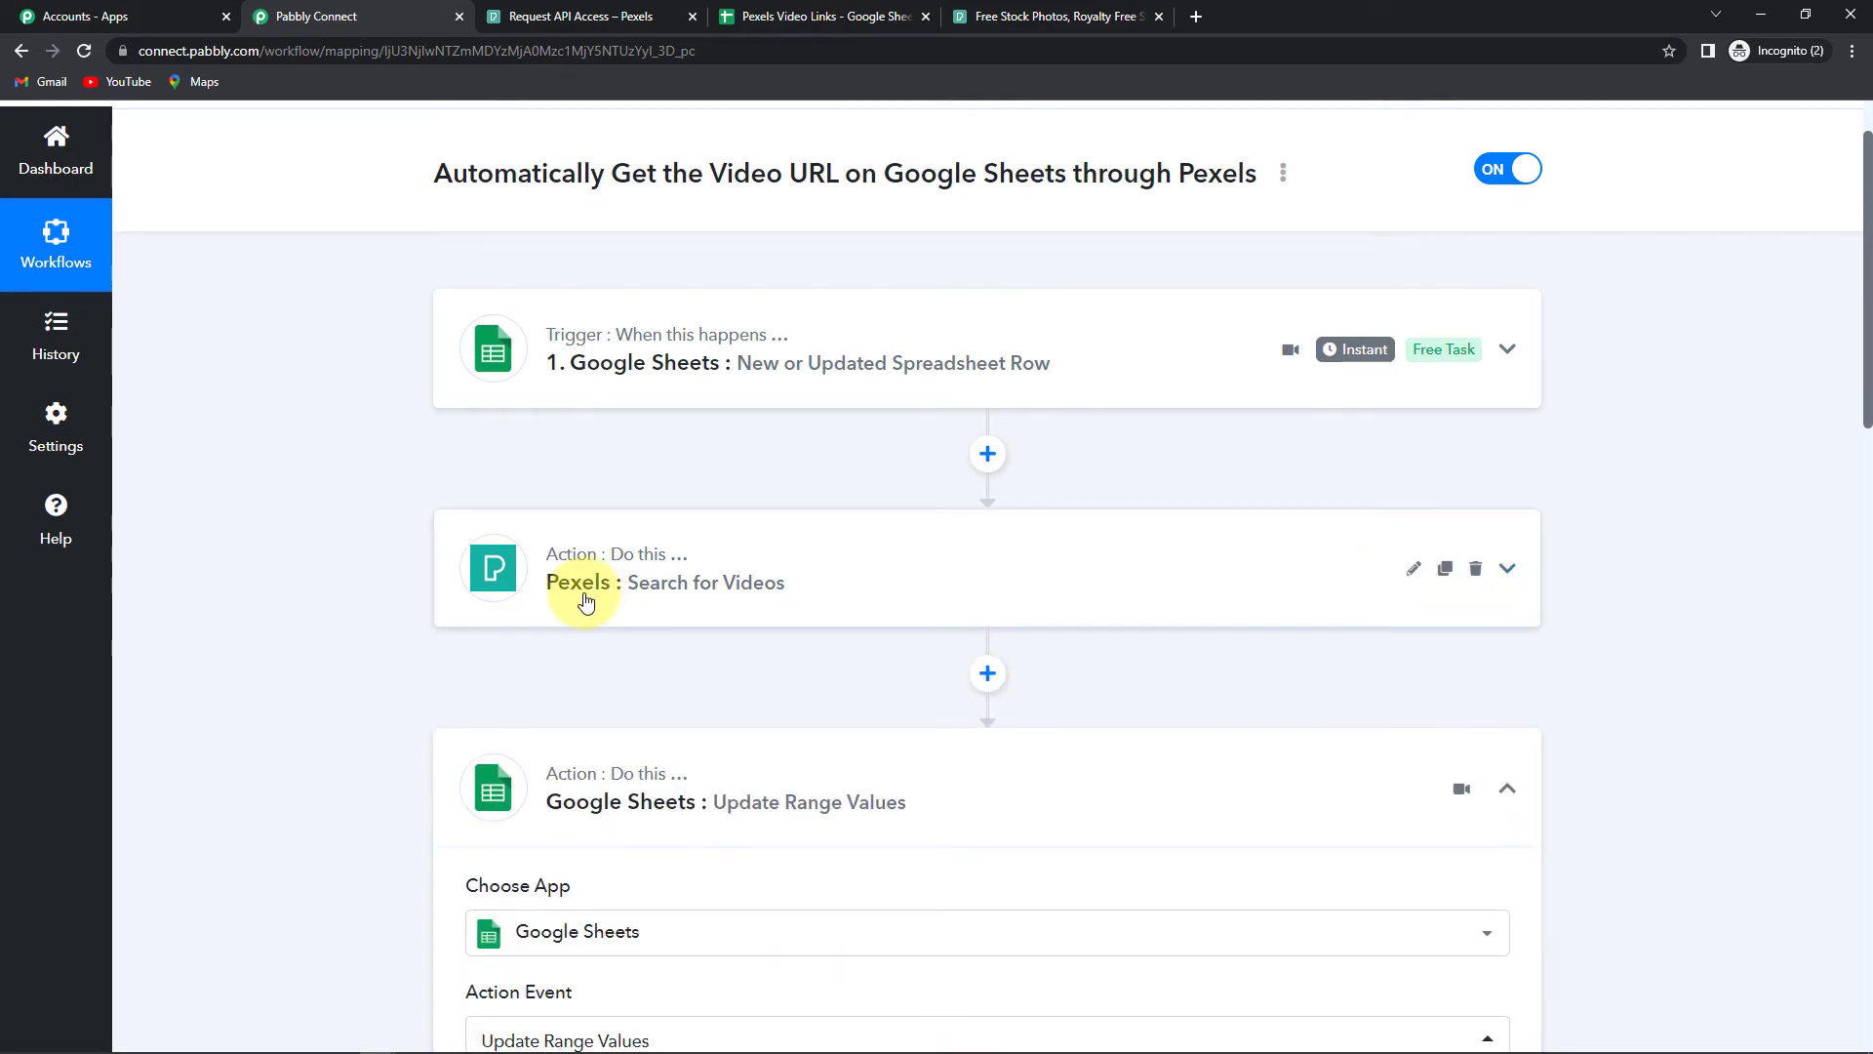
{"action": "scroll", "coordinate": [763, 595], "scroll_direction": "down", "scroll_amount": 3}
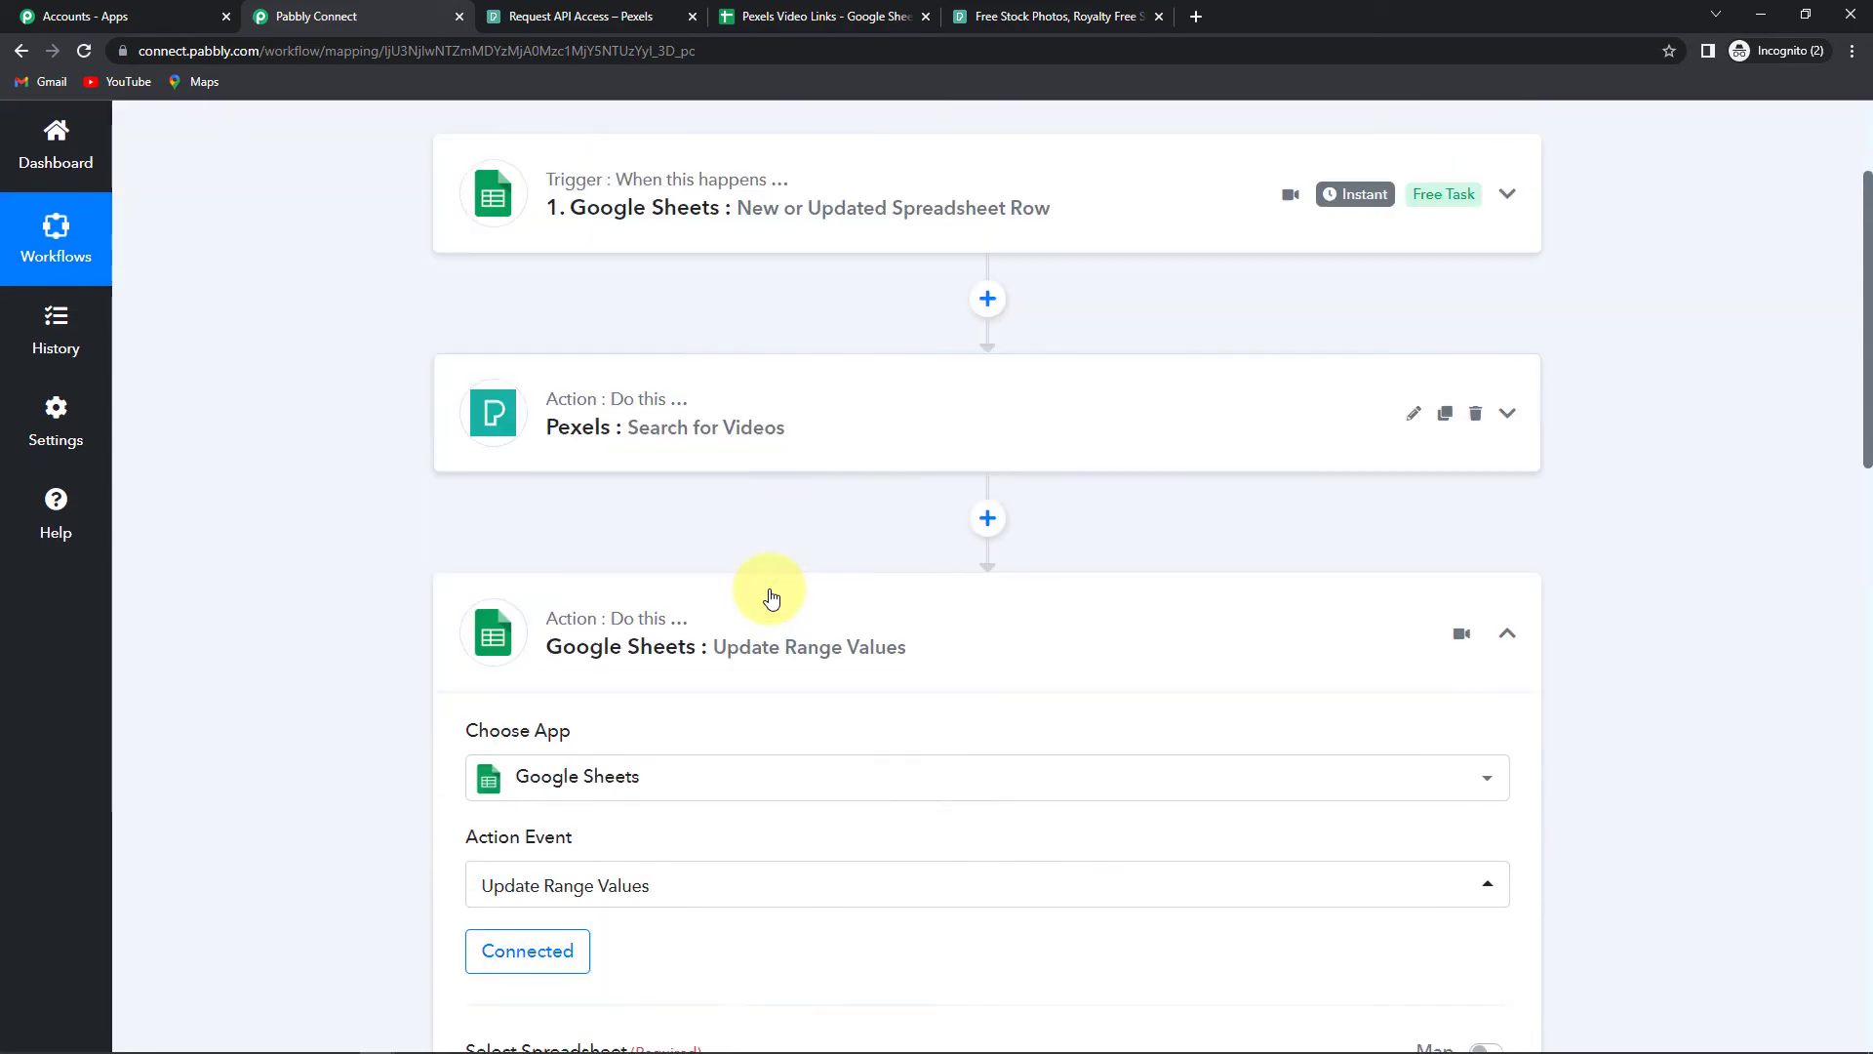
{"action": "left_click", "coordinate": [1504, 497]}
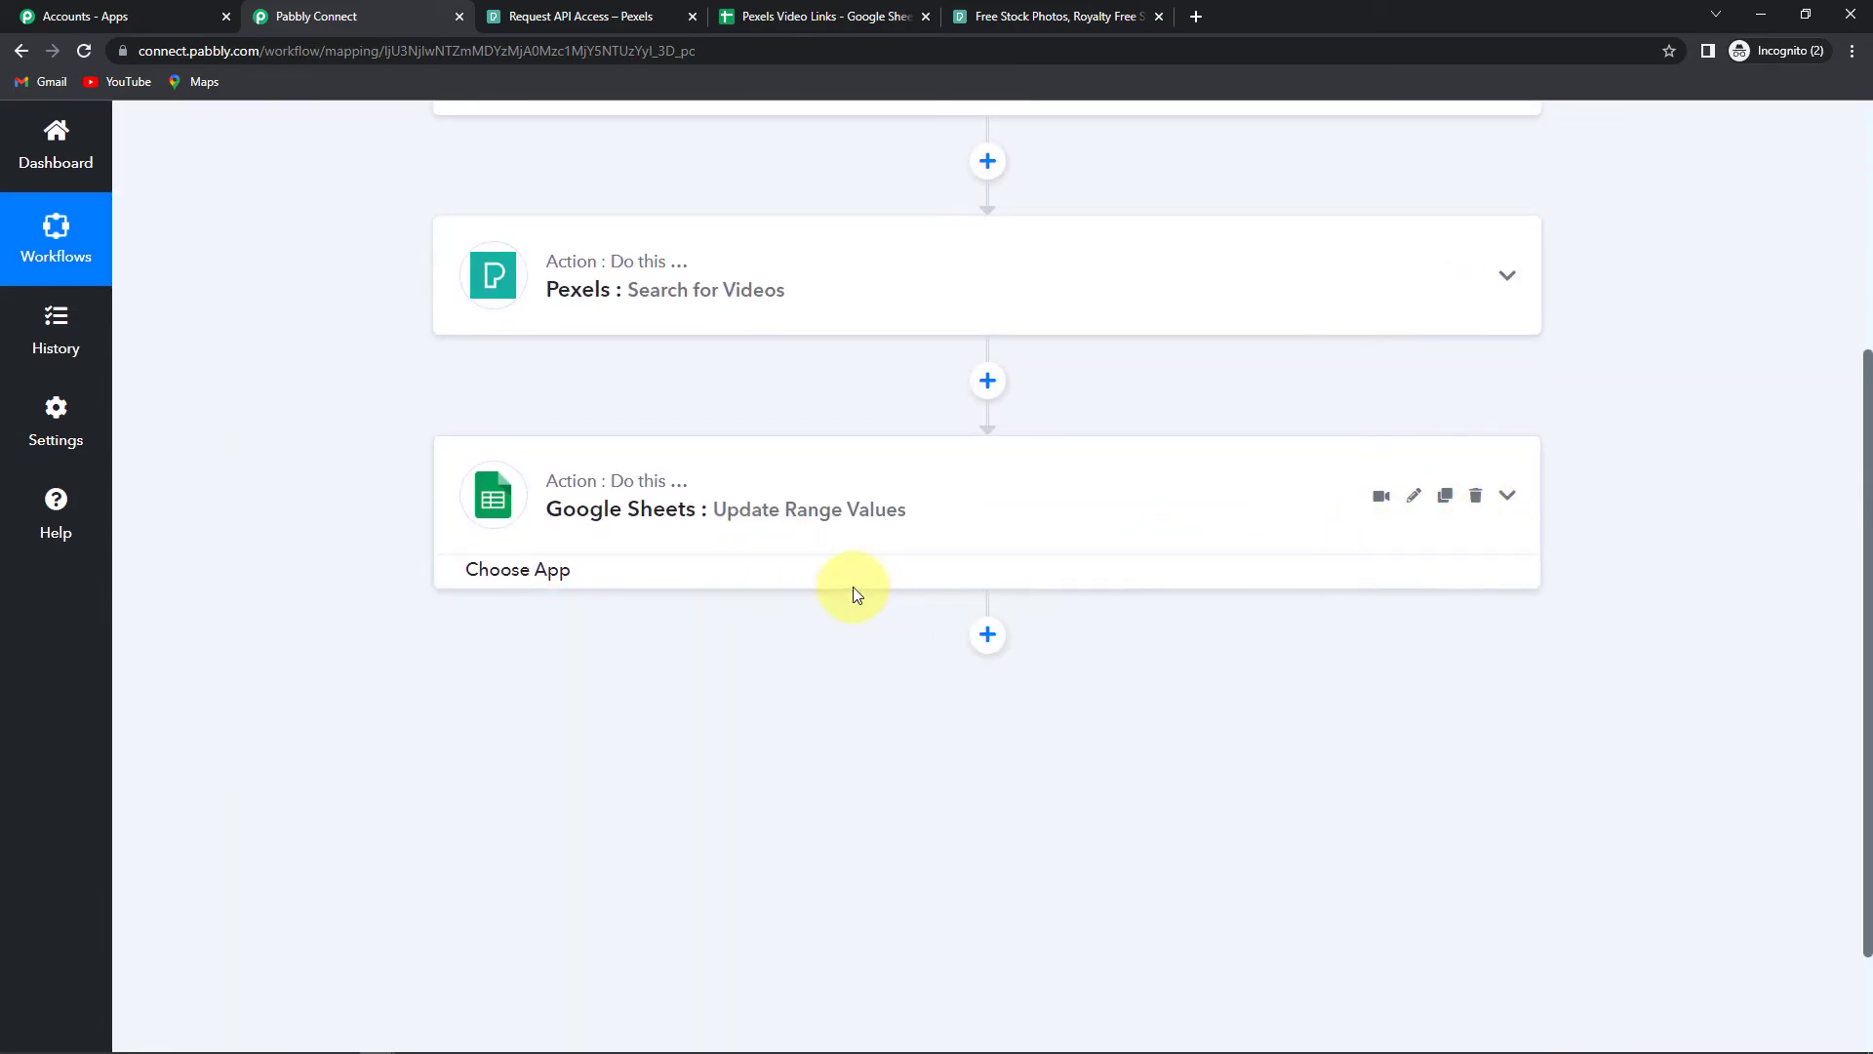